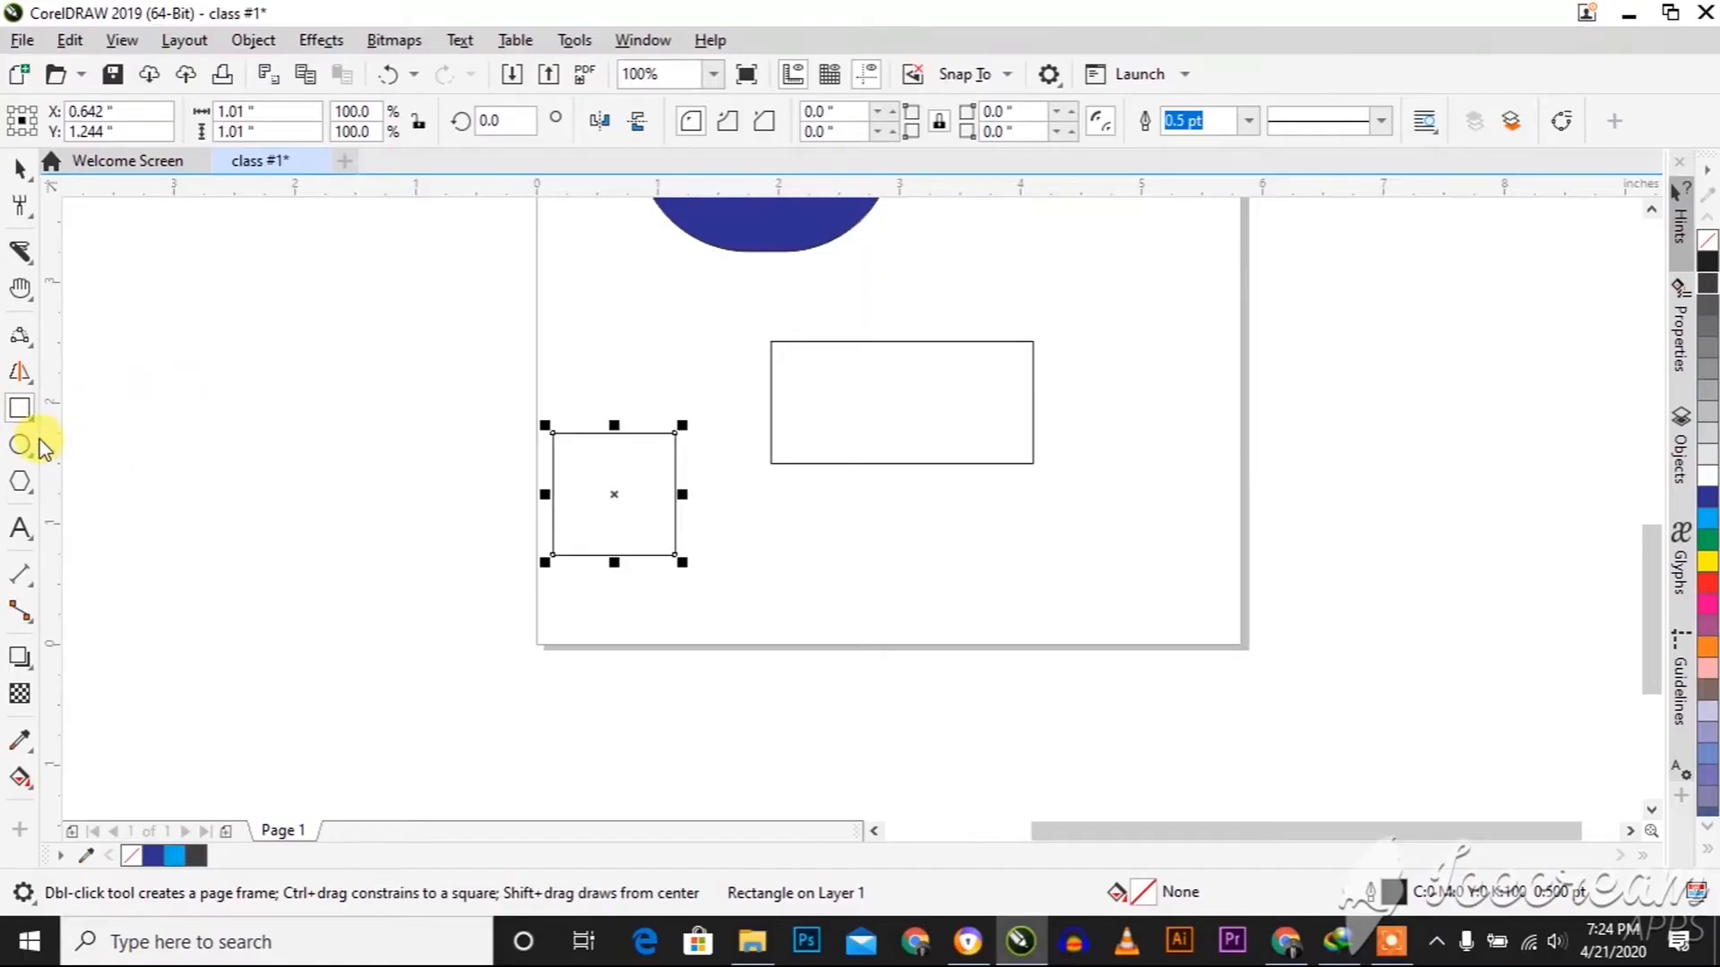
# Draw a tilted 3-point rectangle beside the page's left edge, spanning about 2.07 by 2.28 inches
pyautogui.click(31, 428)
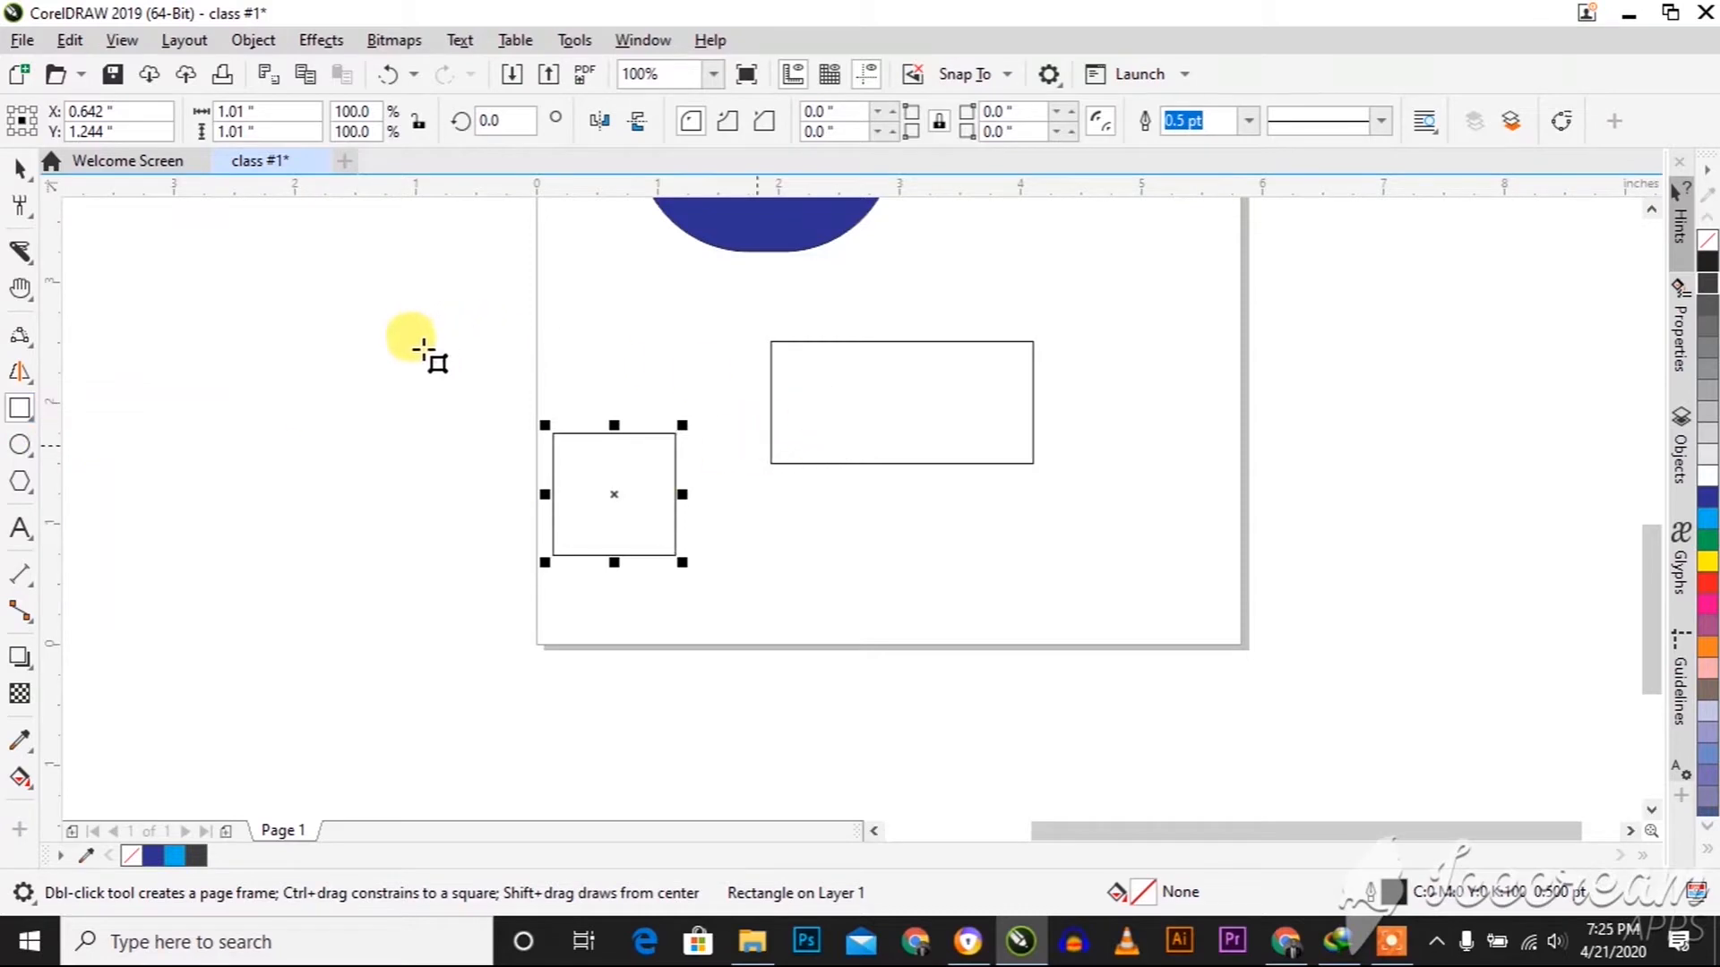
pyautogui.press('F6')
pyautogui.moveTo(372, 390); pyautogui.dragTo(268, 589)
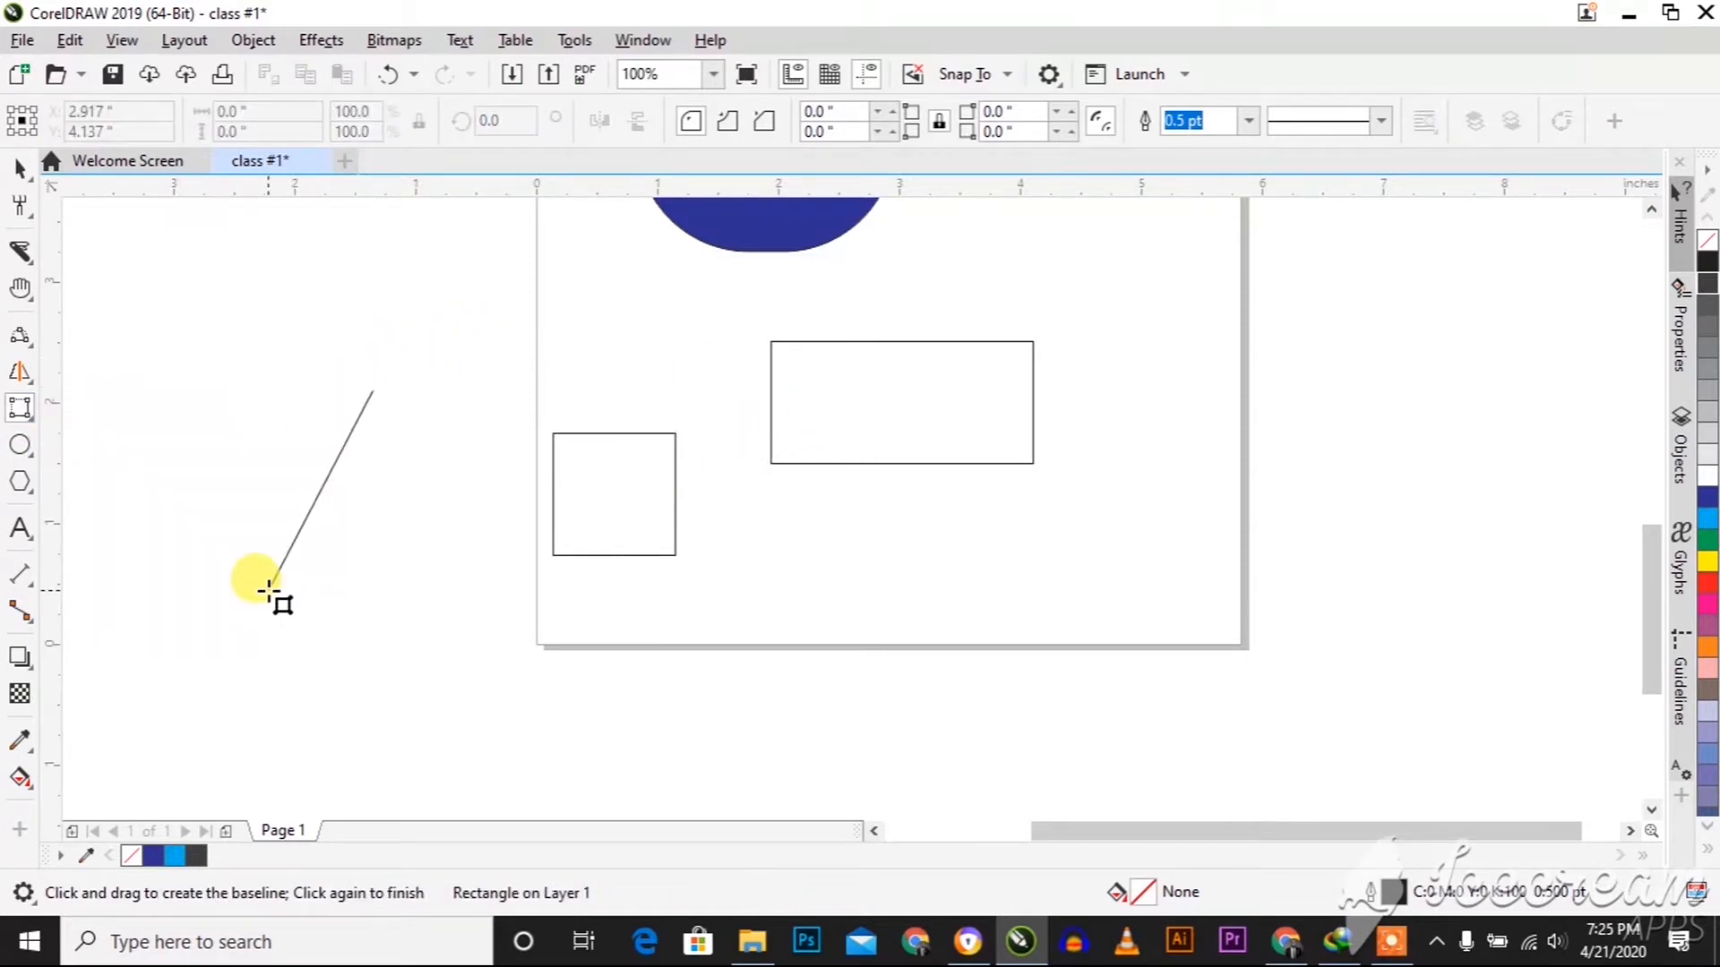
pyautogui.click(435, 625)
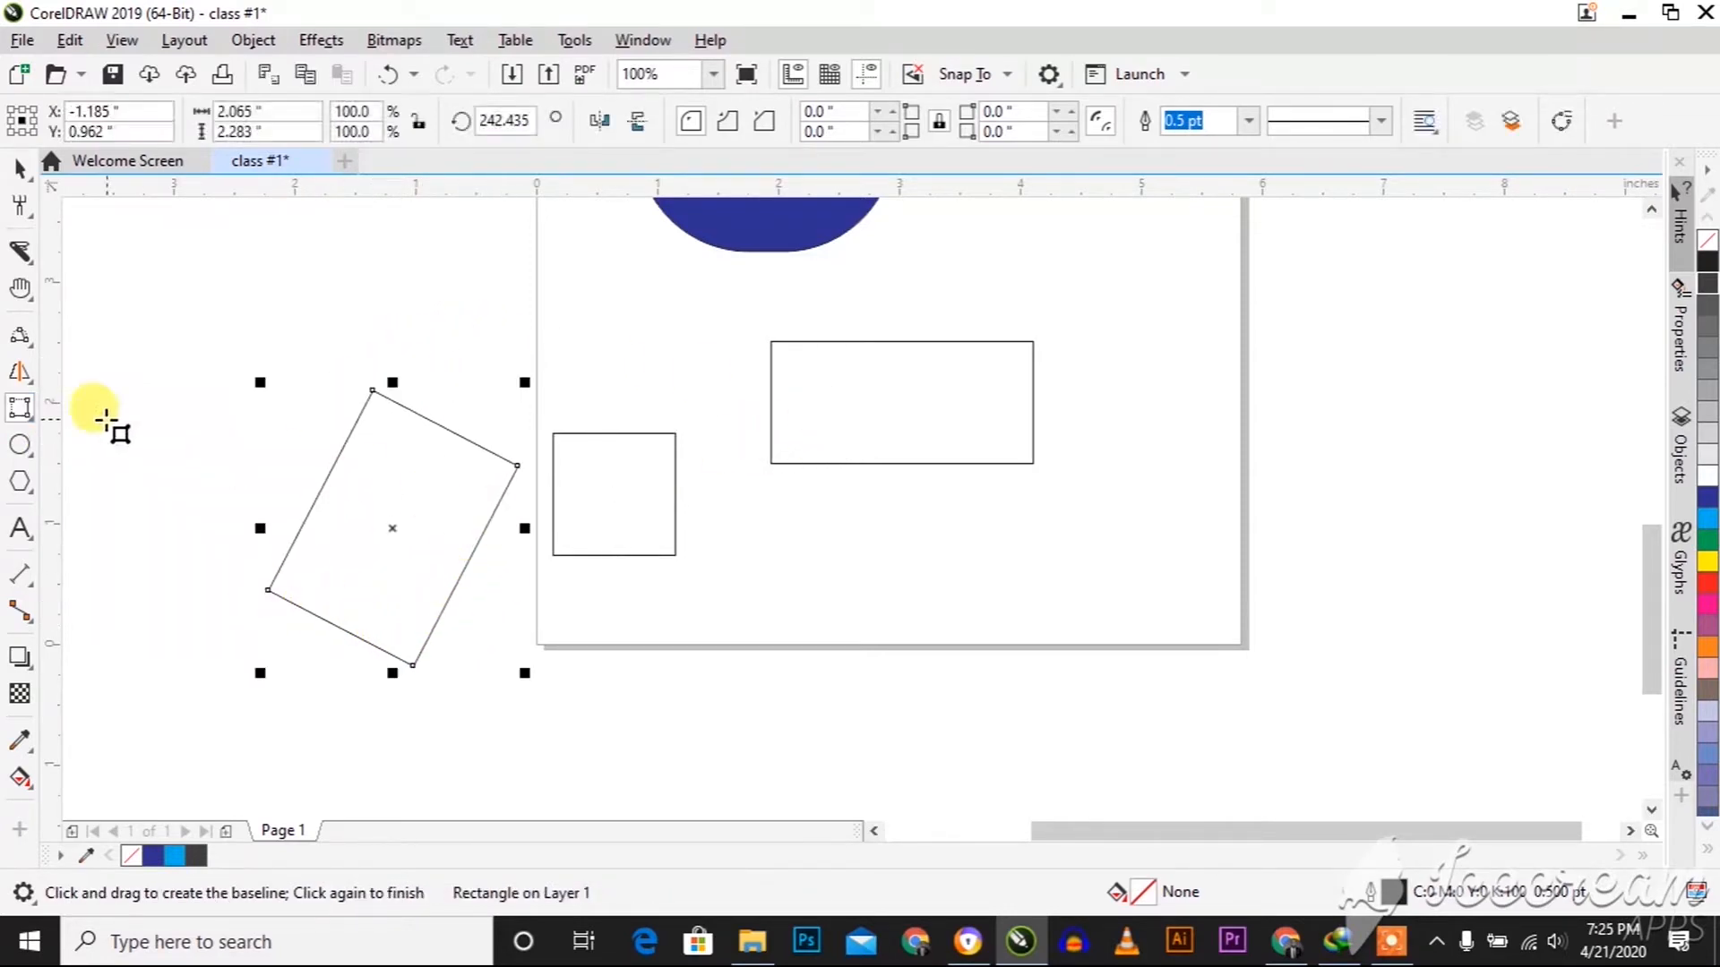
# Draw a large ellipse just outside the page's right edge and a narrower one about 0.78 by 1.18 inches overlapping that edge
pyautogui.click(19, 448)
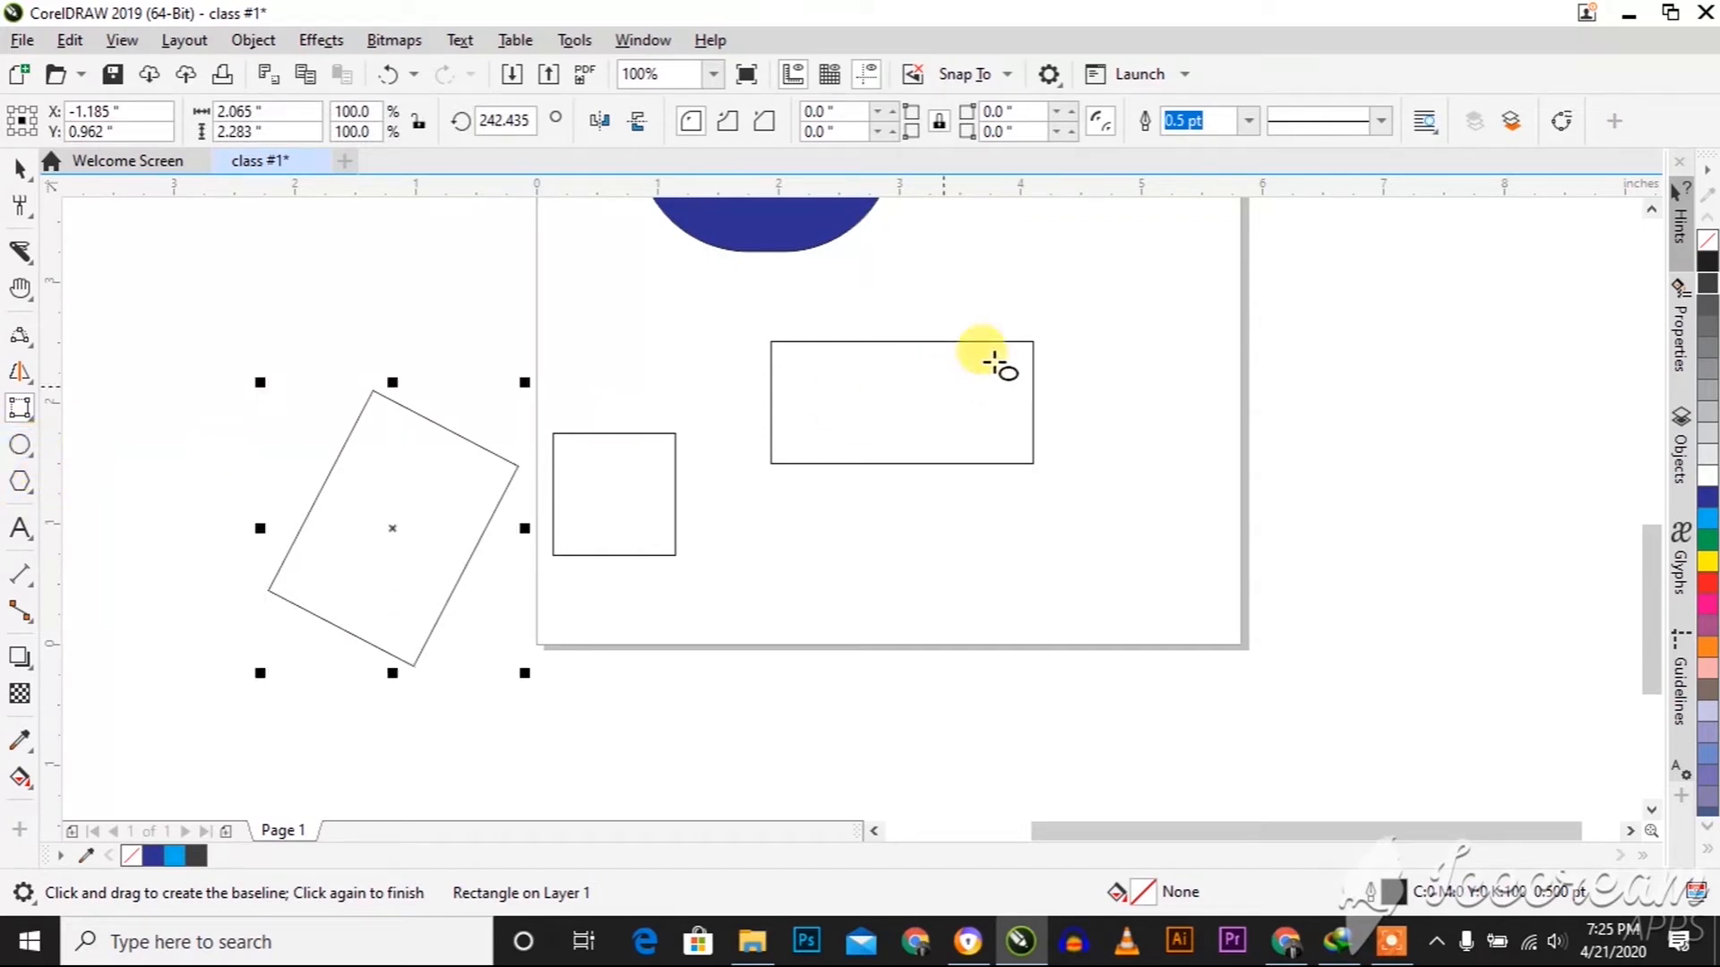
pyautogui.moveTo(1245, 266)
pyautogui.mouseDown()
pyautogui.moveTo(1389, 461)
pyautogui.moveTo(1550, 400)
pyautogui.moveTo(1496, 479)
pyautogui.mouseUp()
pyautogui.moveTo(1148, 397); pyautogui.dragTo(1258, 554)
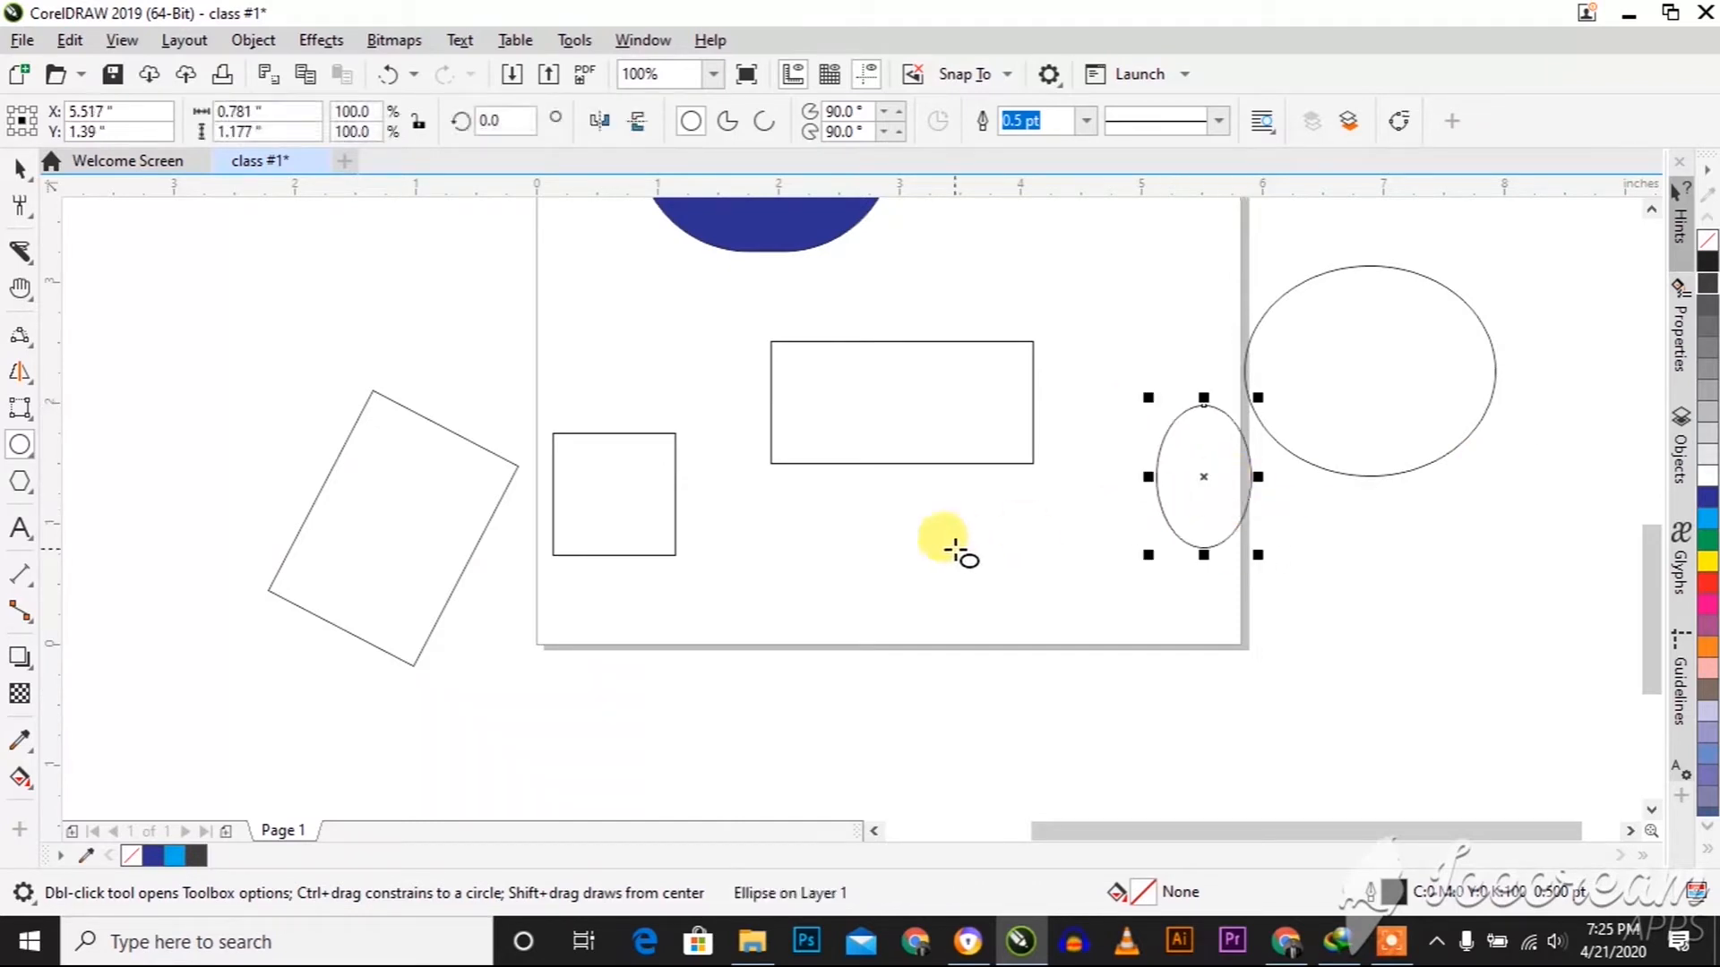
# Draw a circle about 0.69 inches across below the wide rectangle and fill it with green
pyautogui.moveTo(884, 508); pyautogui.dragTo(941, 550)
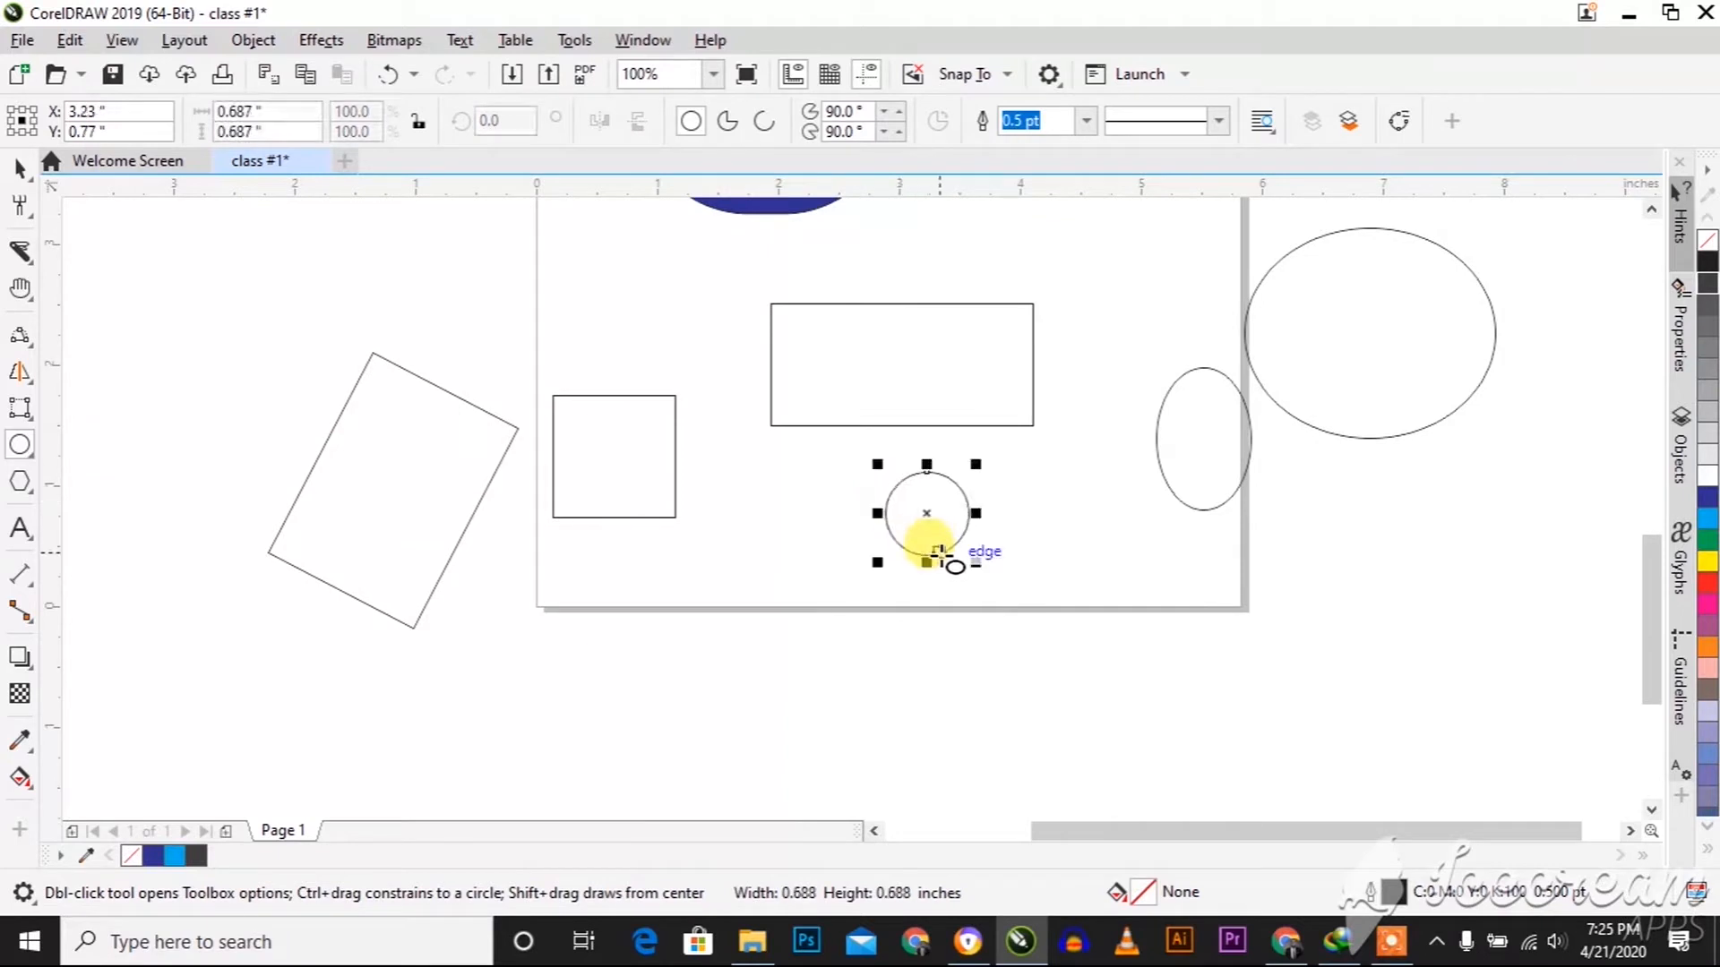
pyautogui.click(1706, 541)
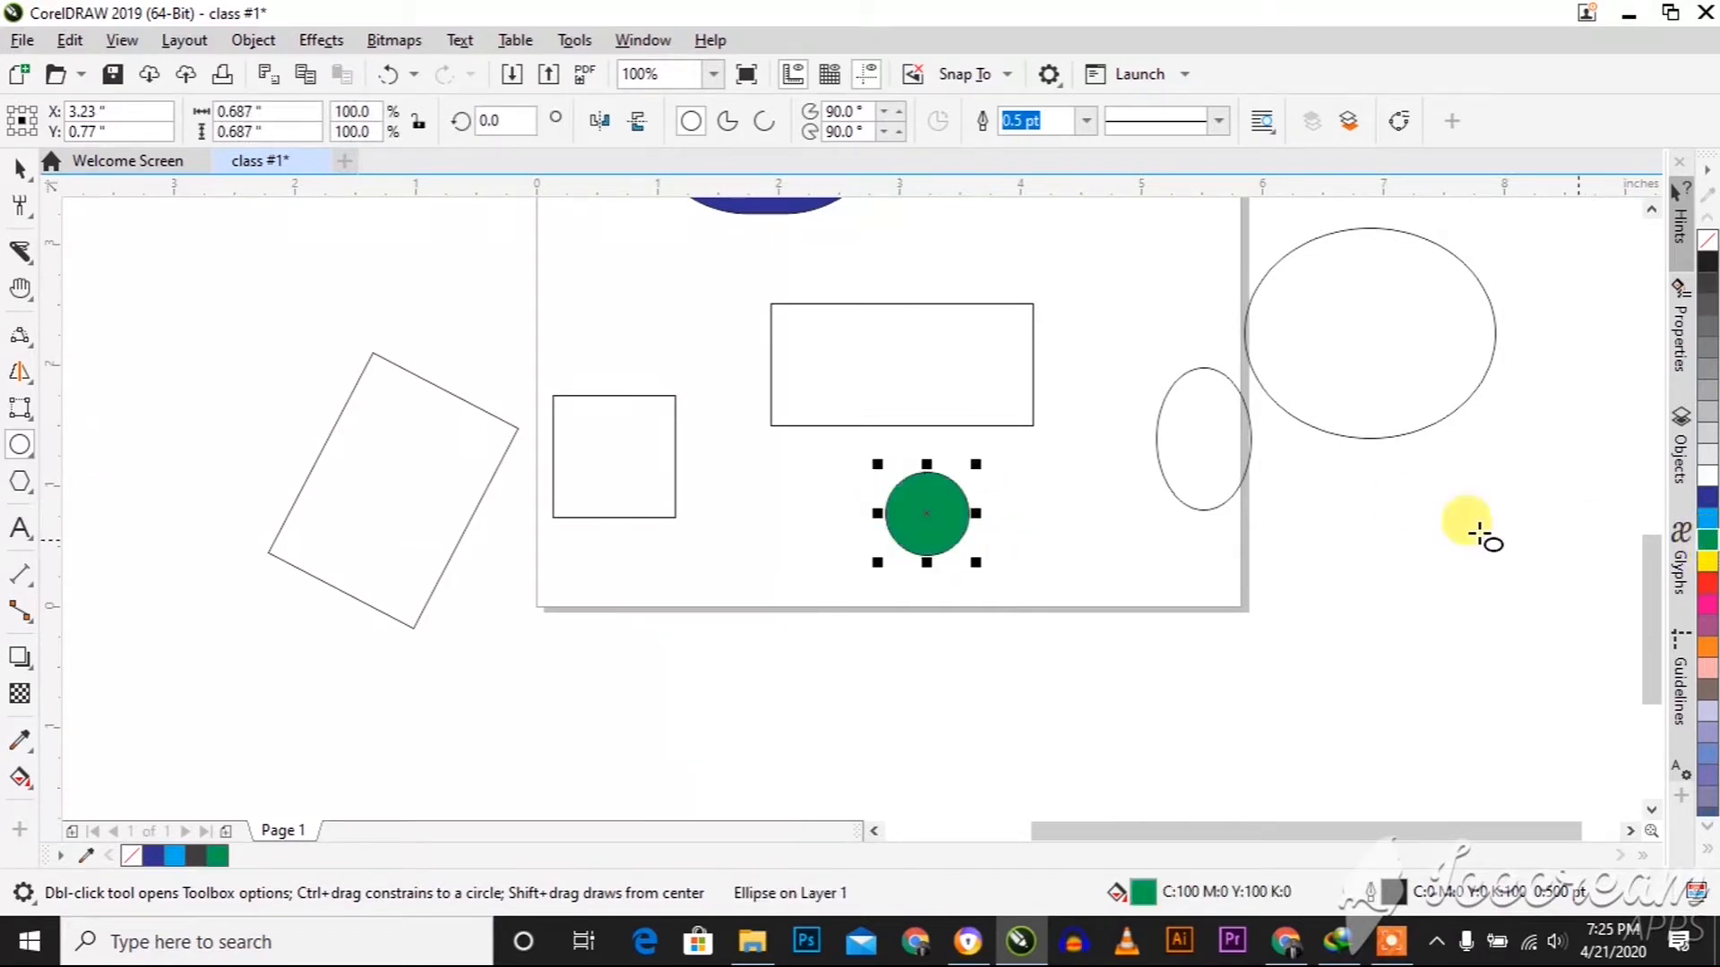
# Draw a five-sided polygon about 1.3 by 1.14 inches directly above the square
pyautogui.click(18, 483)
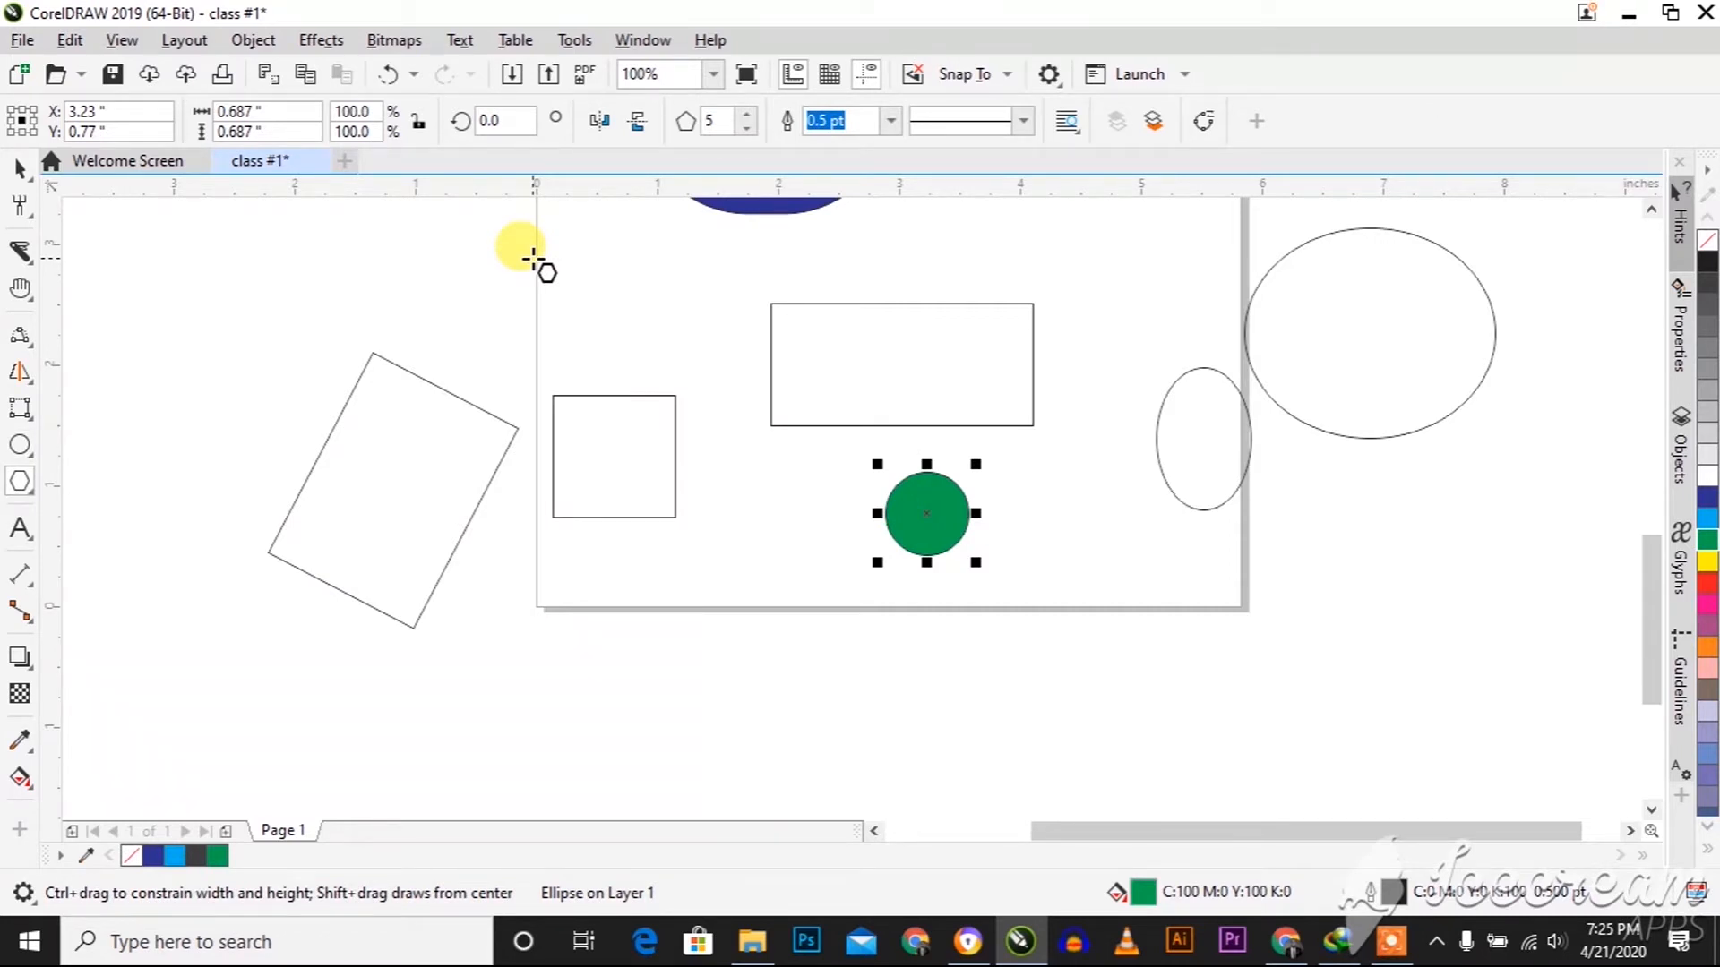
pyautogui.moveTo(571, 240); pyautogui.dragTo(736, 386)
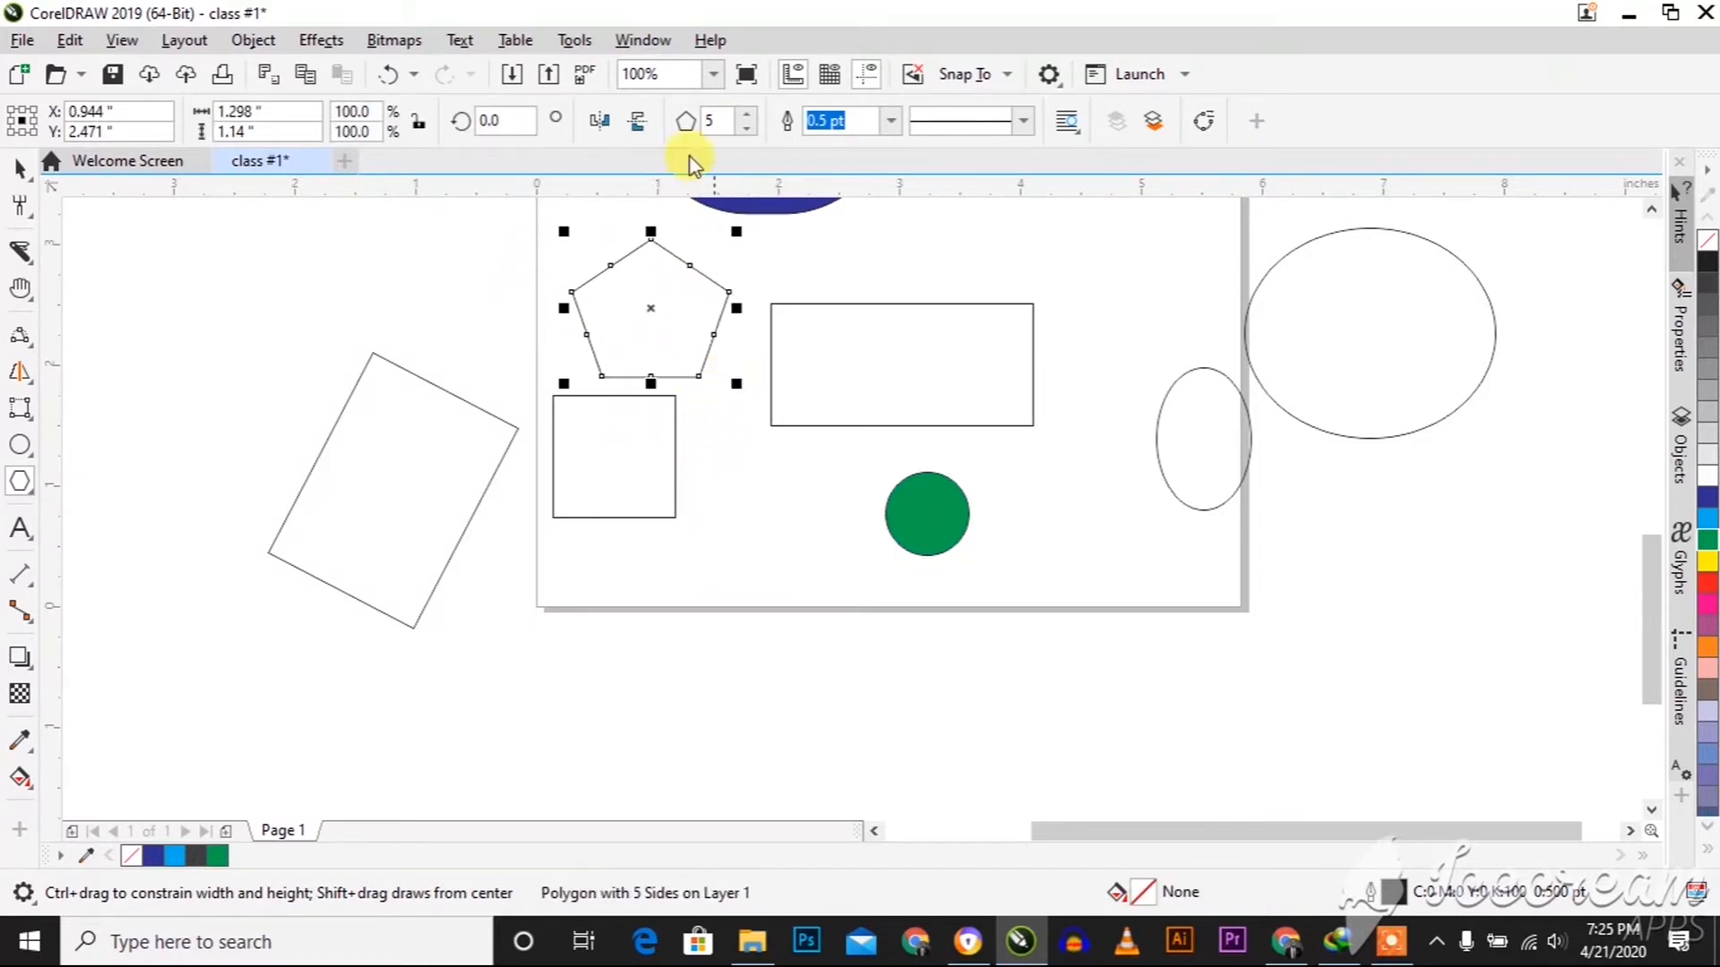
# Try different side counts on the pentagon, starting with a 3-sided triangle, and return it to 5 sides
pyautogui.click(745, 130)
pyautogui.click(746, 129)
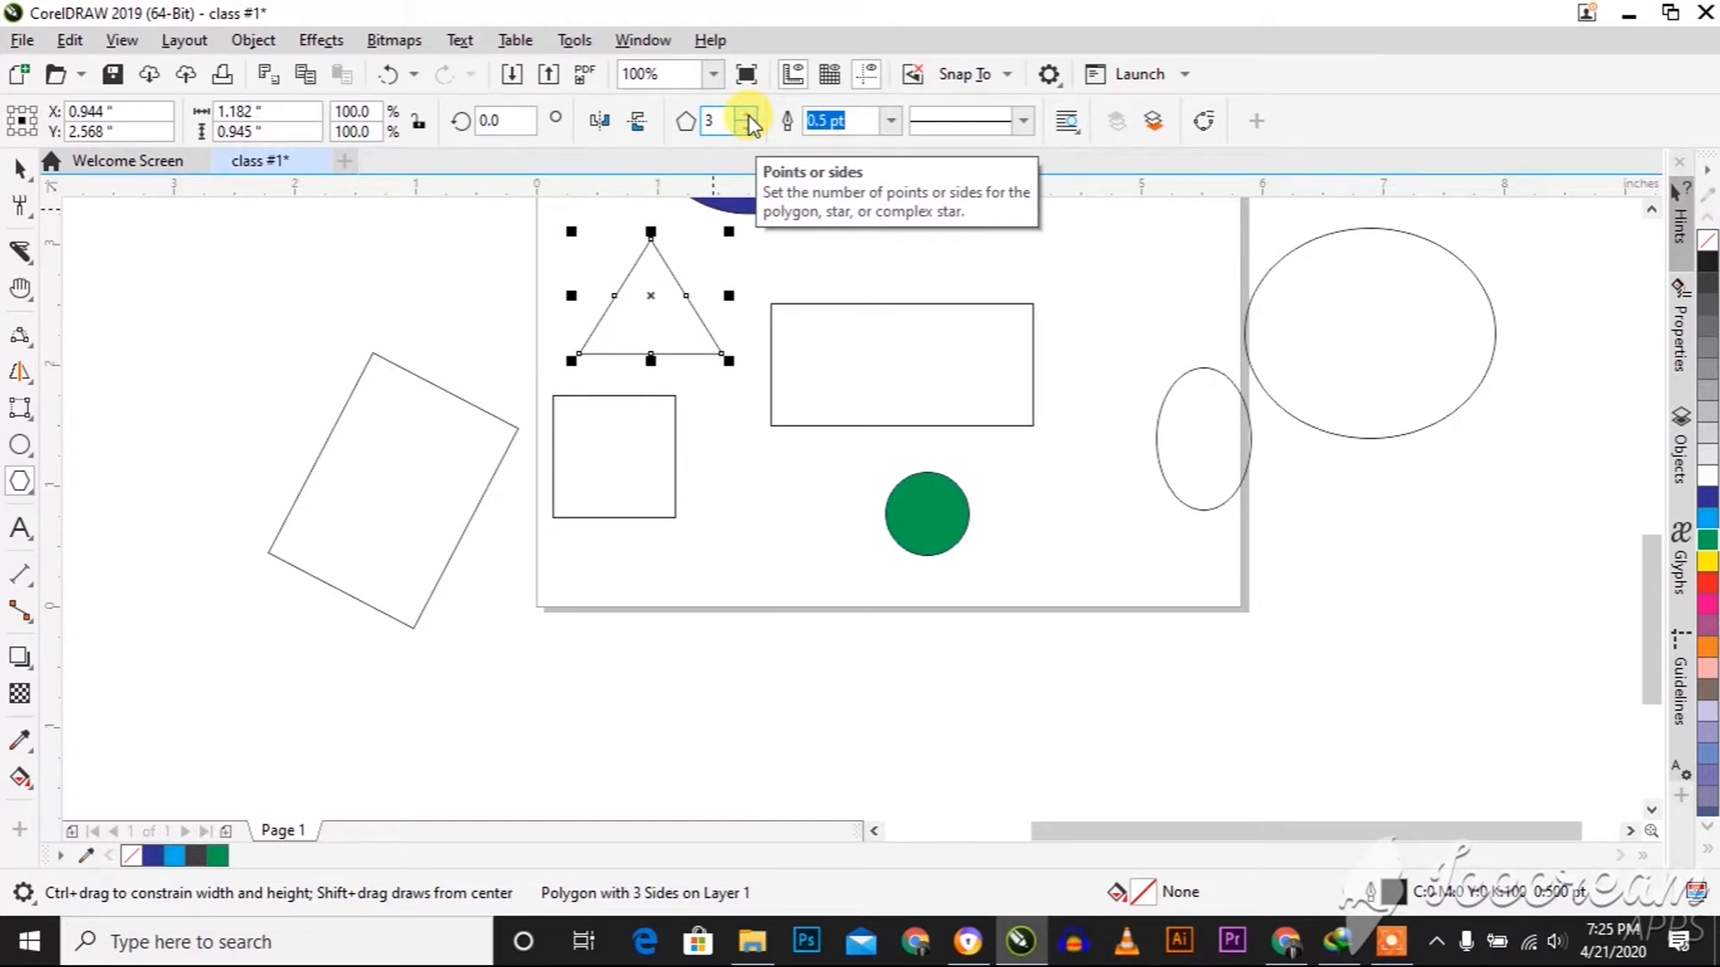
pyautogui.click(747, 116)
pyautogui.click(747, 115)
pyautogui.click(747, 116)
pyautogui.click(747, 115)
pyautogui.click(747, 116)
pyautogui.click(747, 127)
pyautogui.click(747, 127)
pyautogui.click(747, 128)
pyautogui.click(747, 127)
# Draw a smaller pentagon about 0.83 by 0.79 inches between the square and the green circle
pyautogui.click(20, 482)
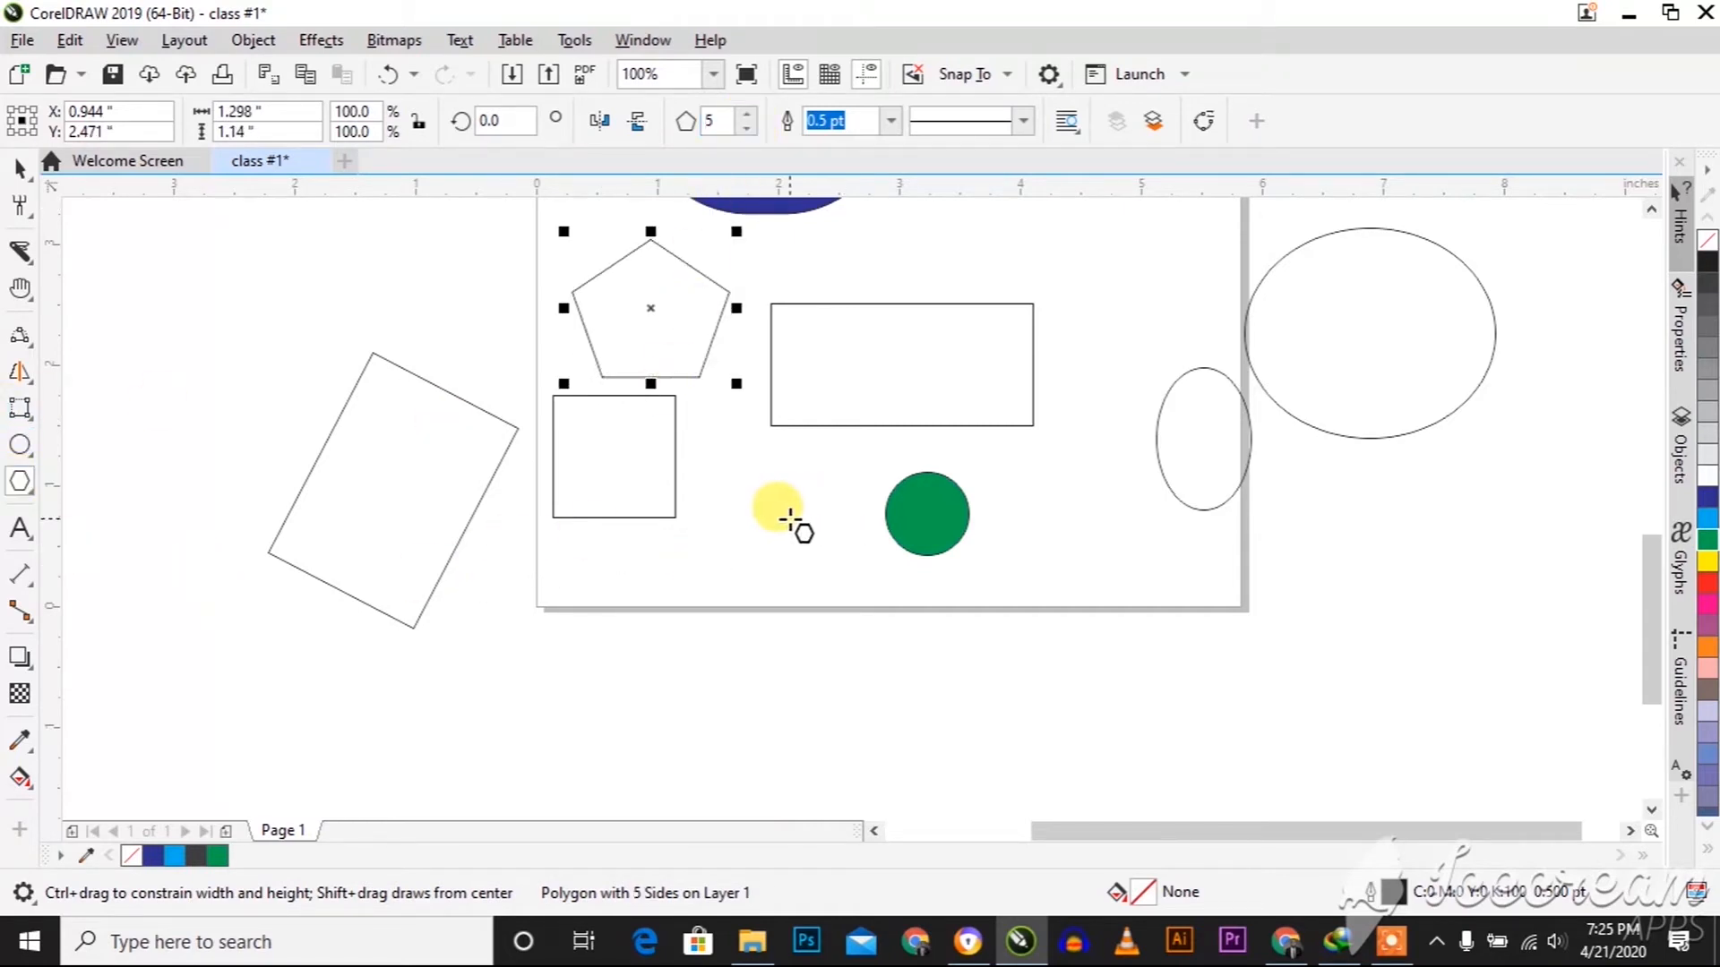
pyautogui.moveTo(716, 435); pyautogui.dragTo(824, 461)
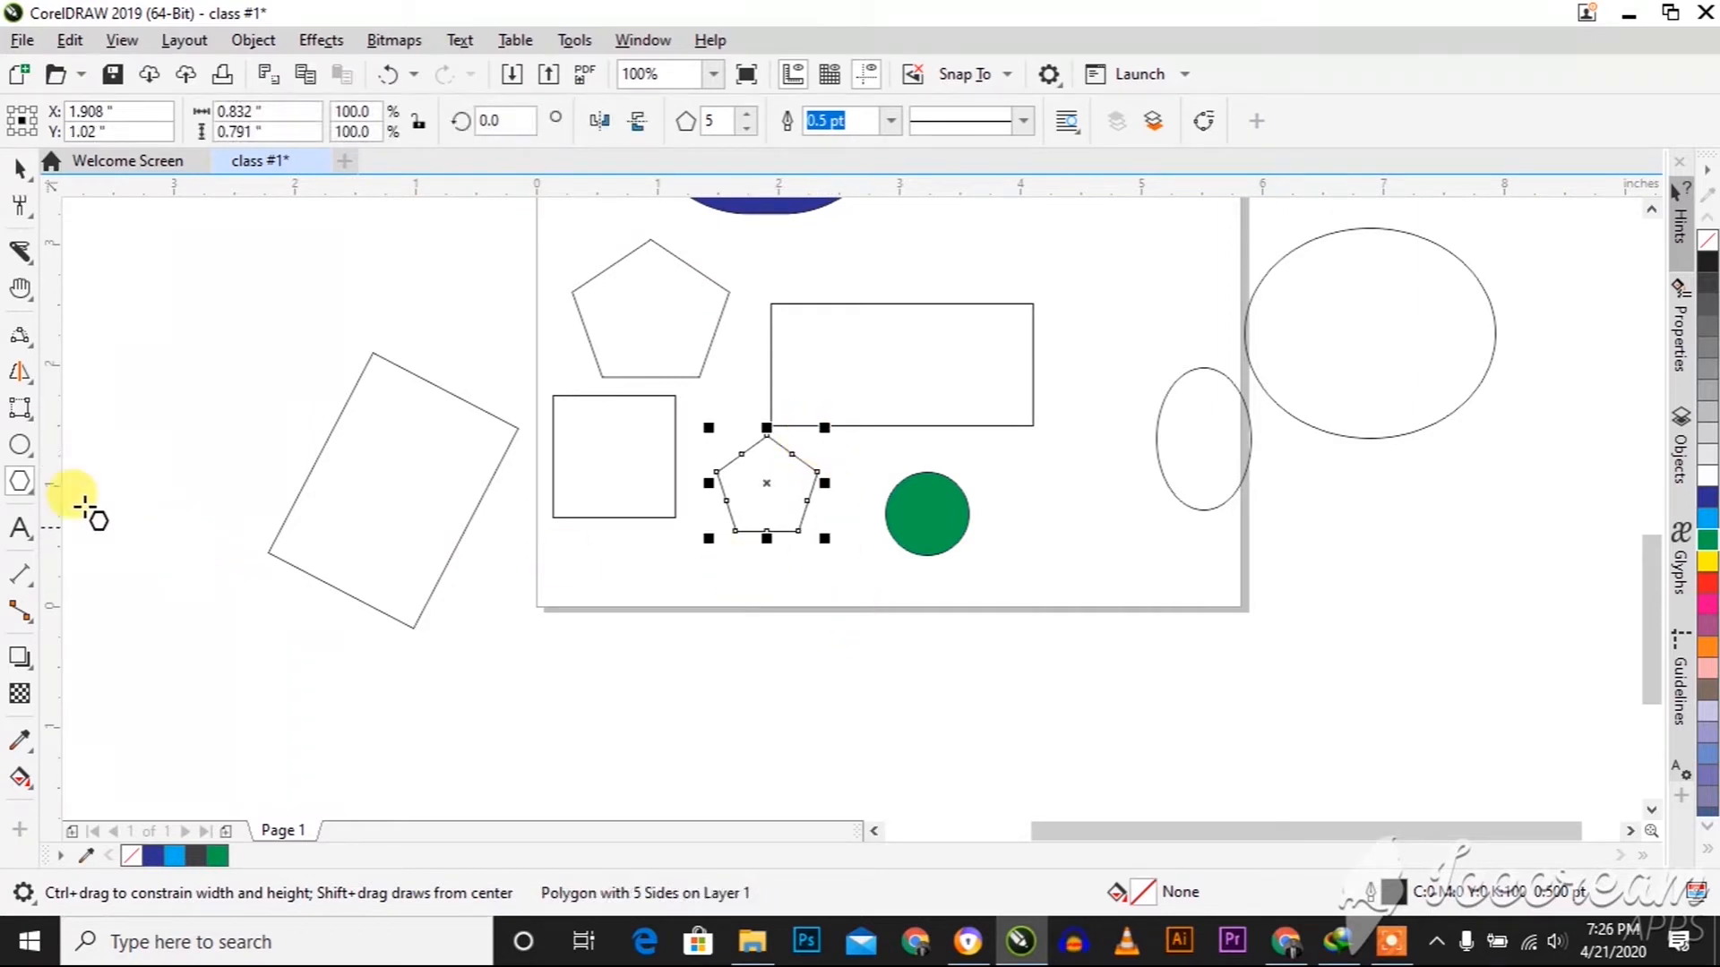
pyautogui.click(30, 491)
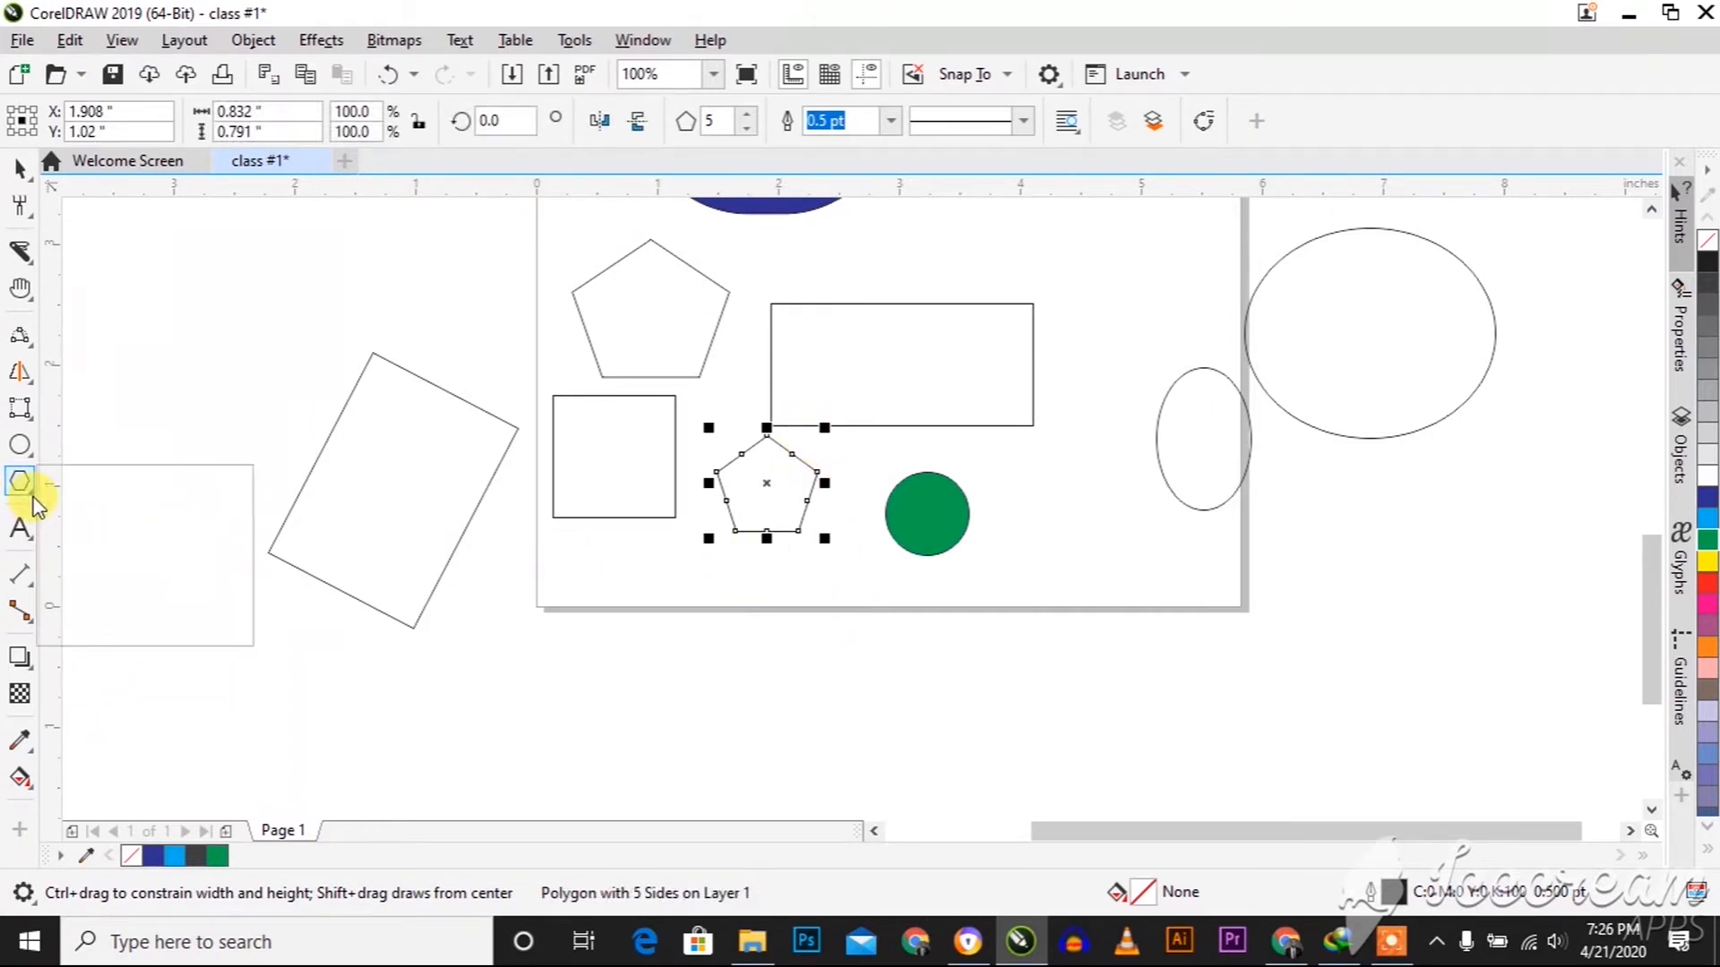
pyautogui.click(97, 510)
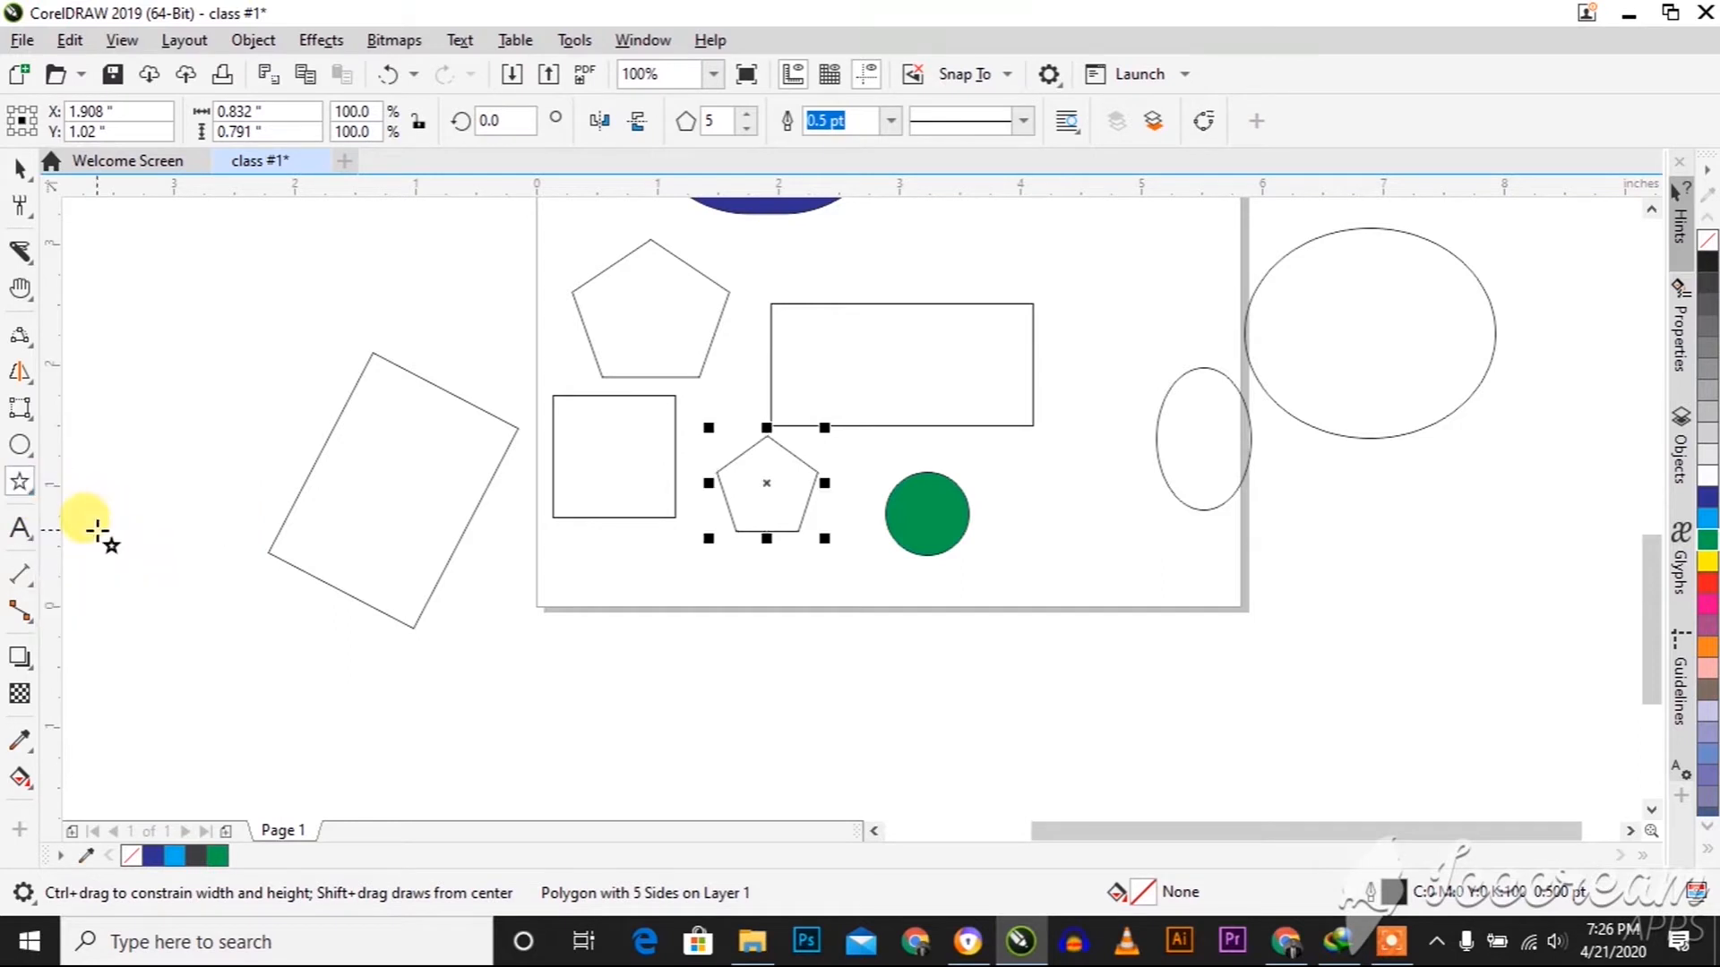
pyautogui.click(21, 482)
pyautogui.click(22, 528)
pyautogui.click(34, 493)
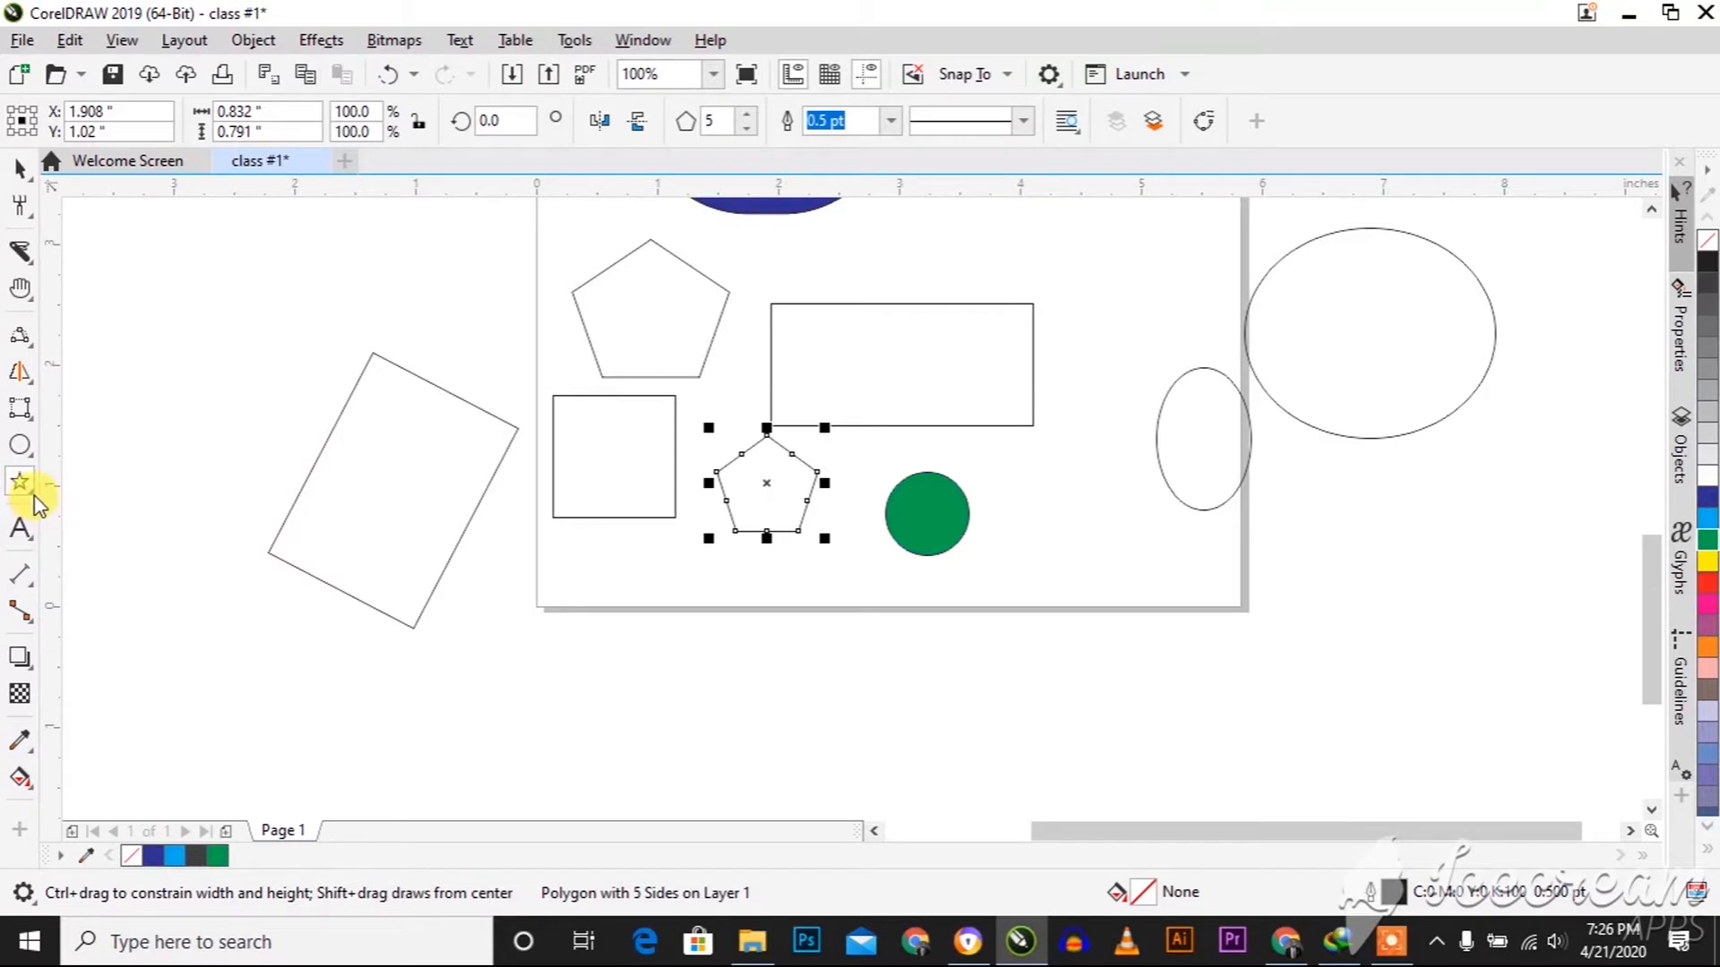
# Draw the round flowchart shape with a tail from Common Shapes, about 1.15 inches wide, to the right of the green circle
pyautogui.click(33, 498)
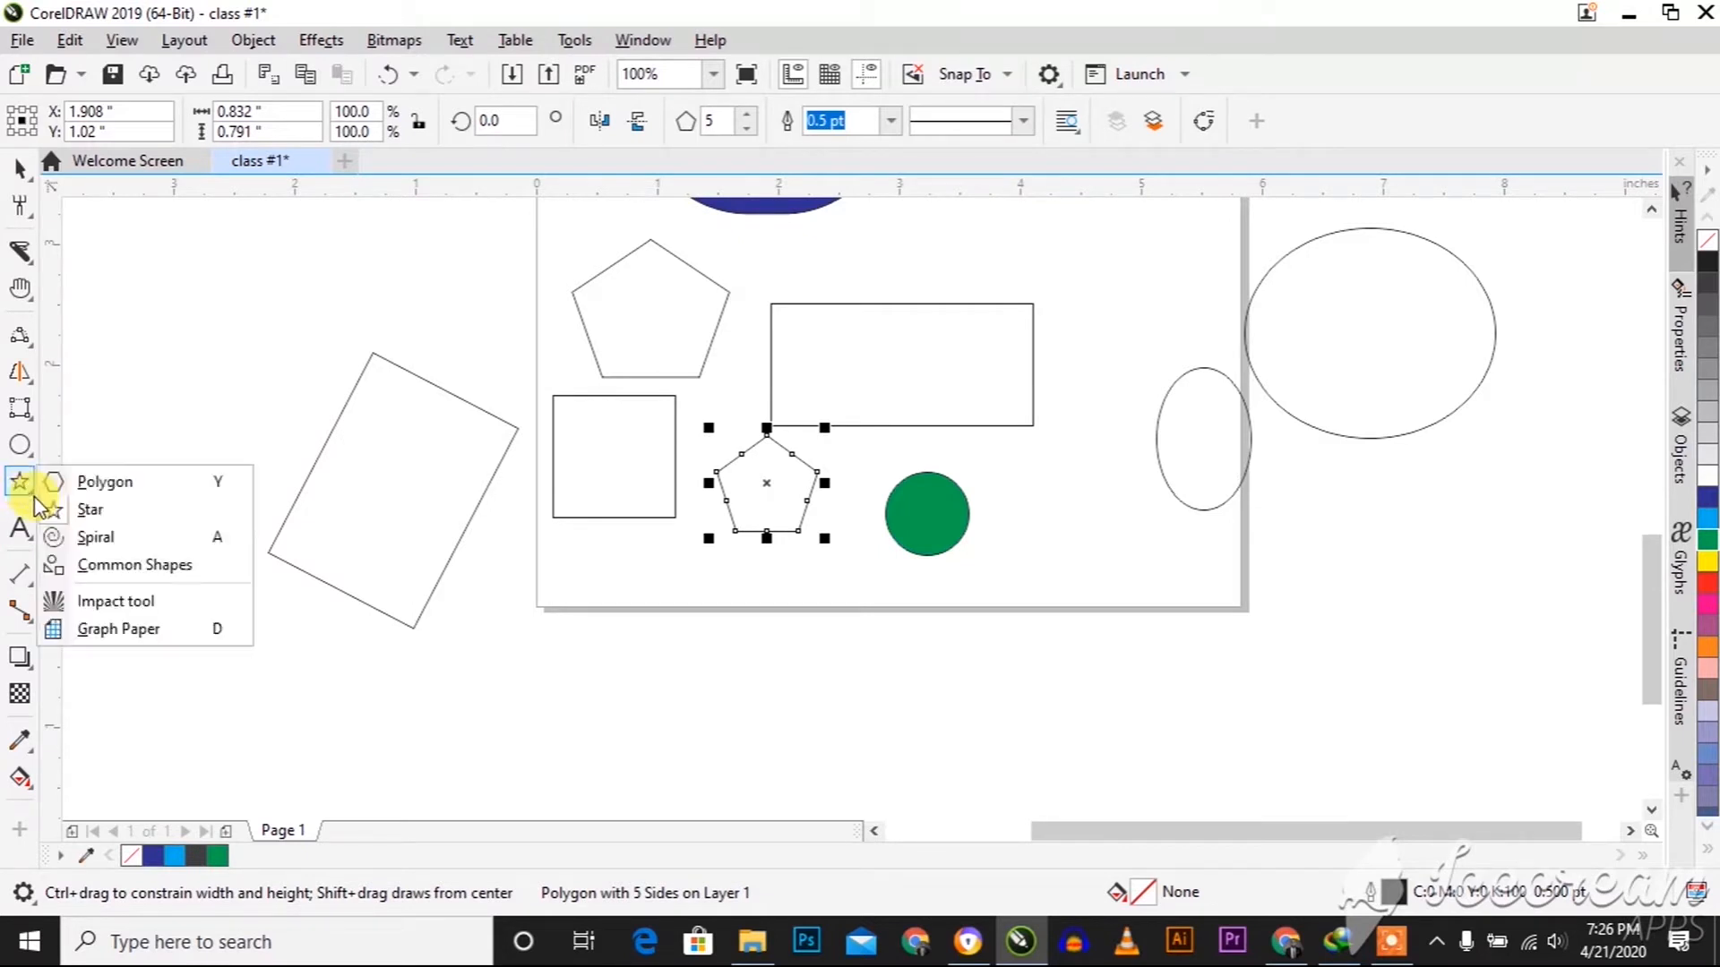
pyautogui.click(102, 568)
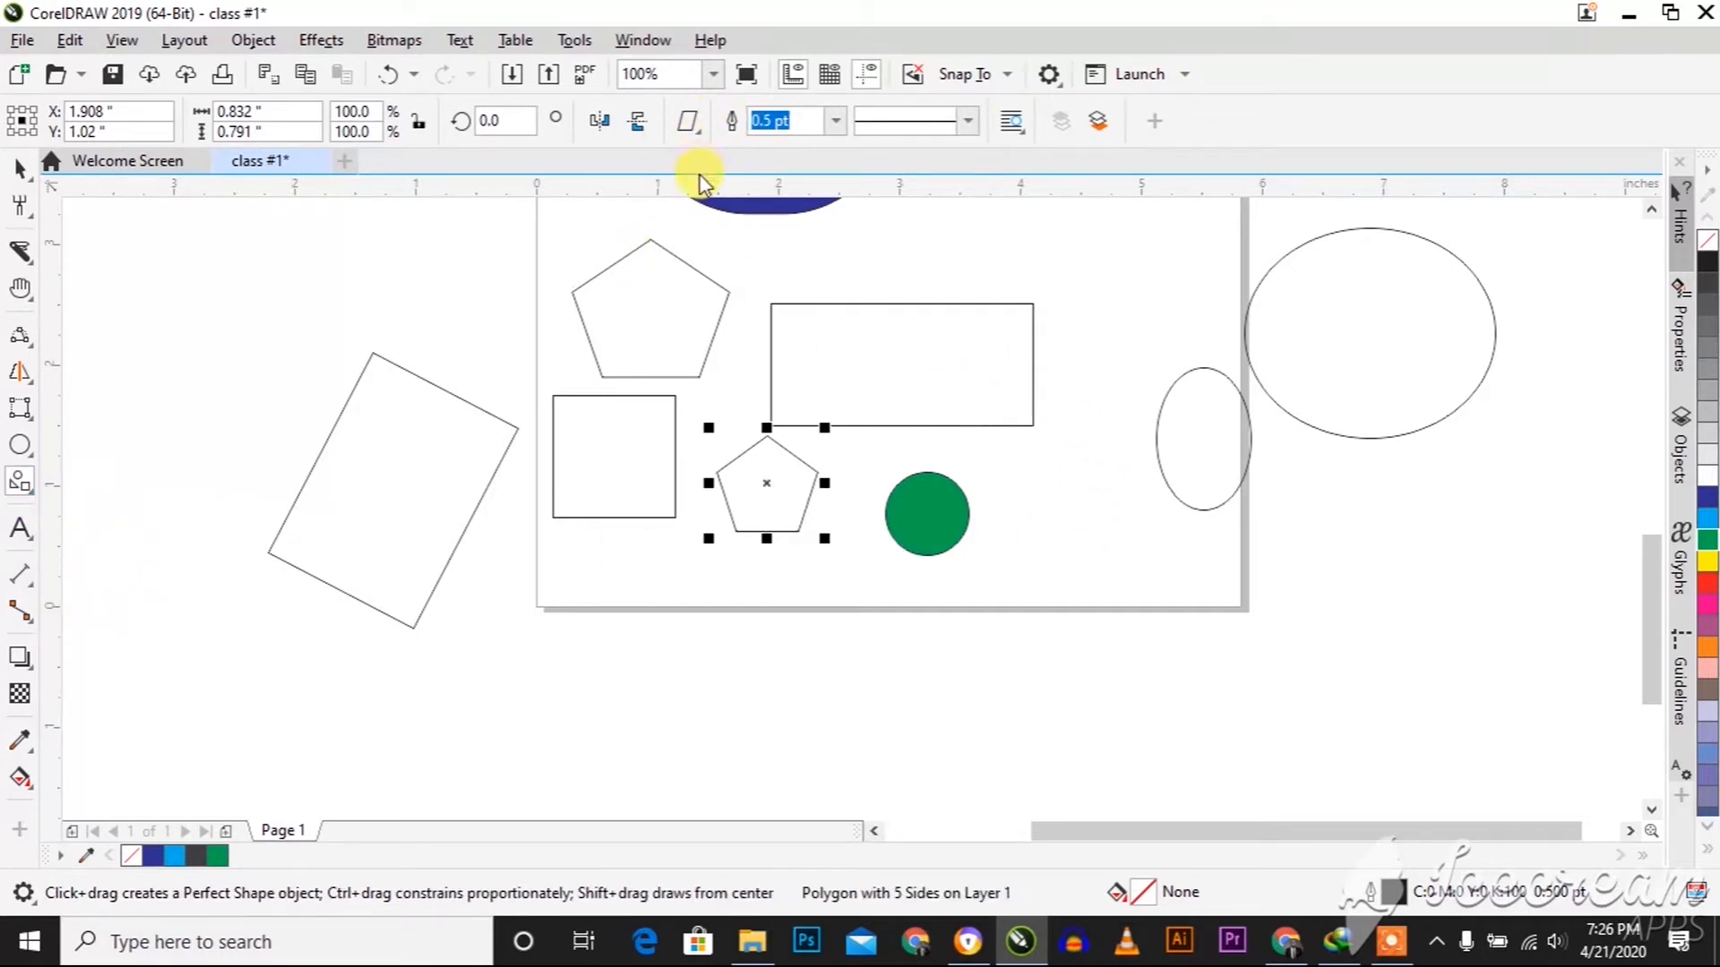
pyautogui.click(694, 131)
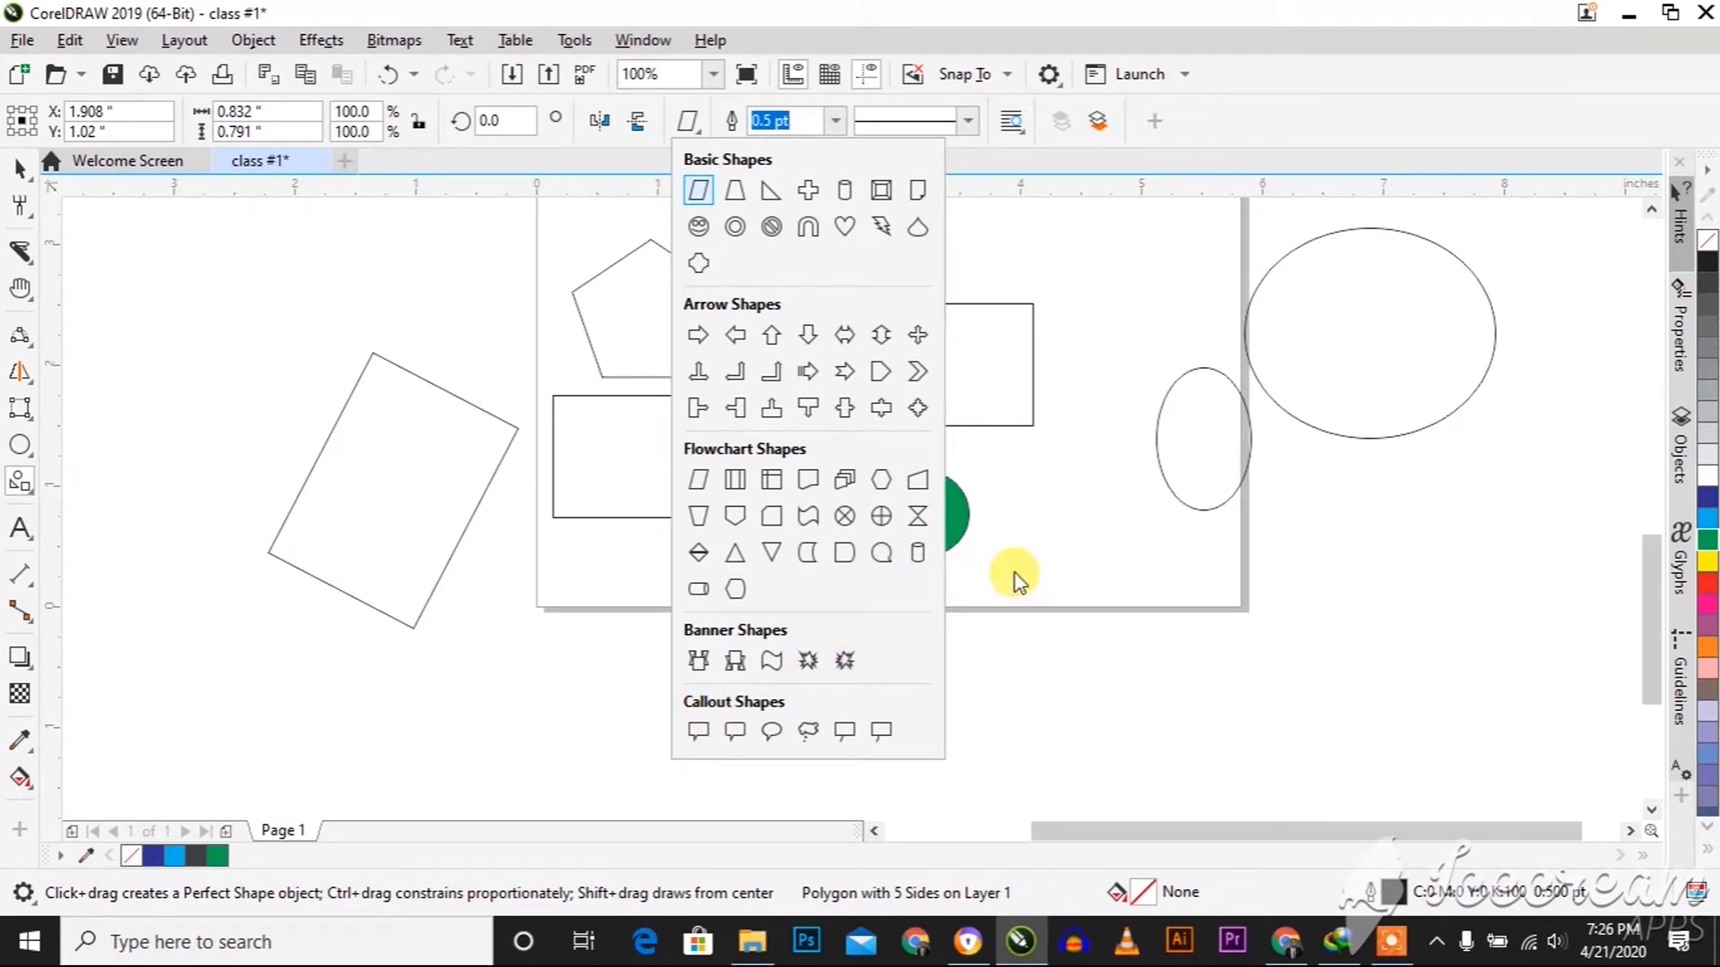
pyautogui.click(882, 552)
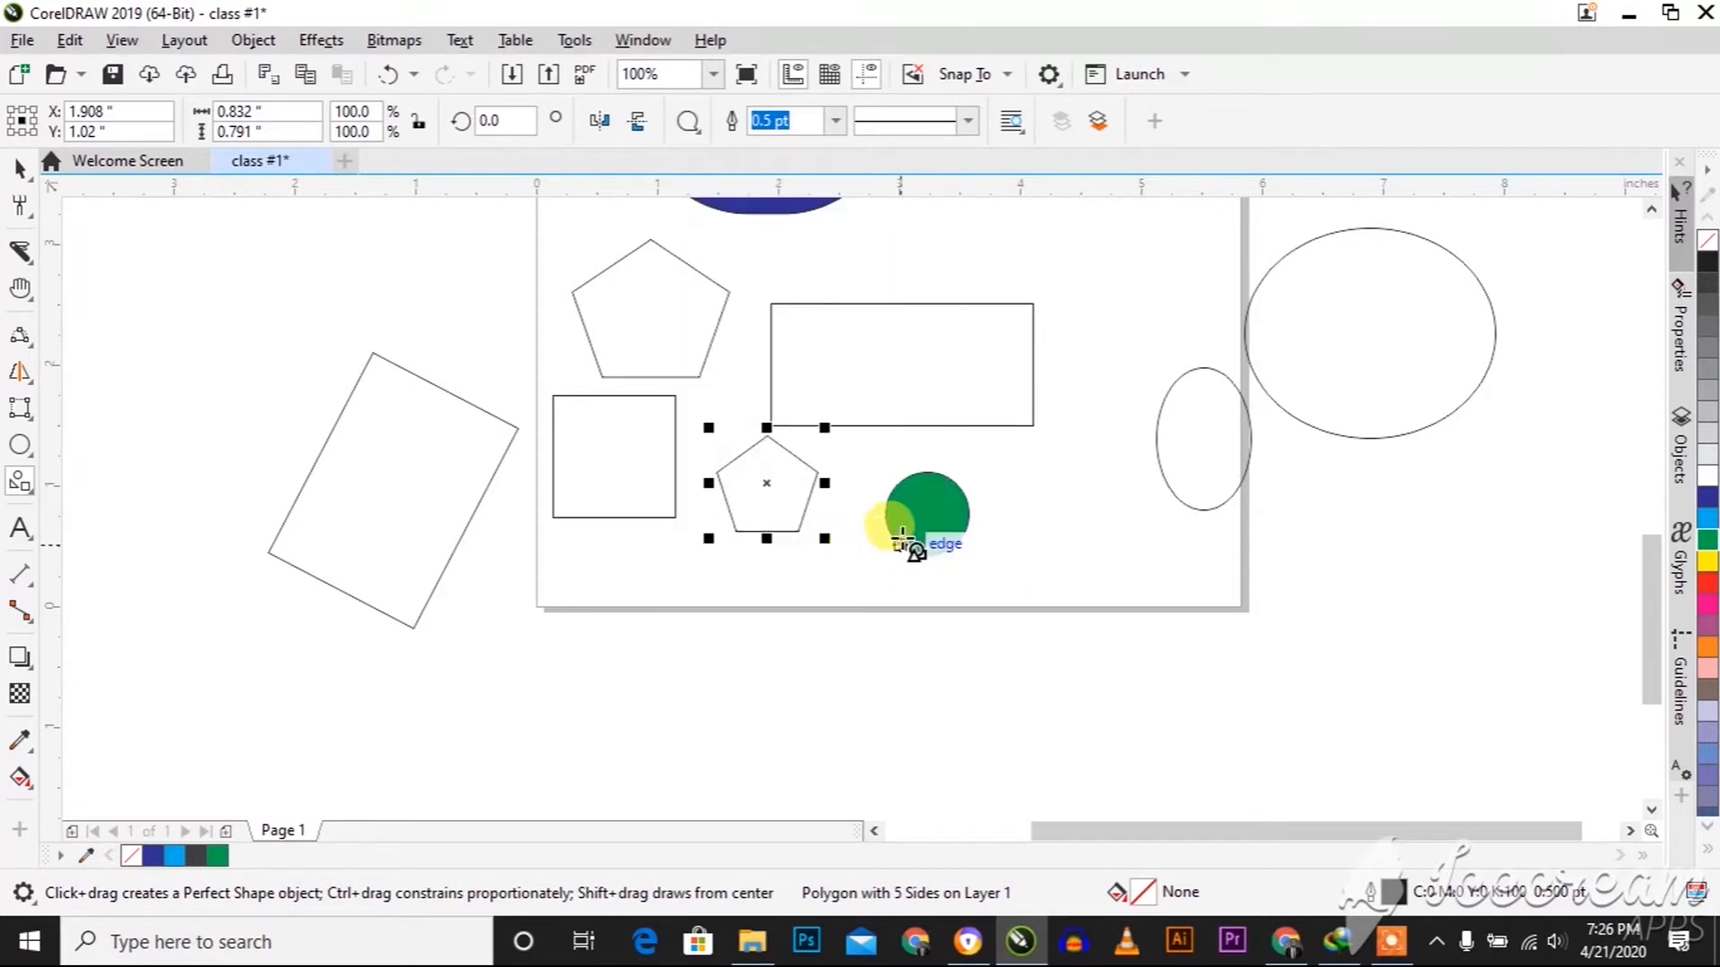
pyautogui.moveTo(991, 462); pyautogui.dragTo(1131, 599)
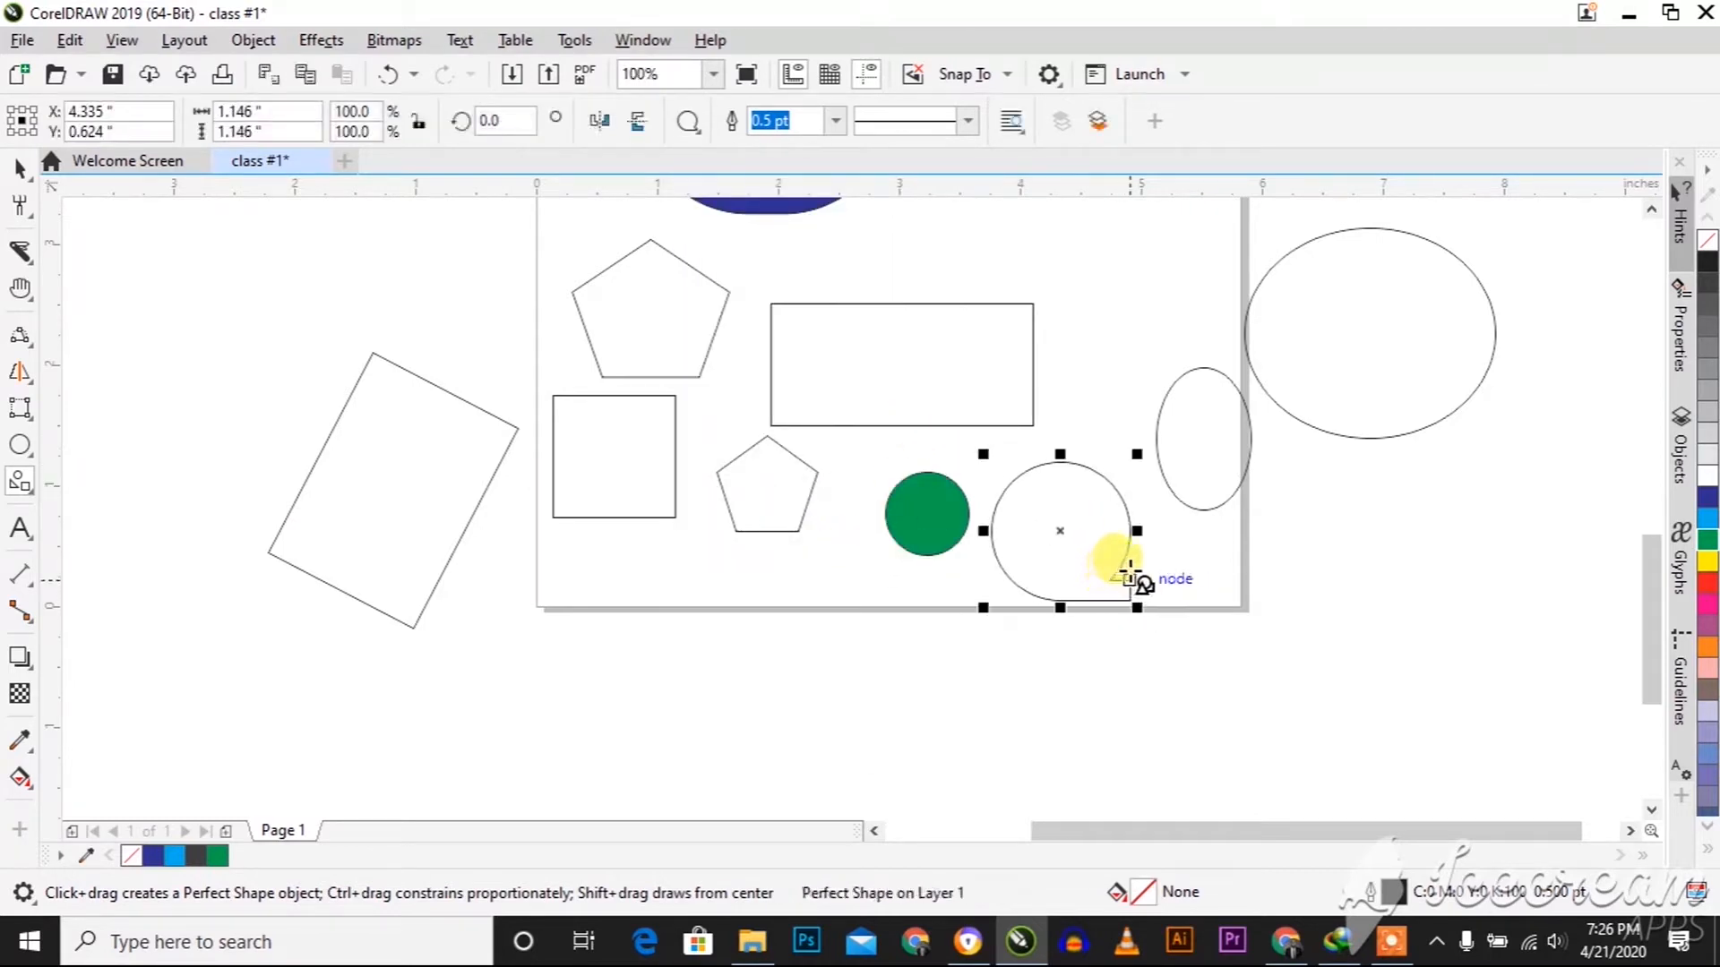
# Add a second page to the document, view Page 1 and return to Page 2
pyautogui.click(227, 834)
pyautogui.scroll(-3, 702, 524)
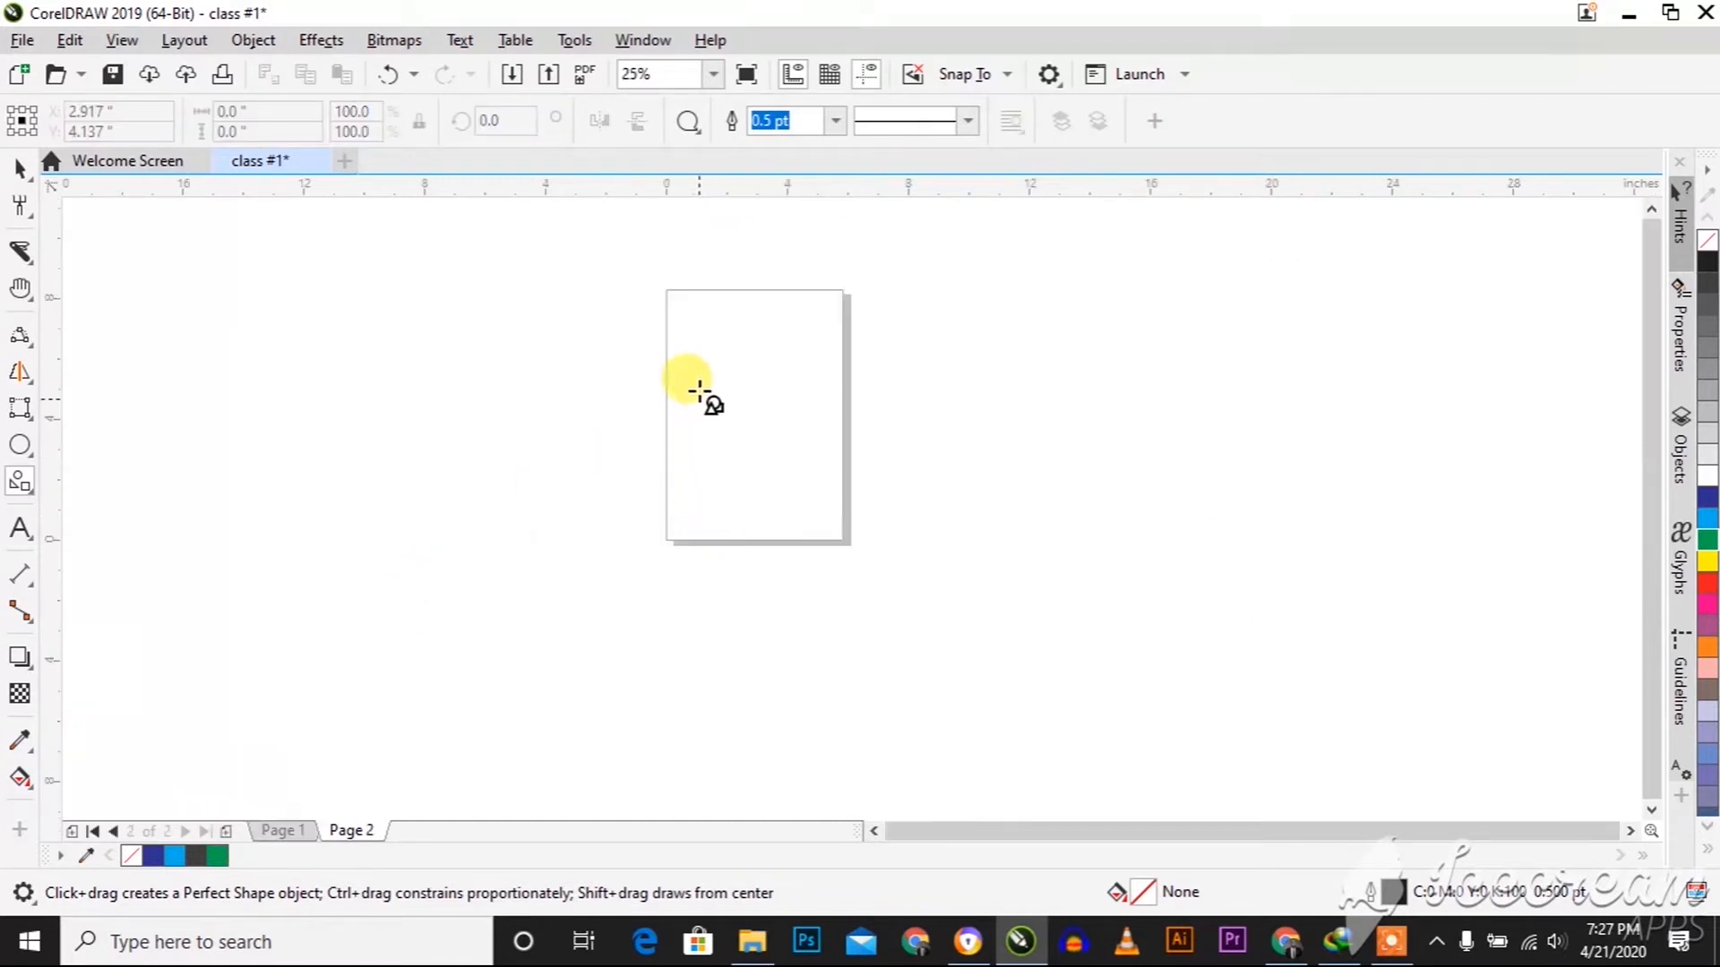
pyautogui.scroll(1, 747, 269)
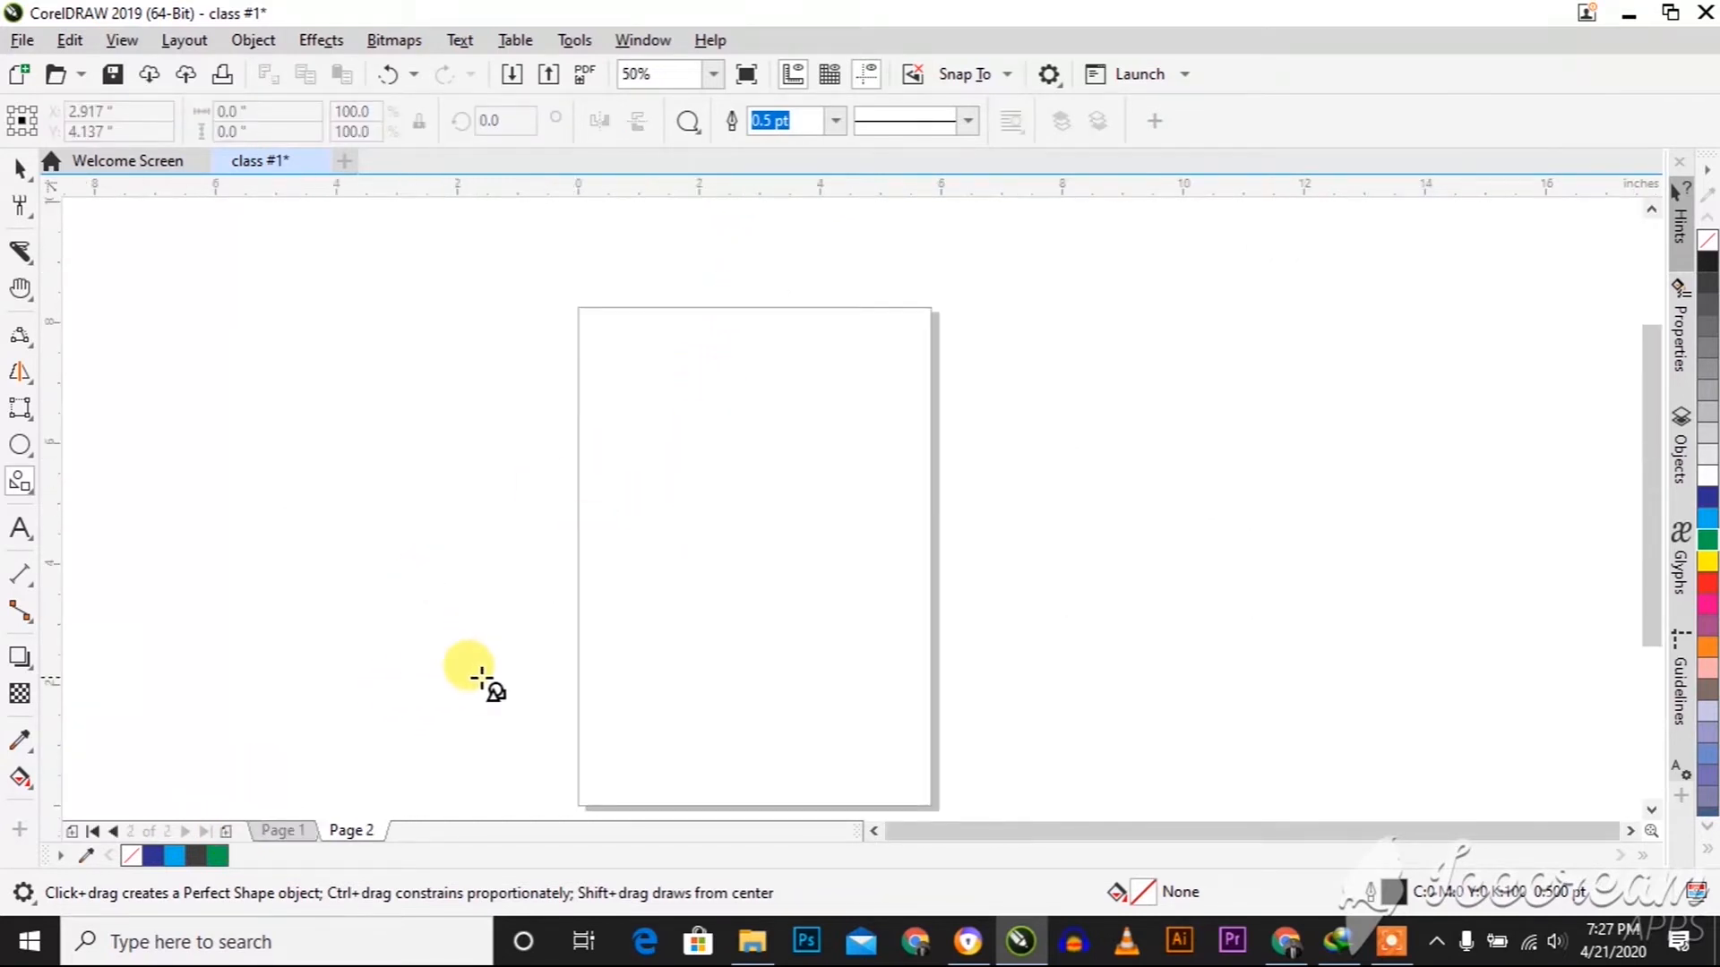
pyautogui.click(283, 838)
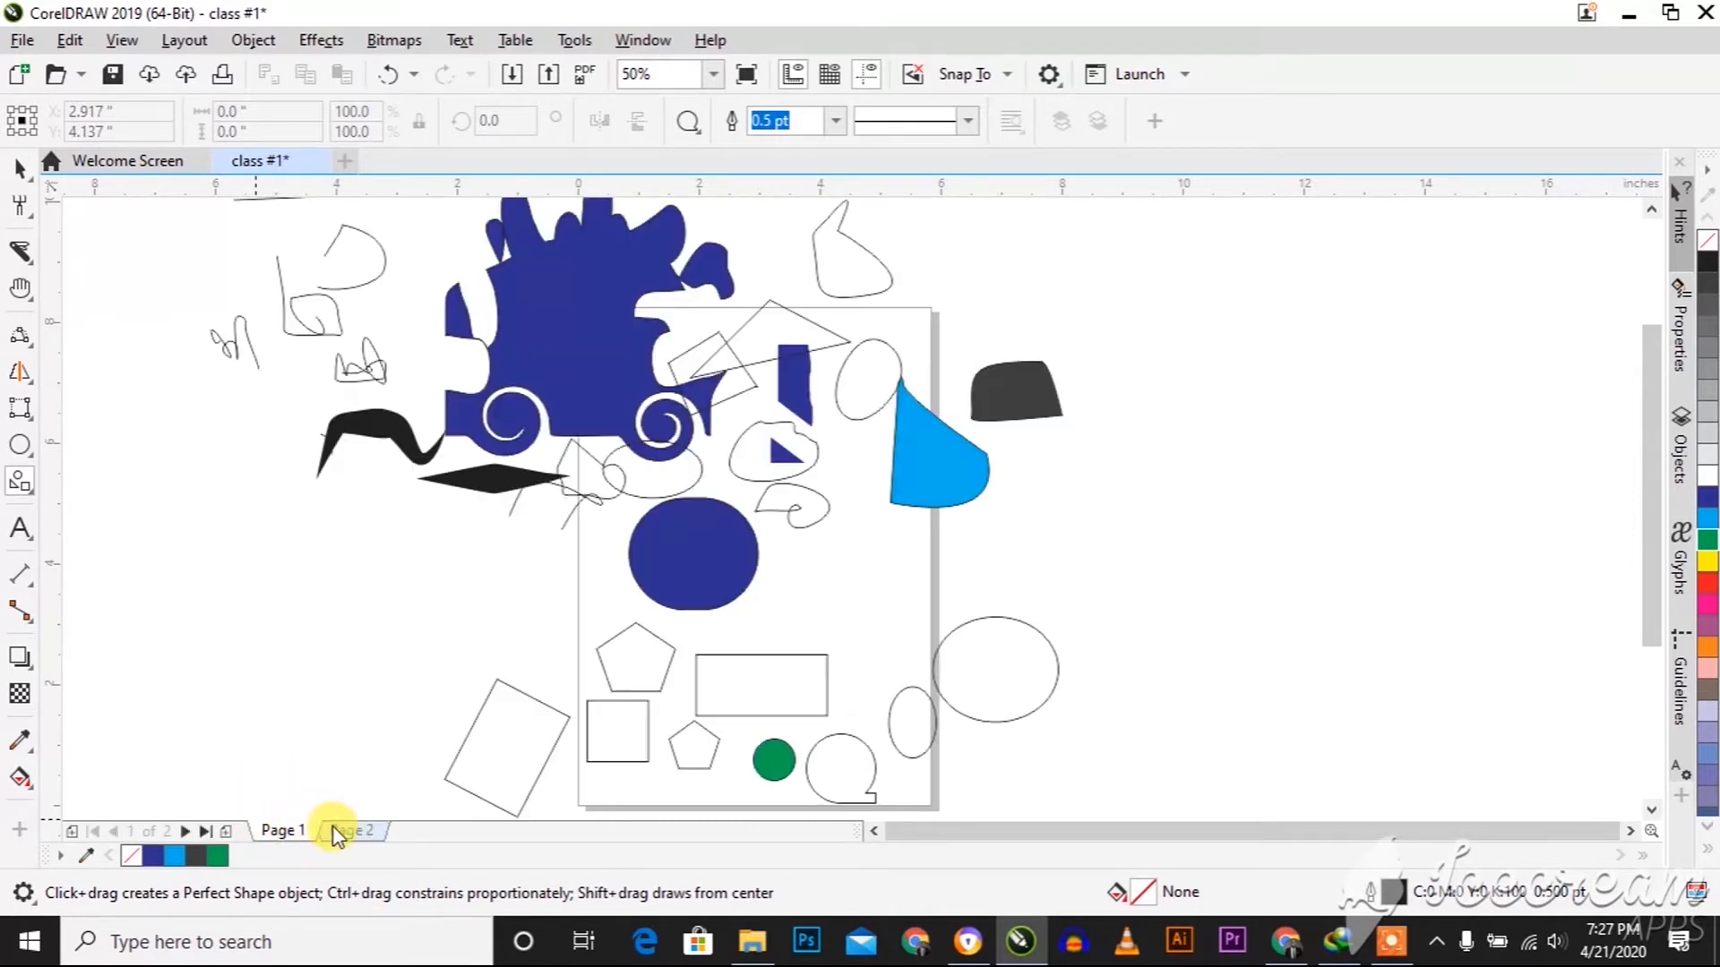
pyautogui.click(341, 830)
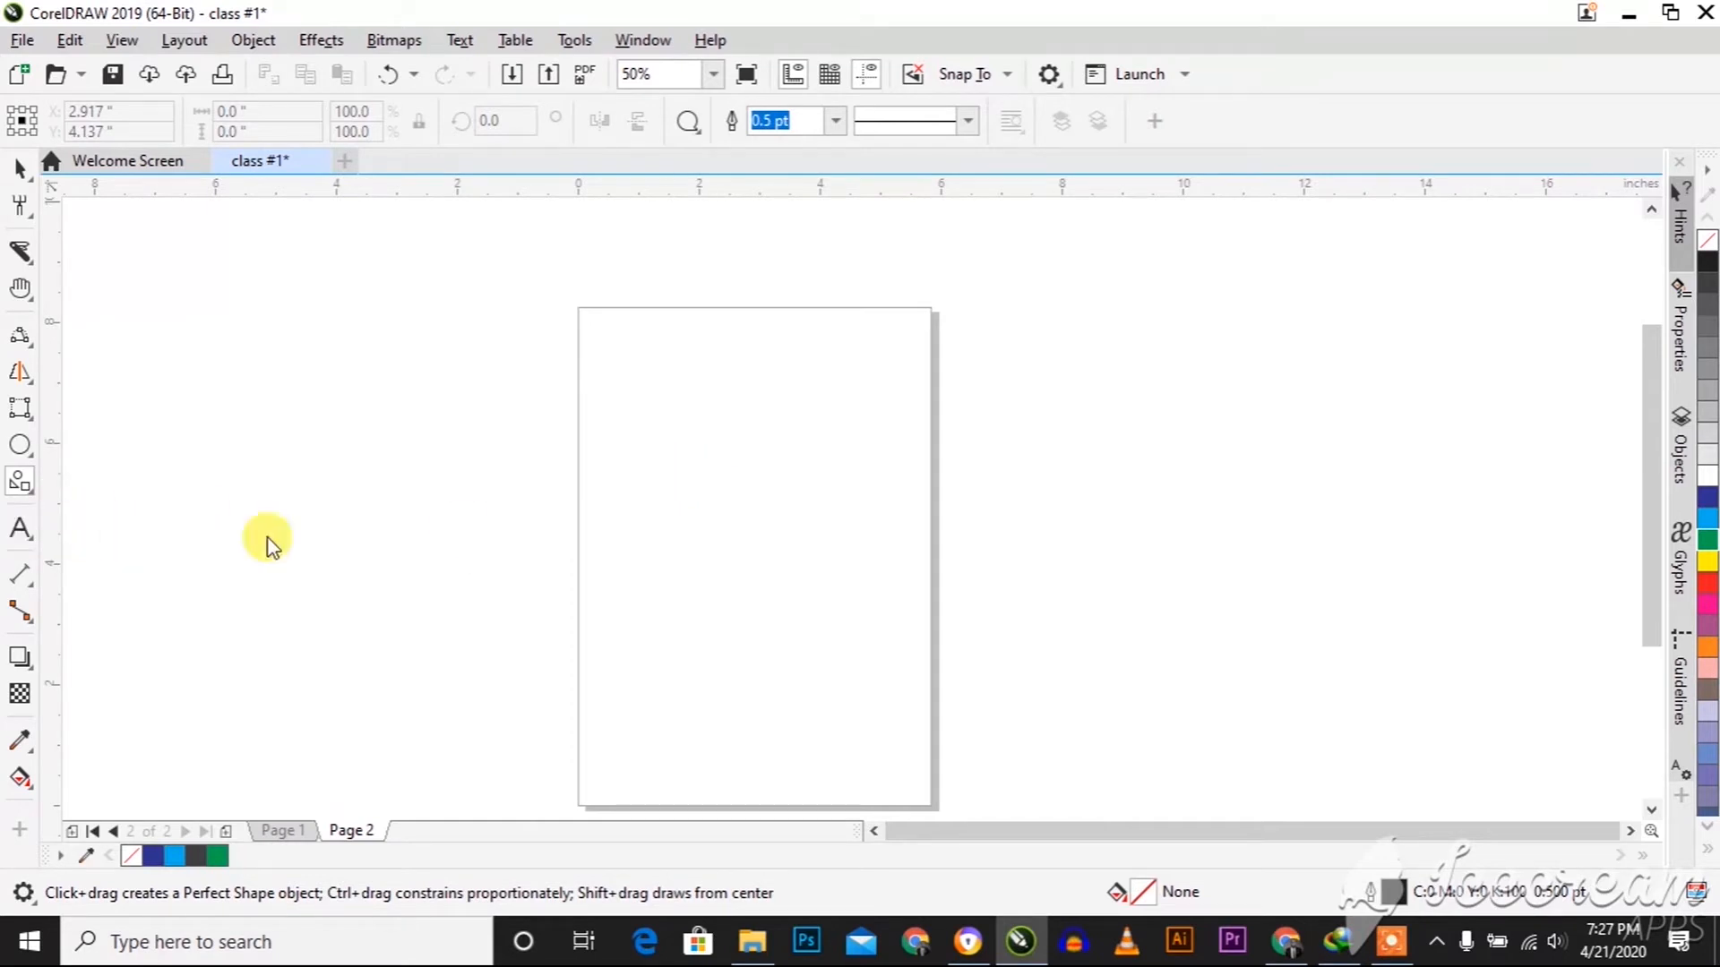
# Add the artistic text "Class #1" near the middle of Page 2
pyautogui.press('F8')
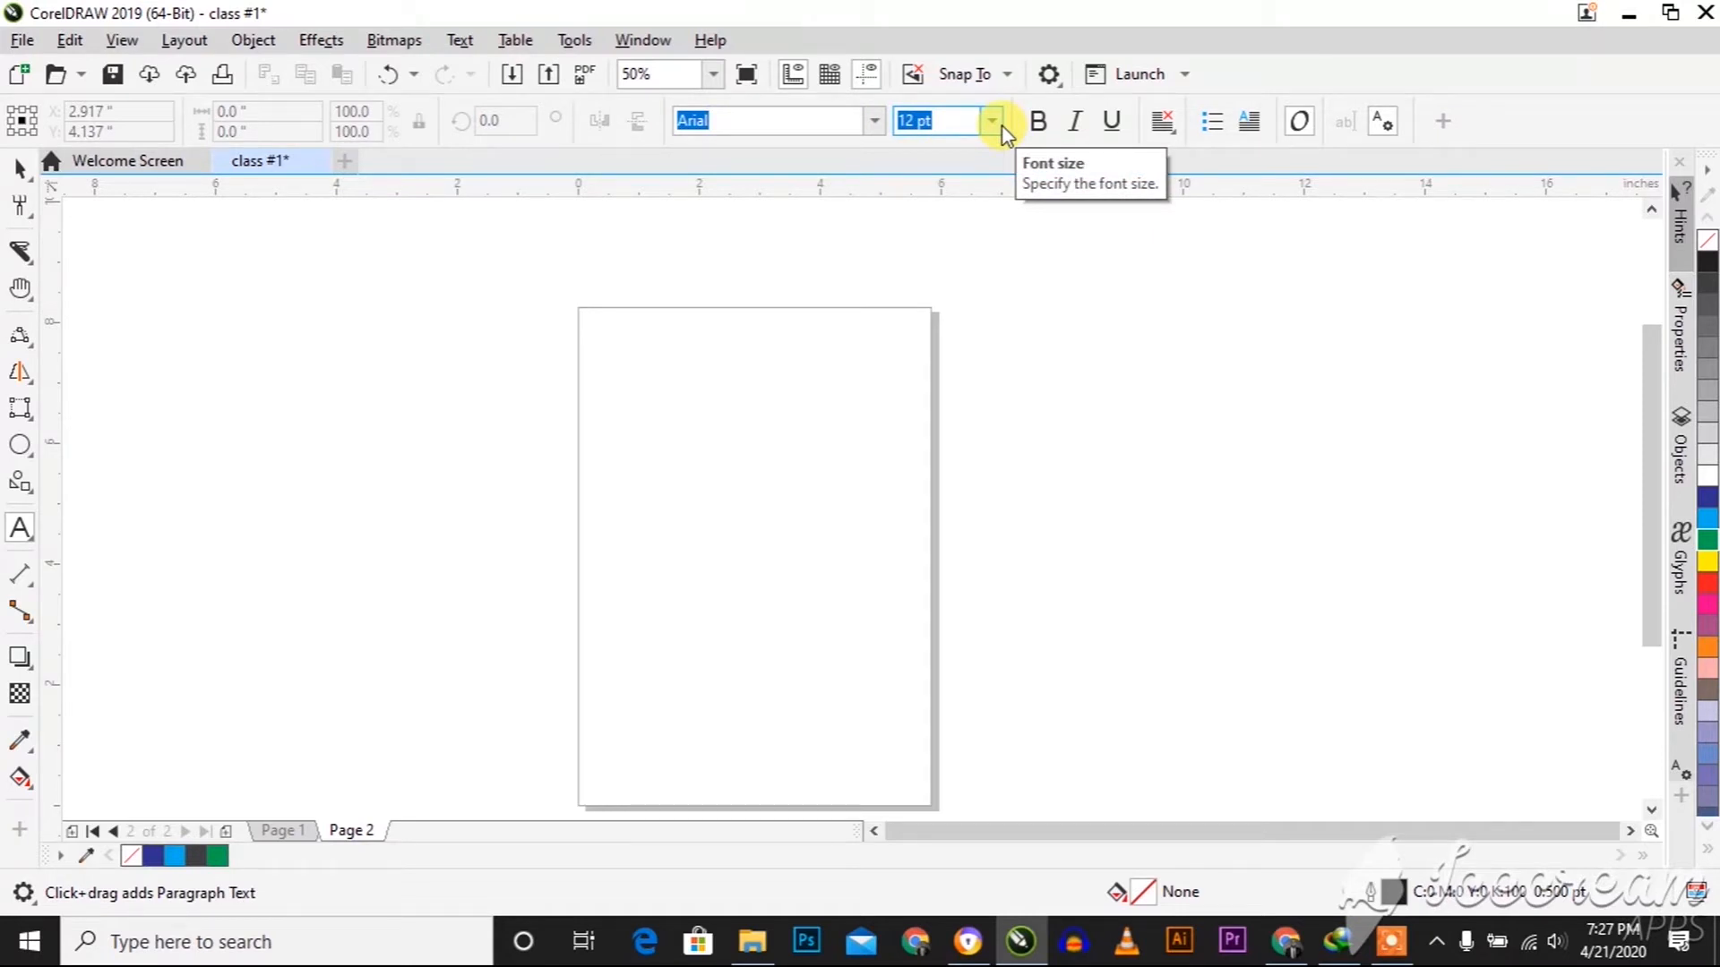
pyautogui.click(691, 520)
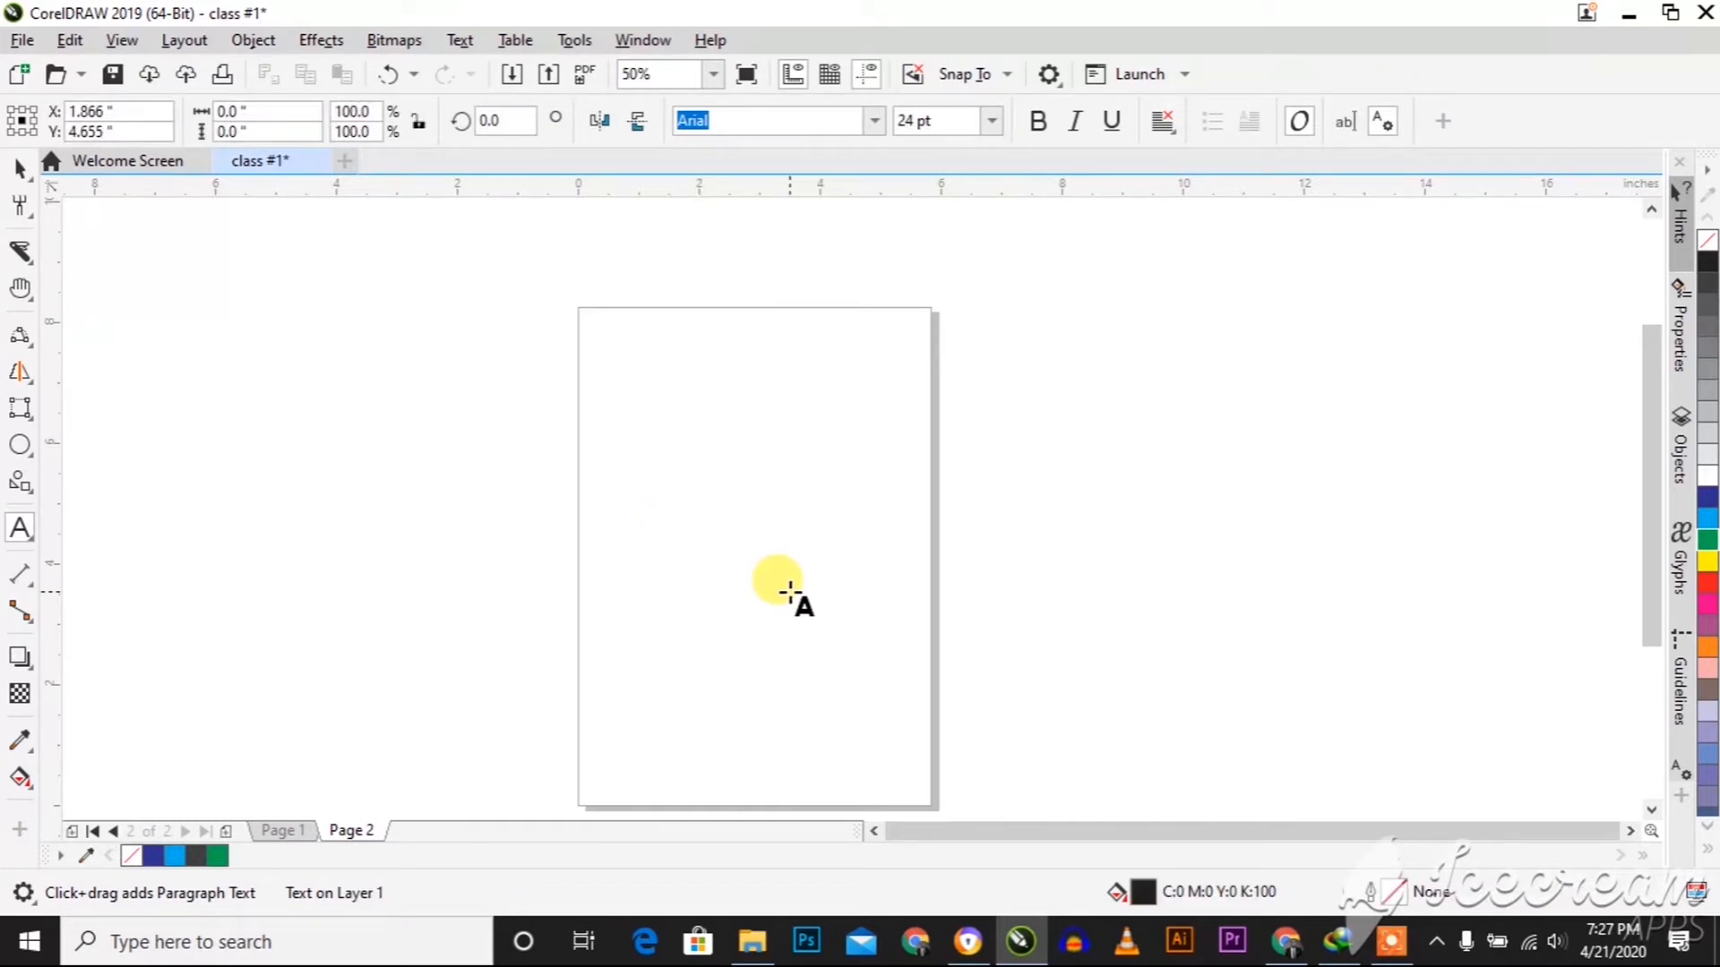
pyautogui.write('Class #1')
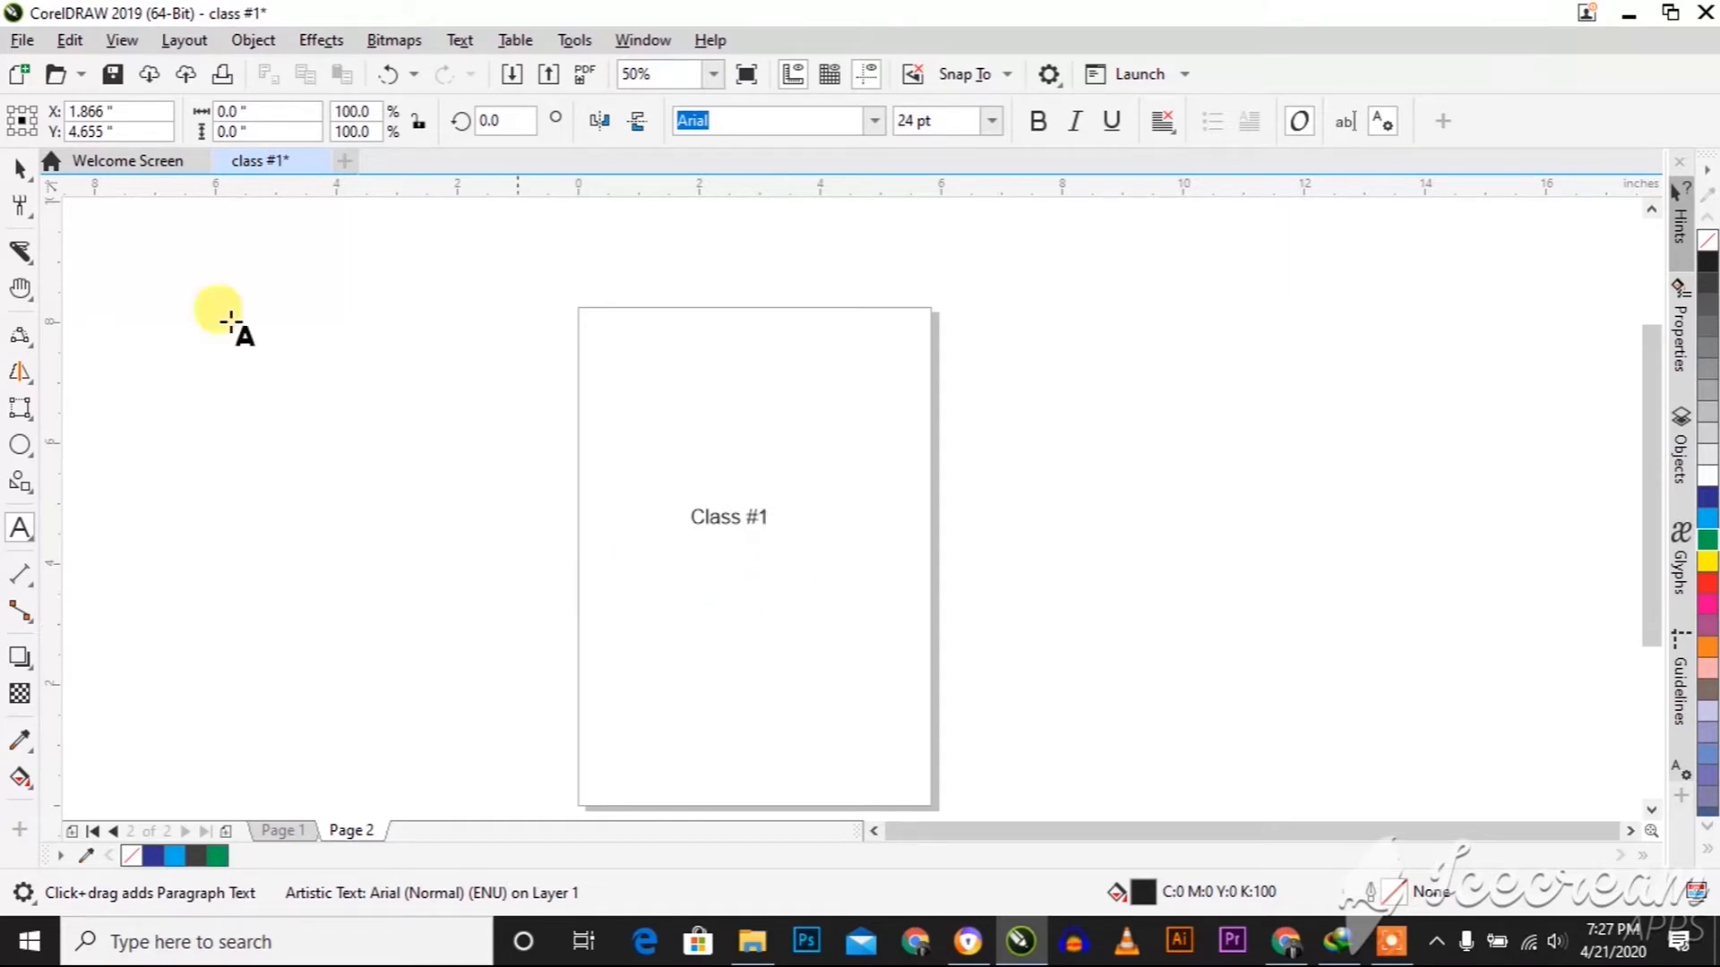
pyautogui.click(20, 167)
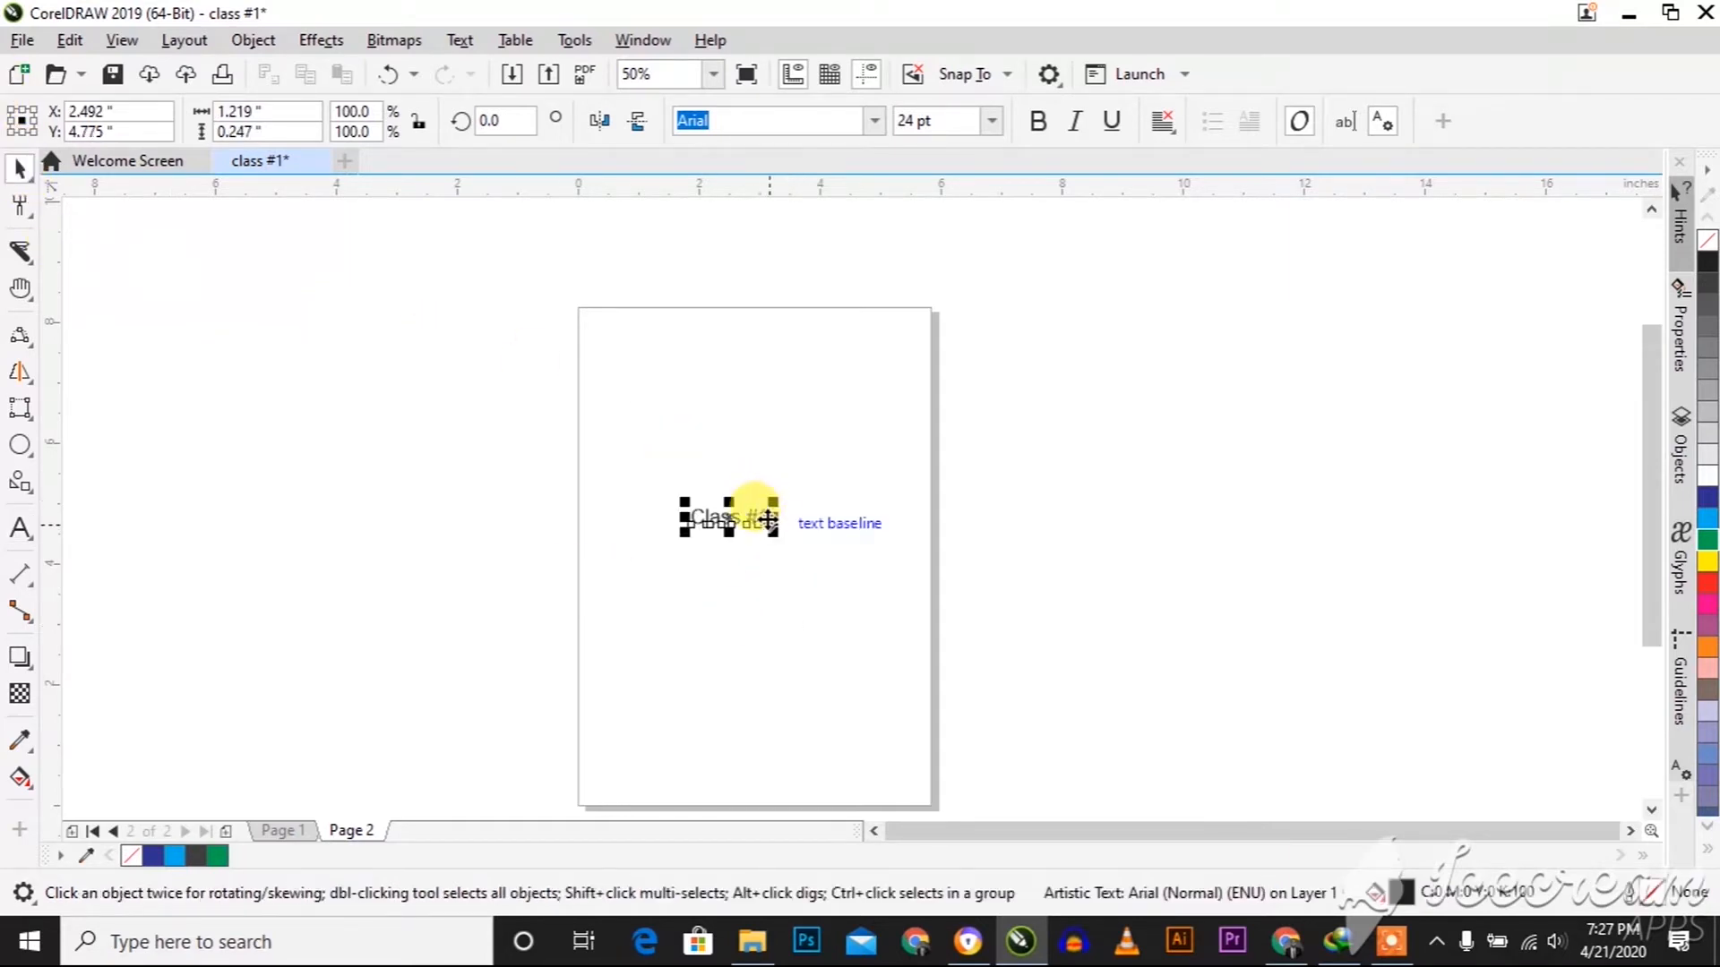
# Set the "Class #1" text to 100 pt and fit it across the page at about 5.29 inches wide
pyautogui.click(991, 120)
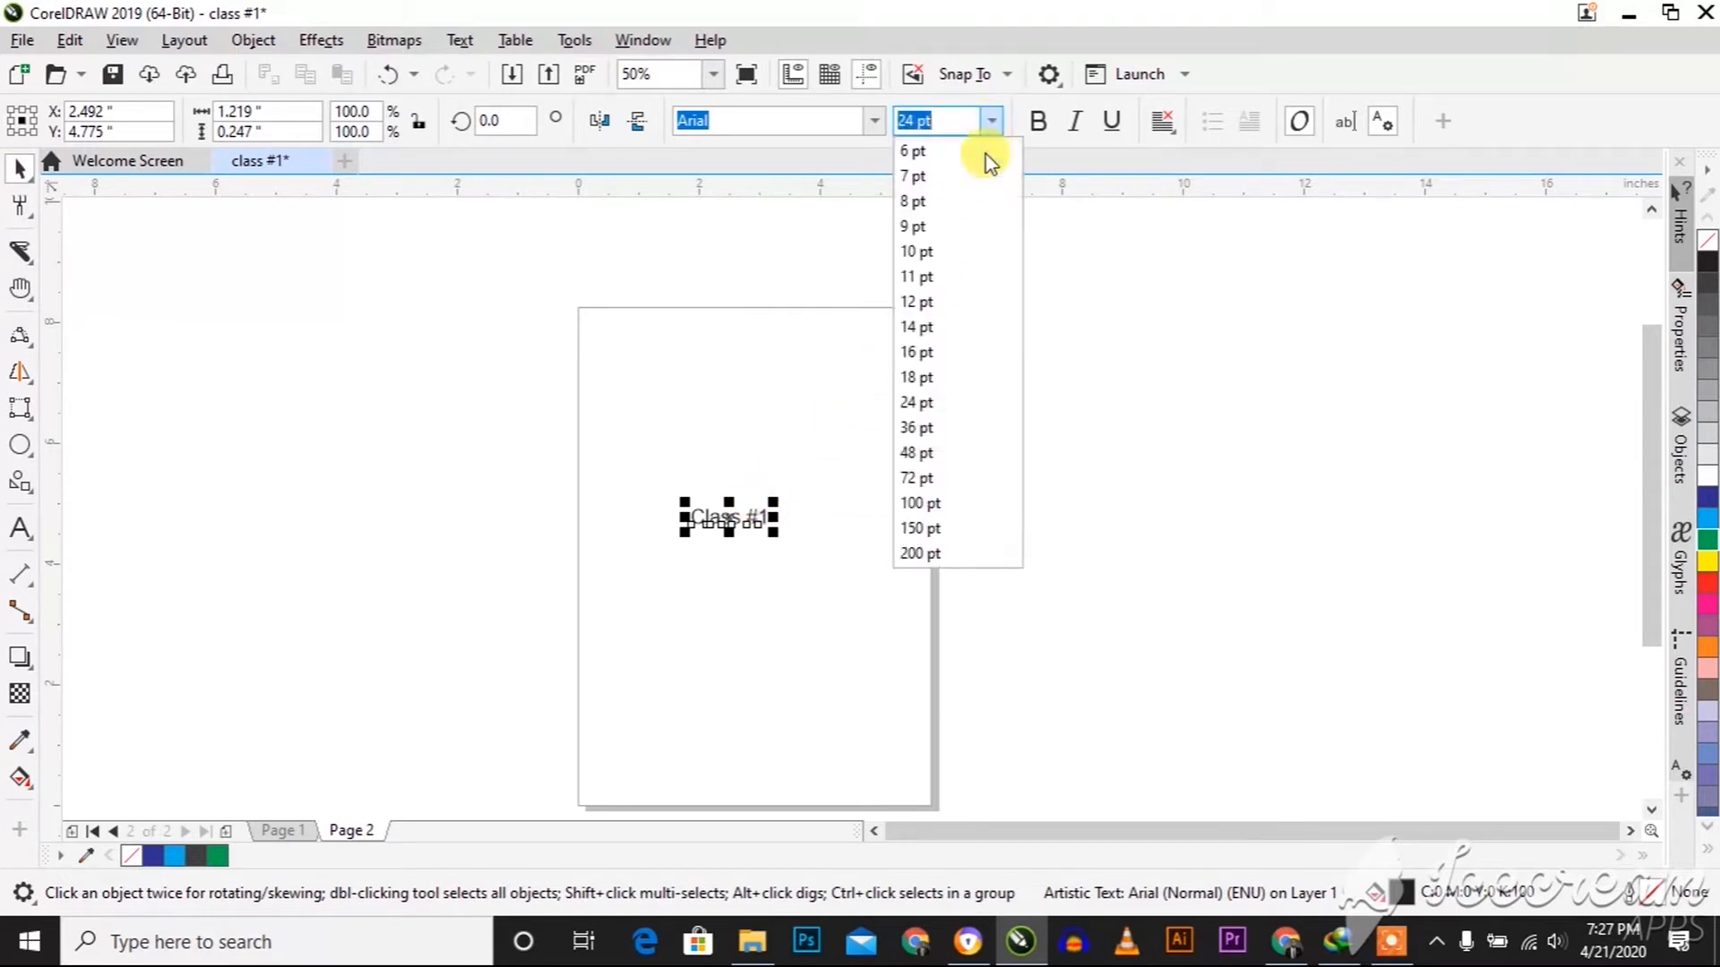
pyautogui.click(923, 502)
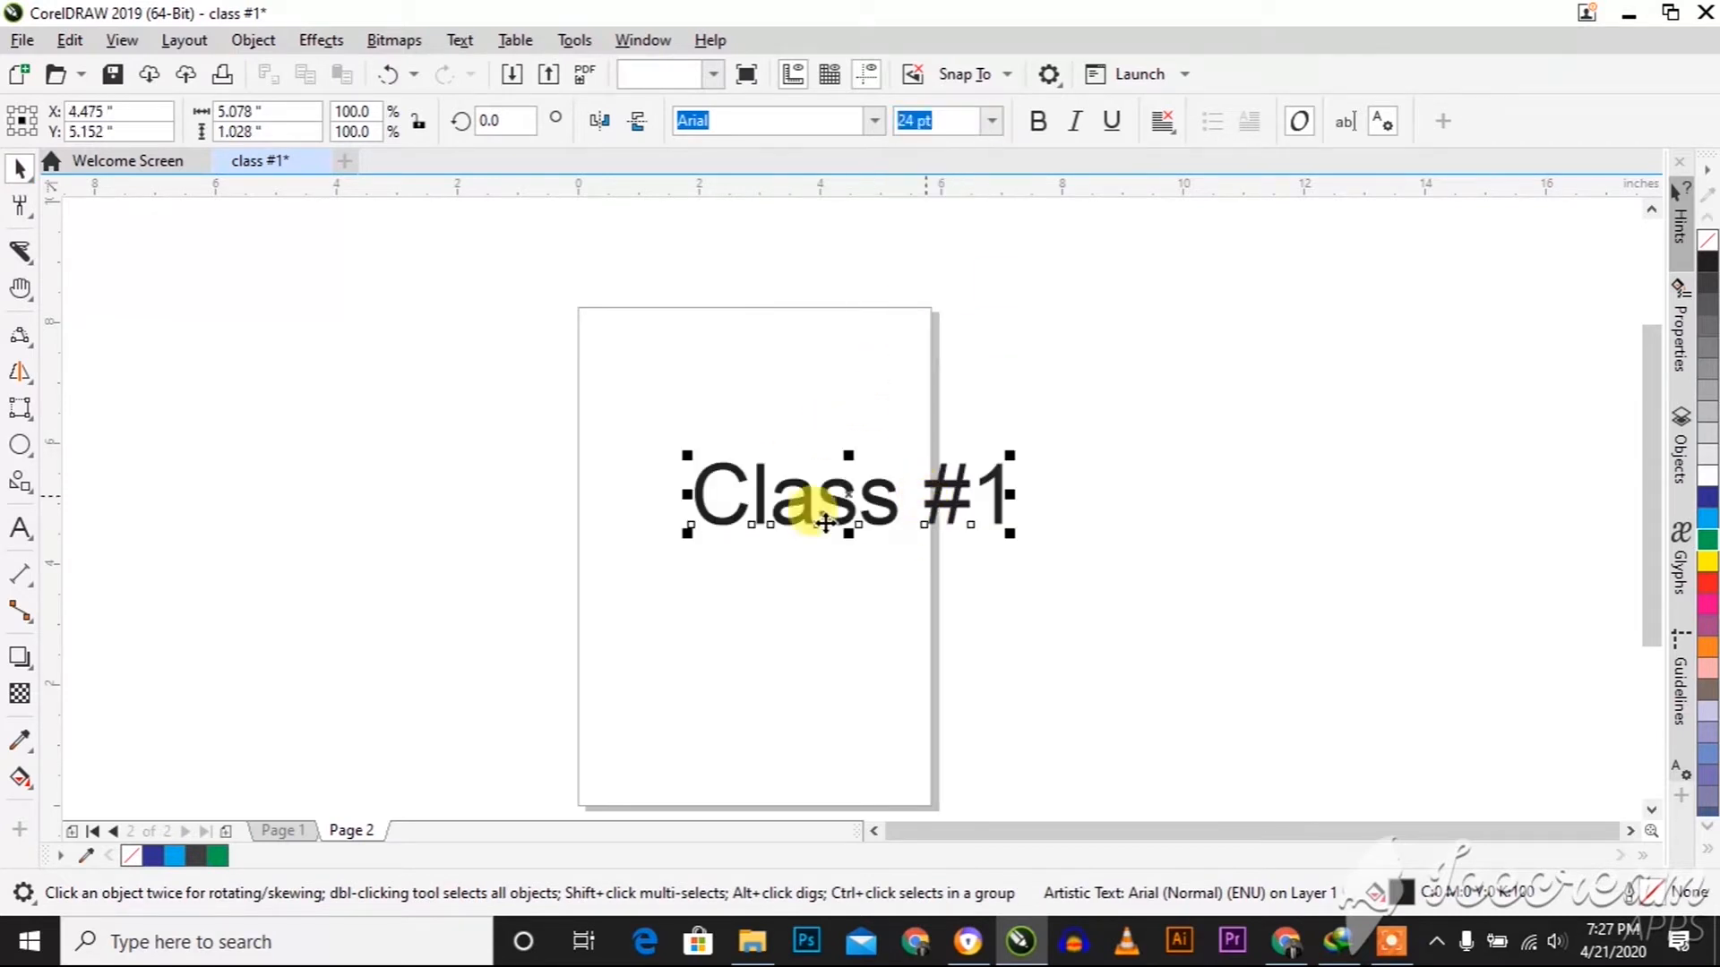
pyautogui.moveTo(809, 517); pyautogui.dragTo(719, 520)
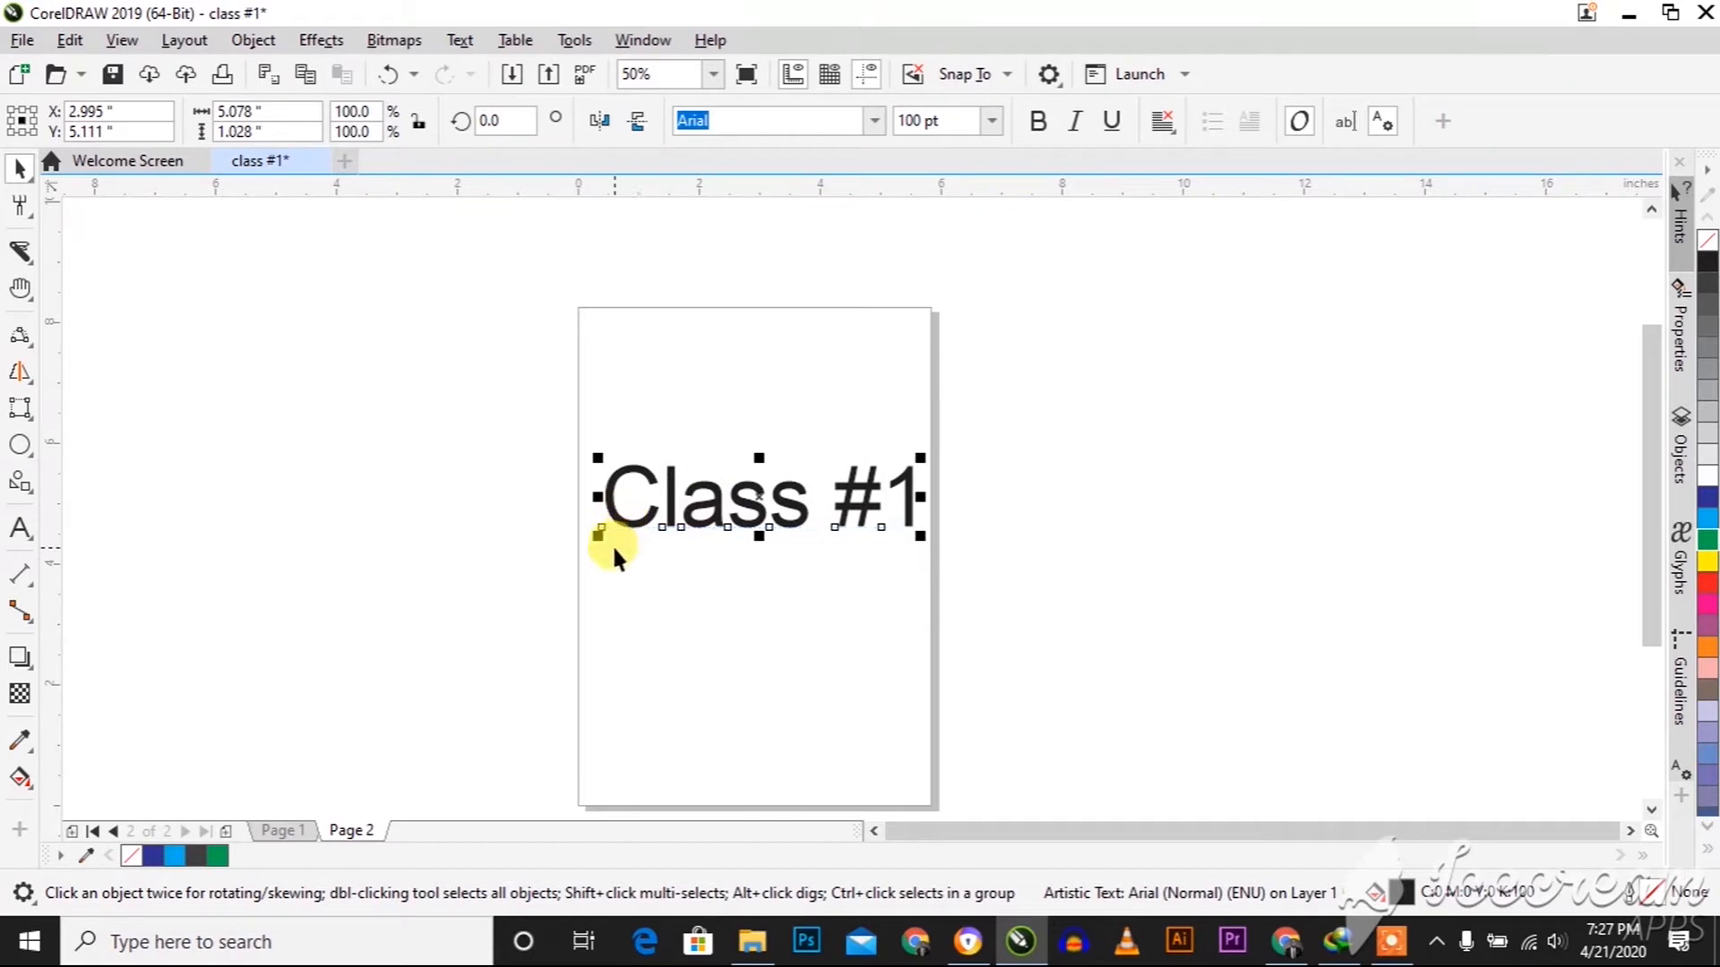
pyautogui.moveTo(594, 538); pyautogui.dragTo(561, 499)
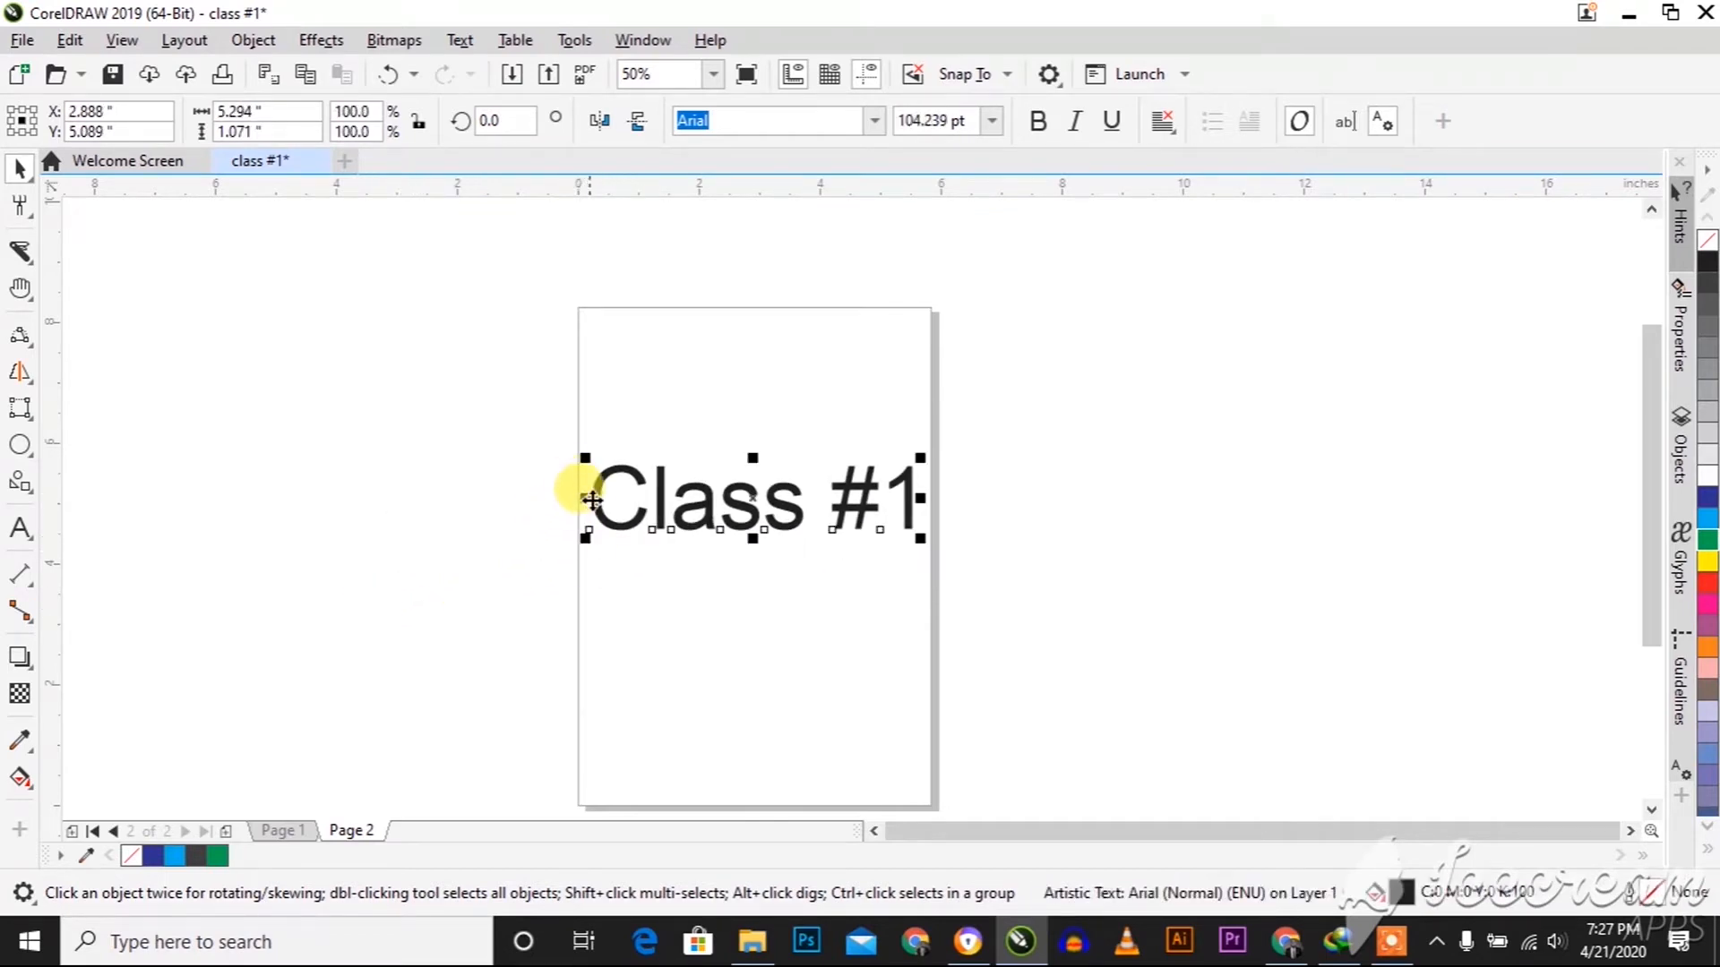
# Squeeze the "Class #1" text to about 1.09 inches wide and undo the change
pyautogui.moveTo(585, 501); pyautogui.dragTo(842, 538)
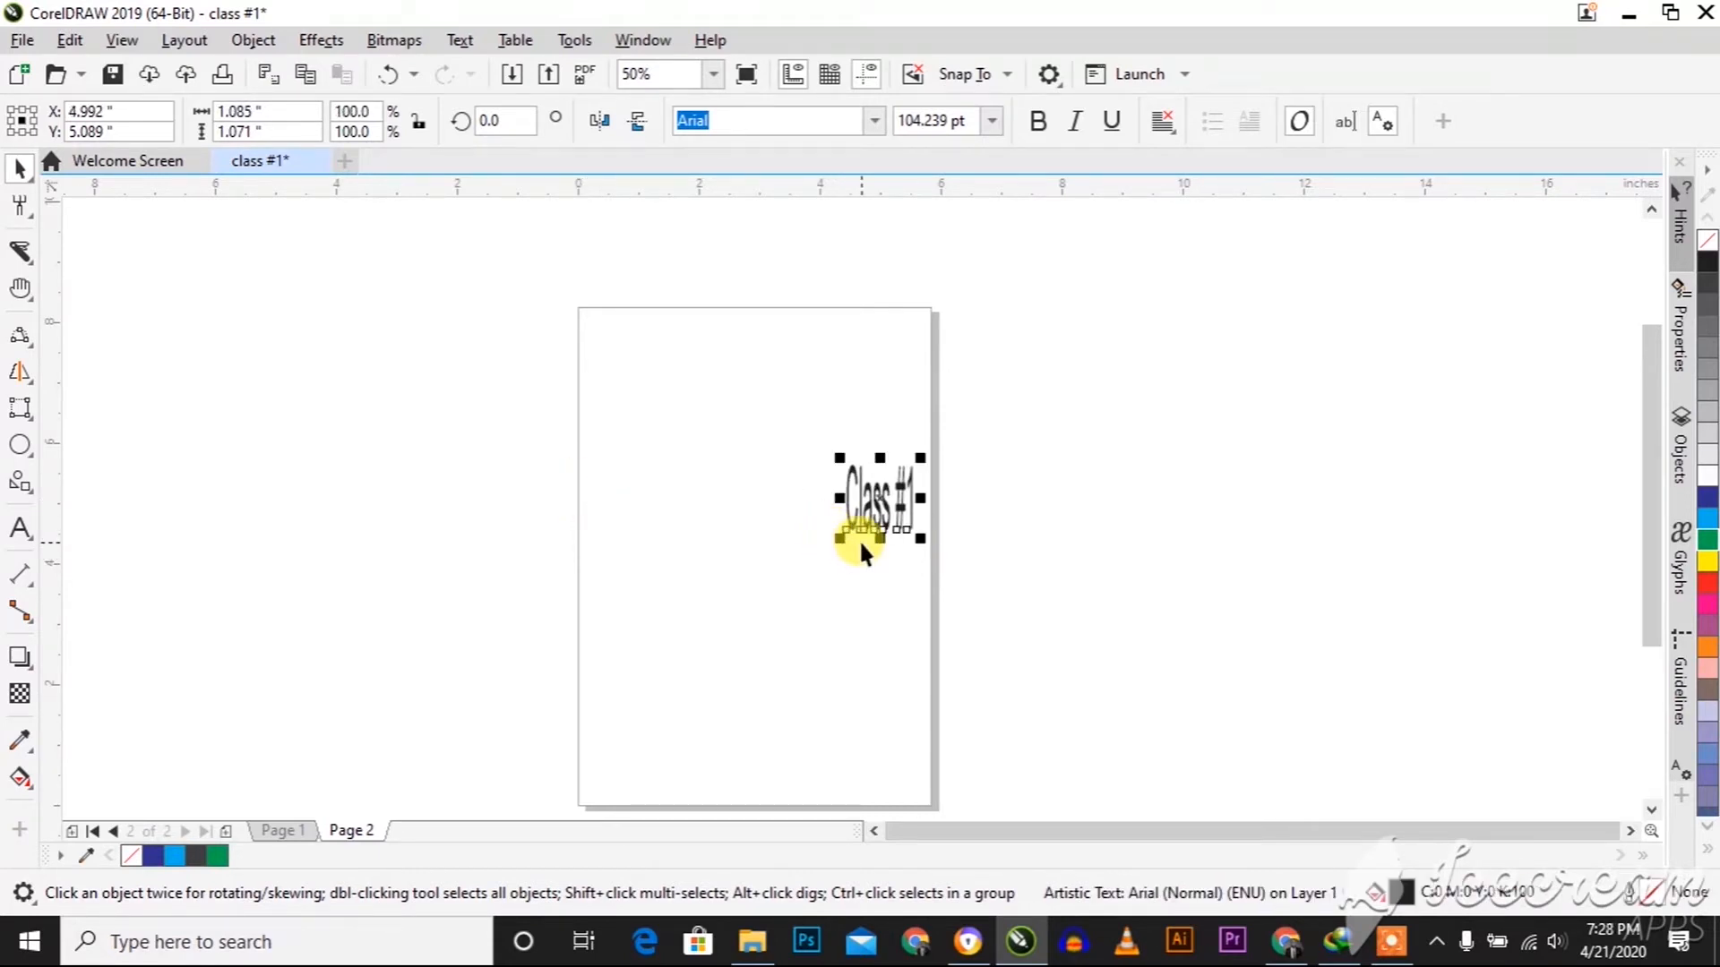
pyautogui.hotkey('ctrl', 'z')
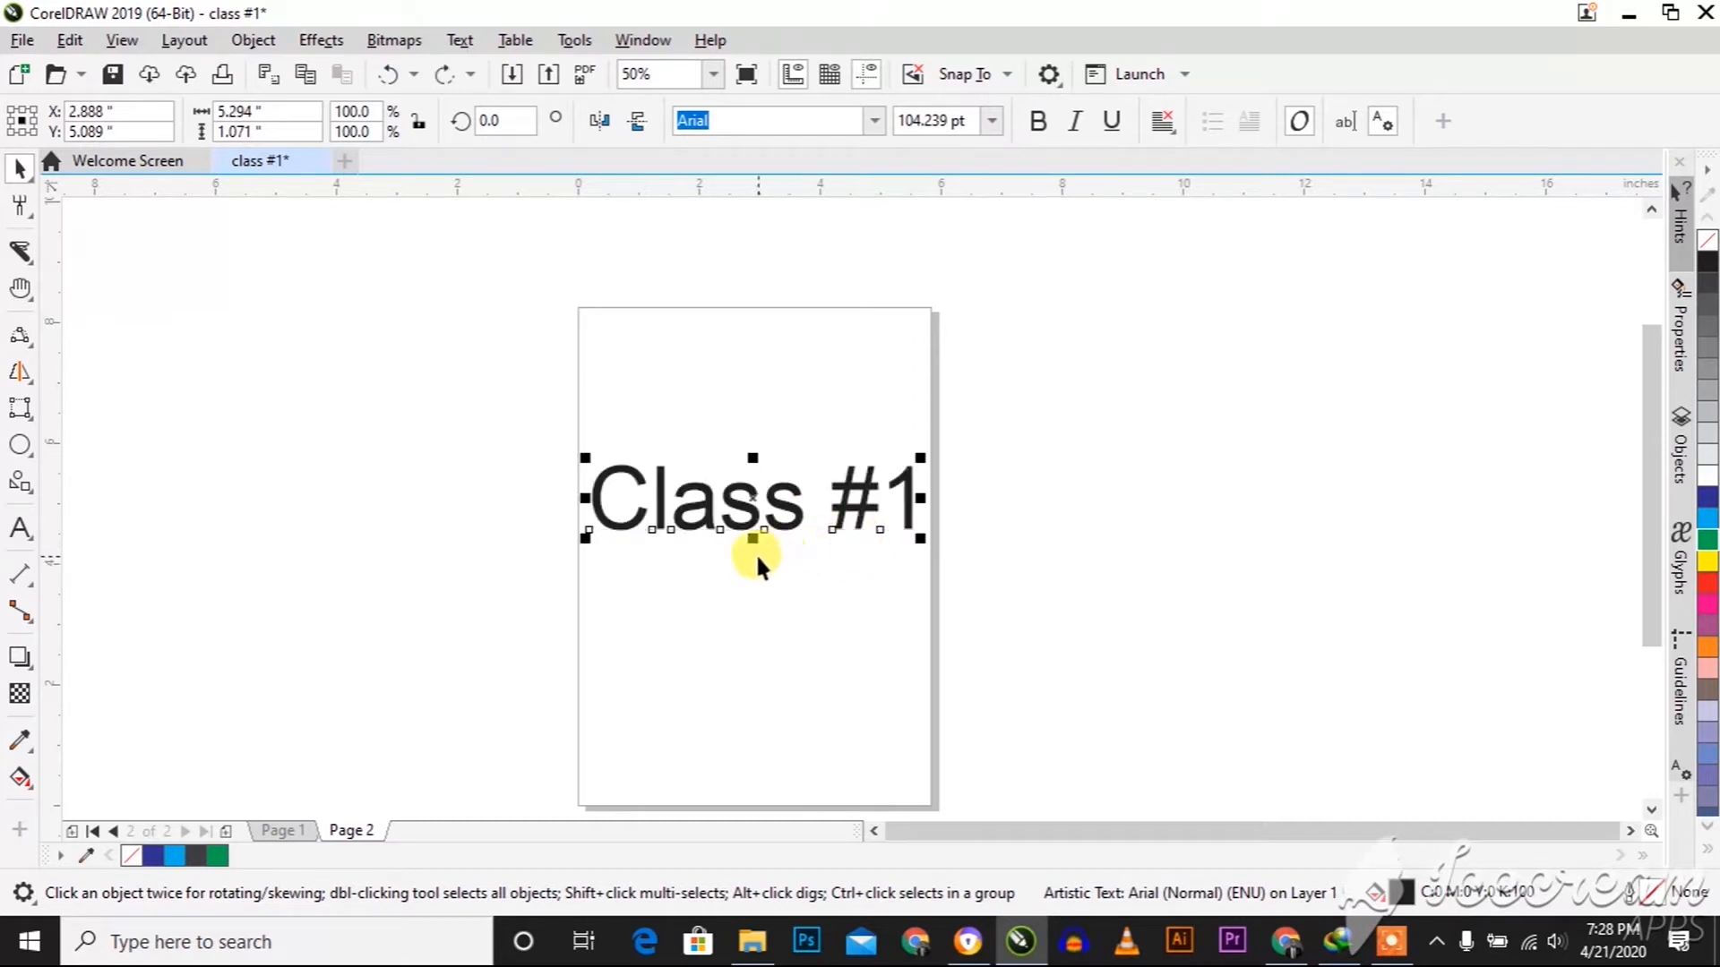
# Flatten the "Class #1" text vertically to about 0.26 inches high
pyautogui.moveTo(752, 540); pyautogui.dragTo(756, 498)
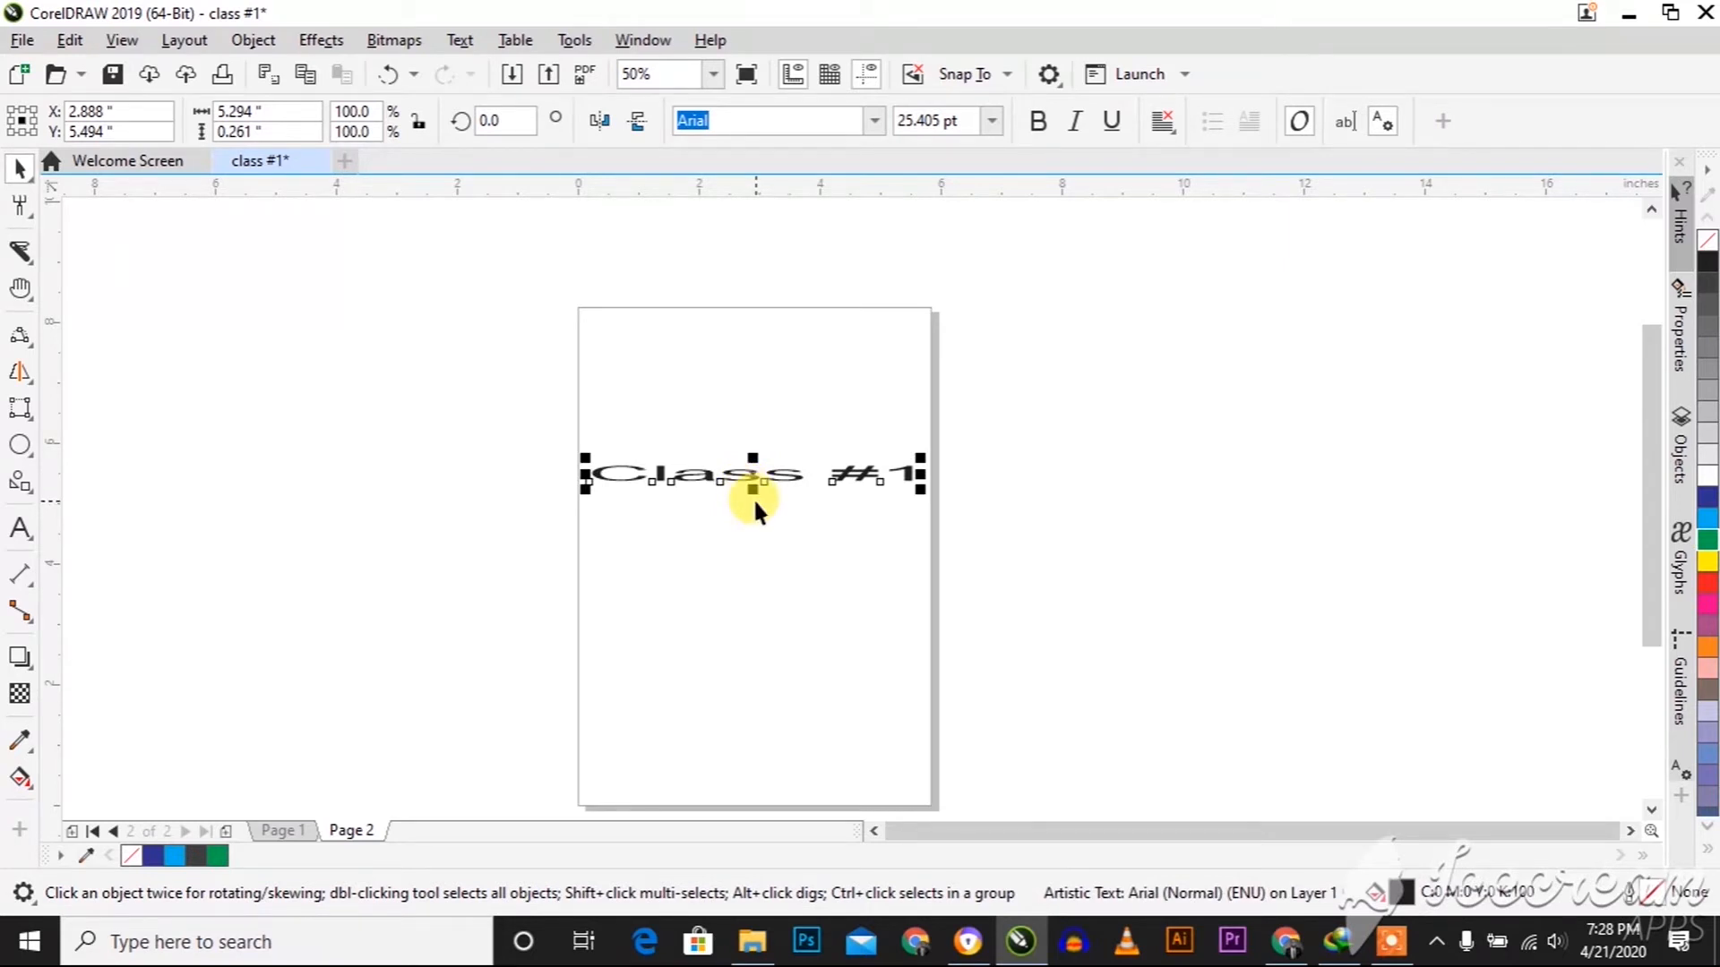
# Undo the vertical flattening and resize the "Class #1" text to about 5.35 by 1.08 inches
pyautogui.hotkey('ctrl', 'z')
pyautogui.moveTo(913, 547); pyautogui.dragTo(874, 557)
pyautogui.moveTo(920, 598)
pyautogui.mouseDown()
pyautogui.moveTo(856, 515)
pyautogui.moveTo(920, 594)
pyautogui.mouseUp()
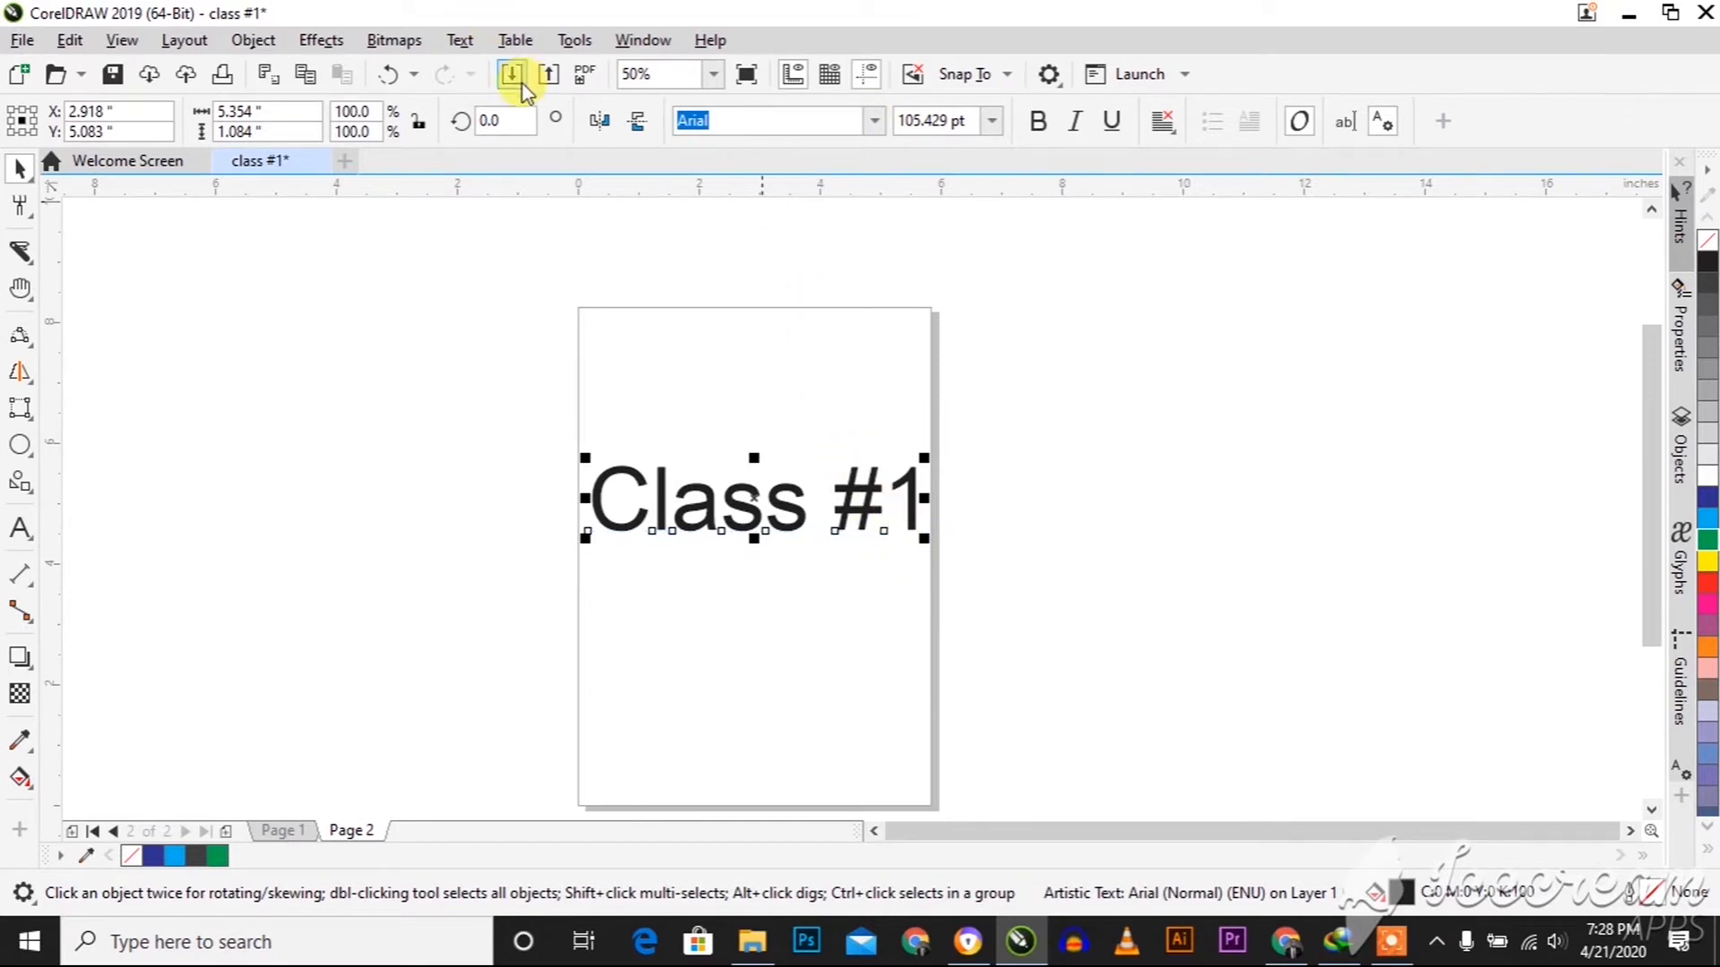
# Turn off the font list option that uses each font to display its own name
pyautogui.click(872, 125)
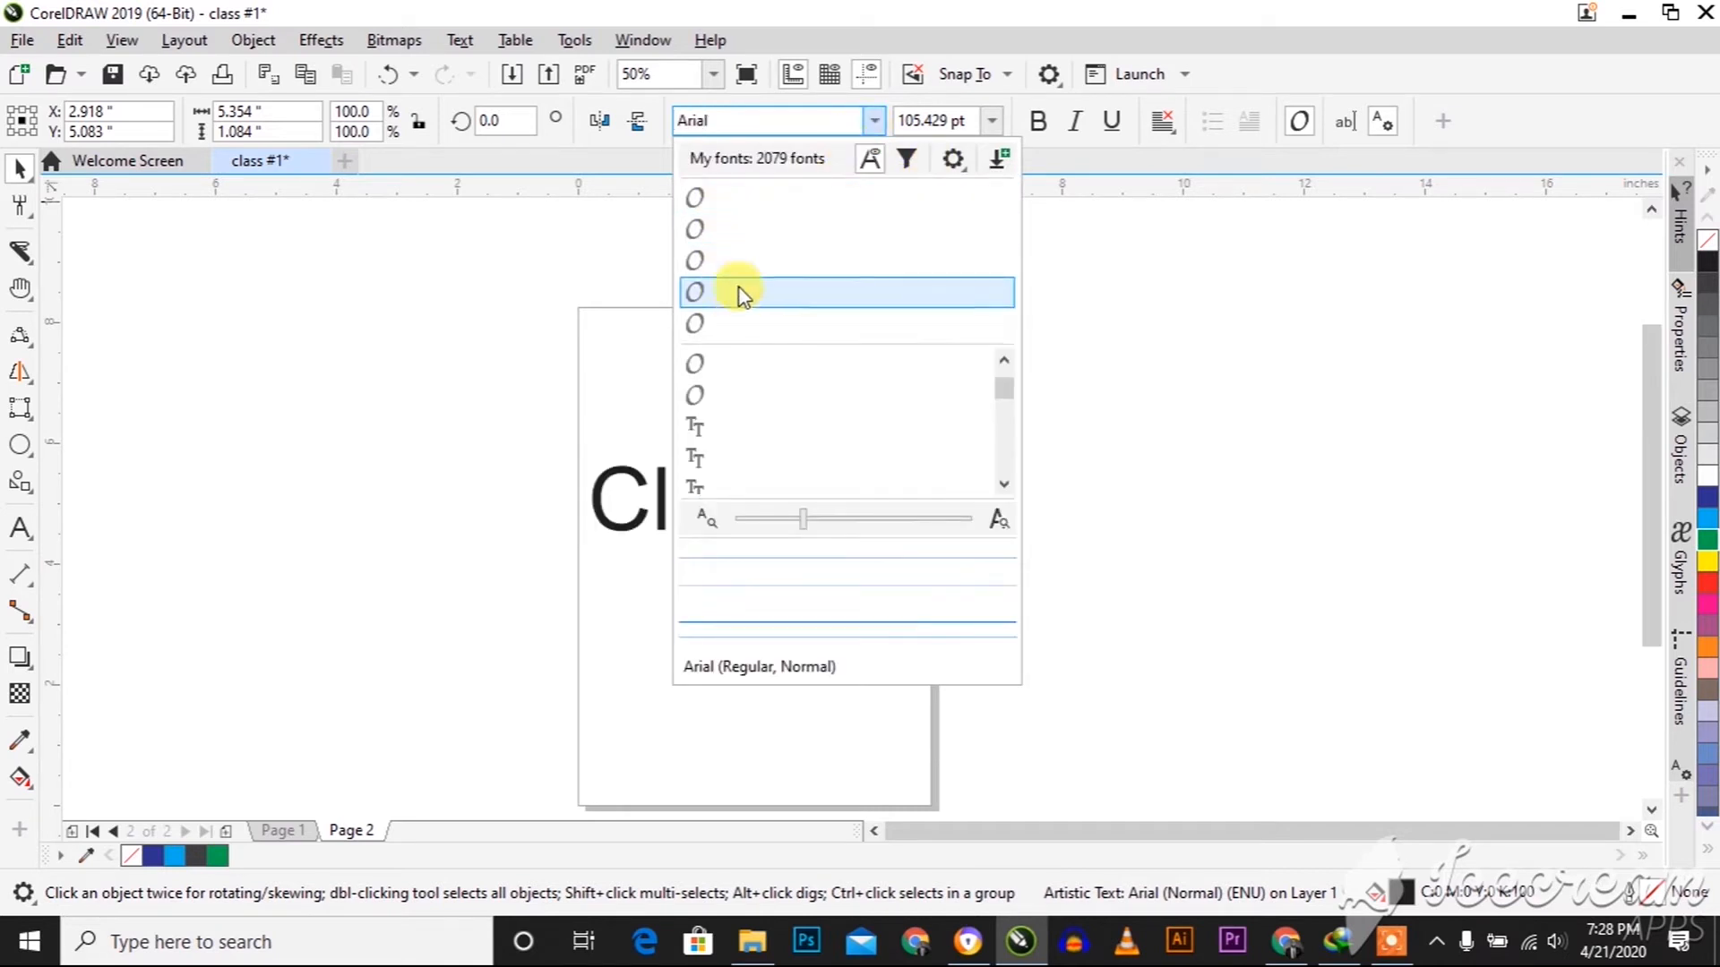
pyautogui.click(953, 159)
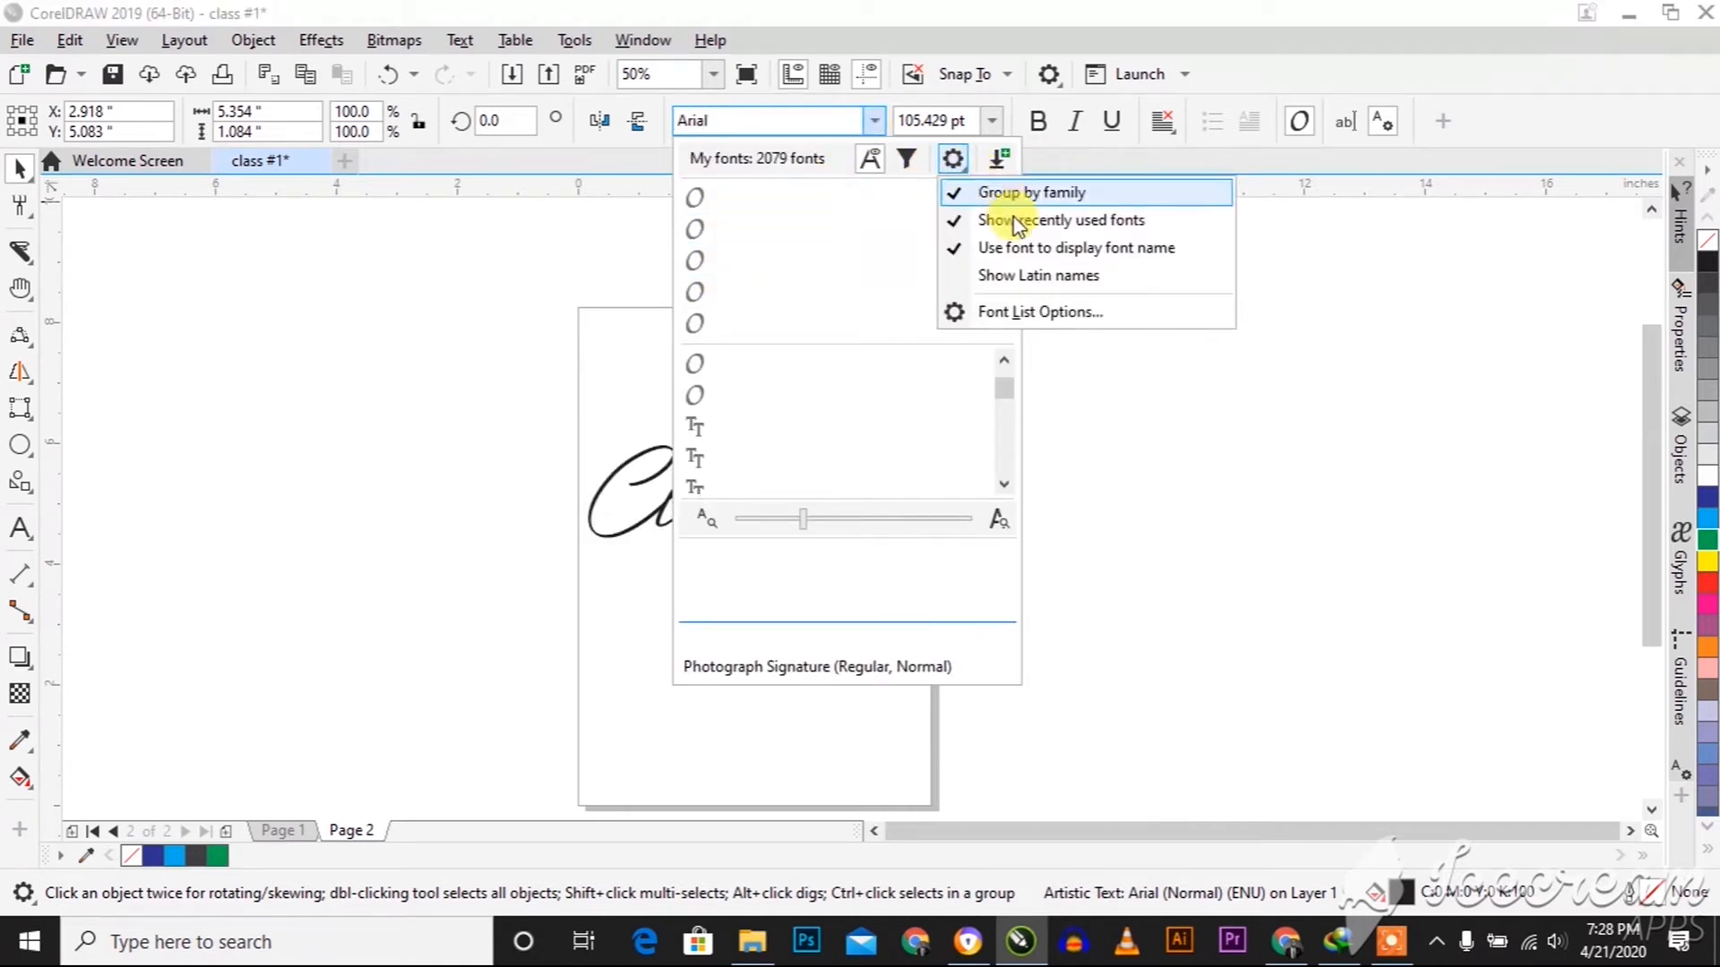
pyautogui.click(1021, 248)
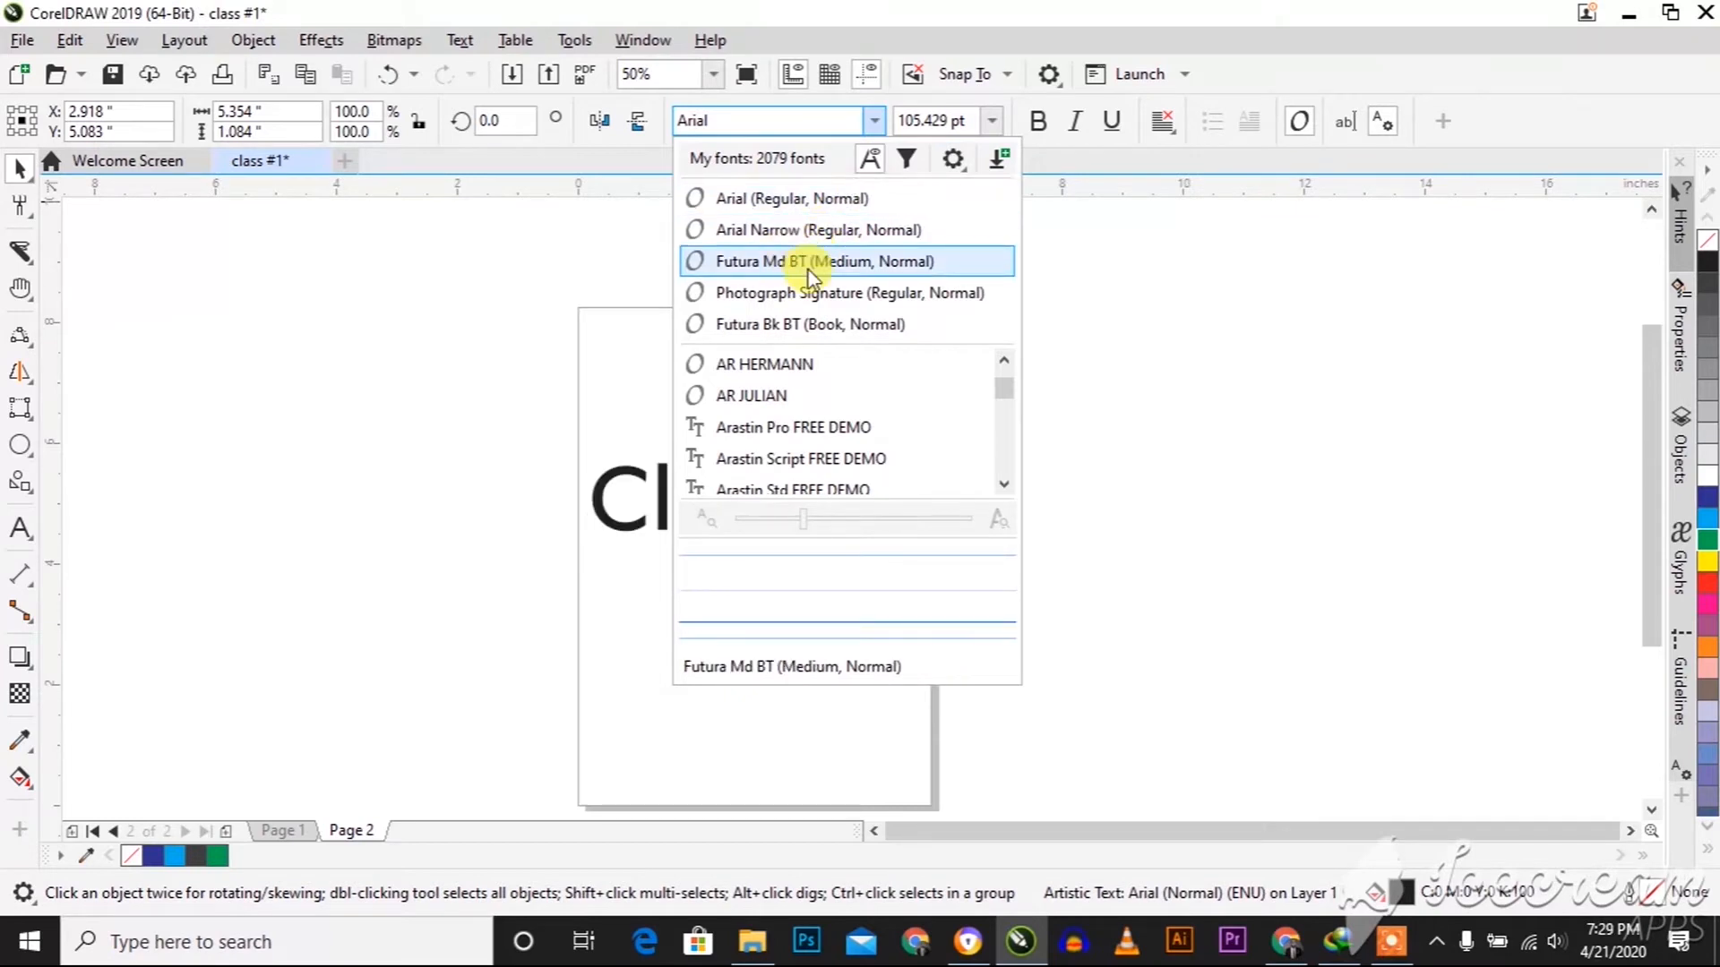
# Set the "Class #1" text's font to AR HERMANN, and then replace it with Arastin Pro FREE DEMO
pyautogui.click(789, 366)
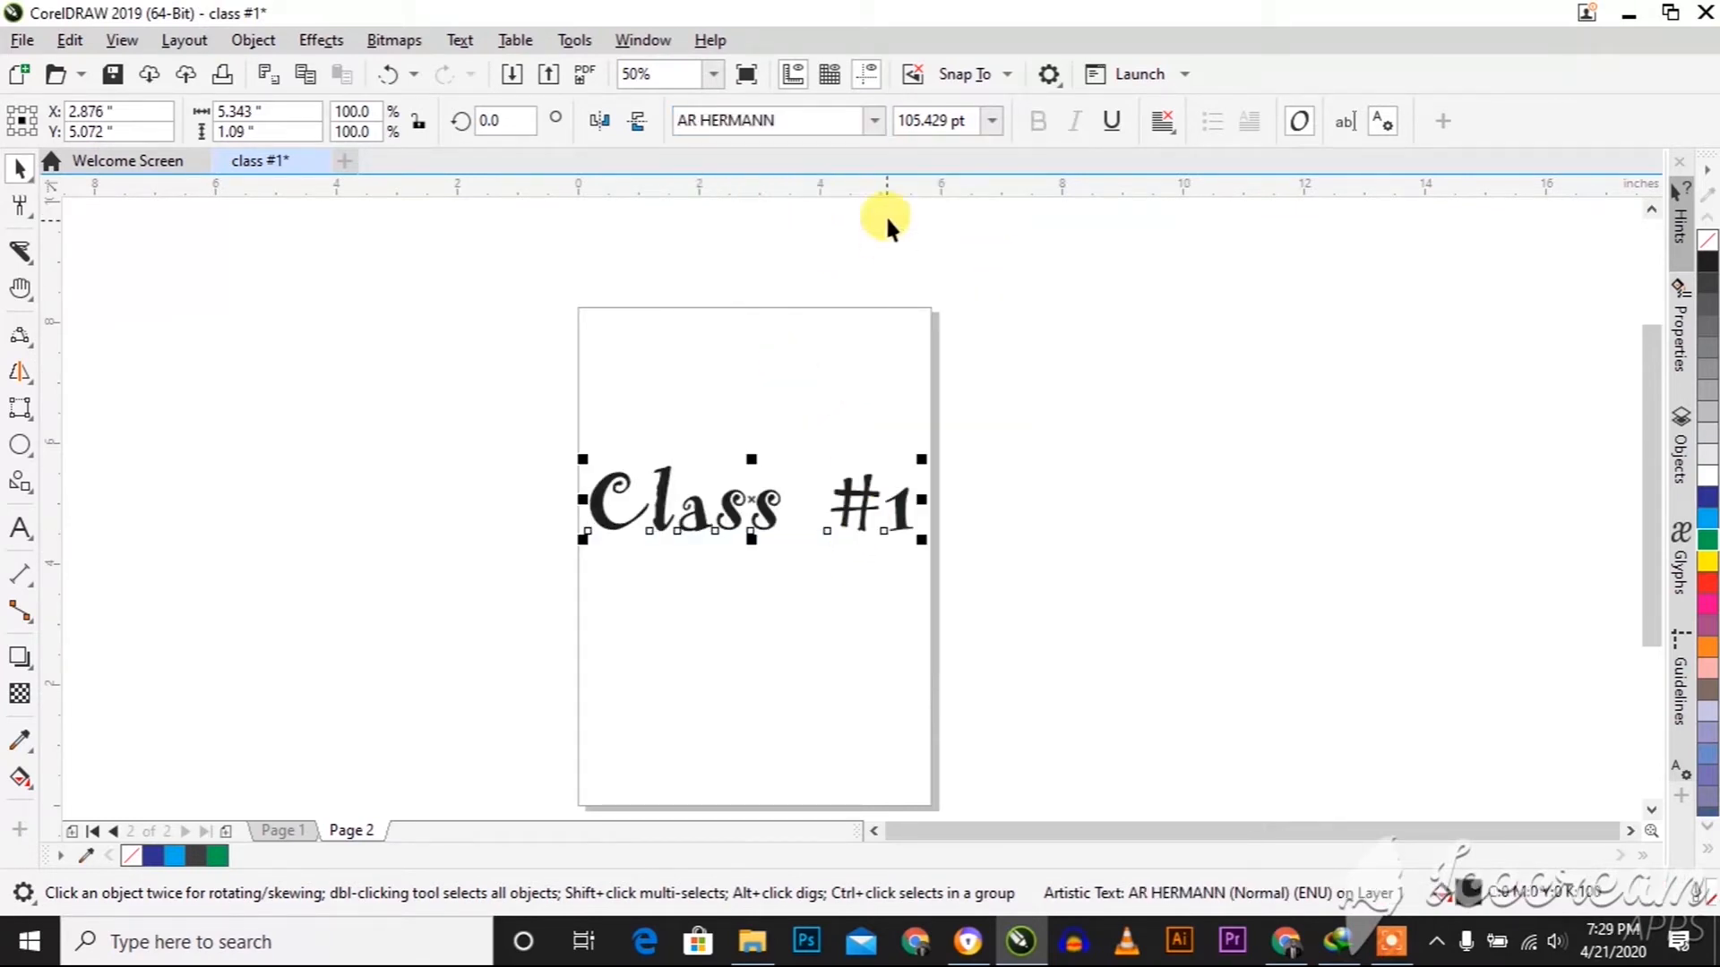
pyautogui.click(873, 120)
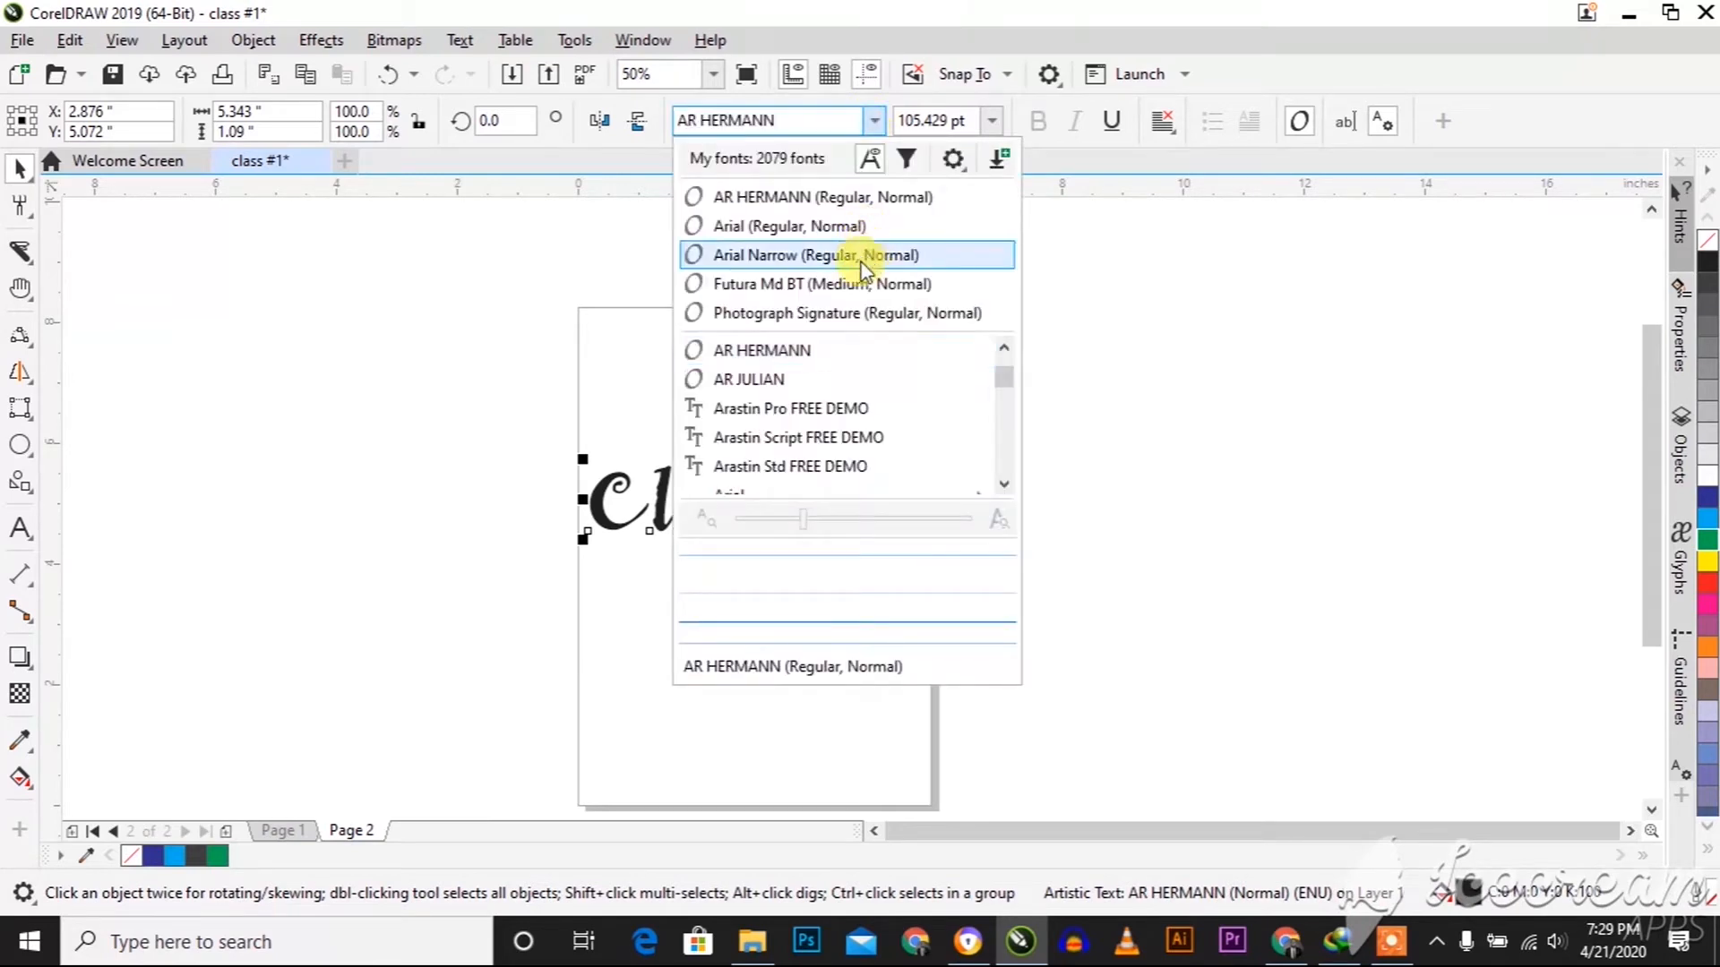
pyautogui.click(825, 418)
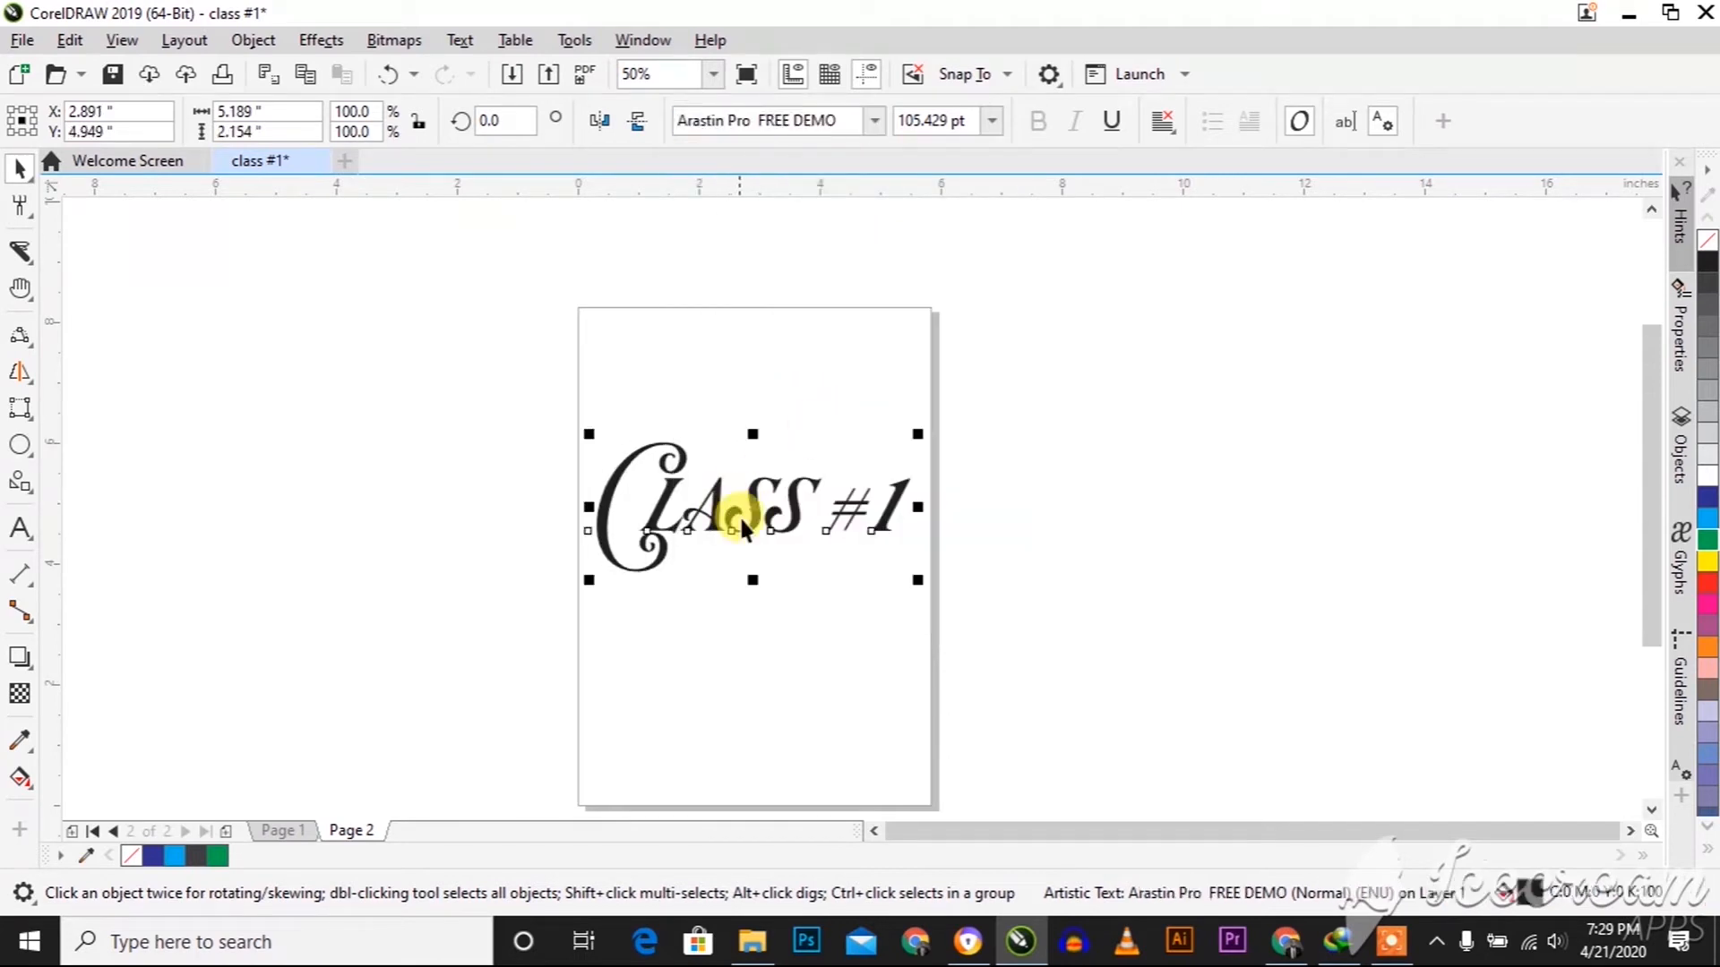
# Scale the "Class #1" text down to about 3 inches wide and move it to about X 2.63, Y 5.32 inches
pyautogui.moveTo(922, 578); pyautogui.dragTo(860, 518)
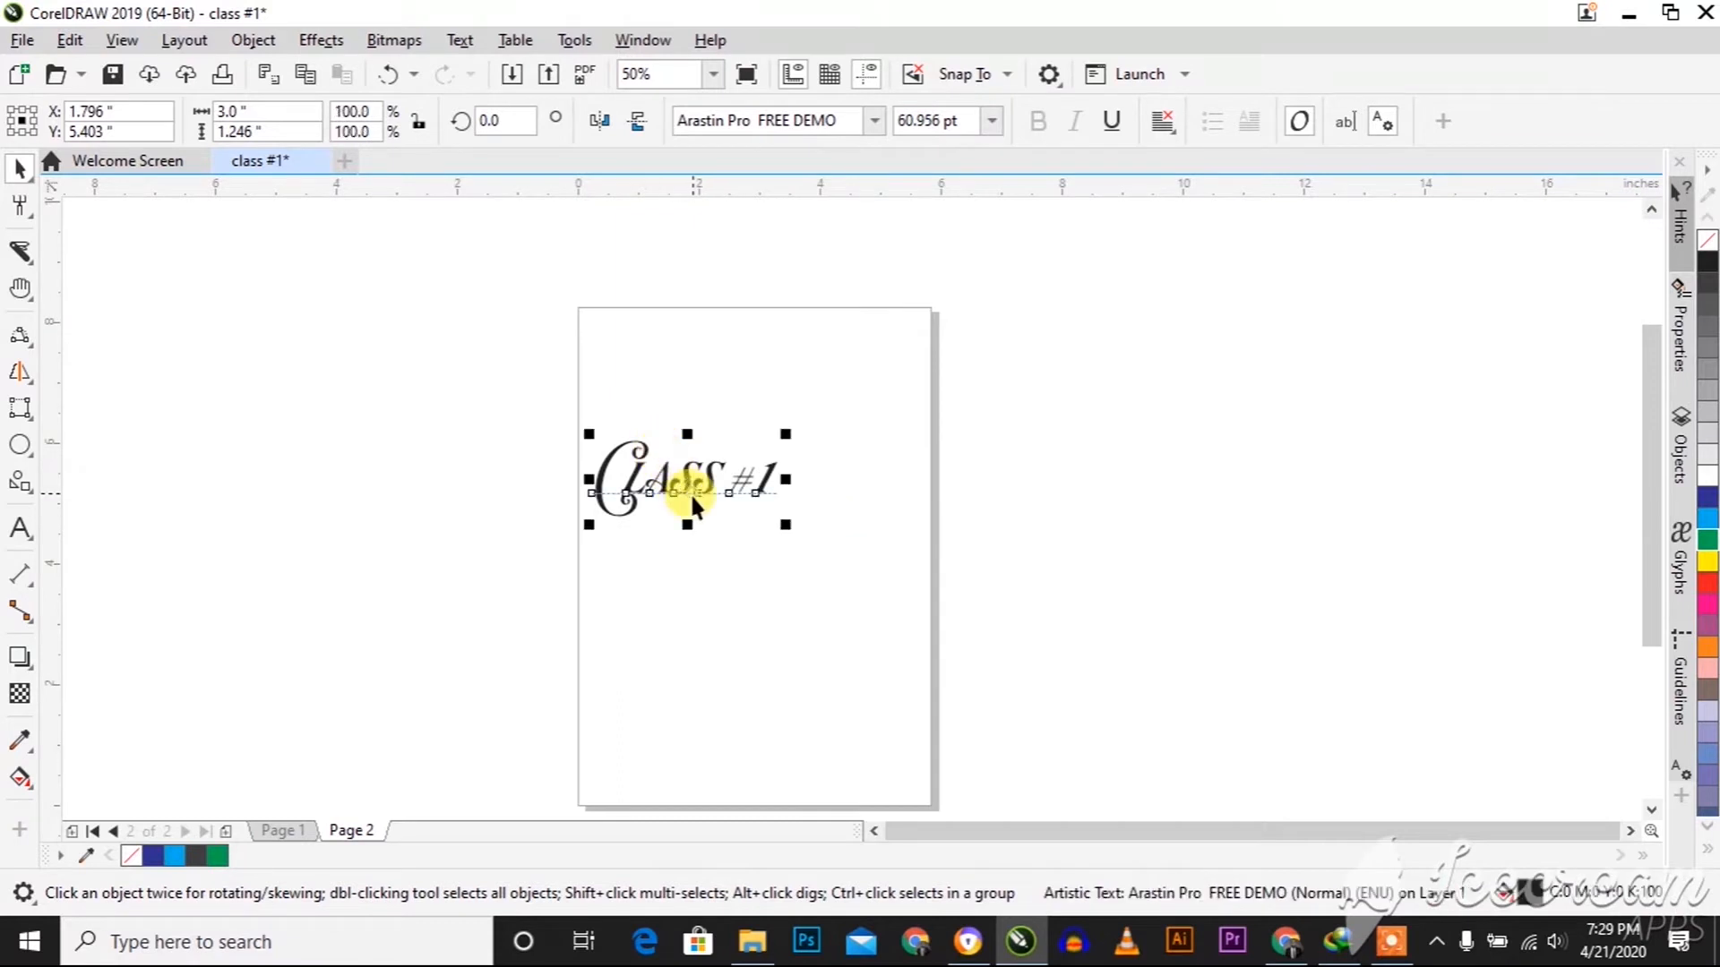
pyautogui.moveTo(689, 492); pyautogui.dragTo(740, 496)
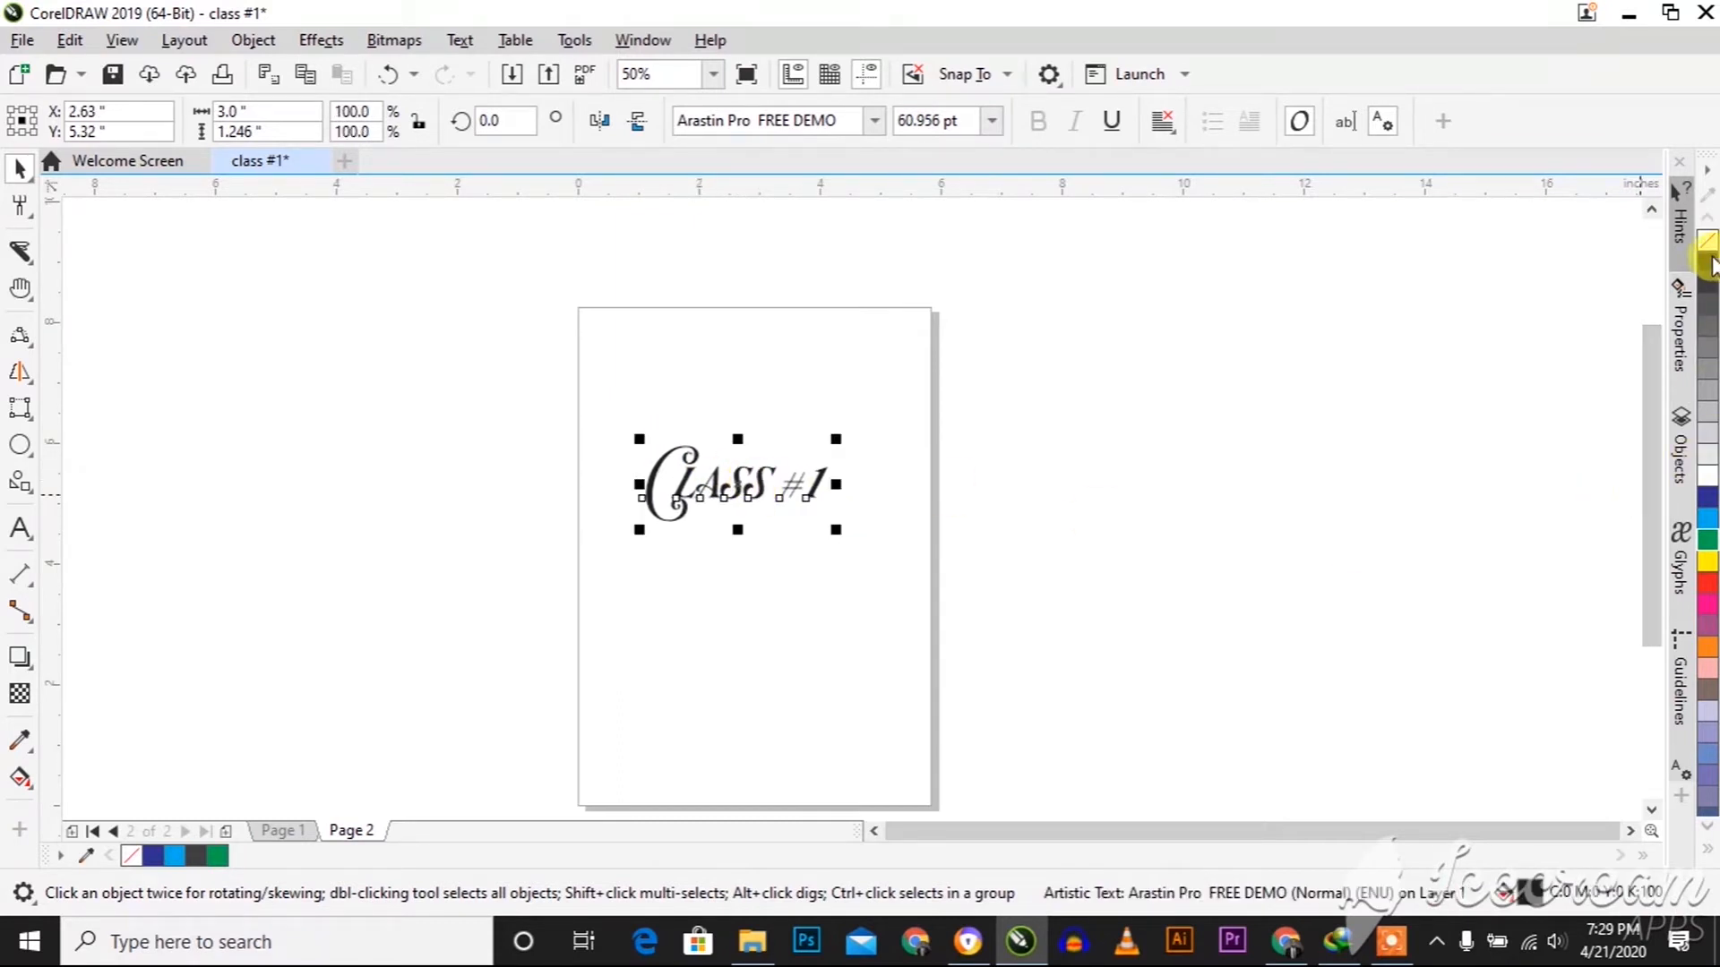
# Try a cyan fill on the "Class #1" text and settle on purple (C20 M80 Y0 K20)
pyautogui.click(1708, 520)
pyautogui.click(1709, 645)
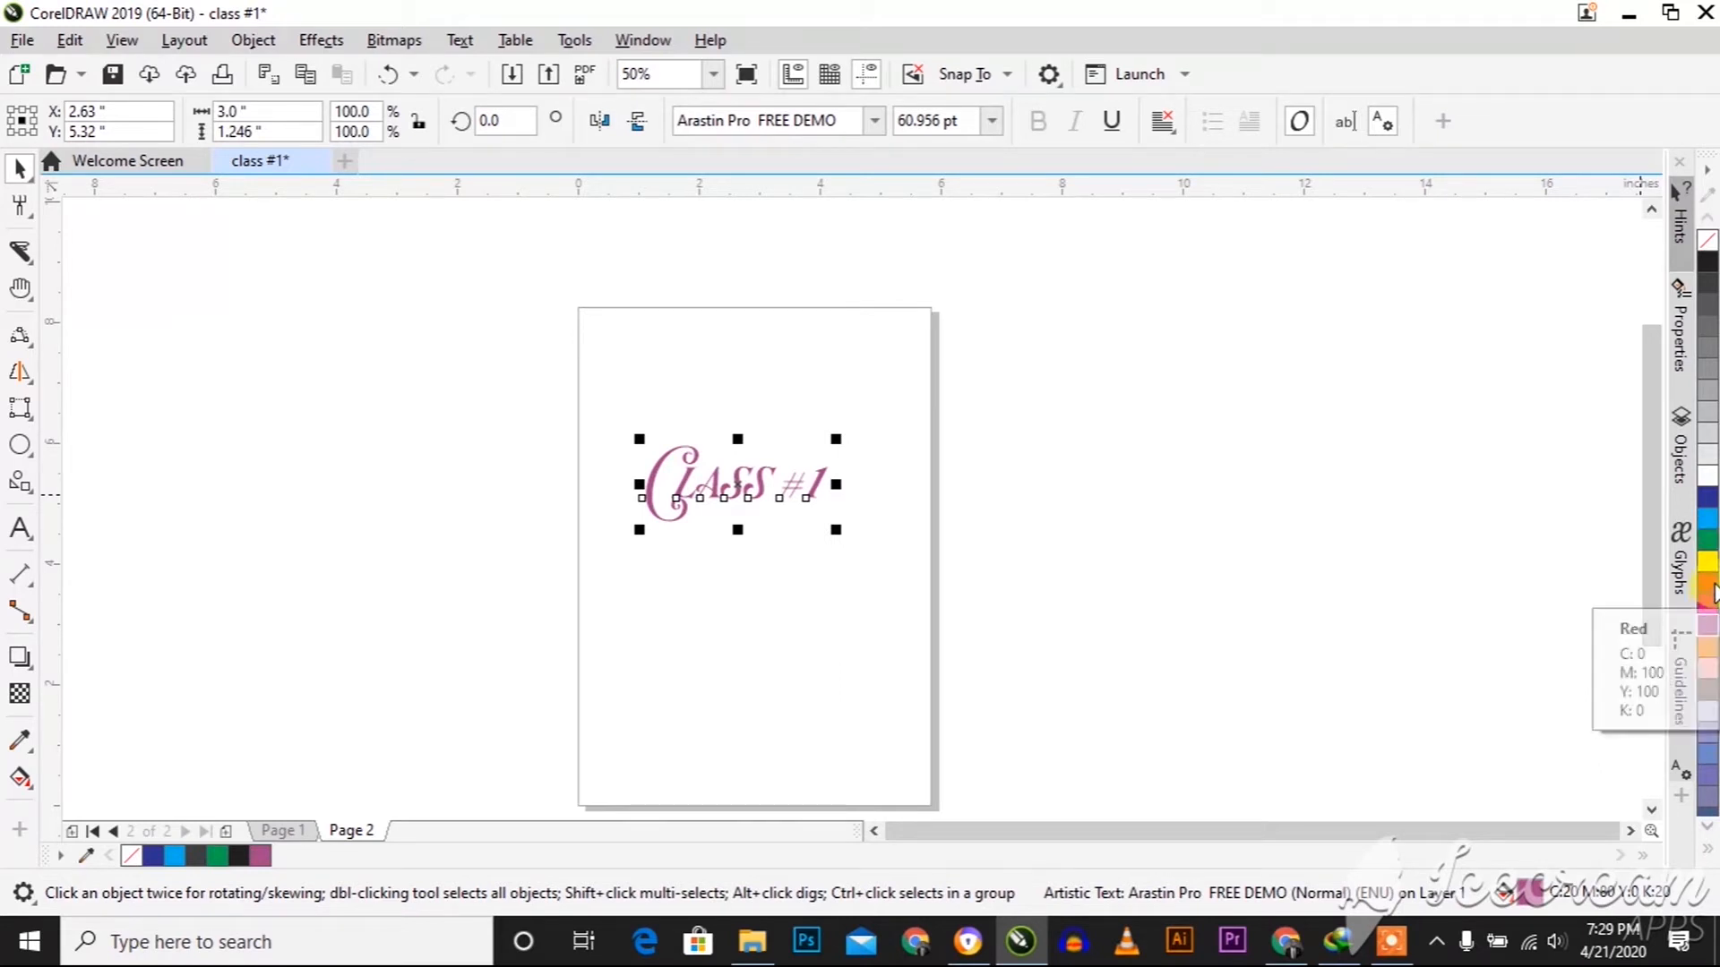
# Try red, dark blue and 80% Black outlines on the "Class #1" text, ending with a light blue outline
pyautogui.click(1708, 589)
pyautogui.scroll(3, 630, 491)
pyautogui.scroll(9, 631, 491)
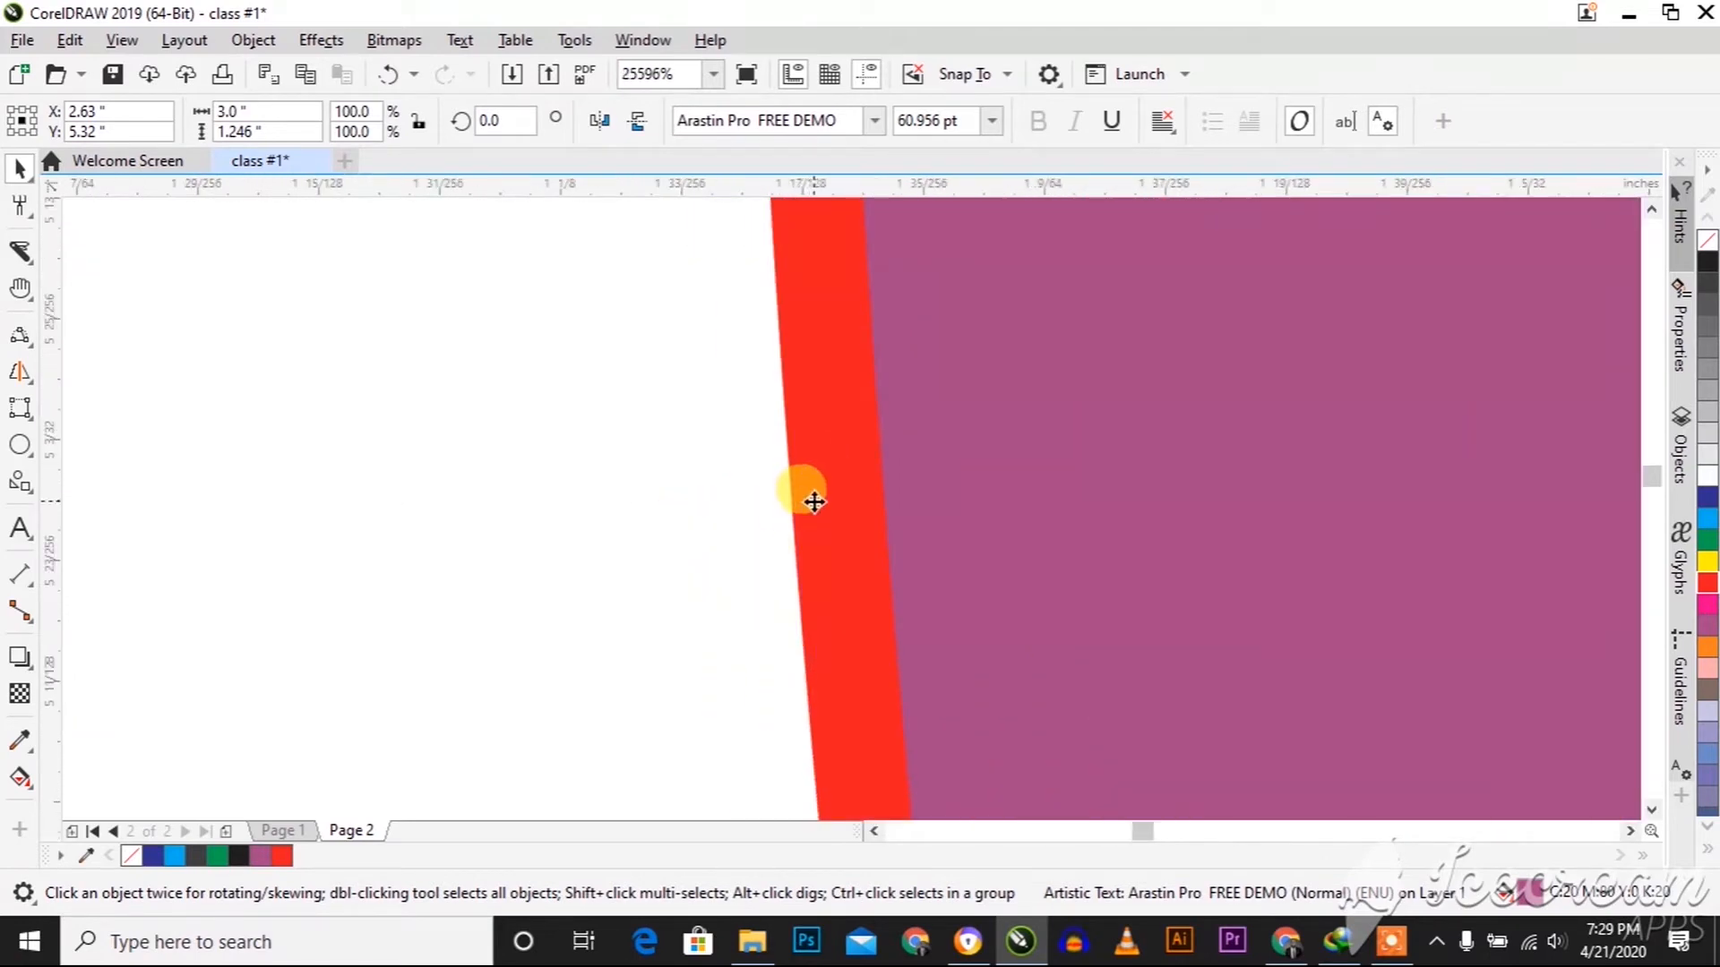
pyautogui.rightClick(1706, 506)
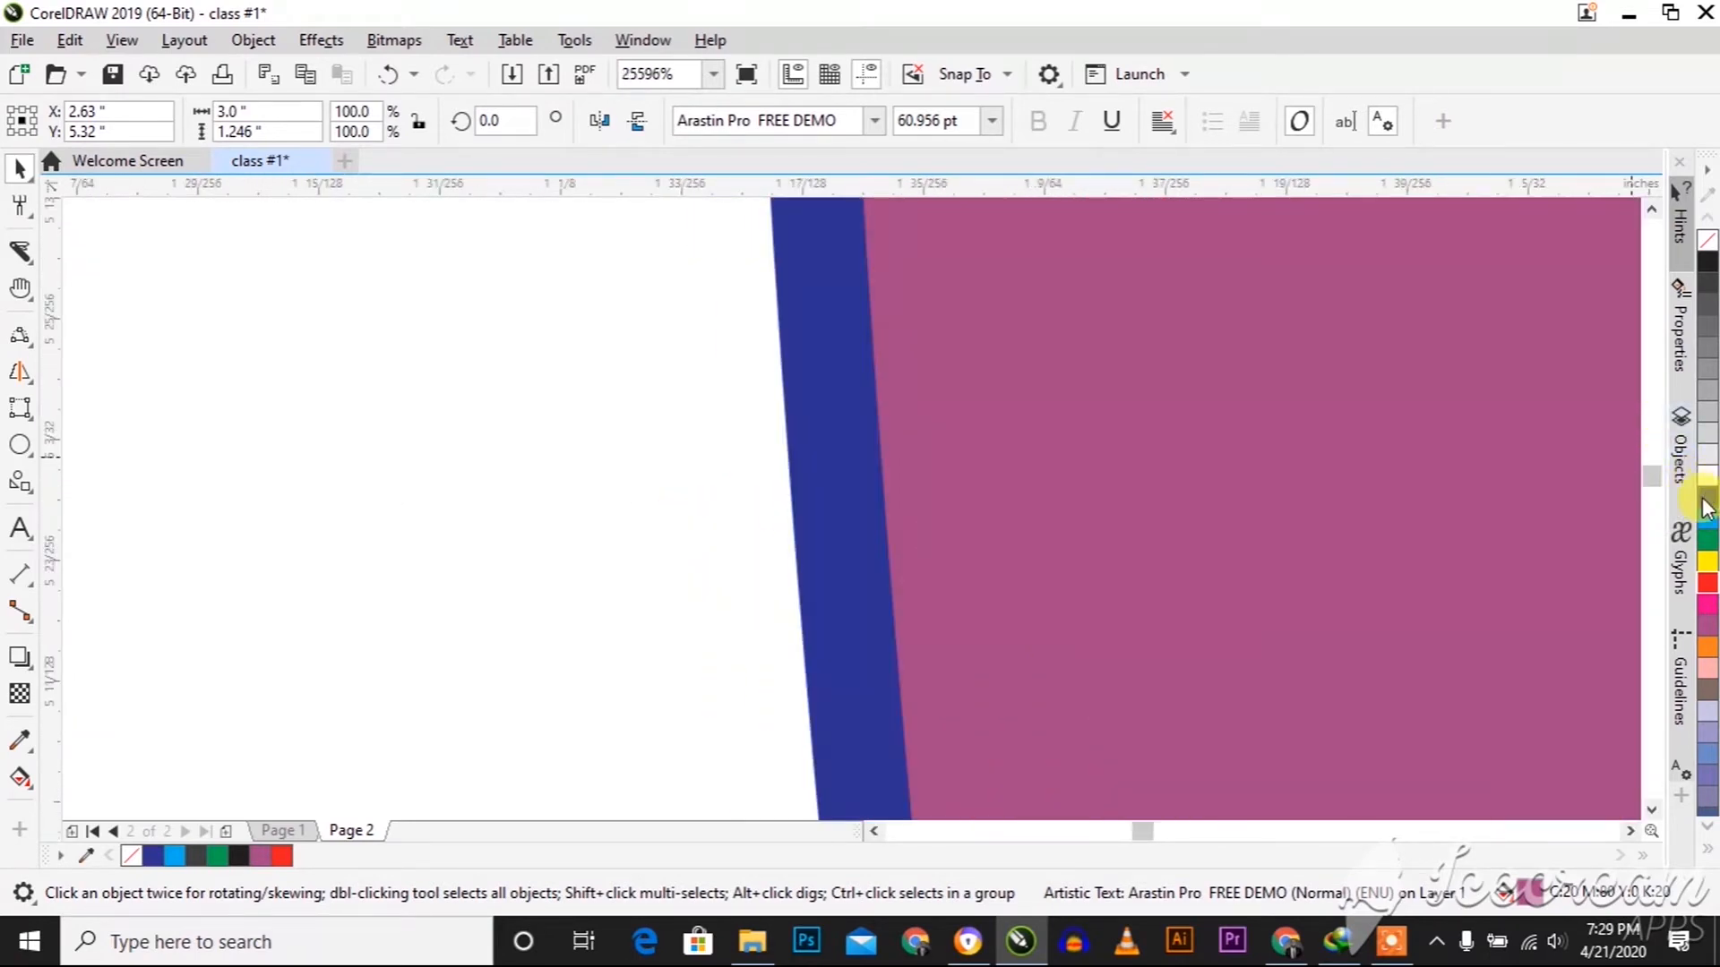
pyautogui.rightClick(1711, 283)
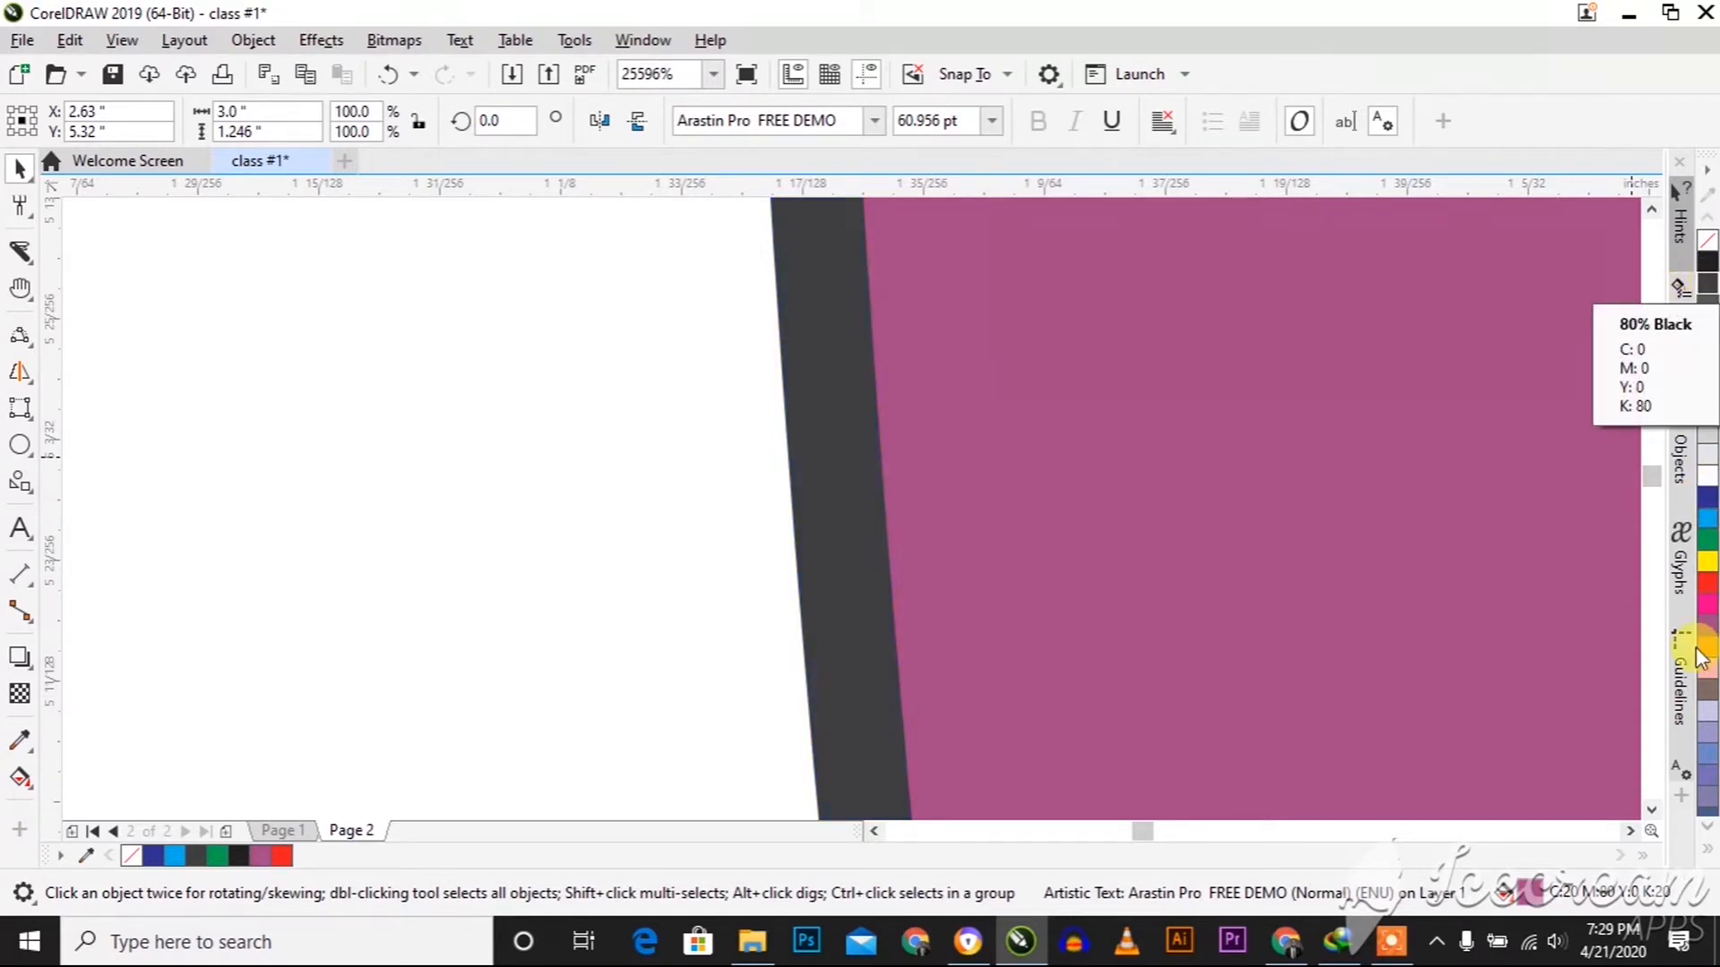
pyautogui.rightClick(1707, 764)
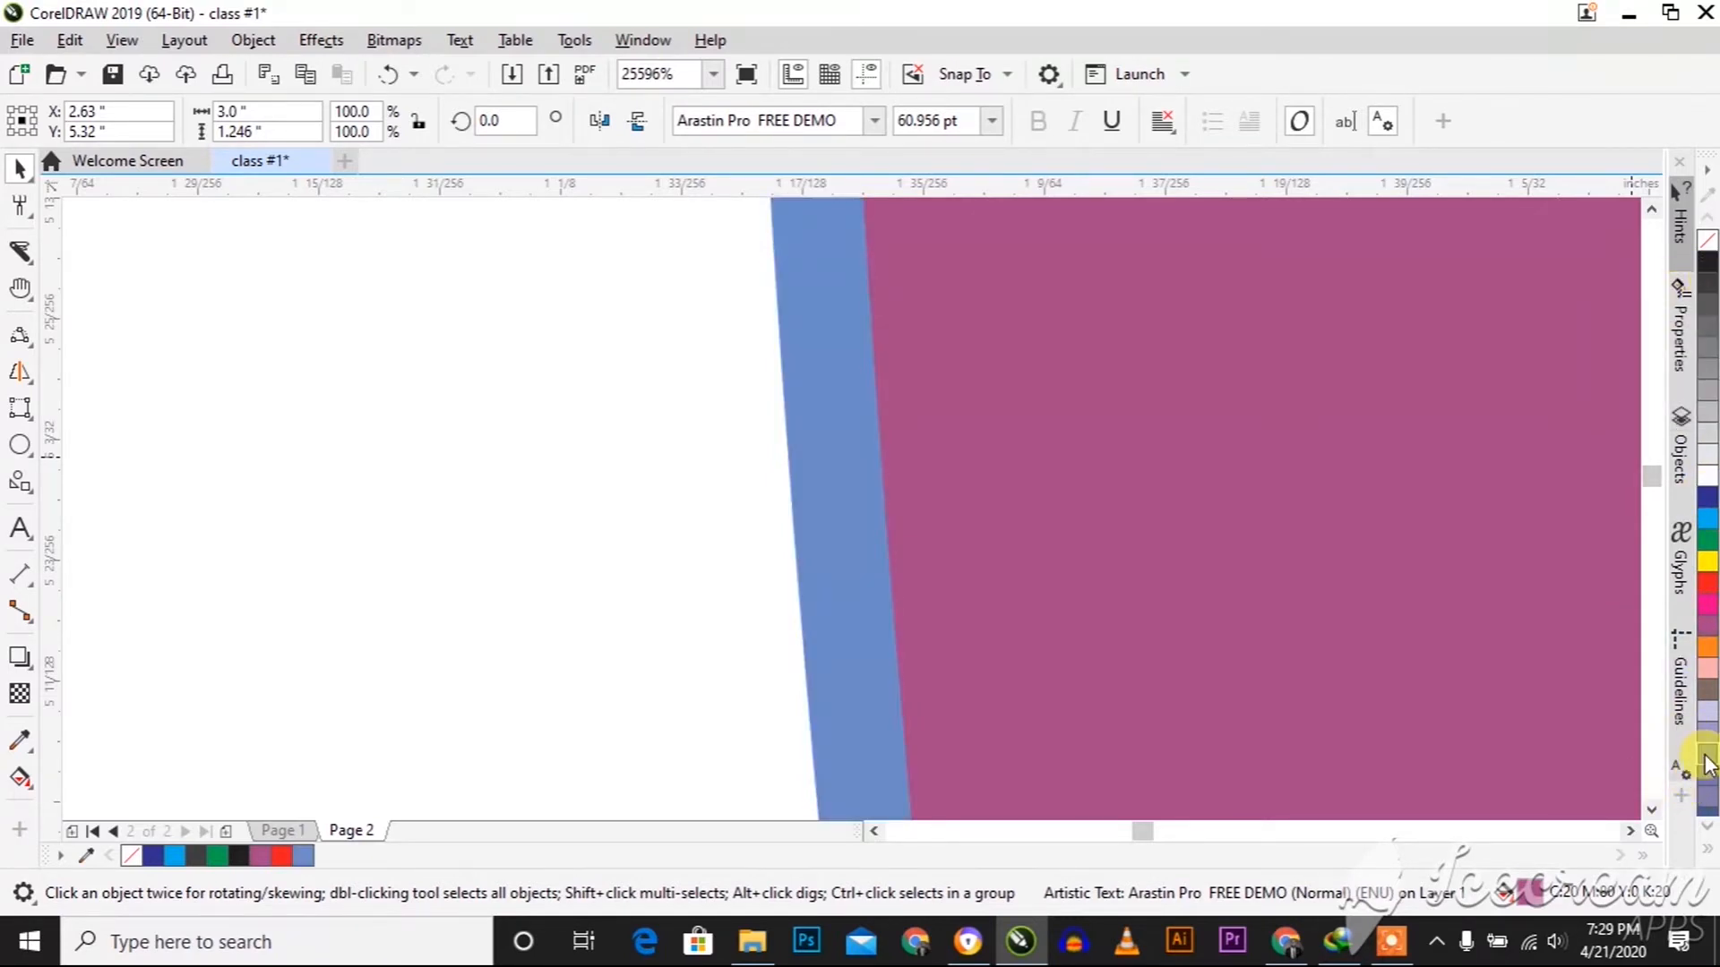
pyautogui.scroll(-4, 1371, 591)
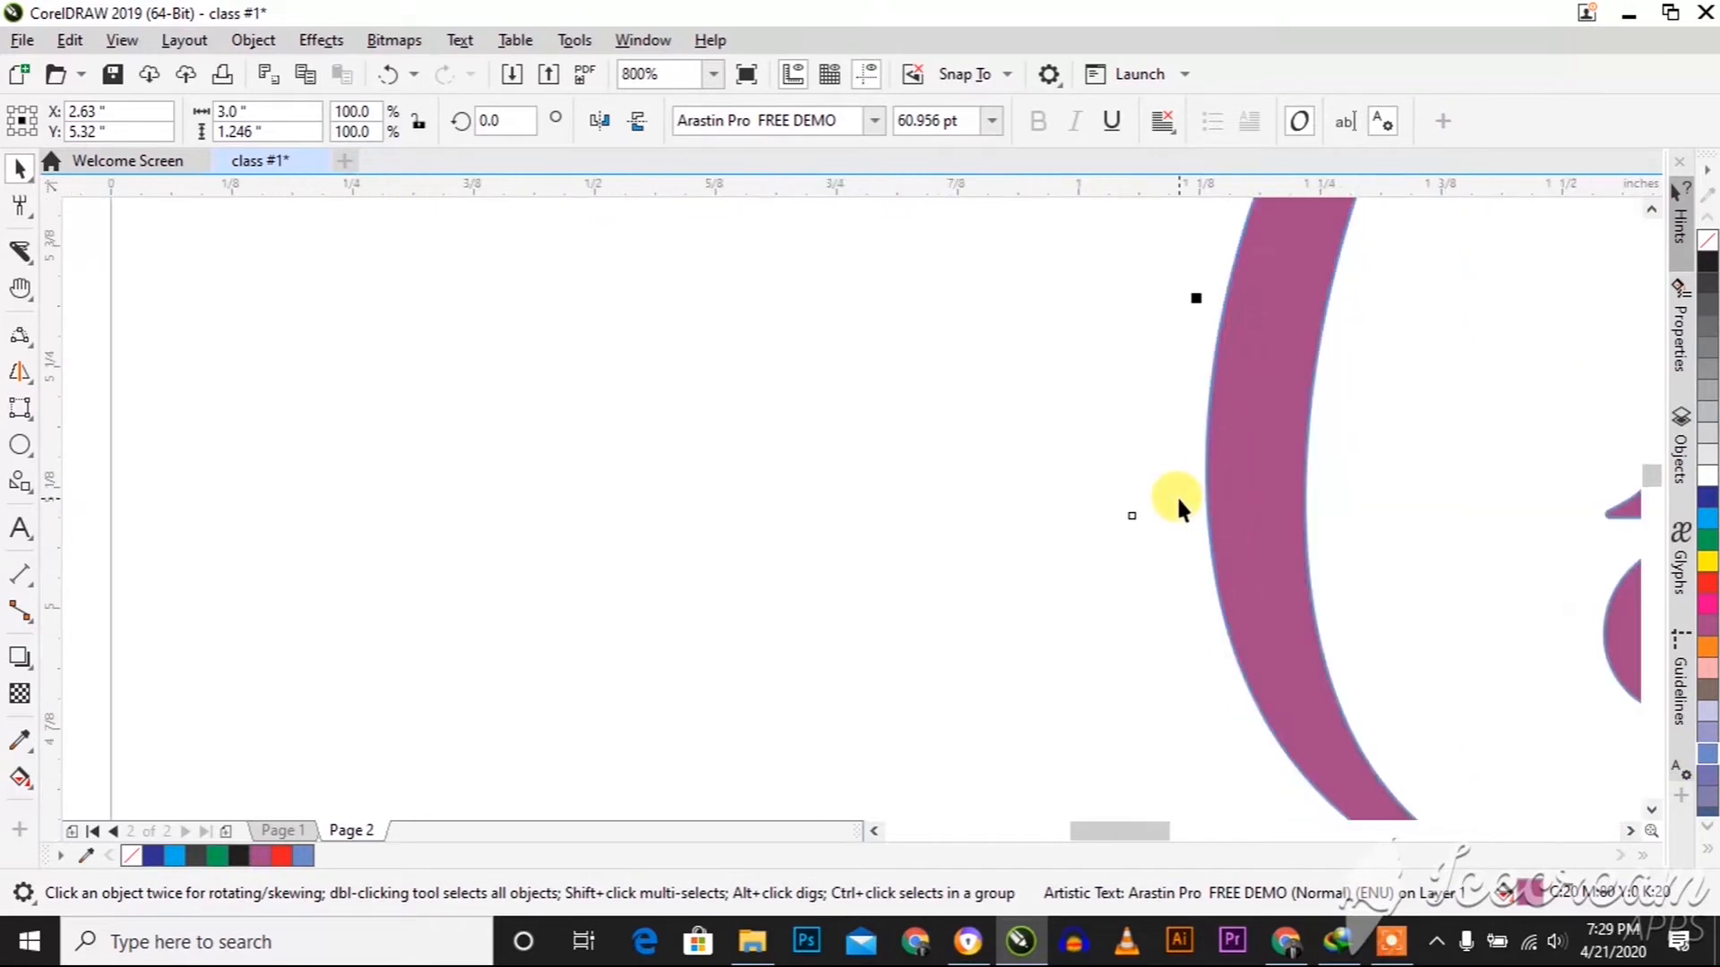
pyautogui.scroll(-2, 1177, 501)
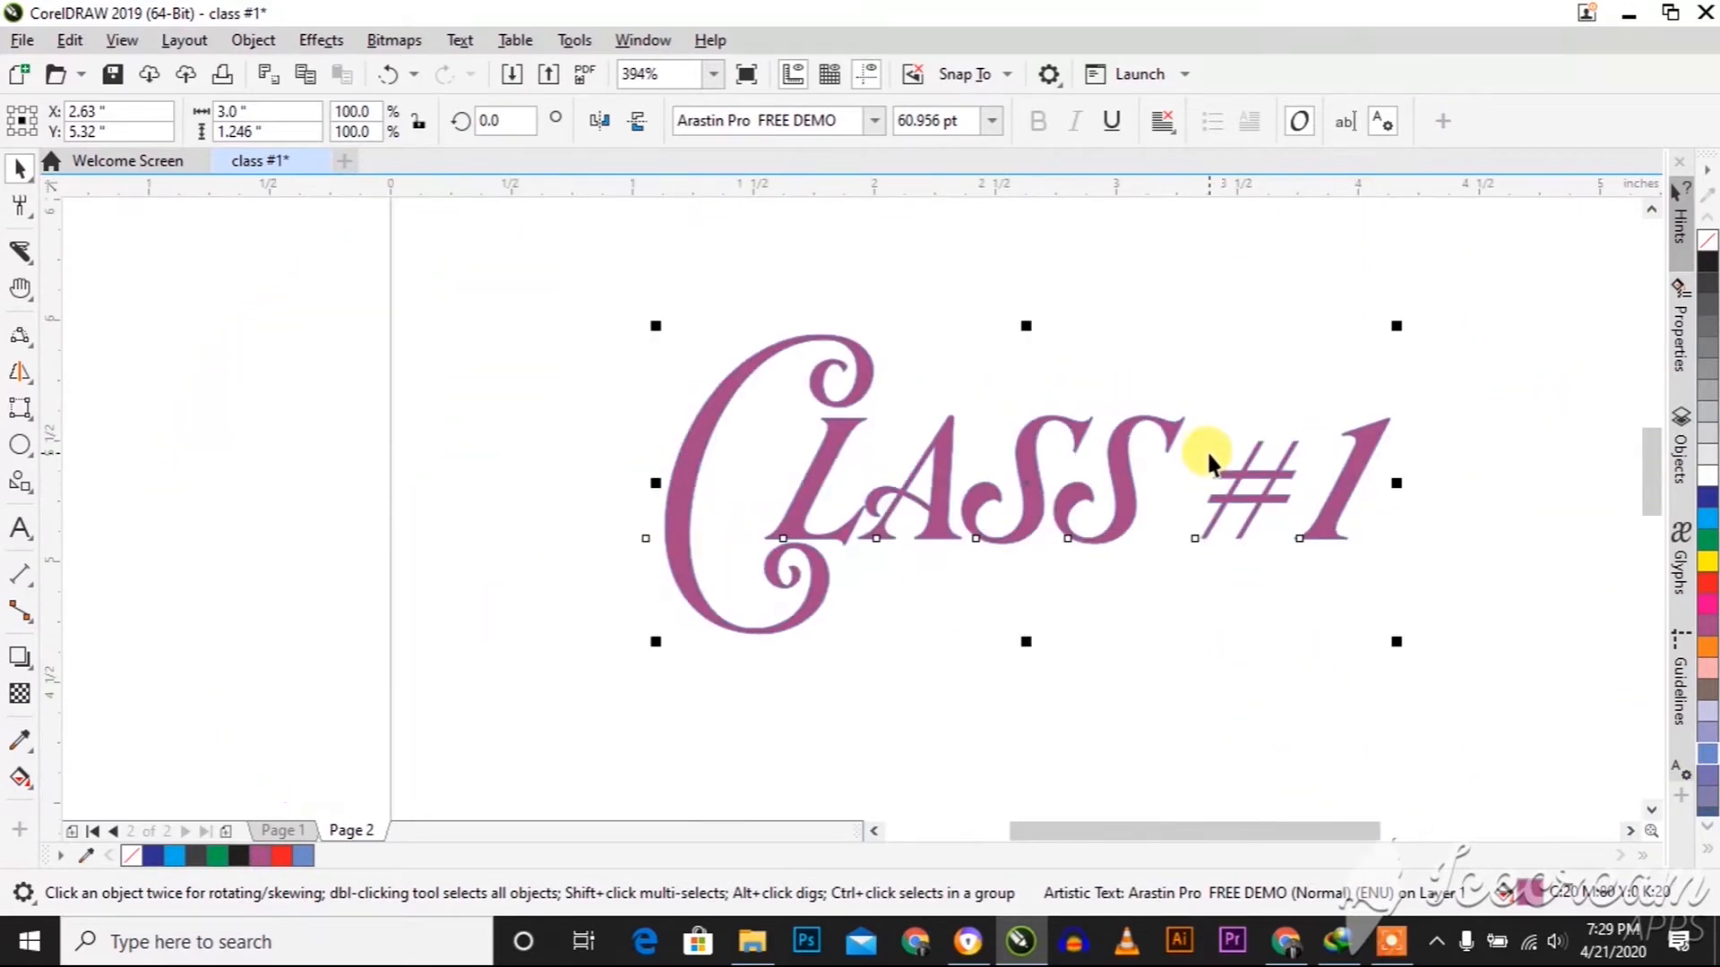
pyautogui.scroll(-1, 1206, 453)
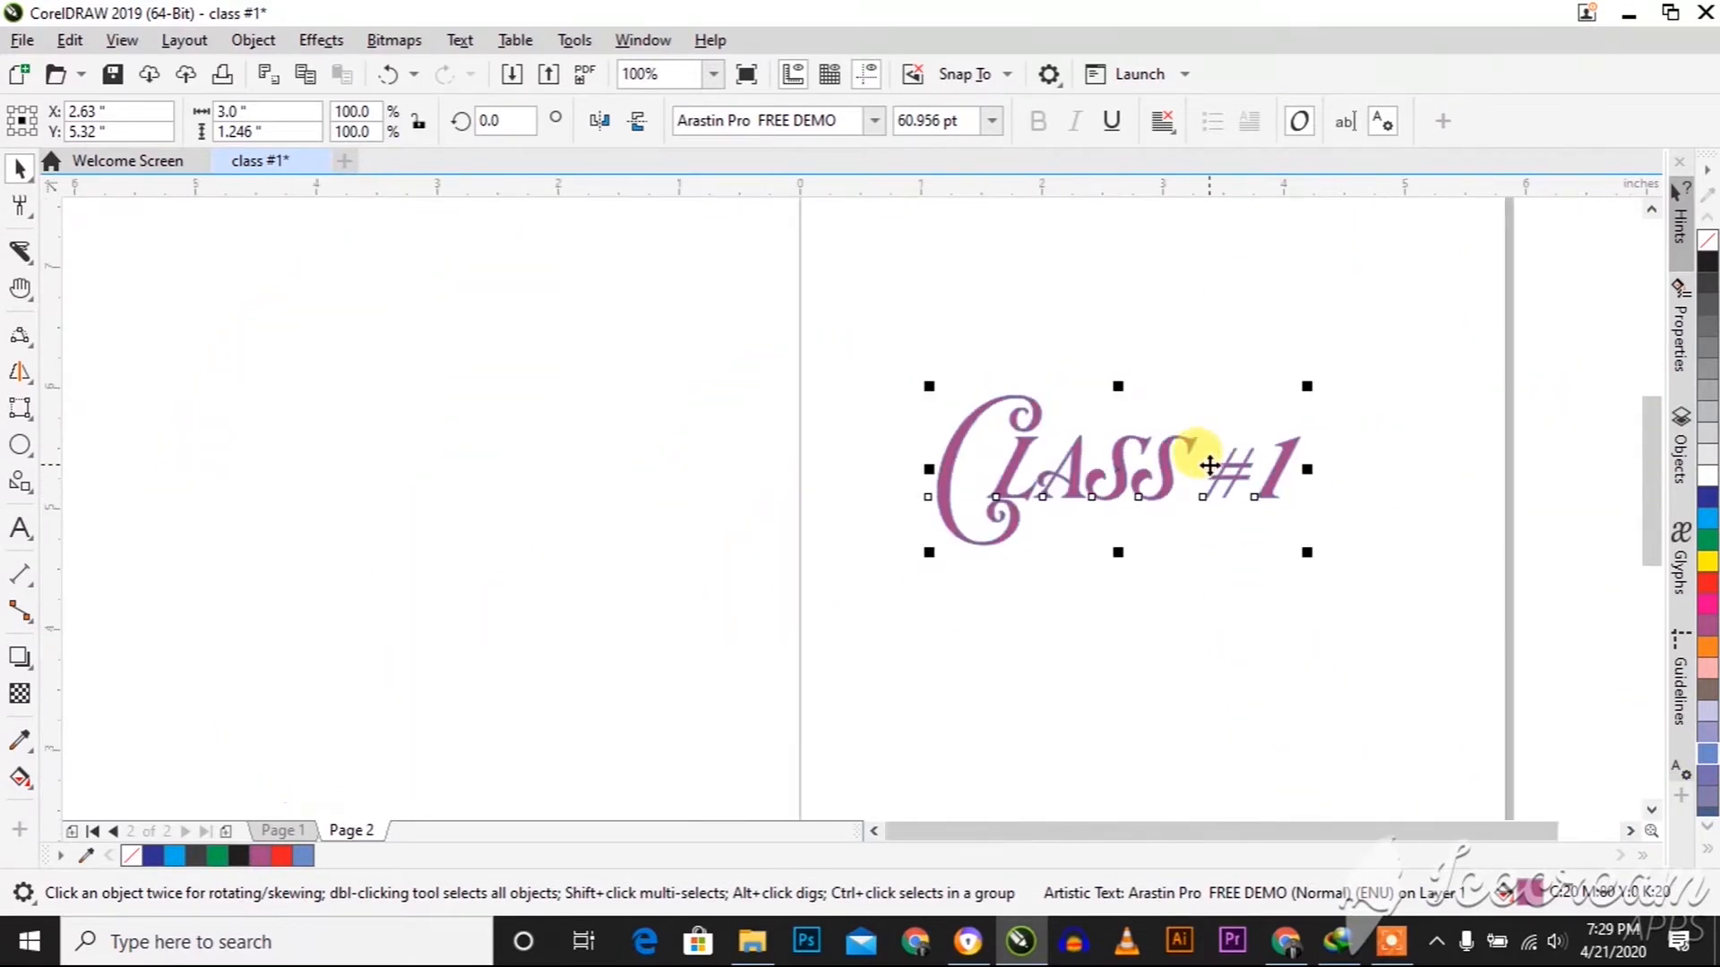
# Draw a table about 3.33 by 1.15 inches below the "Class #1" text
pyautogui.click(33, 551)
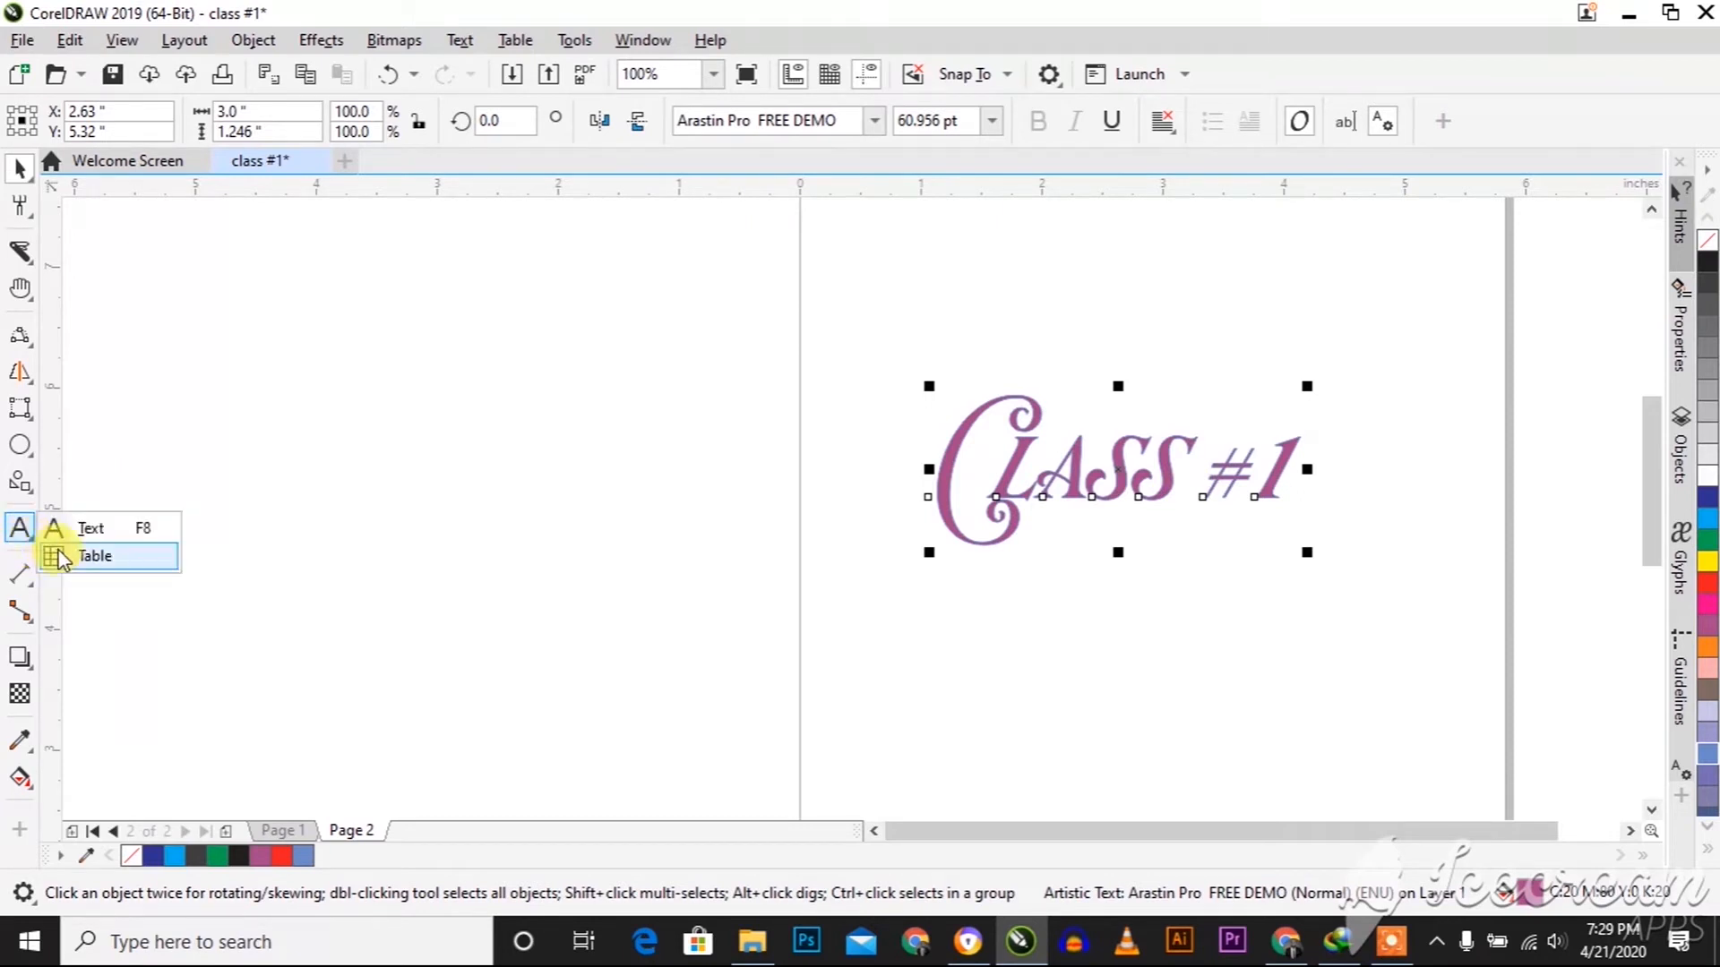
pyautogui.click(88, 557)
pyautogui.moveTo(886, 584); pyautogui.dragTo(1297, 730)
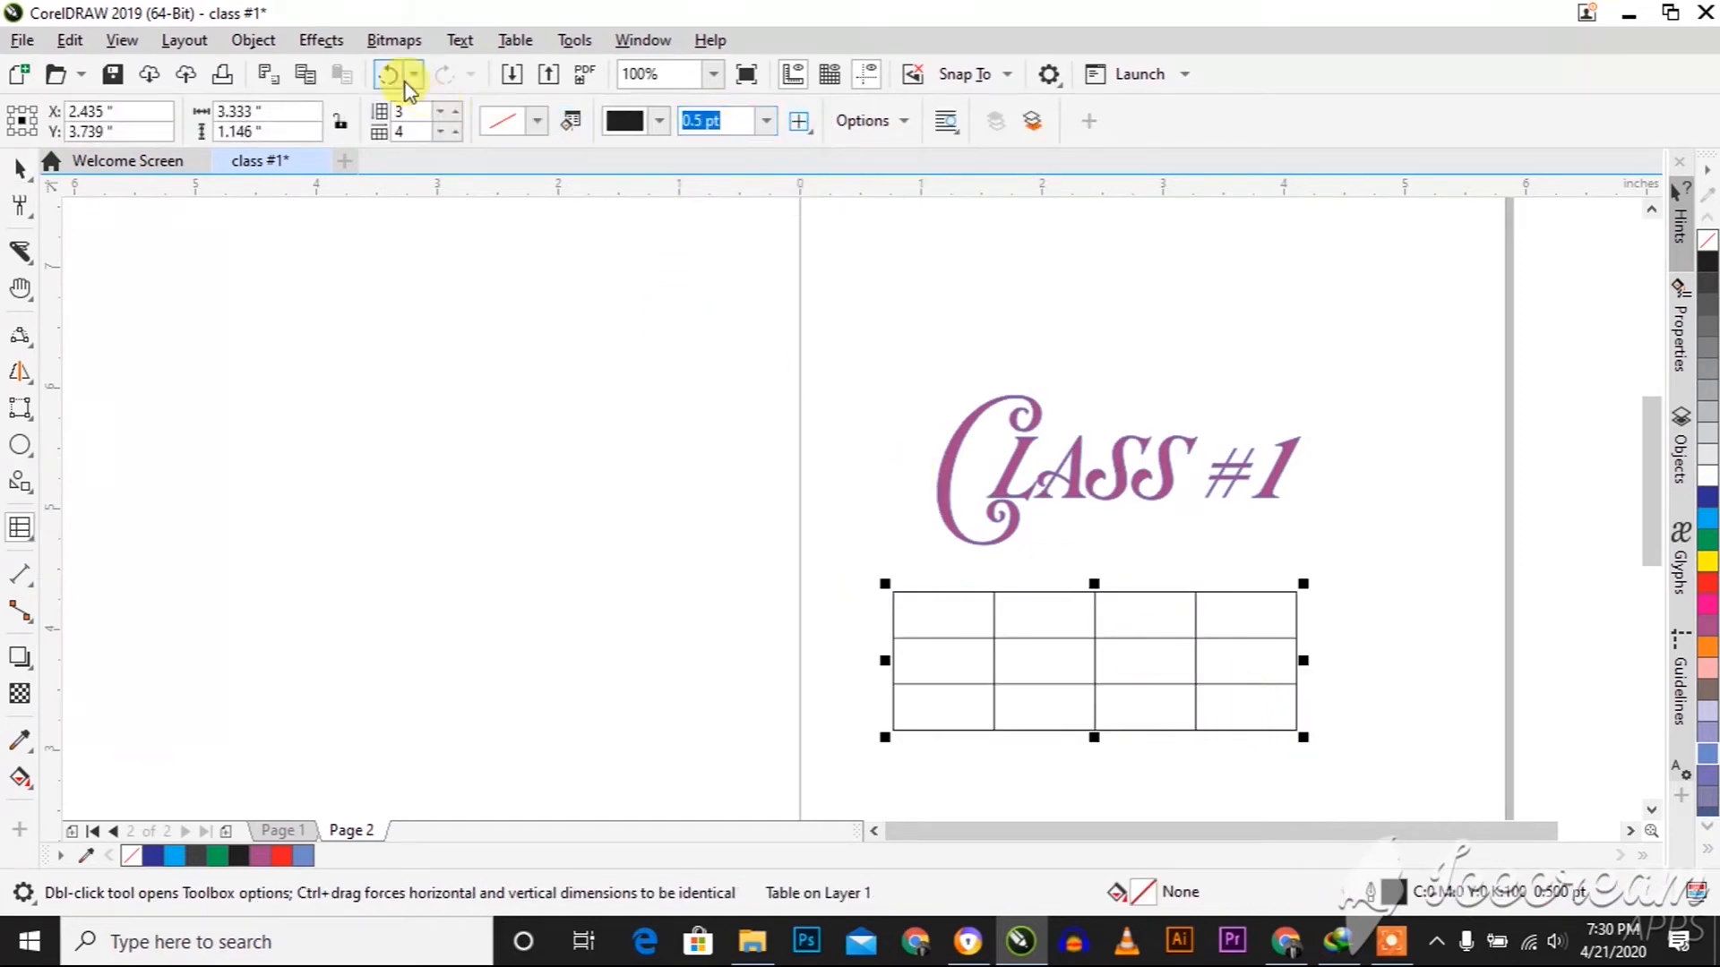
# Set the table to 4 rows and 5 columns
pyautogui.click(457, 111)
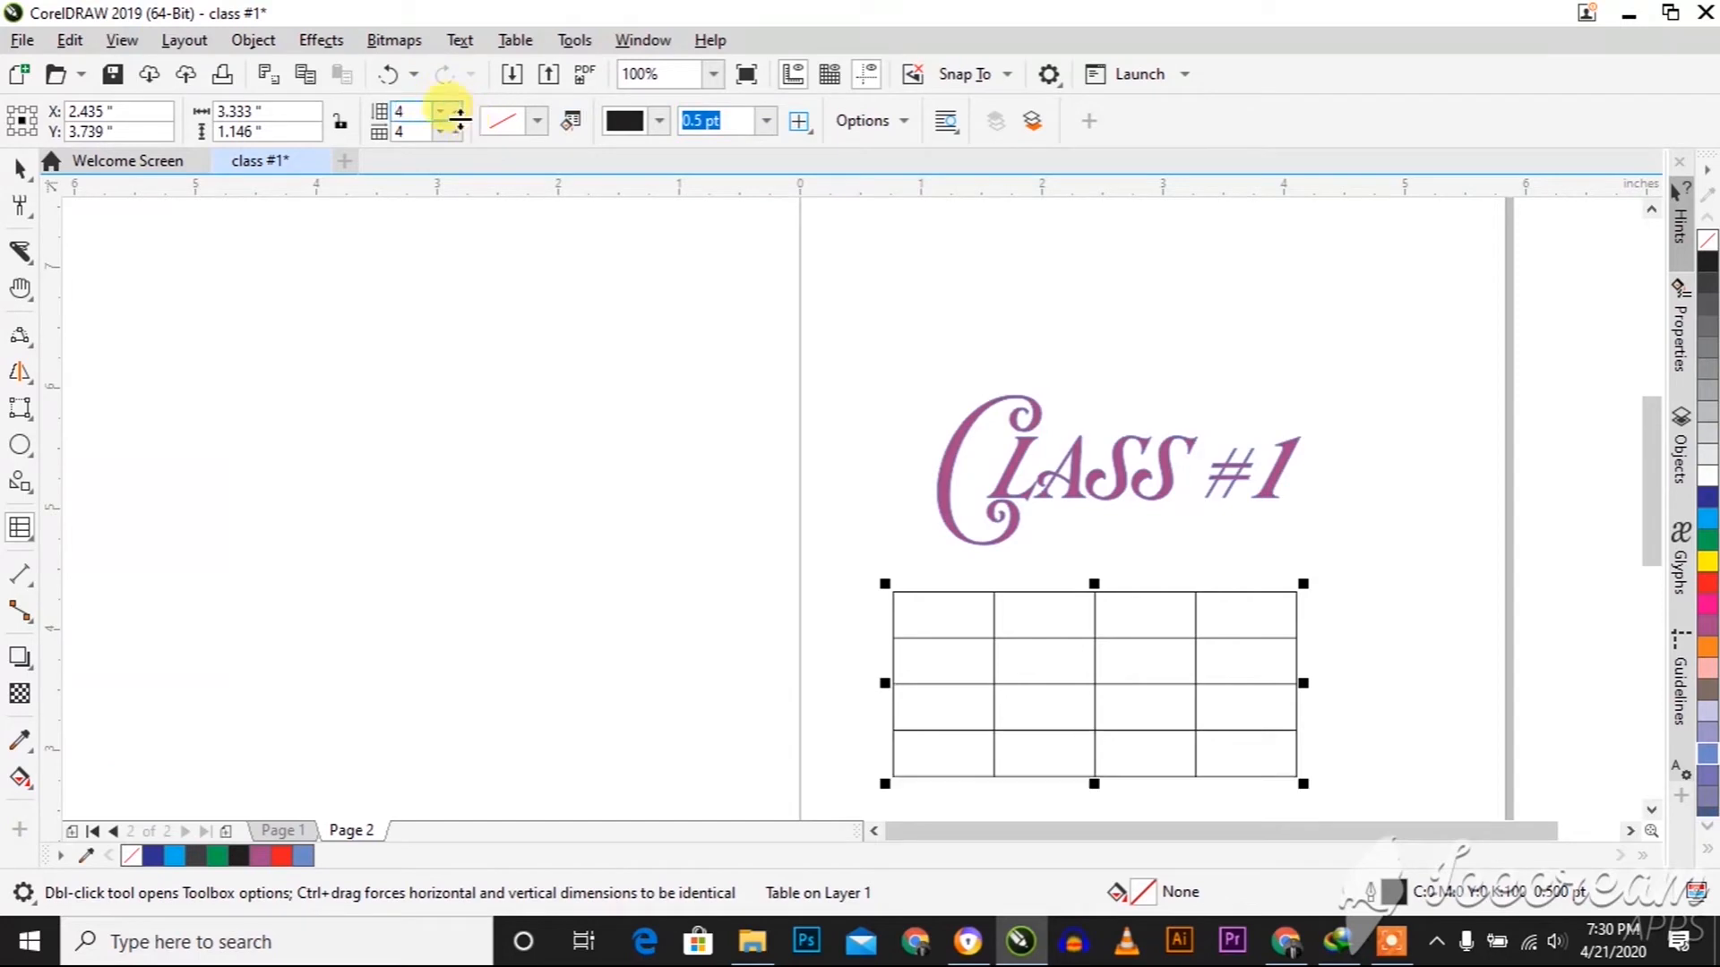
pyautogui.click(457, 132)
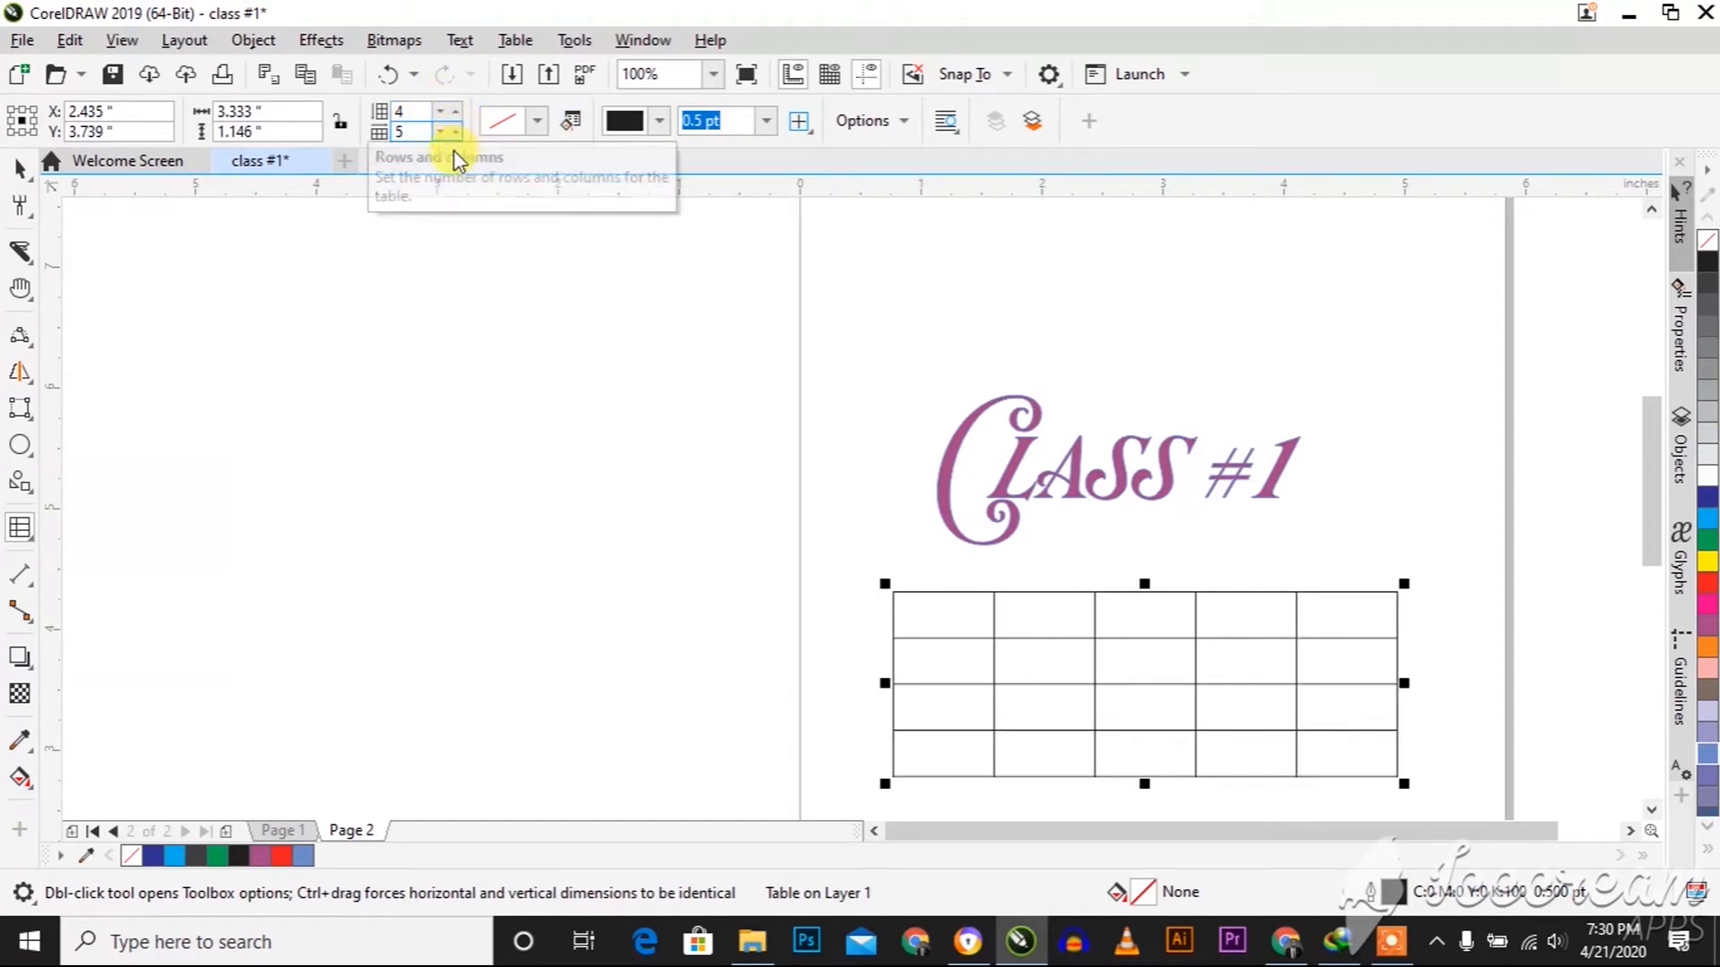
pyautogui.click(20, 170)
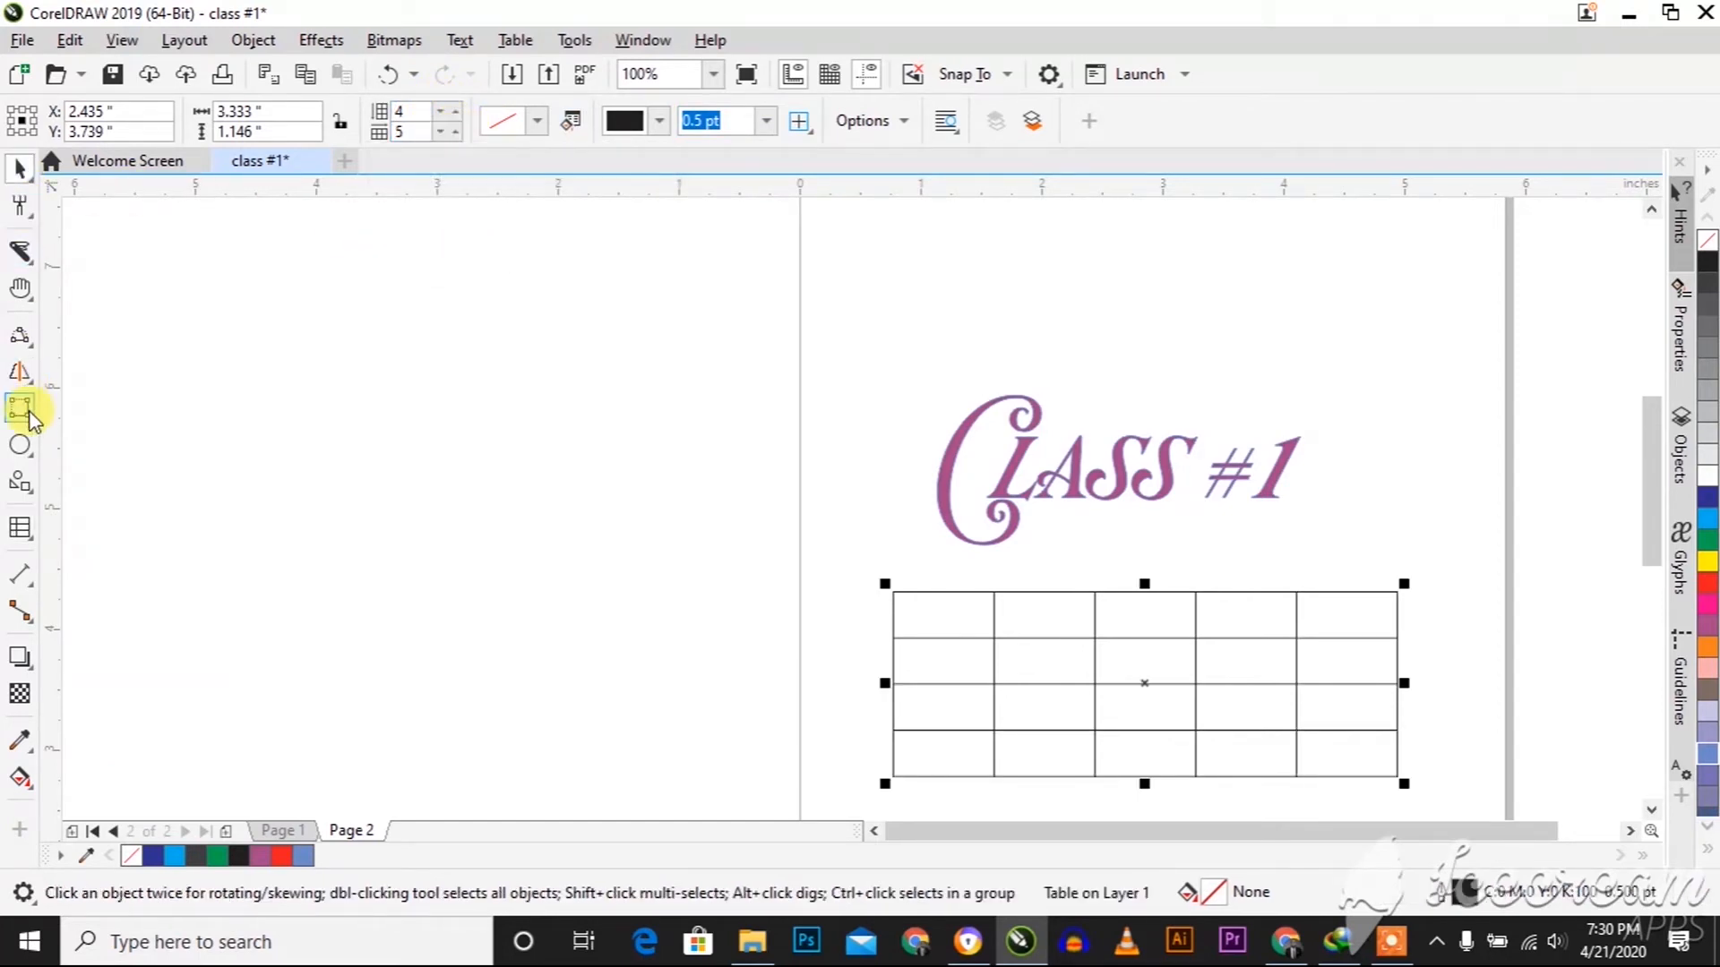
# Draw a horizontal dimension line about 3.82 inches long across the "Class #1" text and move it above the text
pyautogui.click(22, 580)
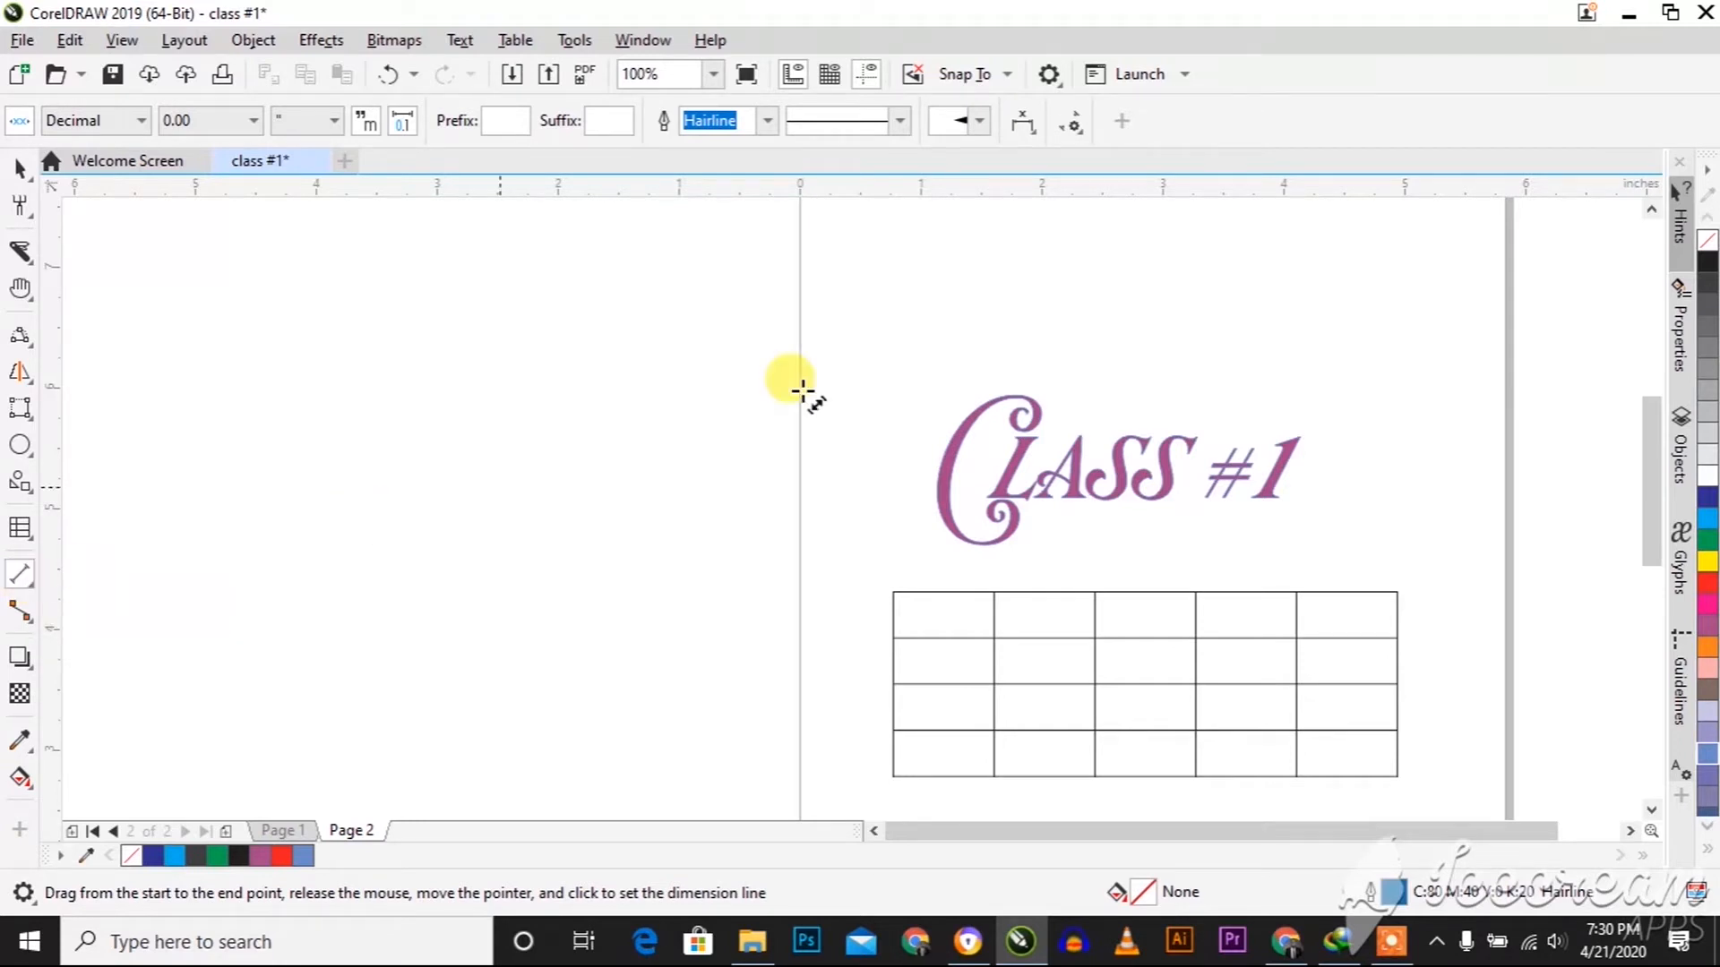
pyautogui.moveTo(867, 343); pyautogui.dragTo(1329, 345)
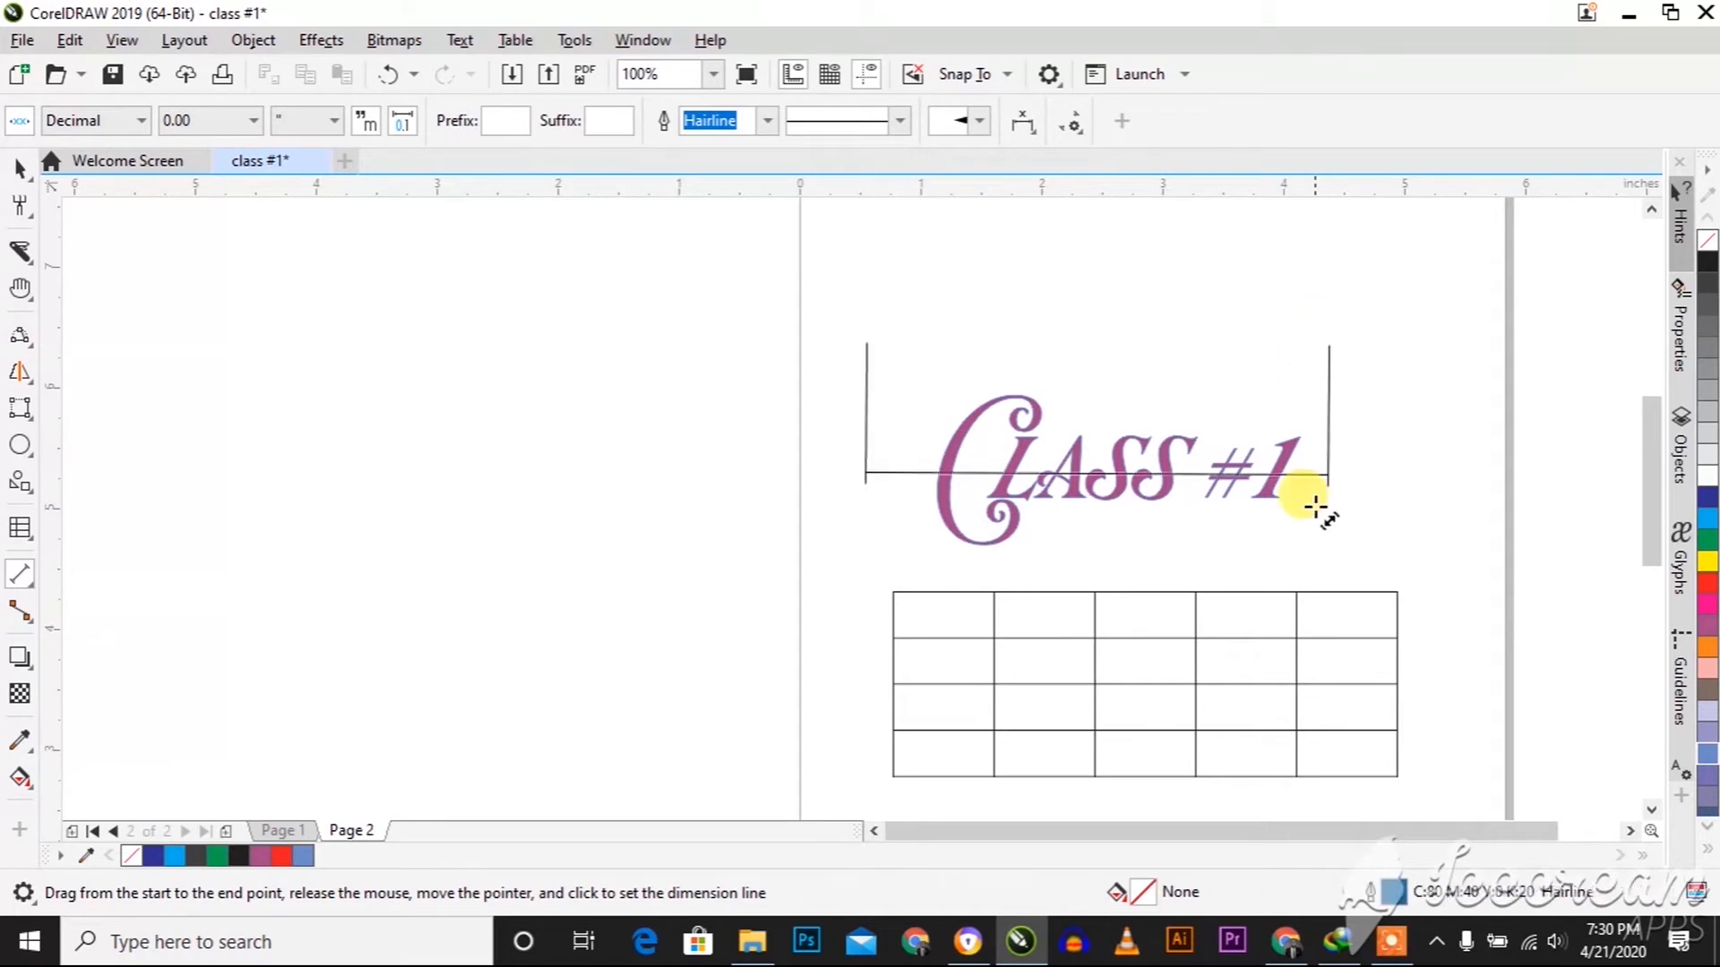
pyautogui.click(1331, 527)
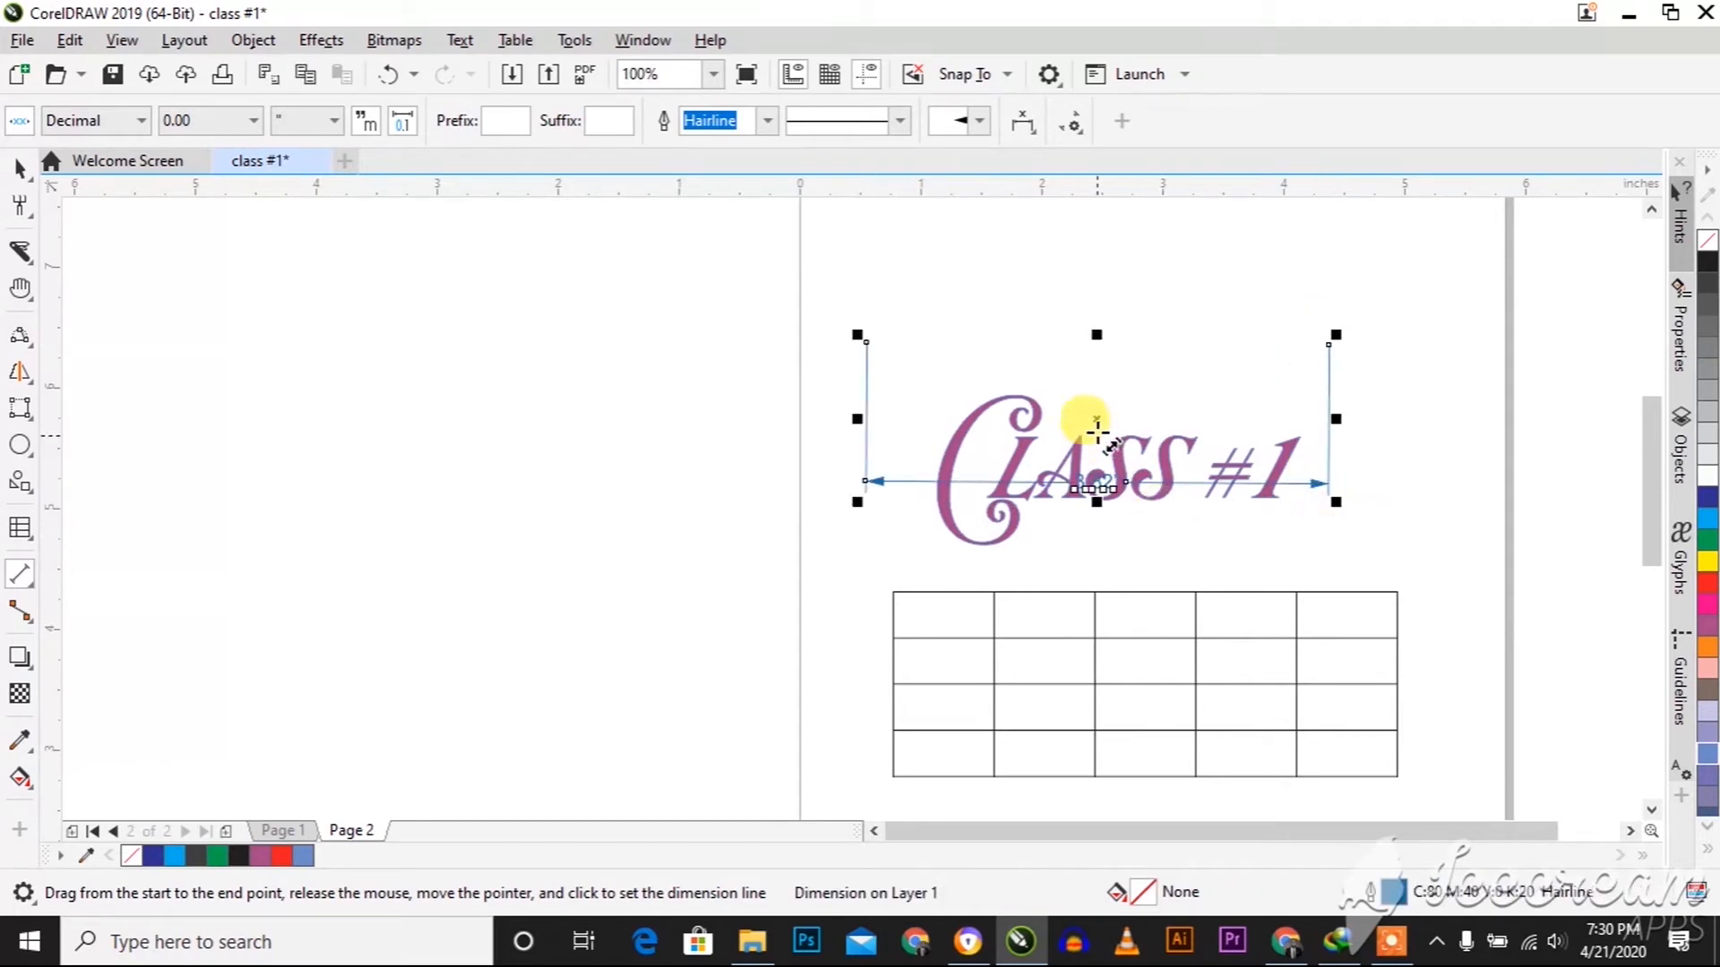
pyautogui.moveTo(1102, 417); pyautogui.dragTo(1094, 250)
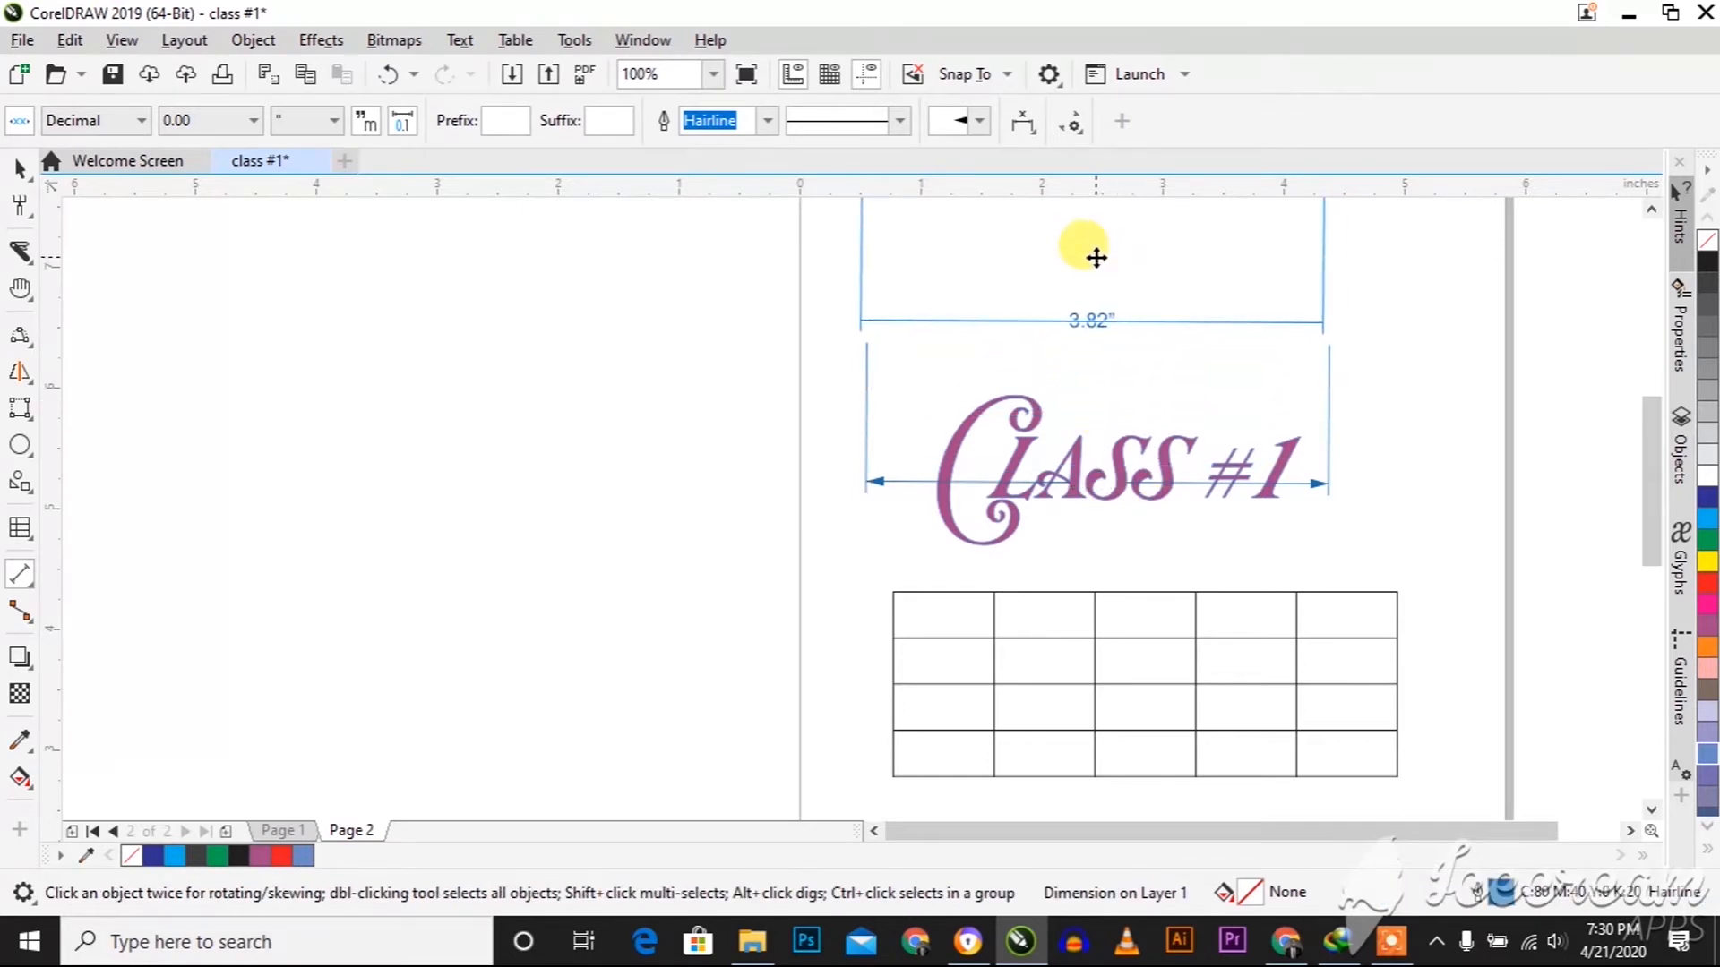
pyautogui.scroll(2, 1094, 338)
pyautogui.scroll(-4, 1093, 338)
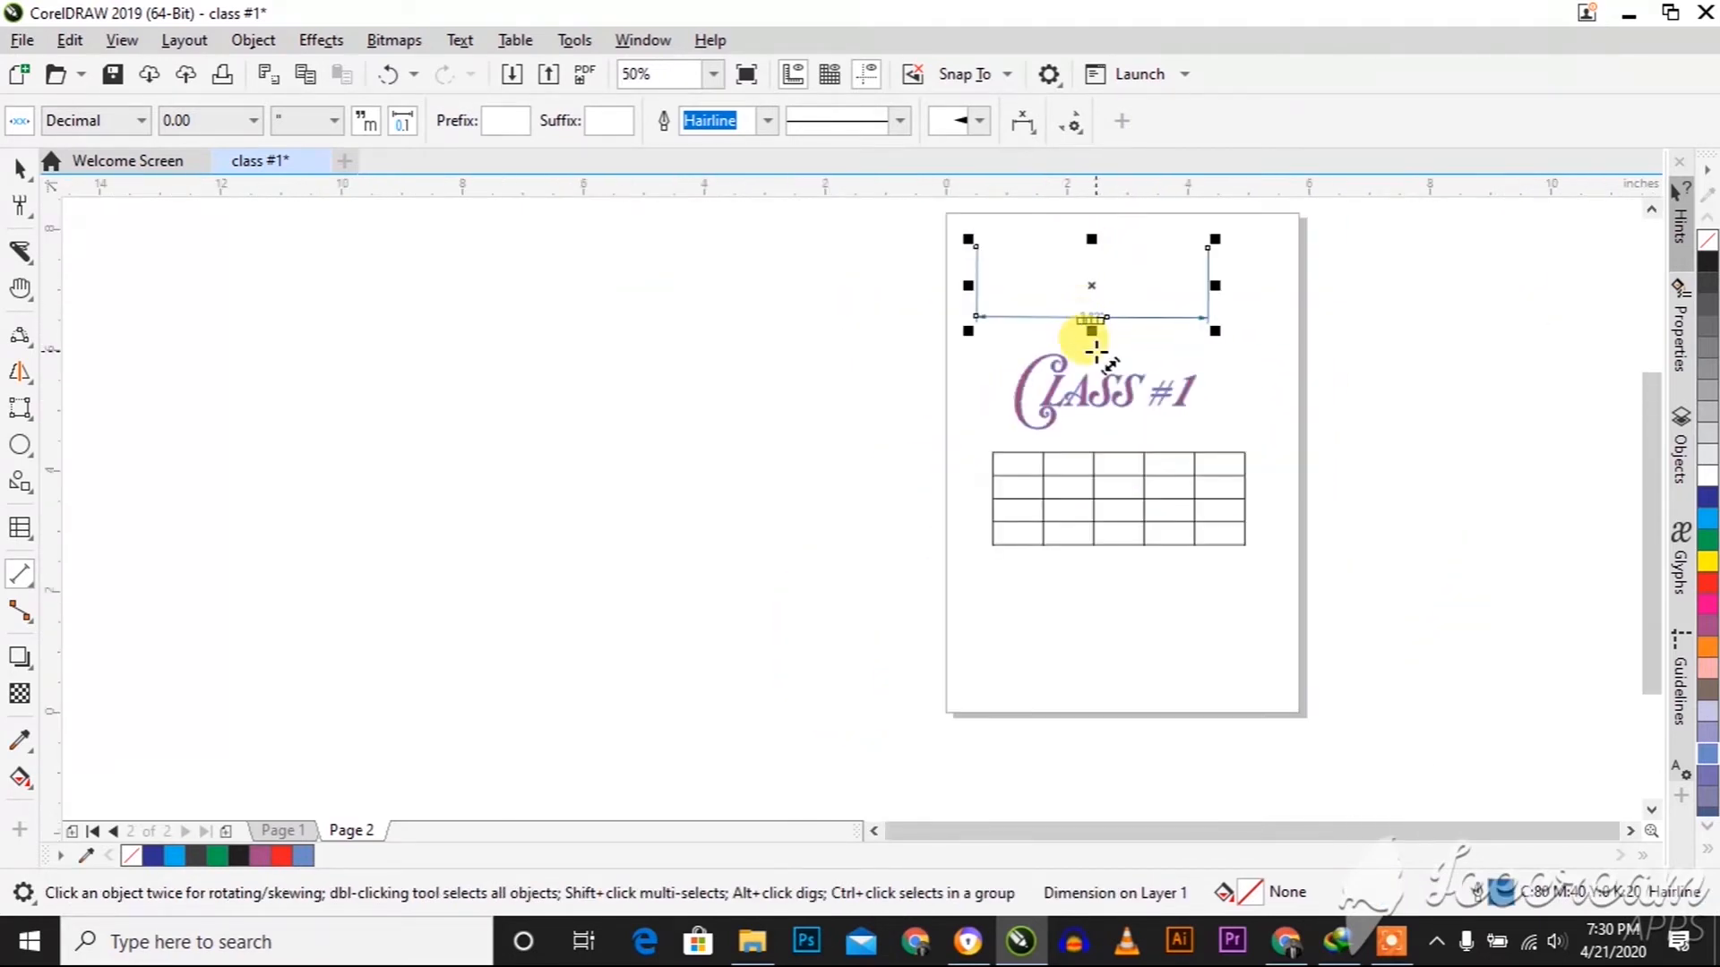
# Draw a straight vertical connector between the bottom and top centre anchor points of the "Class #1" text
pyautogui.click(20, 616)
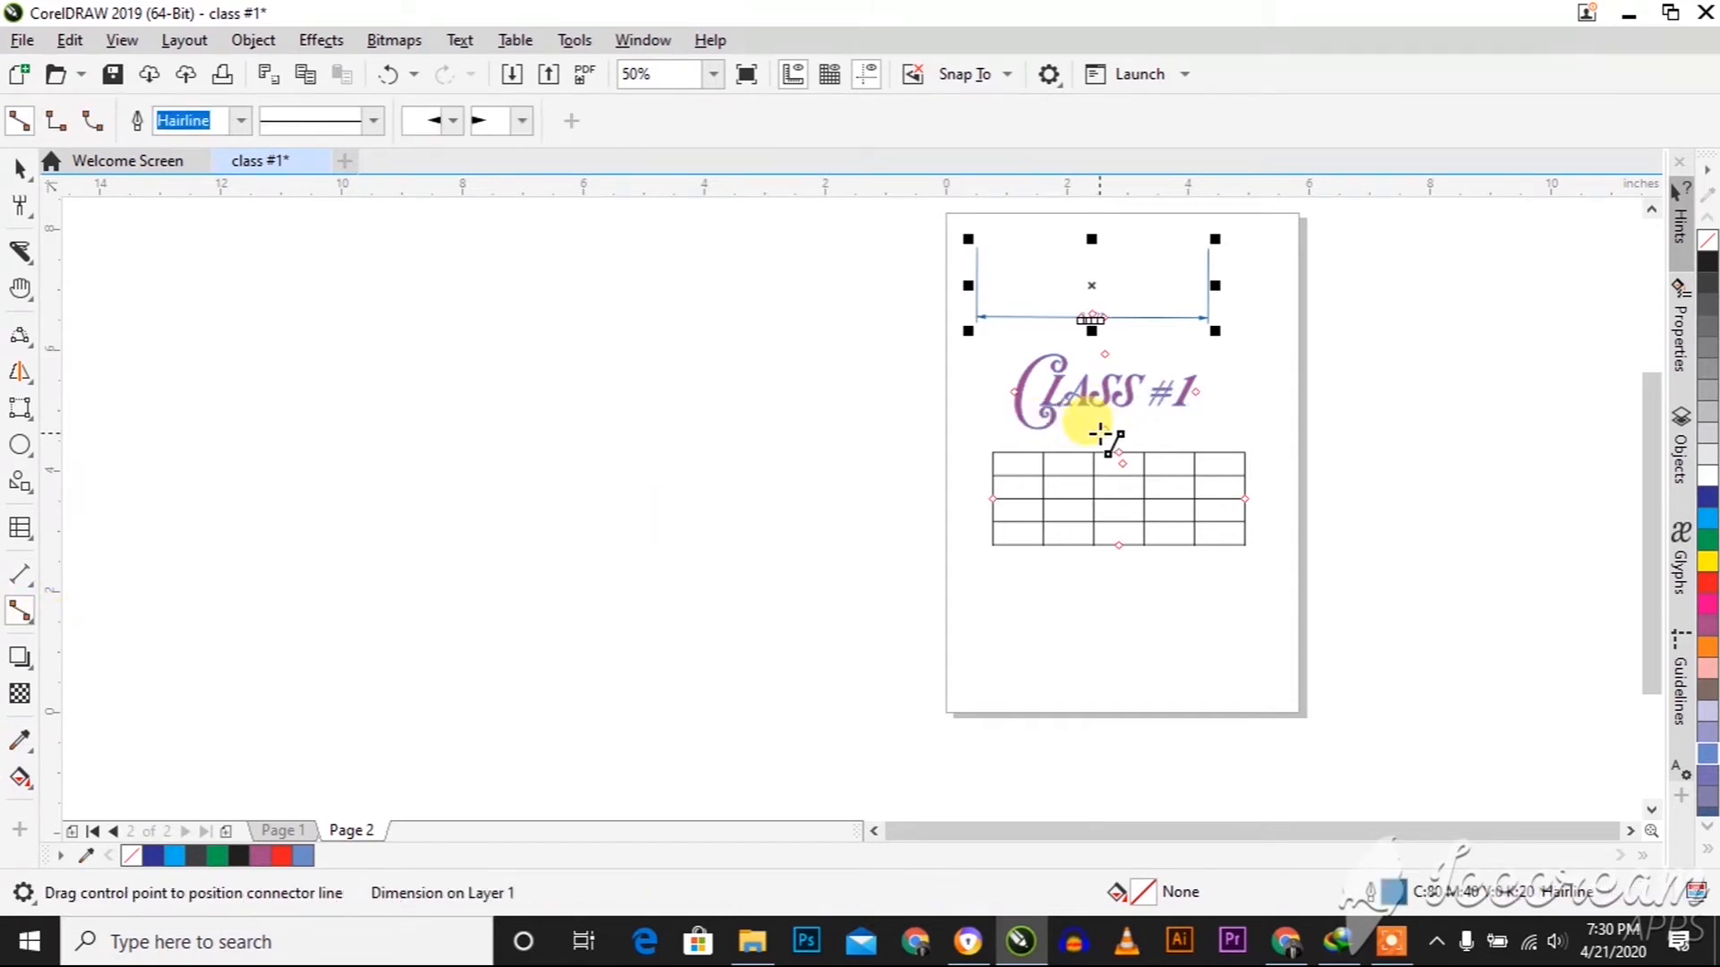
pyautogui.moveTo(1107, 427); pyautogui.dragTo(1104, 354)
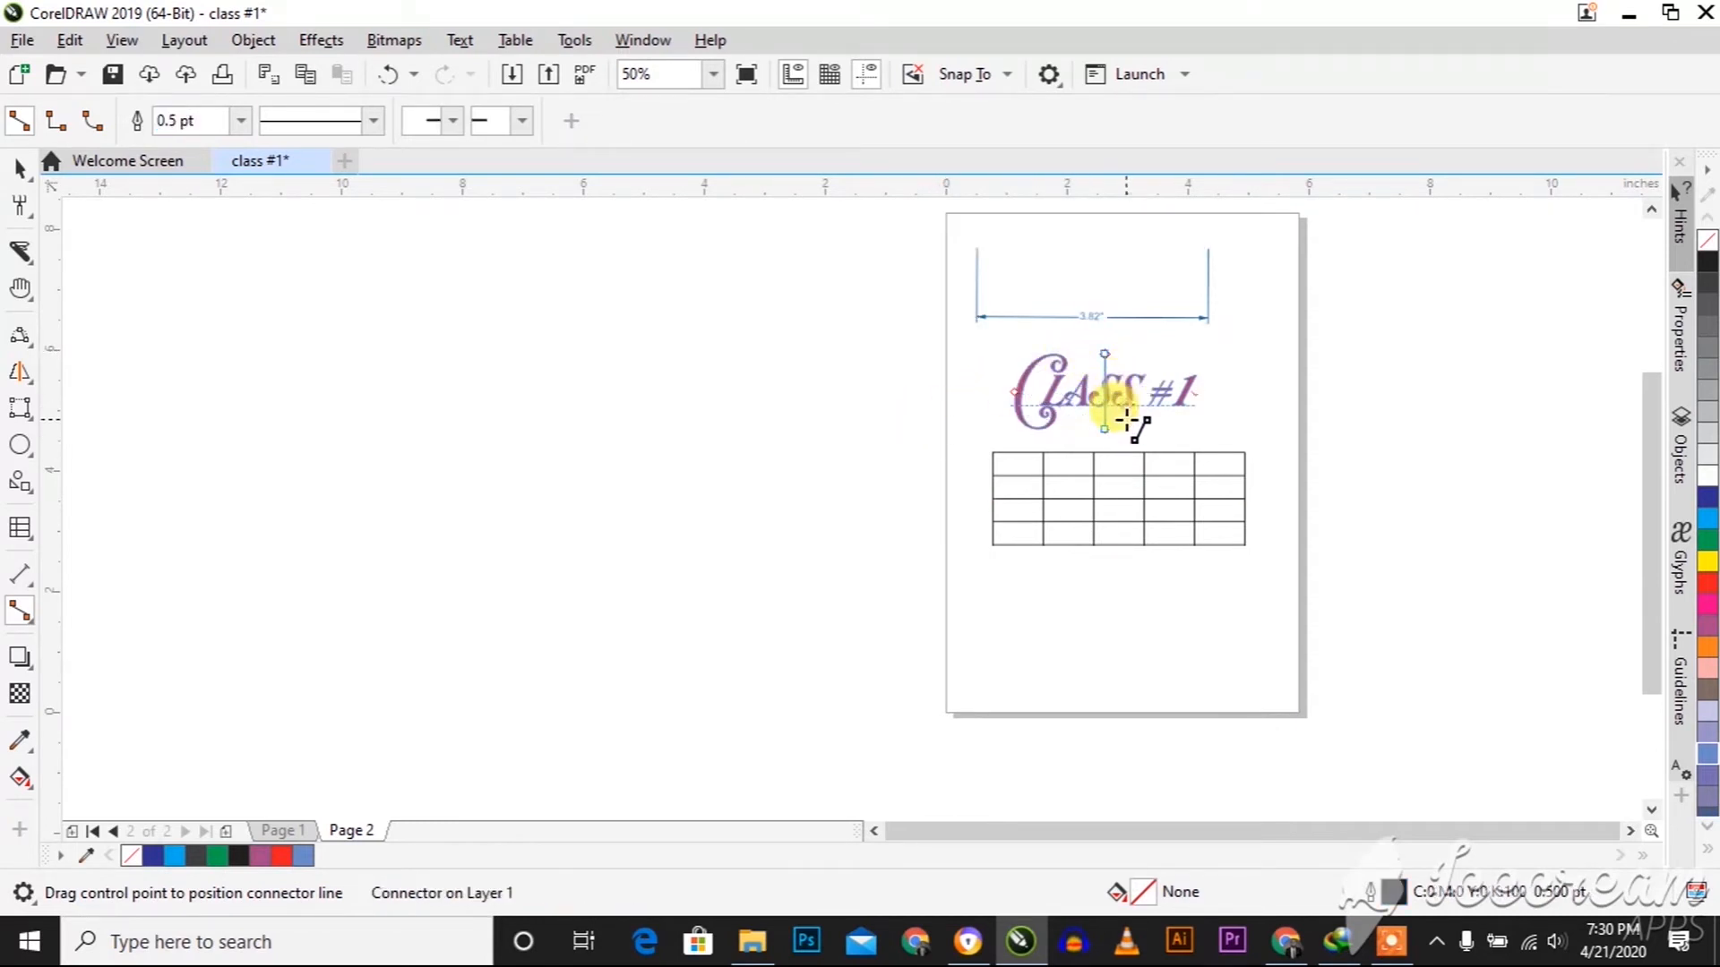
pyautogui.click(16, 169)
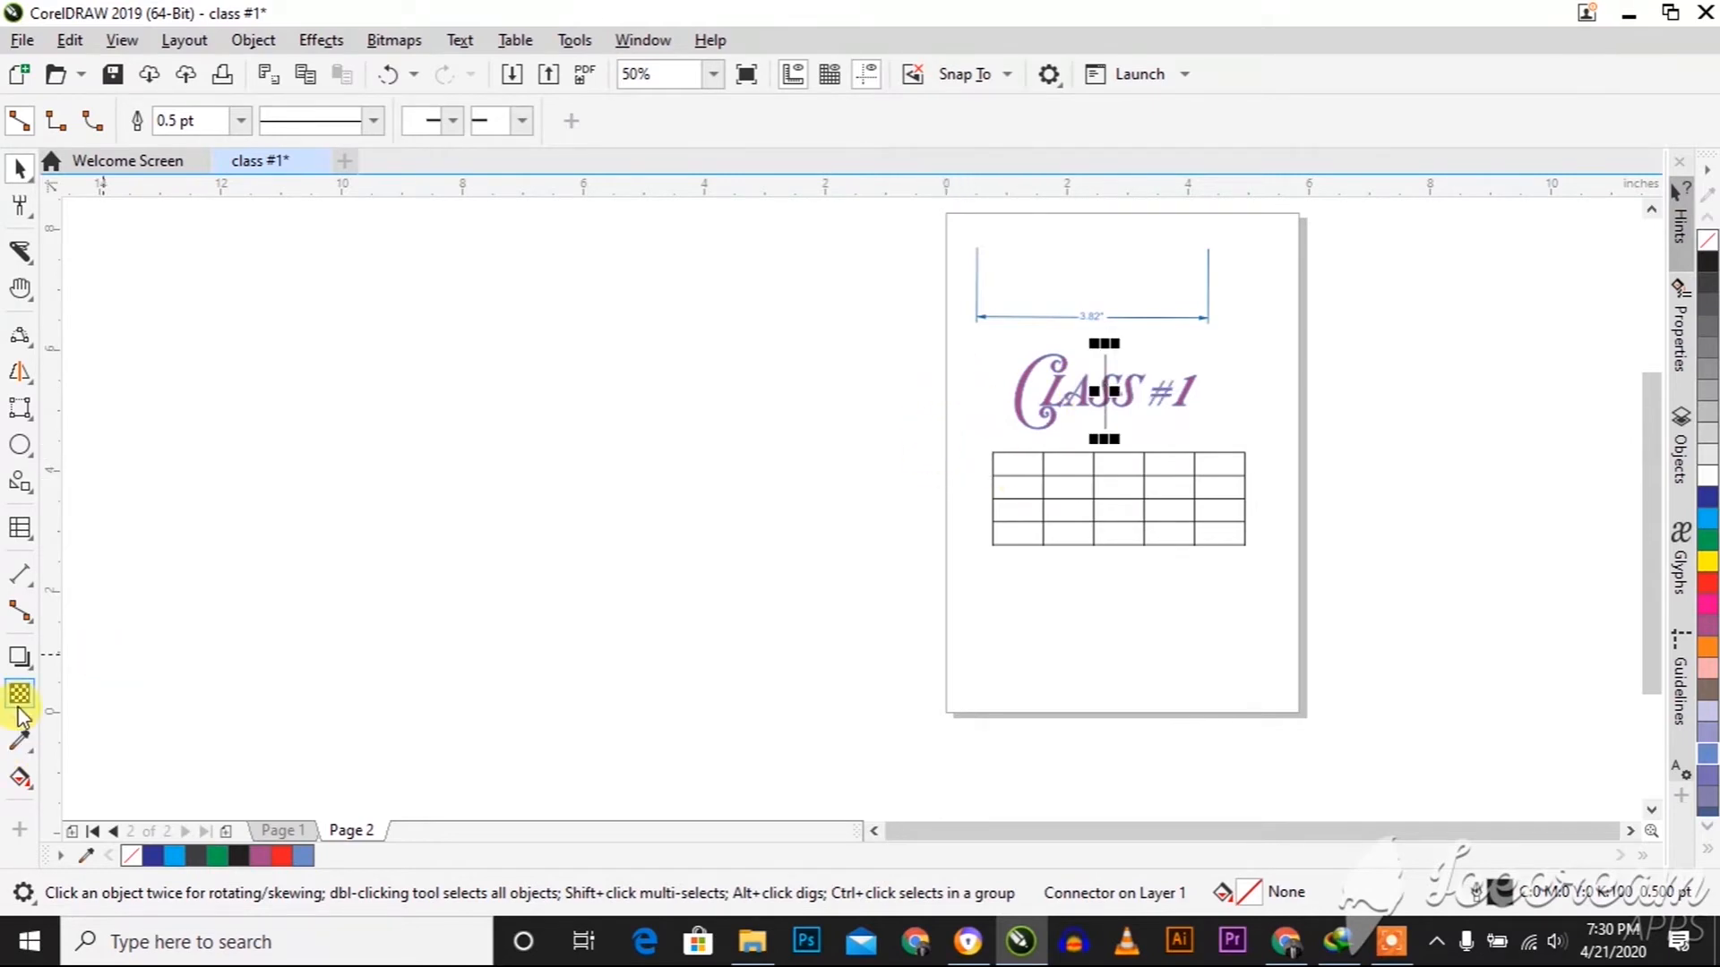
pyautogui.click(23, 660)
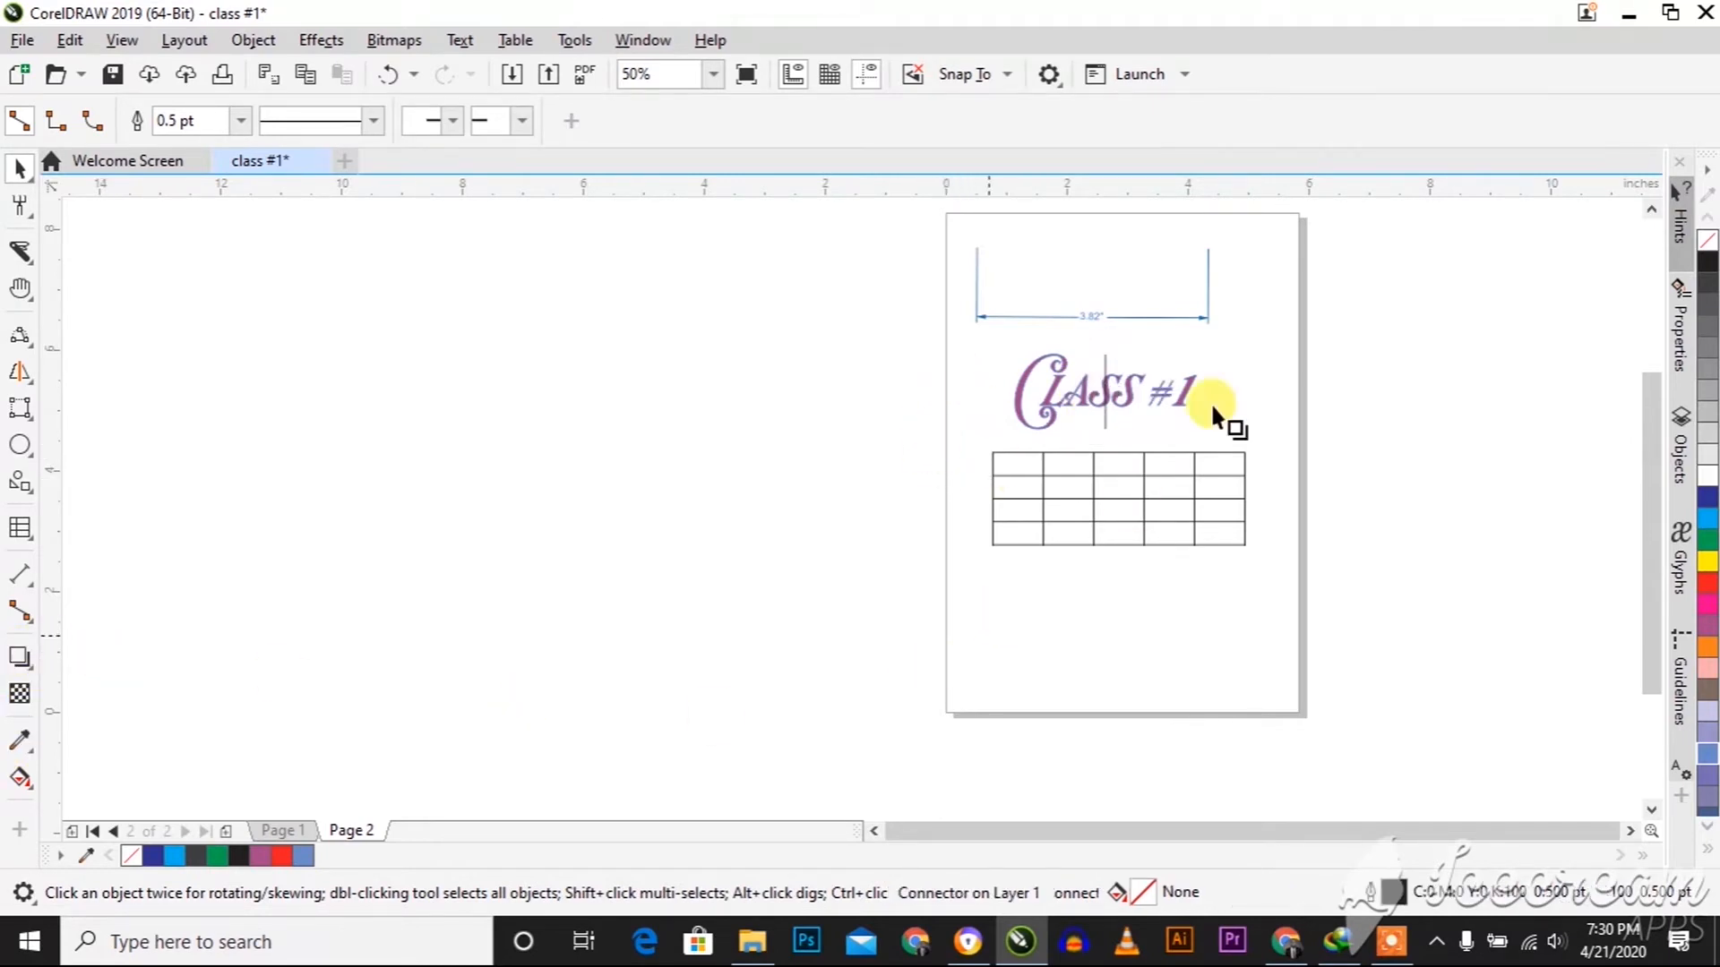
pyautogui.scroll(3, 1164, 394)
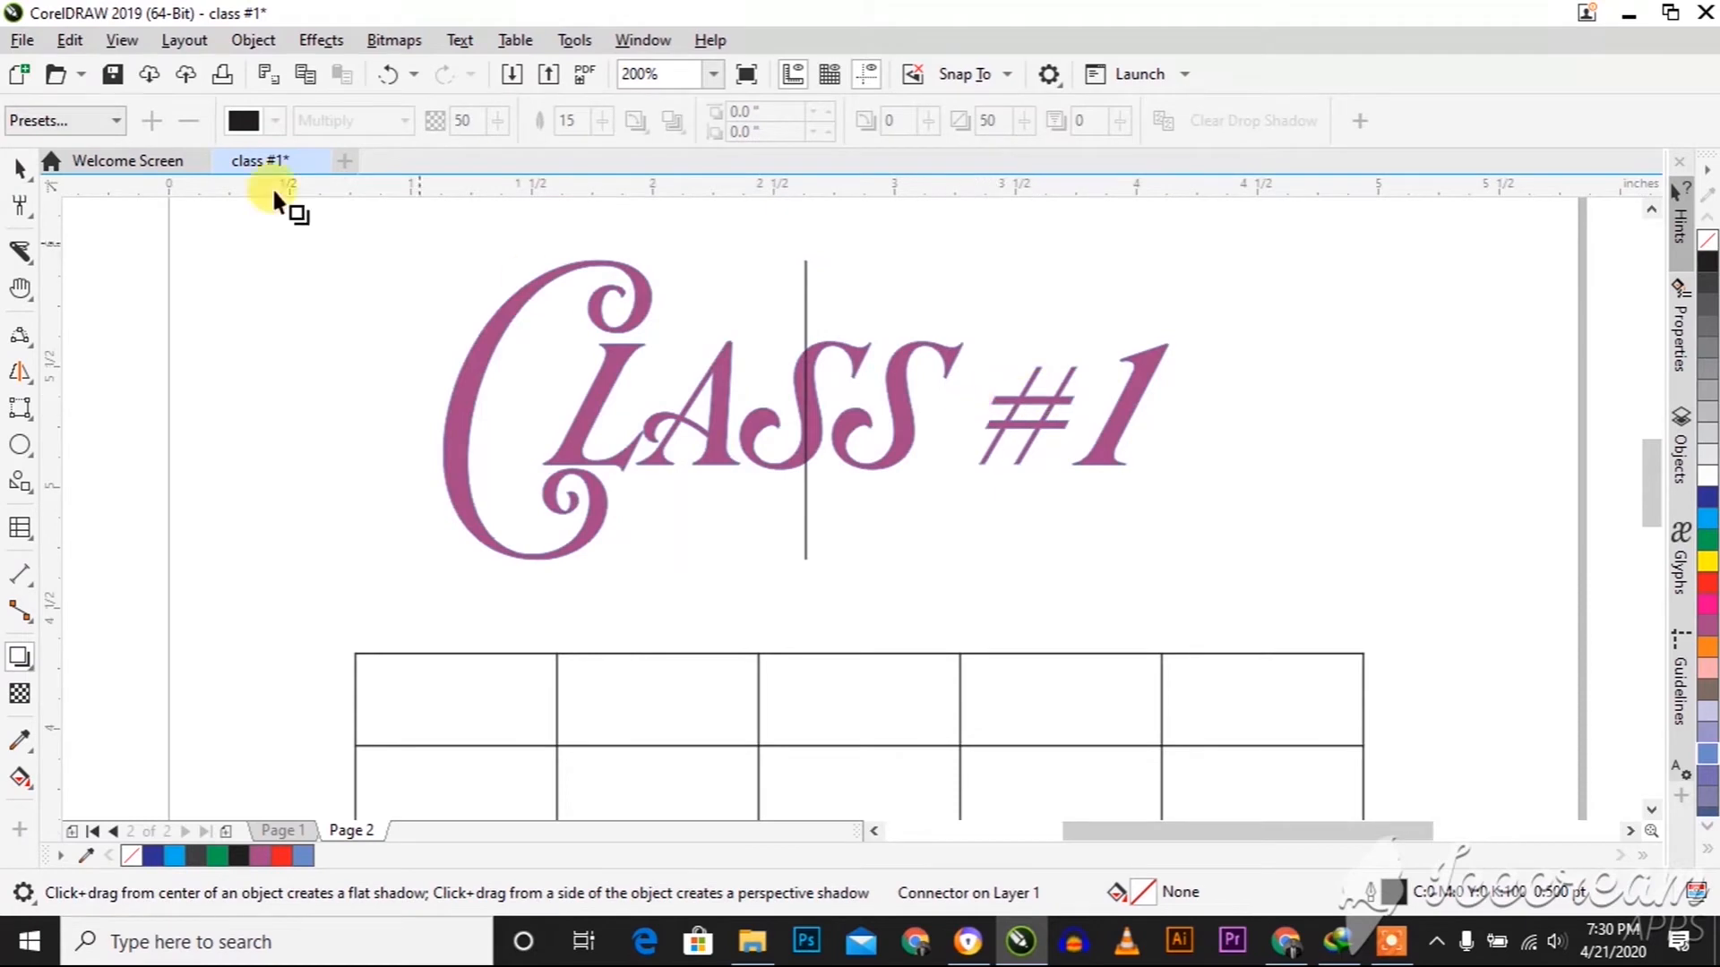
pyautogui.click(21, 166)
# Move the "Class #1" text sideways across the page's right edge, to about X 5.0, Y 5.17 inches
pyautogui.click(805, 449)
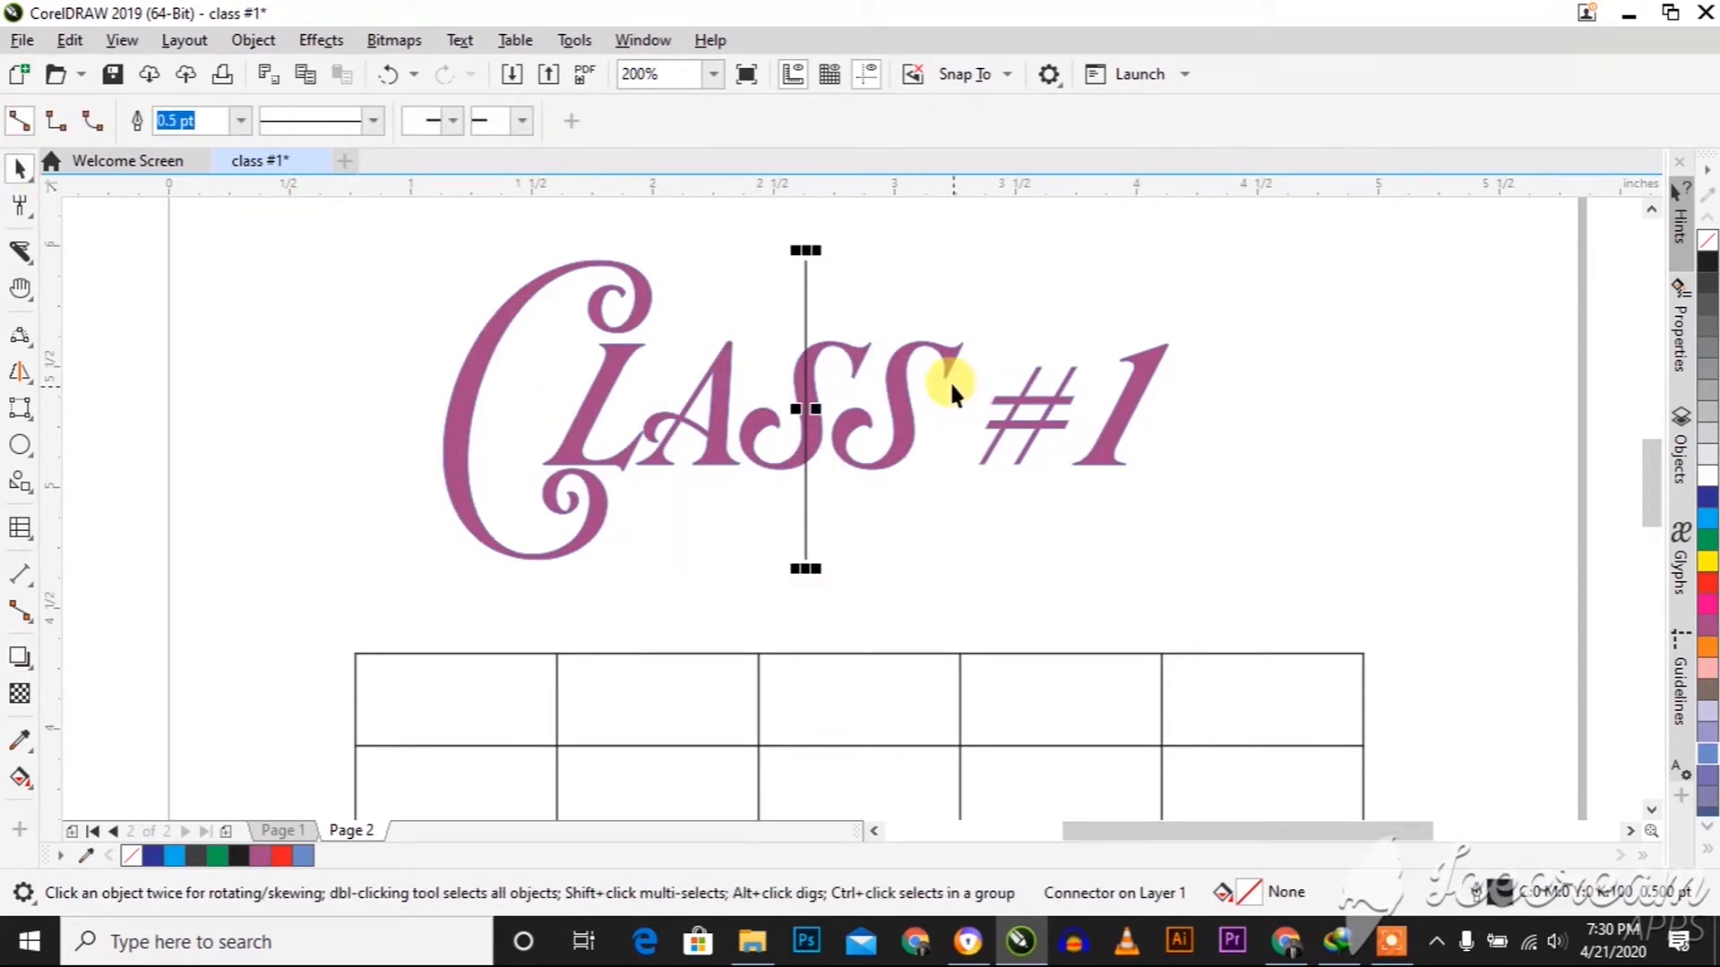
pyautogui.moveTo(958, 348); pyautogui.dragTo(1526, 384)
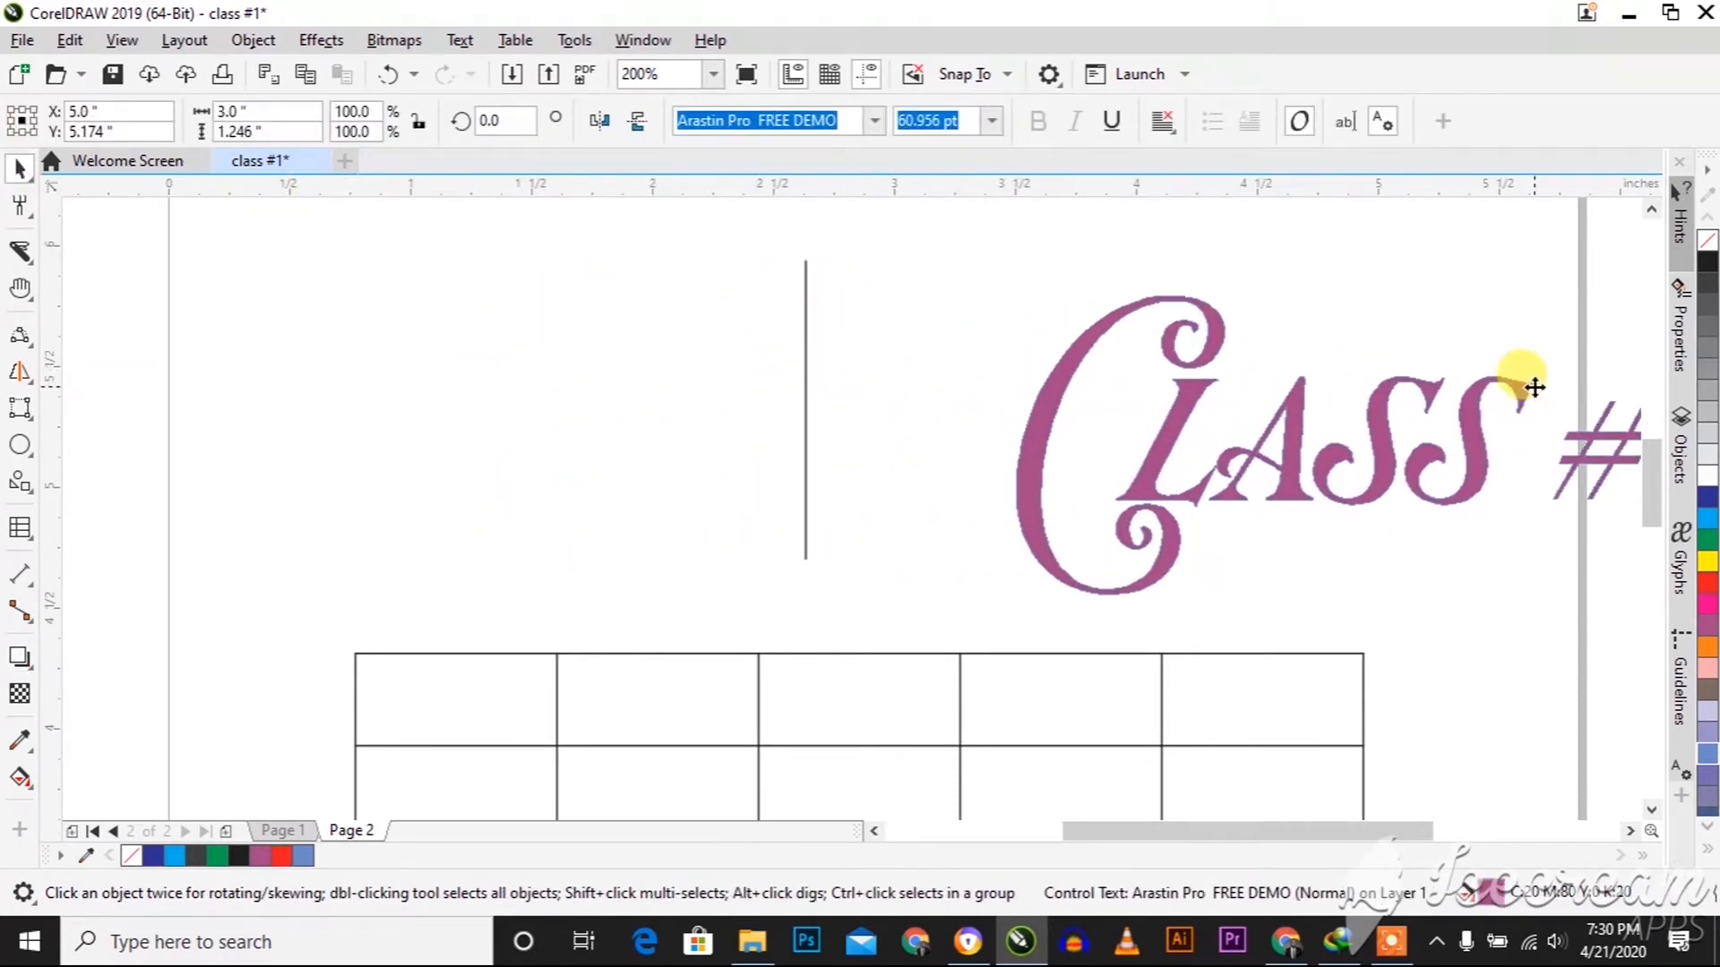
pyautogui.scroll(-2, 1251, 358)
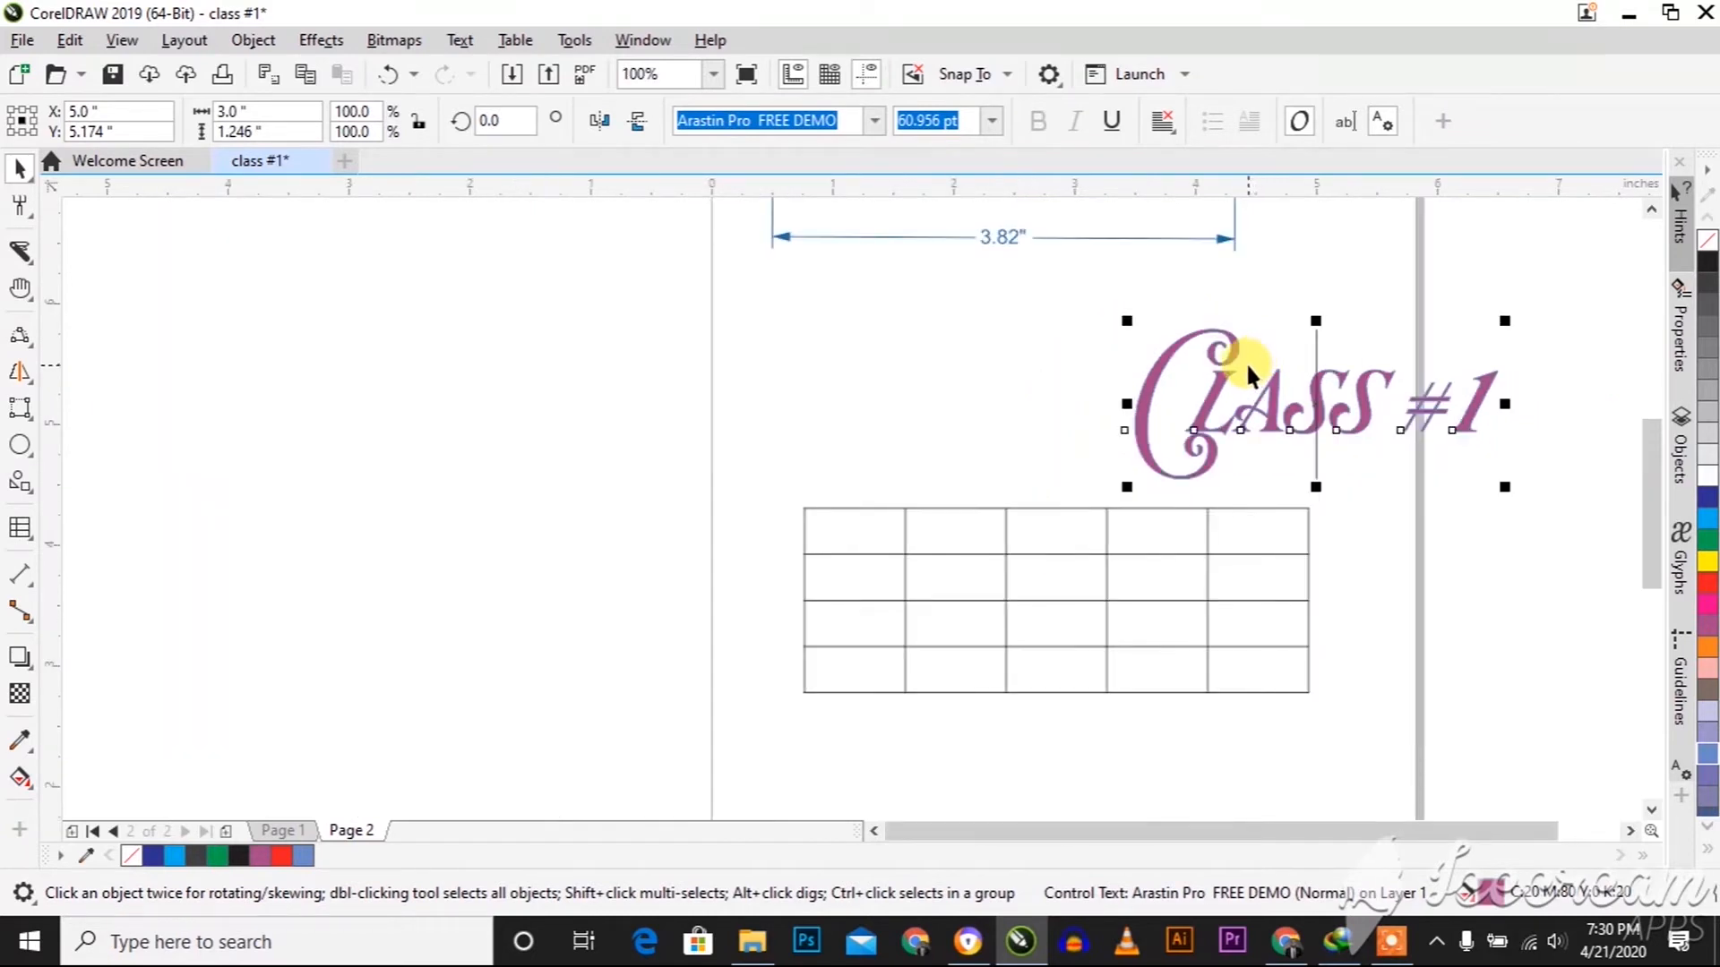
# Undo the last move of the "Class #1" text and remove its vertical connector
pyautogui.hotkey('ctrl', 'z')
pyautogui.hotkey('ctrl', 'z')
pyautogui.hotkey('ctrl', 'z')
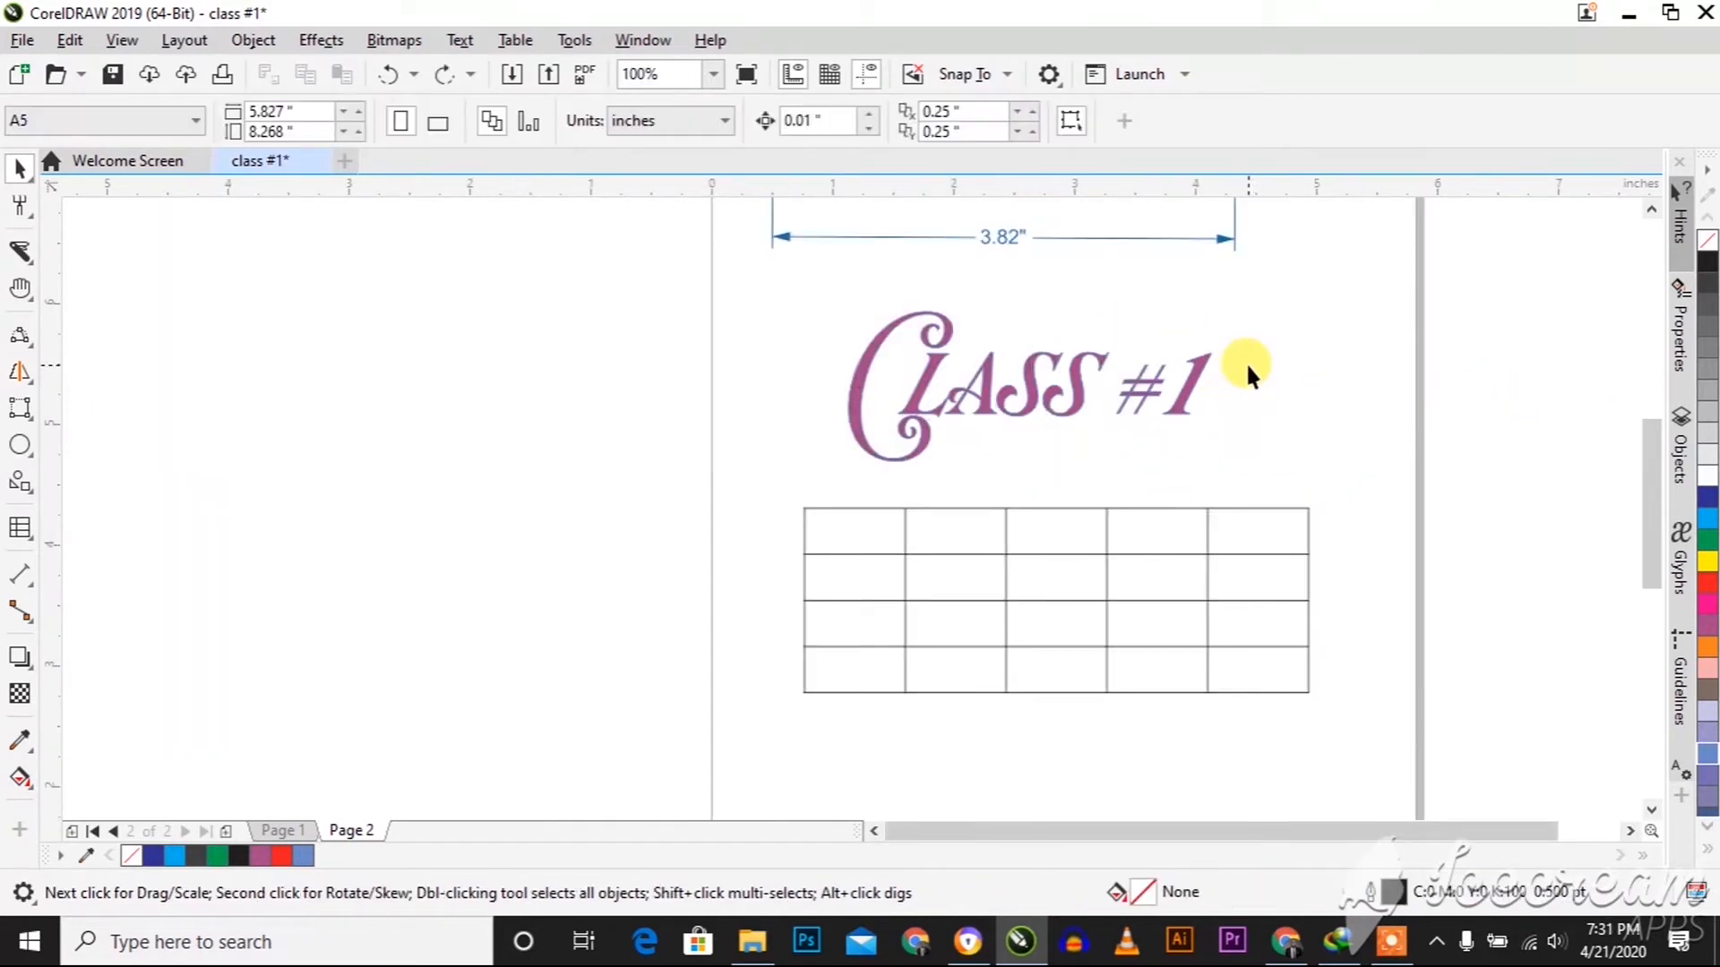
# Add a drop shadow to the "Class #1" text, running horizontally from its right edge to its left edge at 180 degrees
pyautogui.click(1039, 369)
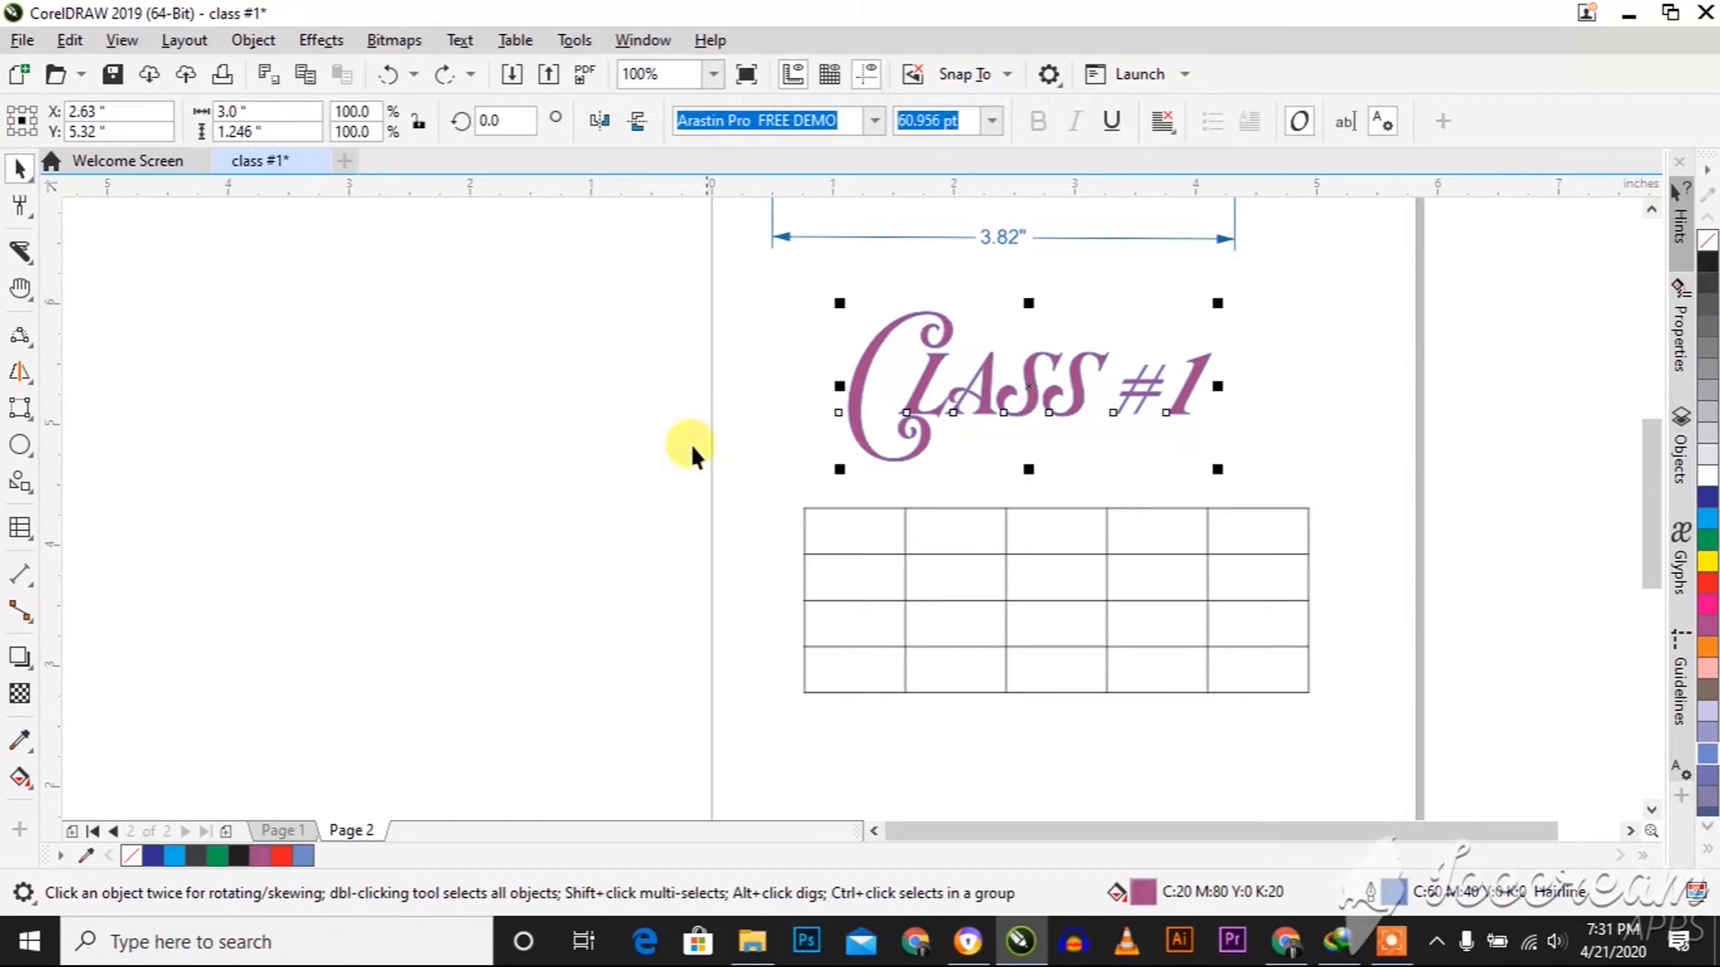
pyautogui.click(18, 657)
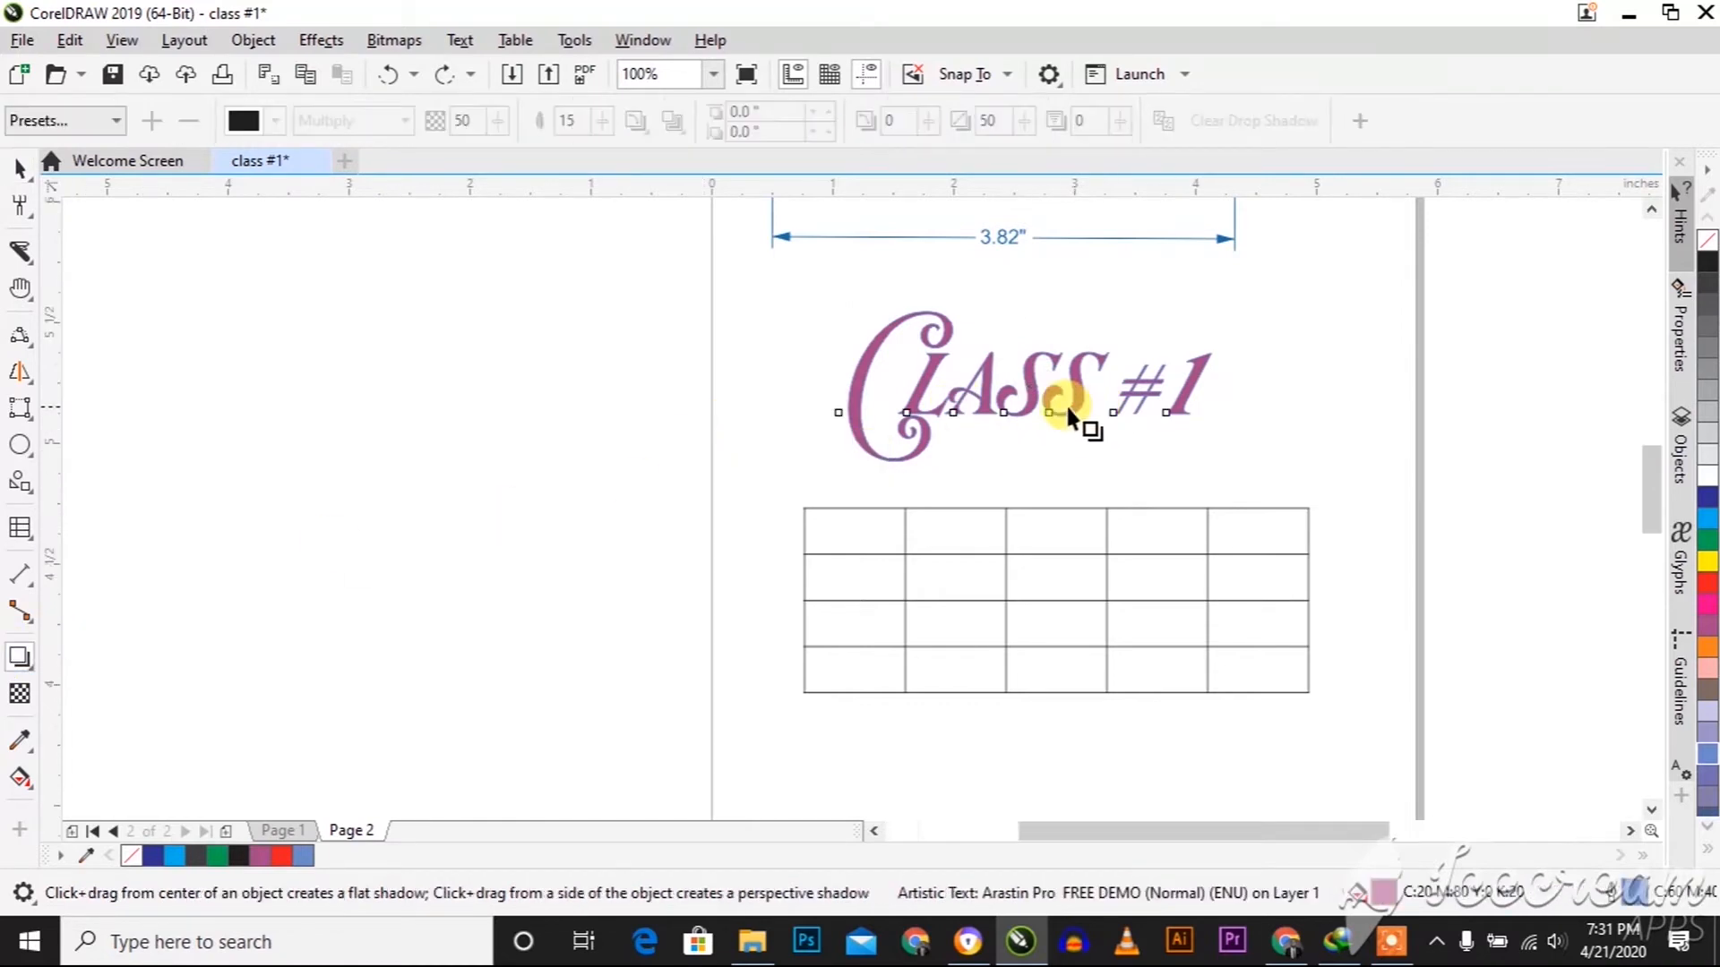
pyautogui.scroll(1, 1085, 428)
pyautogui.moveTo(1083, 430); pyautogui.dragTo(981, 309)
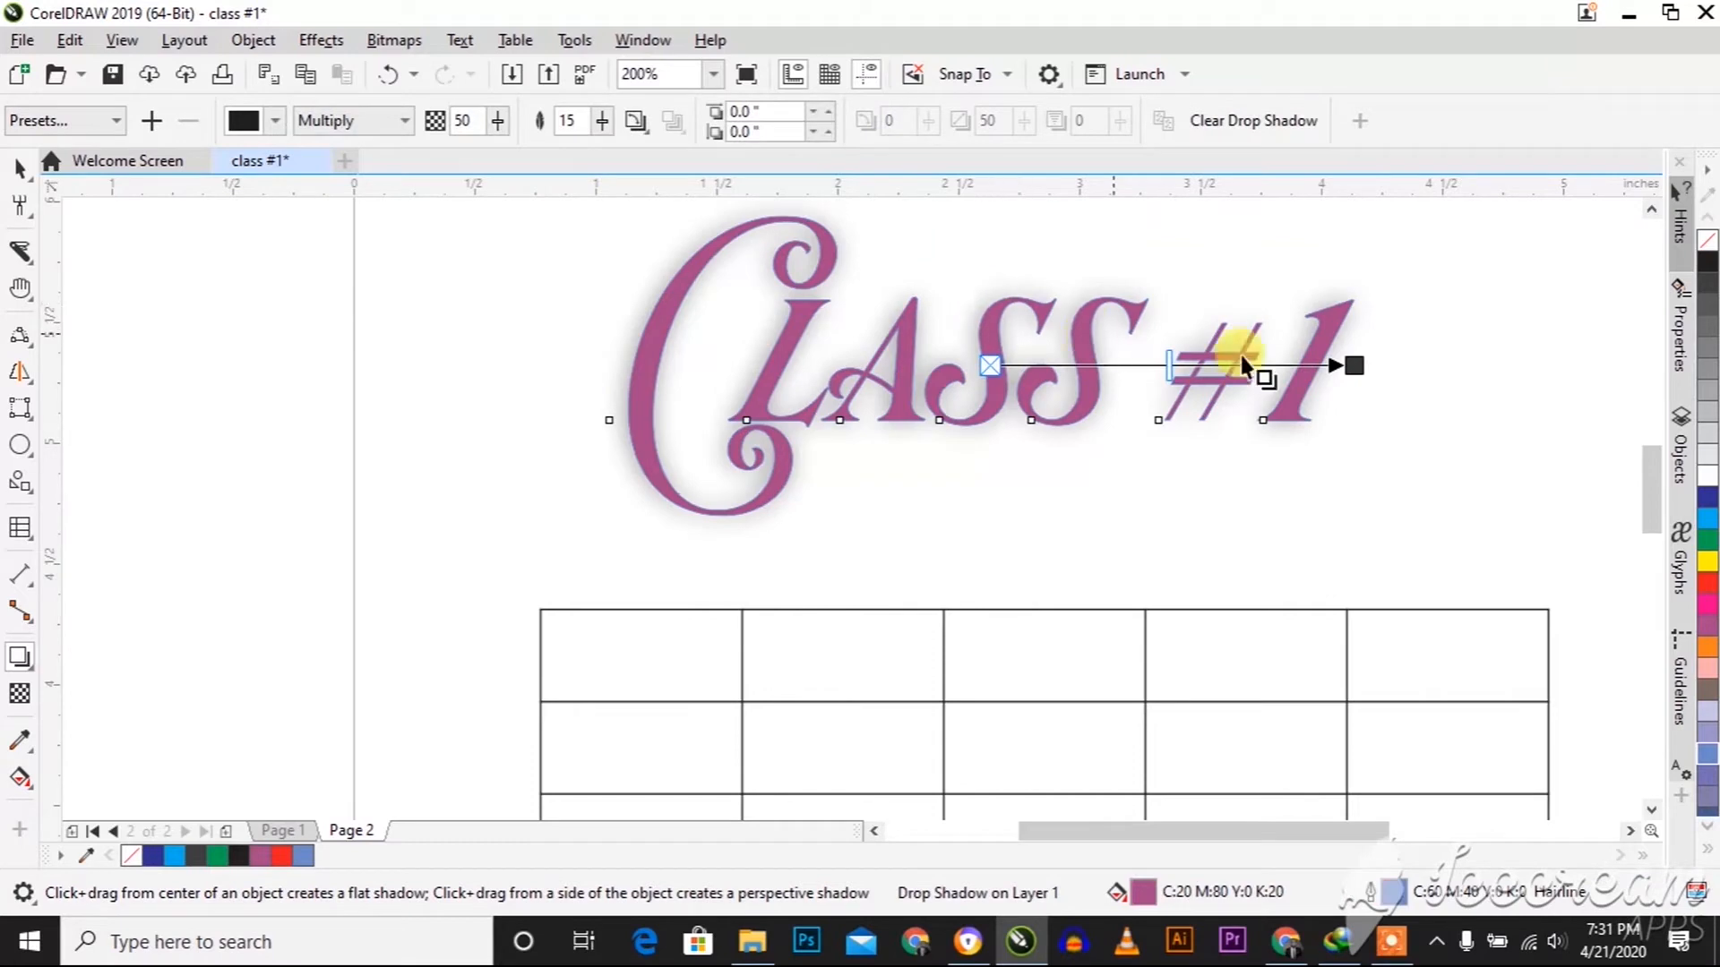
pyautogui.moveTo(1357, 363); pyautogui.dragTo(625, 367)
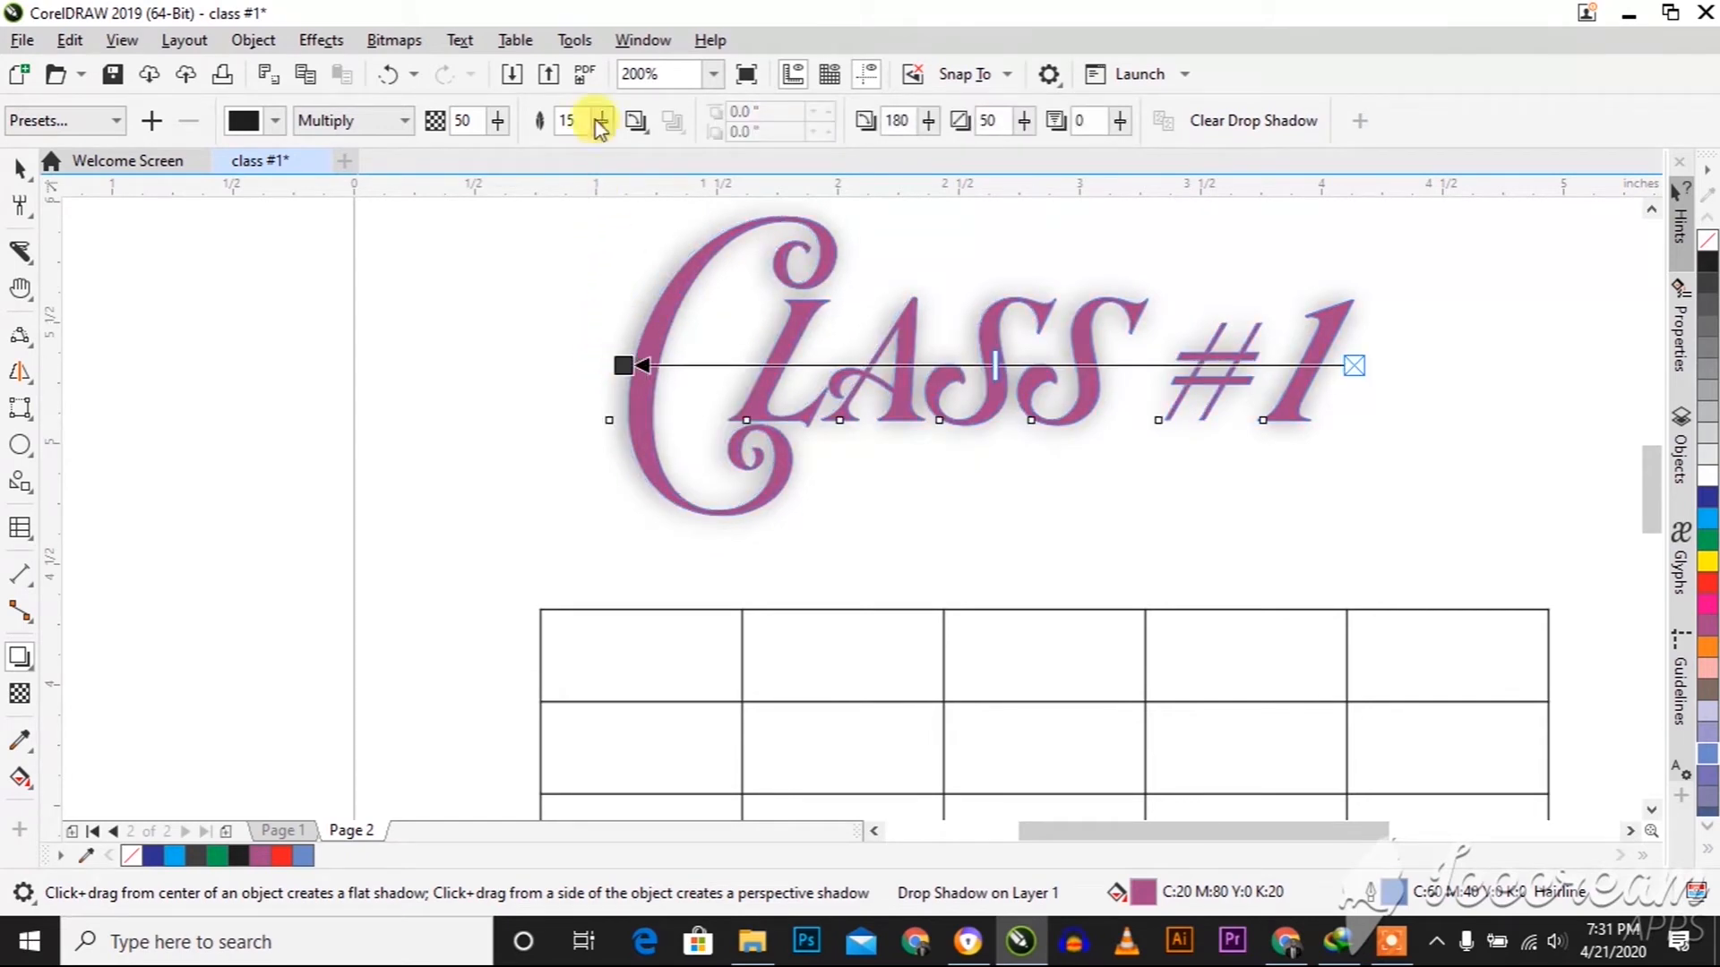
# Set the drop shadow's feathering to 6 and its opacity to 99
pyautogui.moveTo(600, 125); pyautogui.dragTo(599, 166)
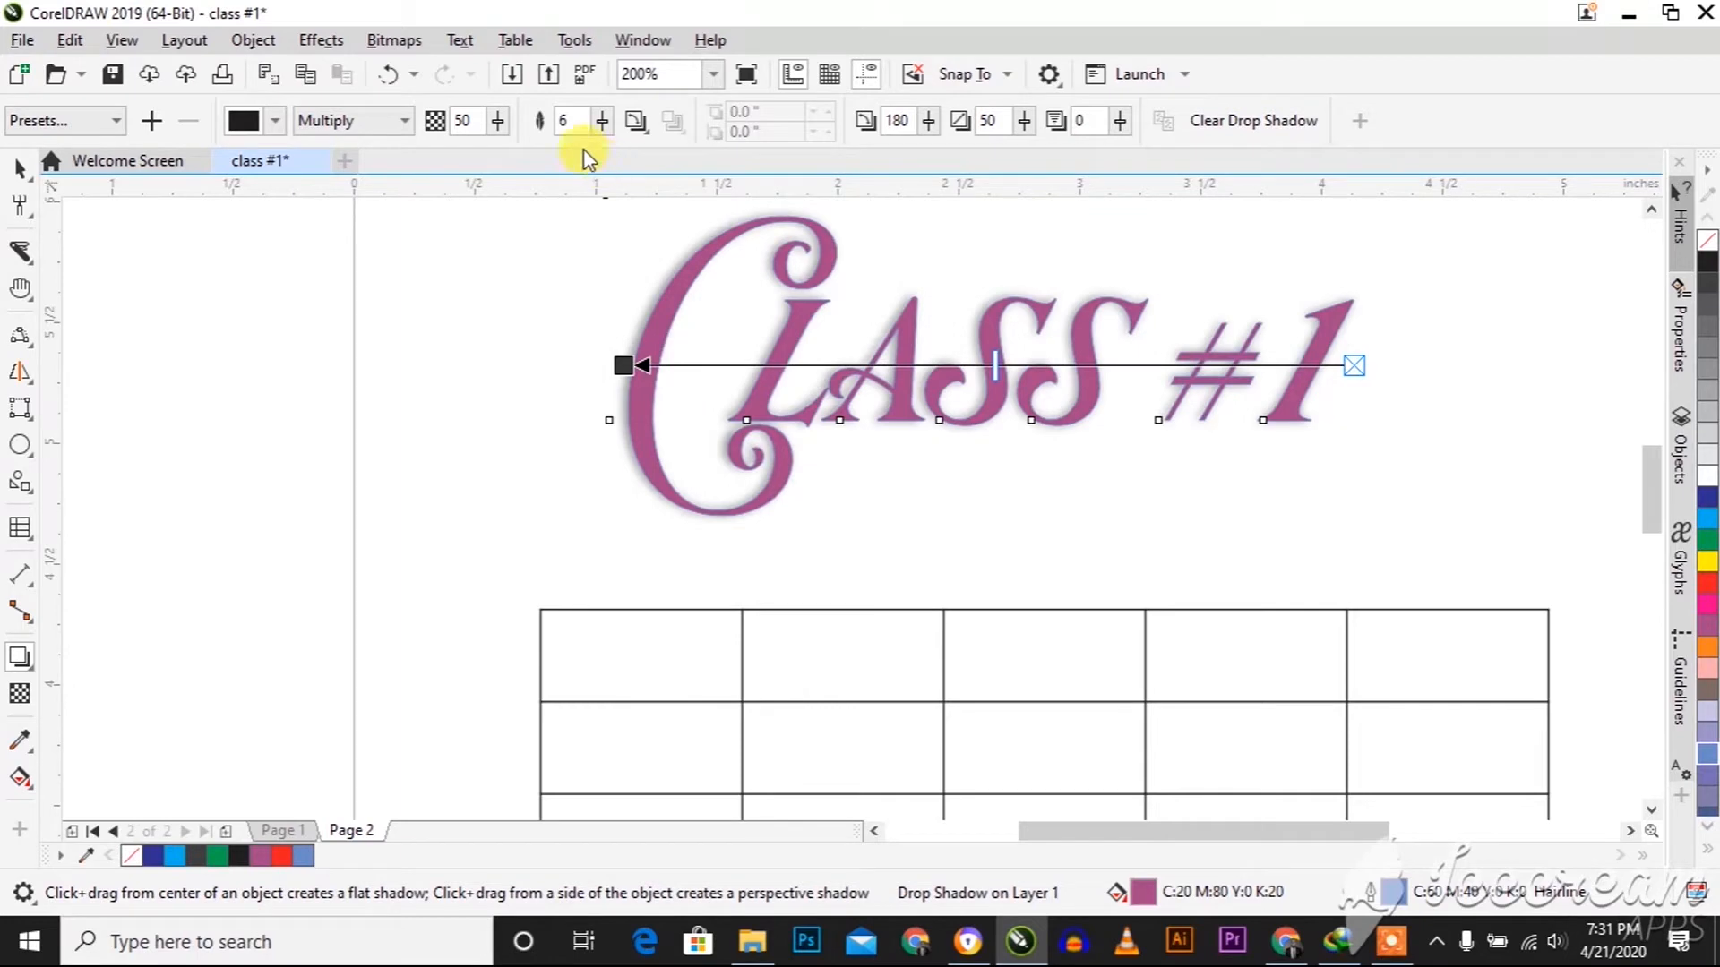
pyautogui.click(497, 123)
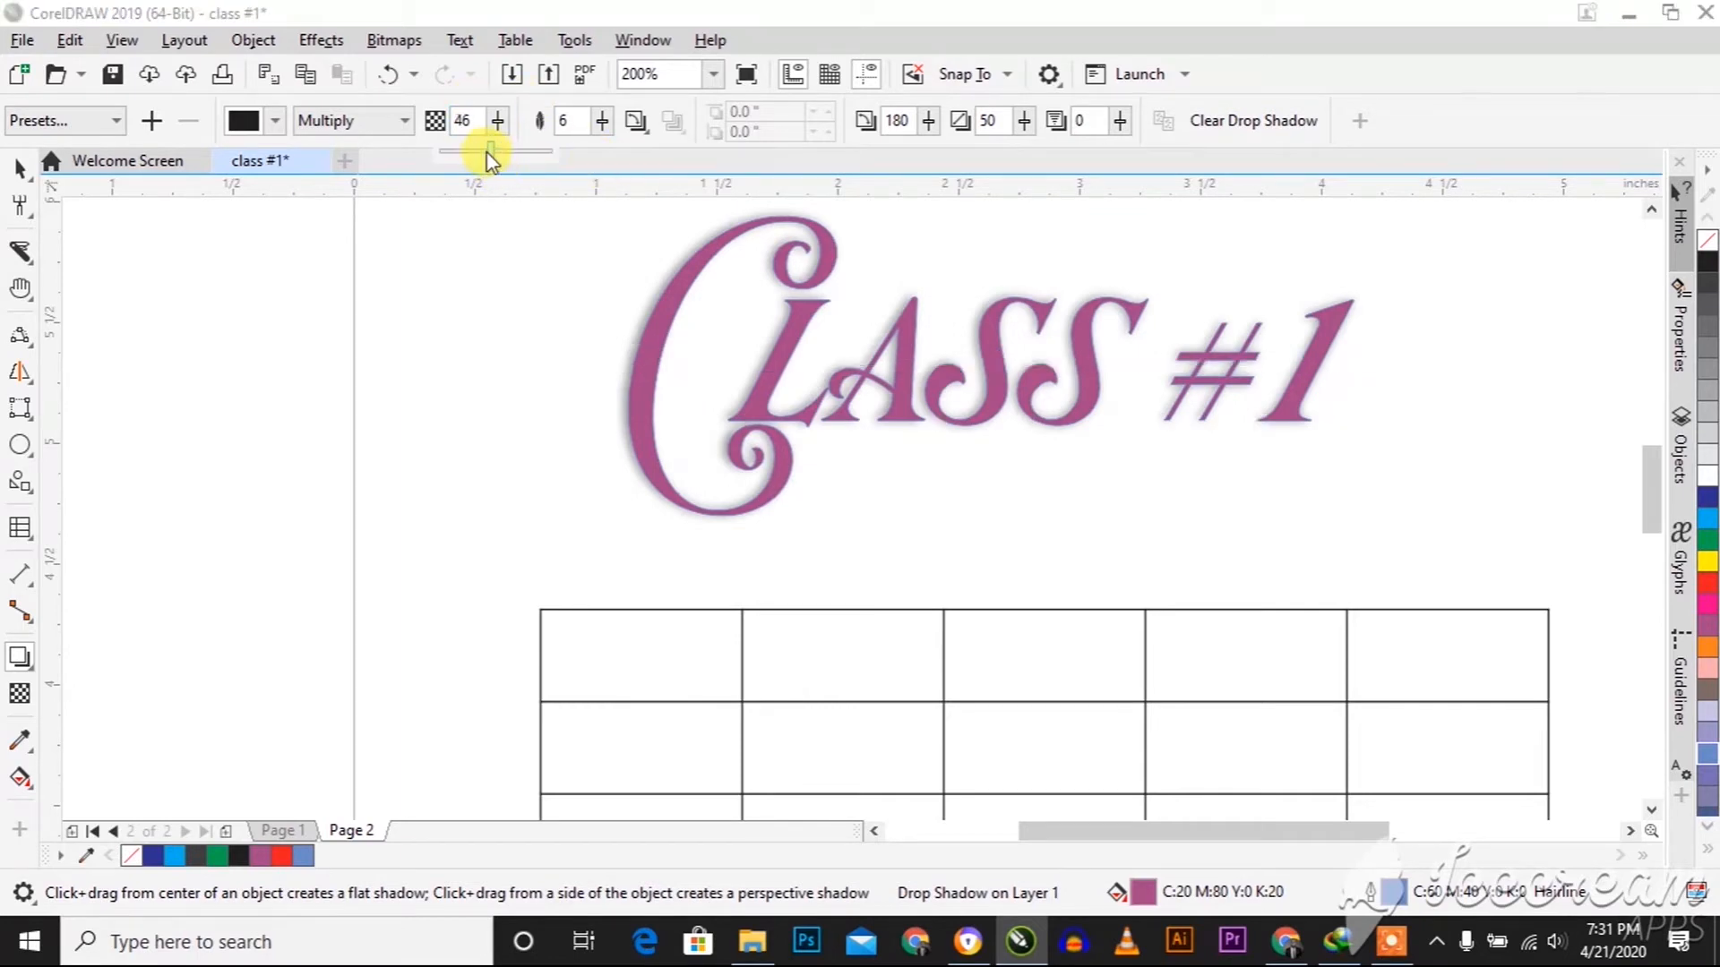
pyautogui.click(498, 122)
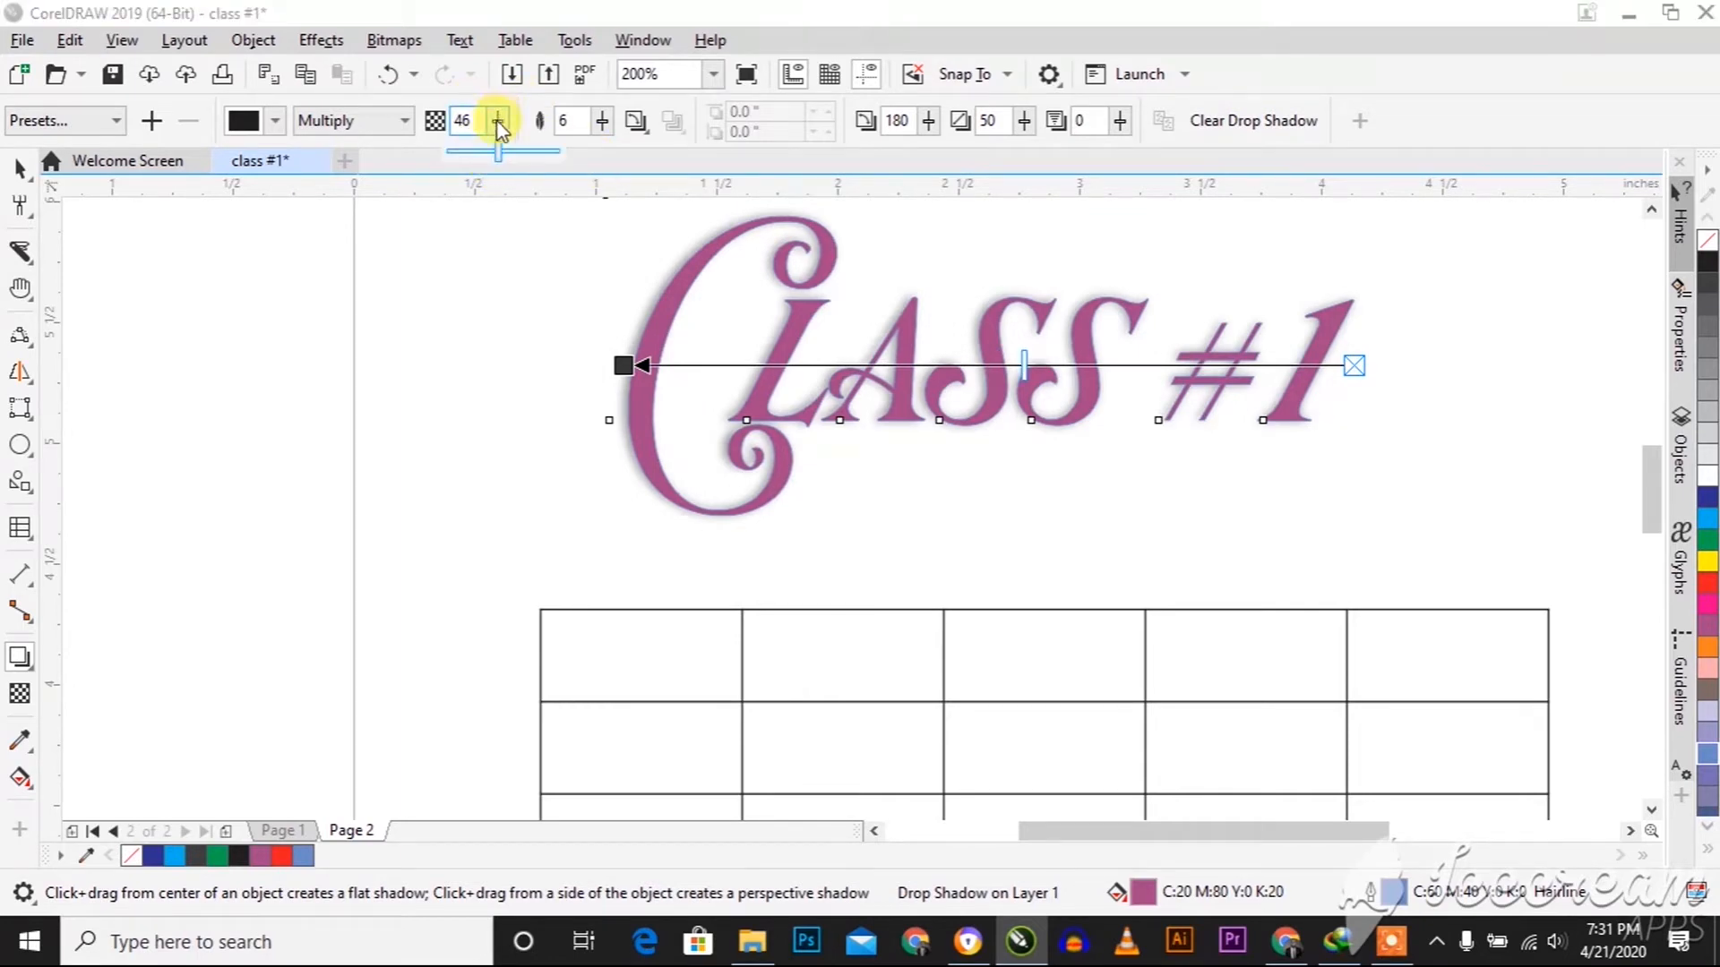
pyautogui.click(476, 154)
pyautogui.click(498, 123)
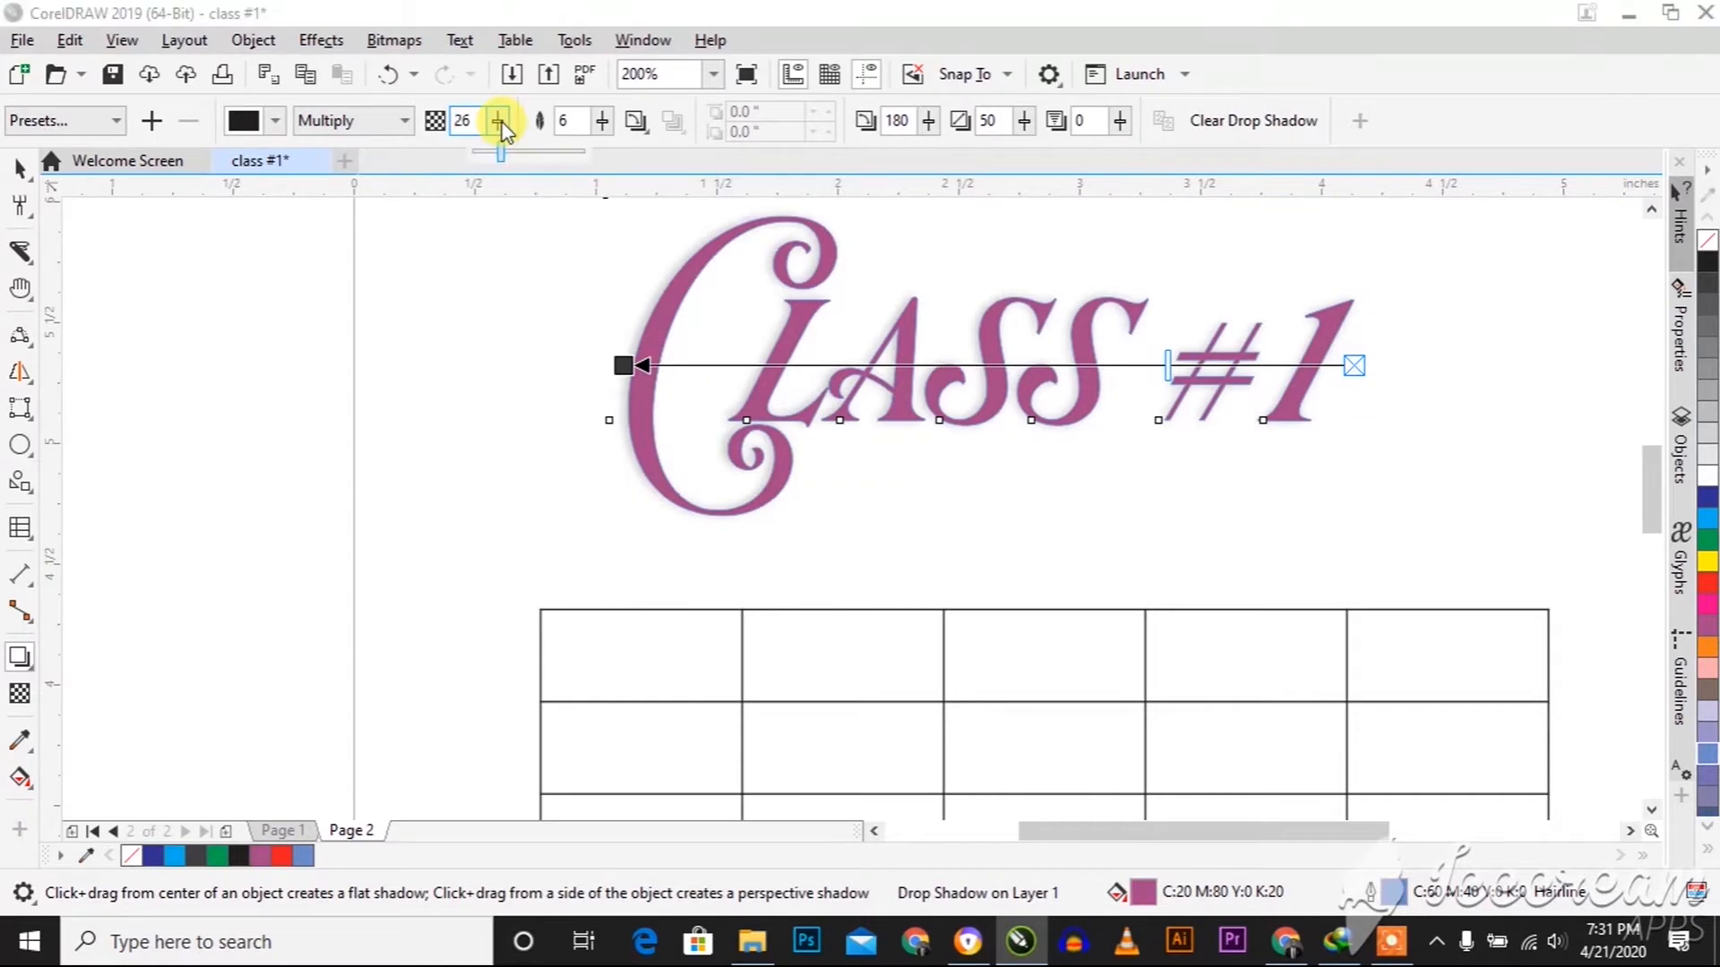
pyautogui.click(497, 157)
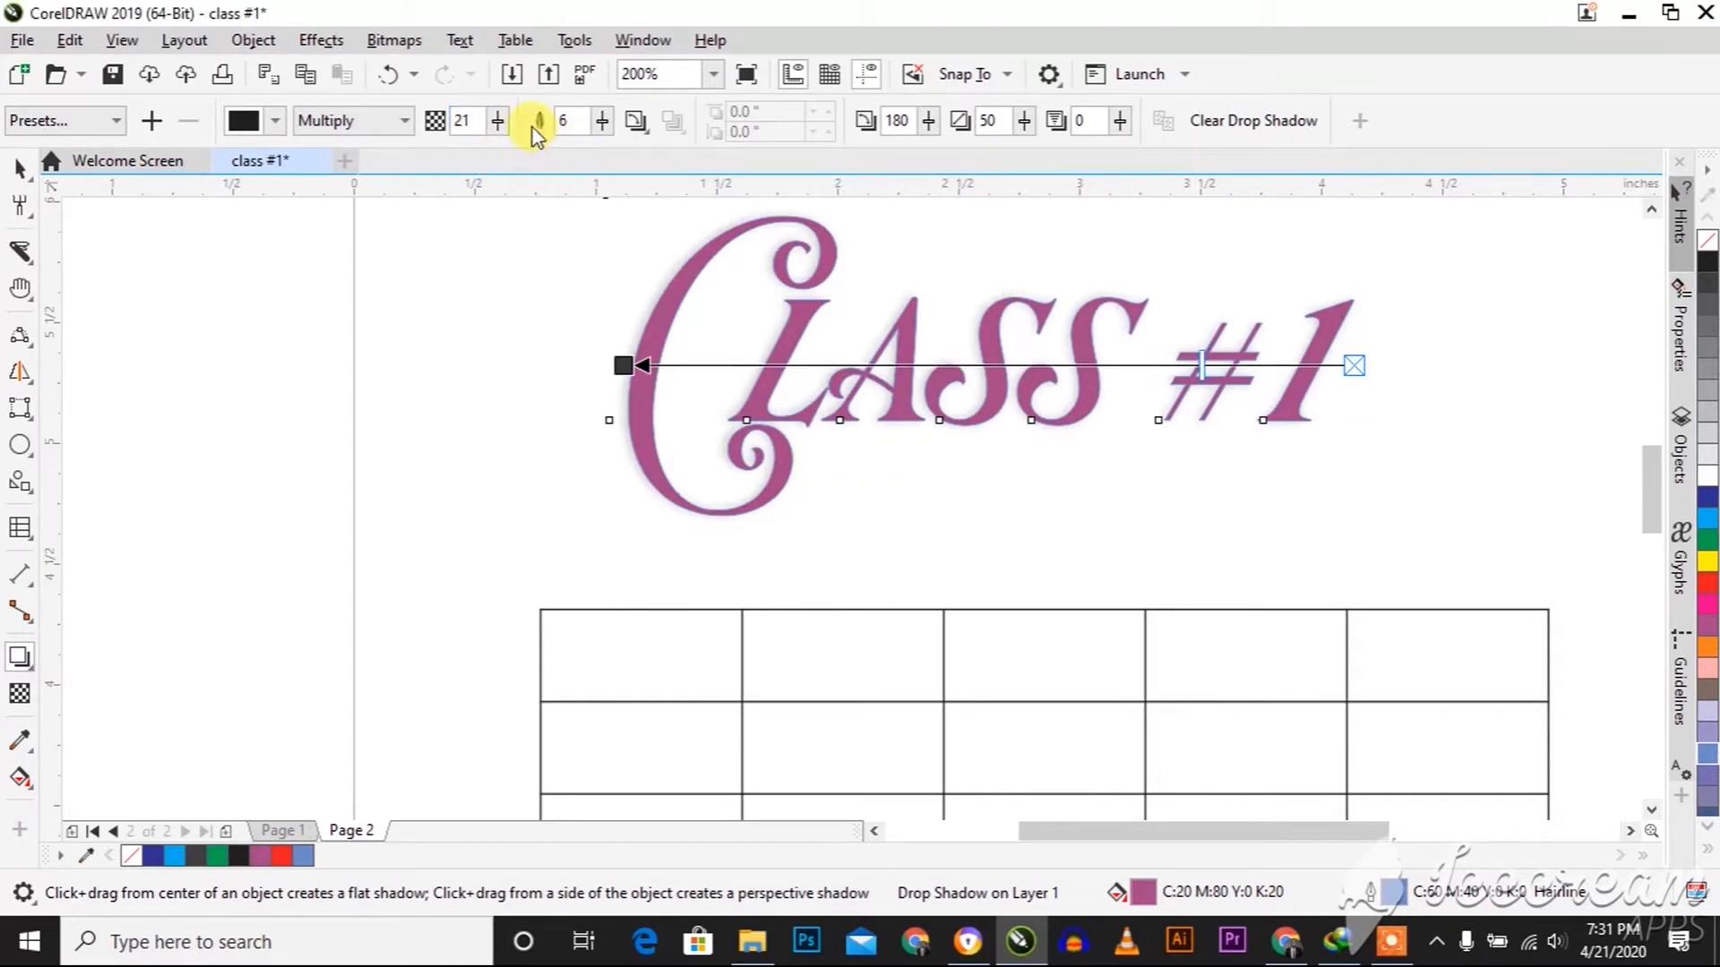
pyautogui.click(498, 122)
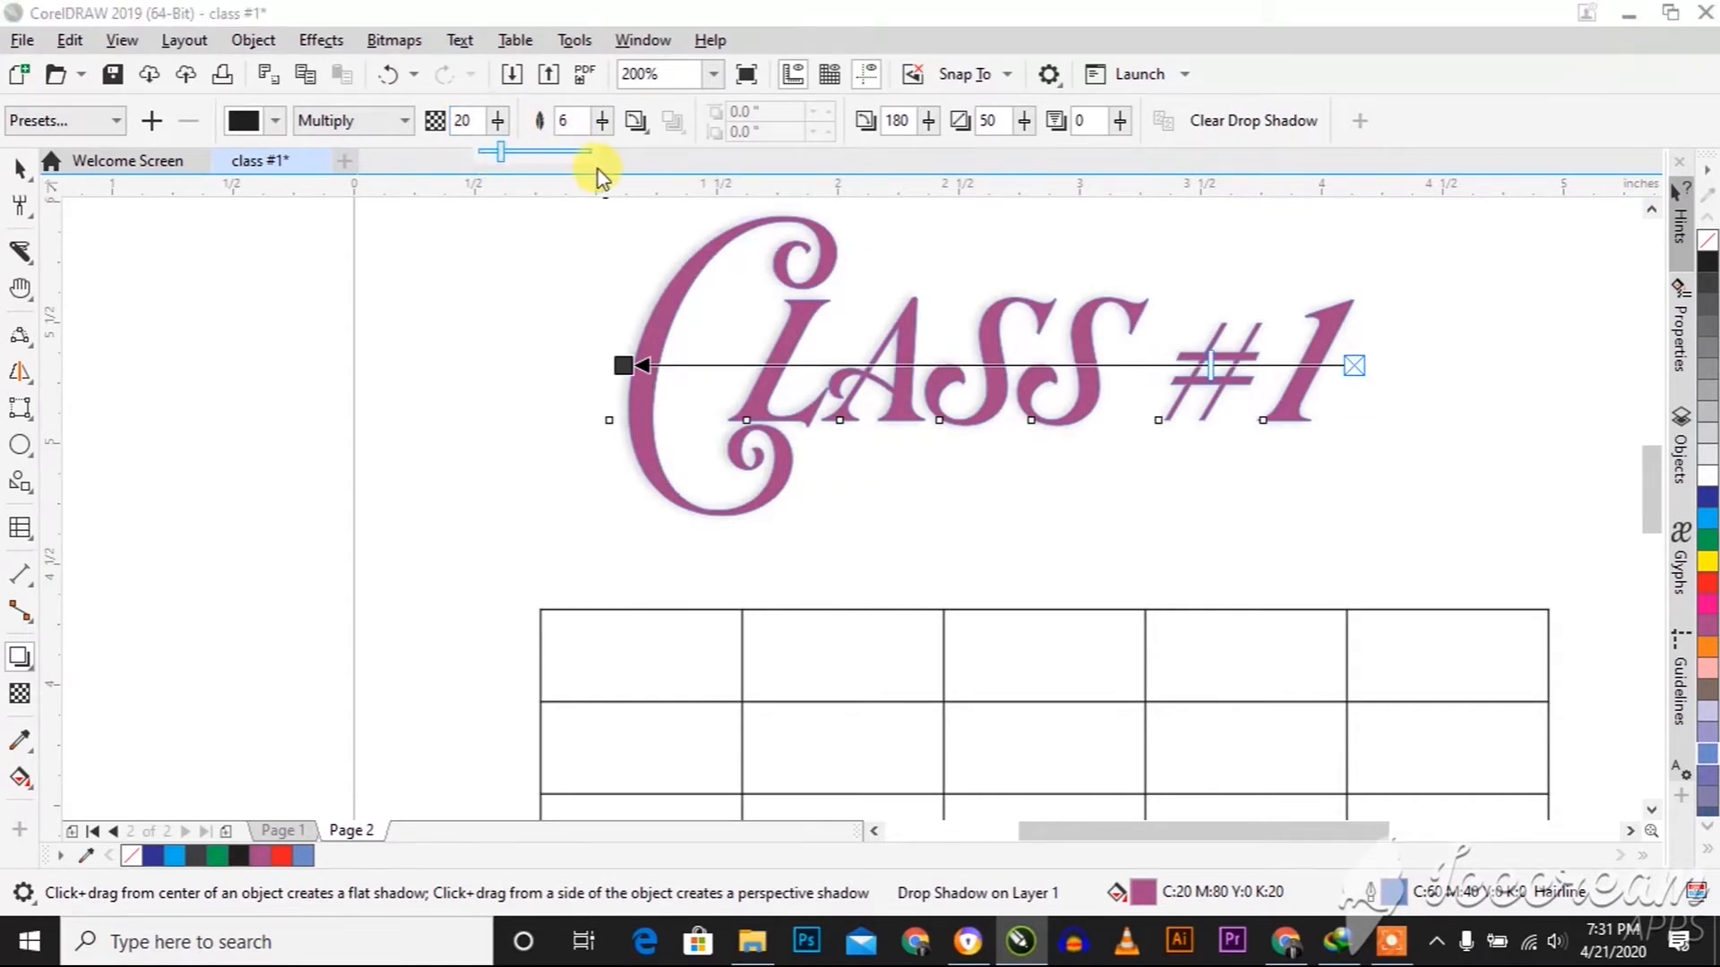
pyautogui.click(594, 152)
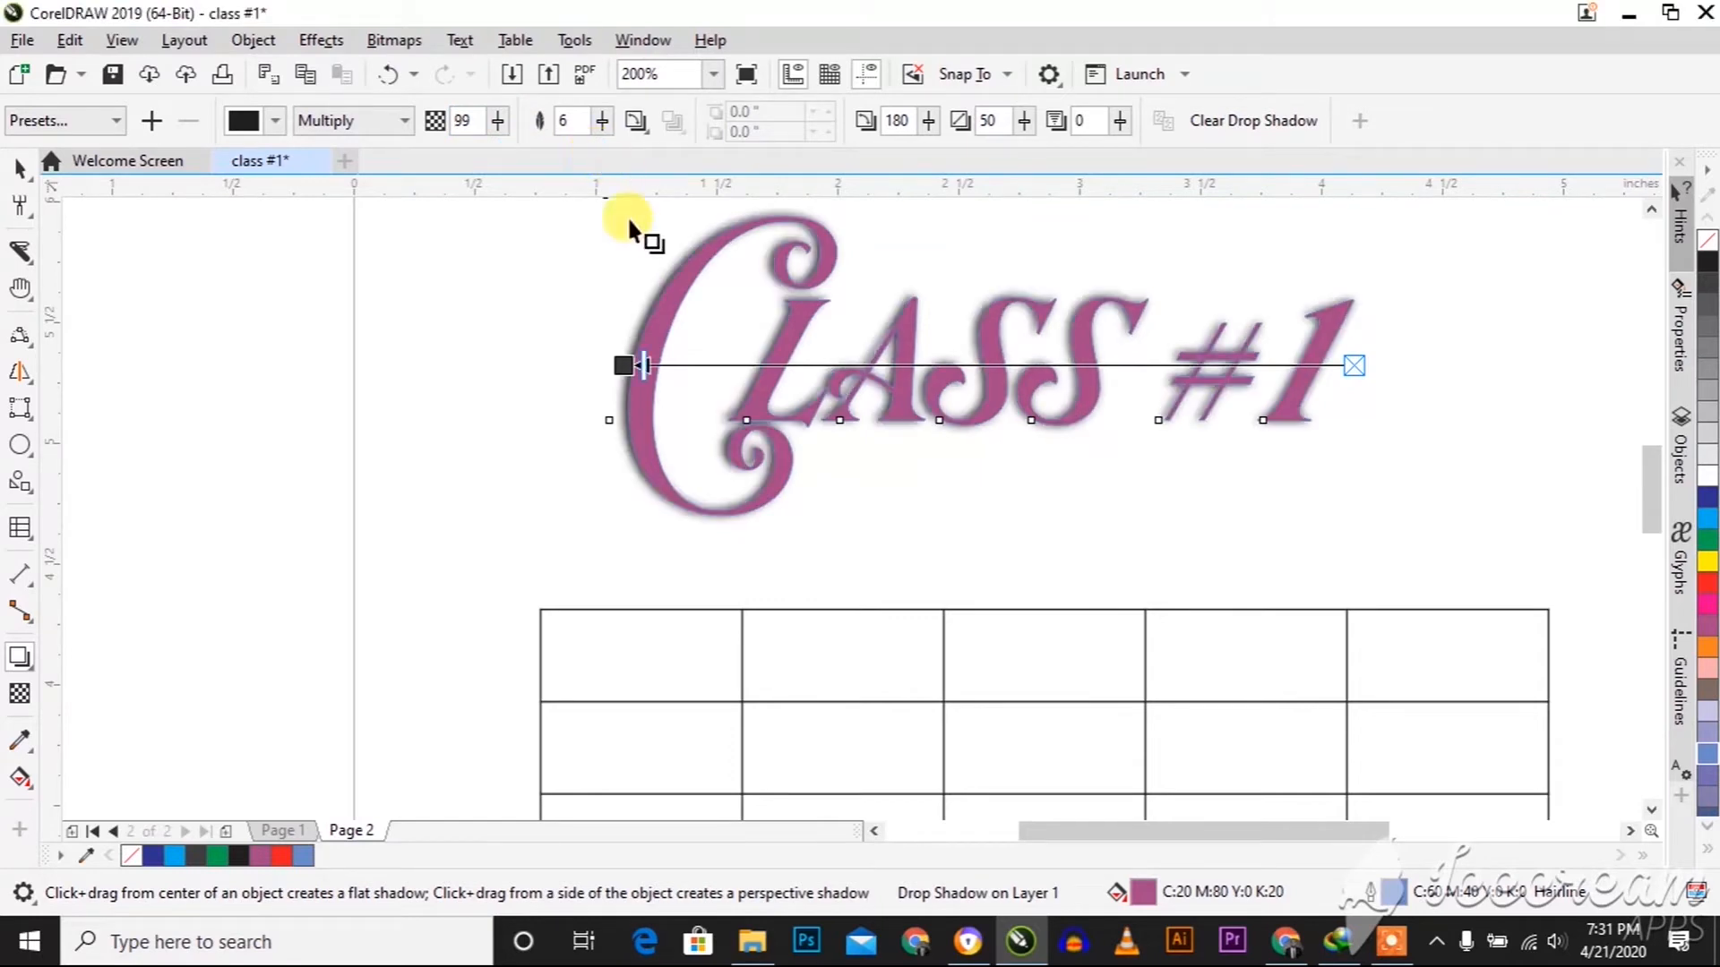
# Change the drop shadow's colour to a bright pinkish red
pyautogui.click(239, 125)
pyautogui.moveTo(367, 269); pyautogui.dragTo(434, 248)
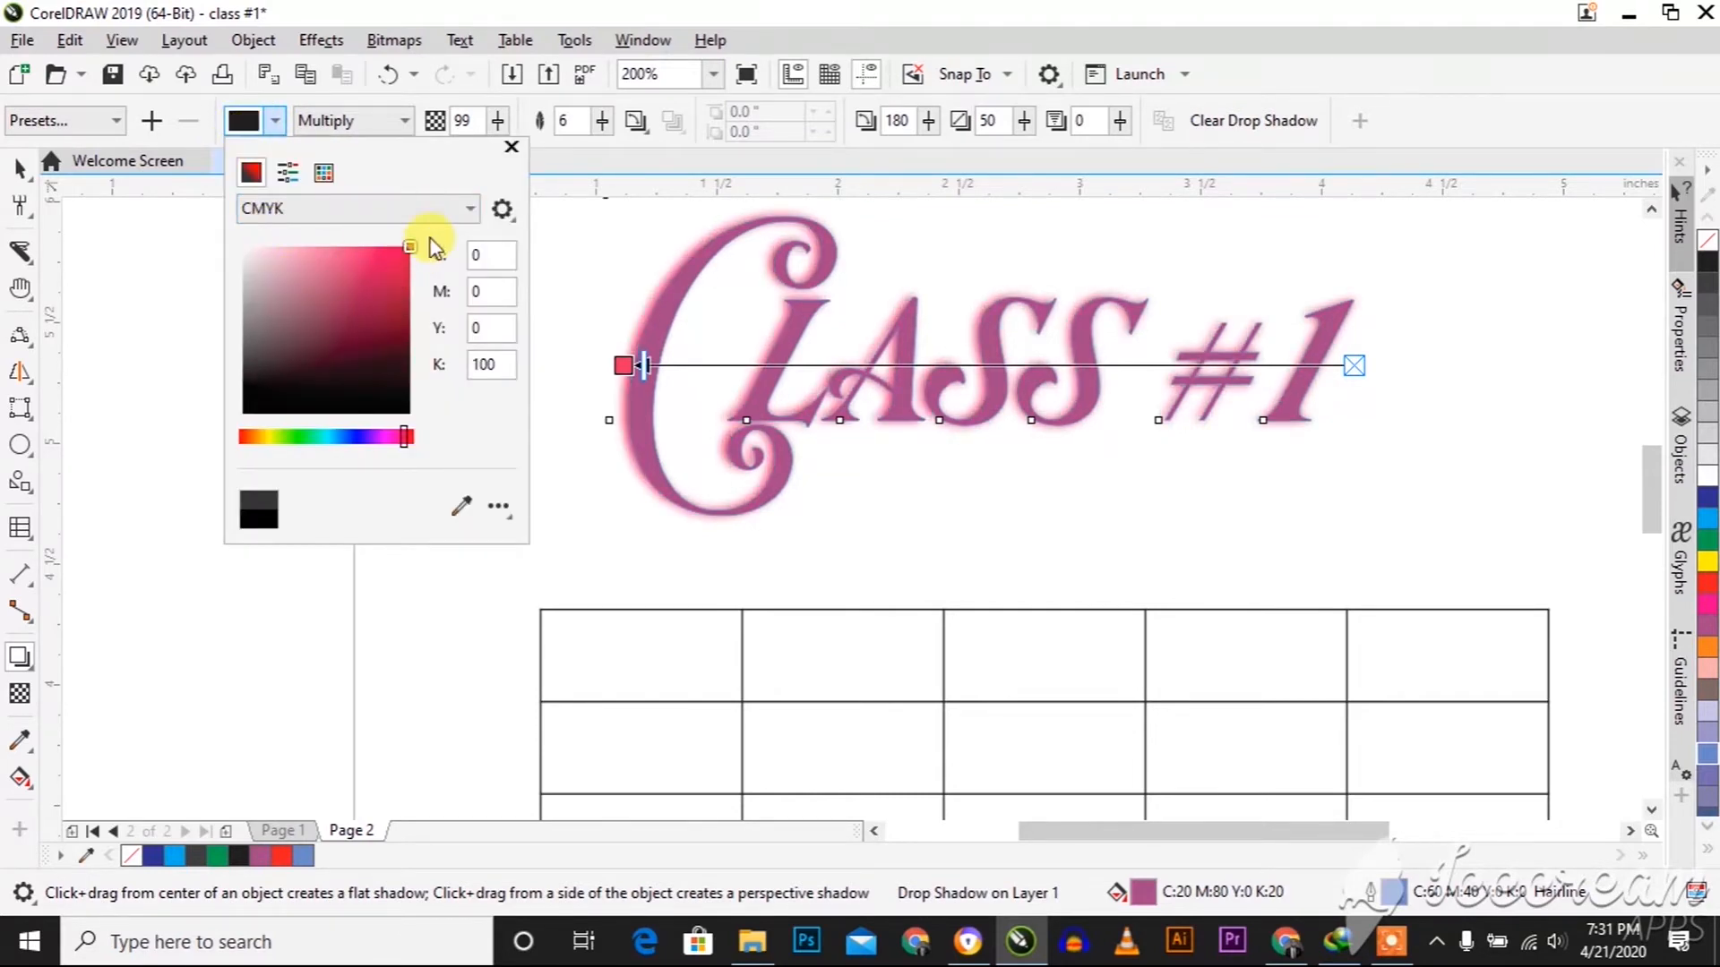
pyautogui.click(557, 251)
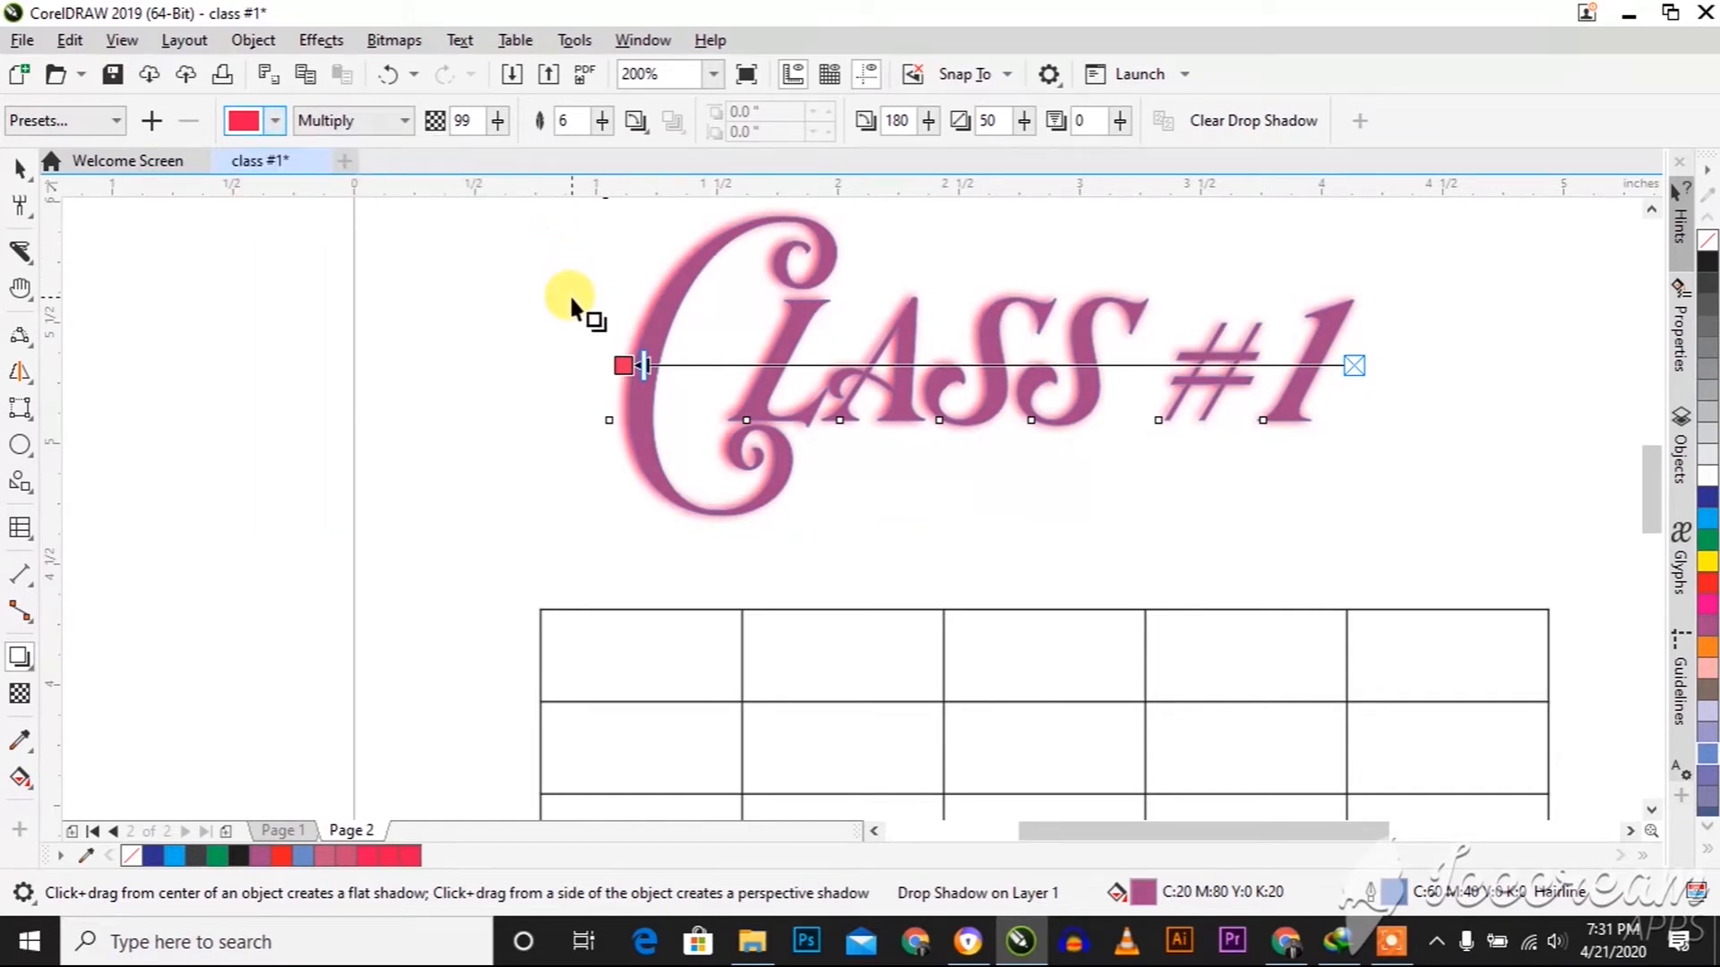
pyautogui.click(29, 670)
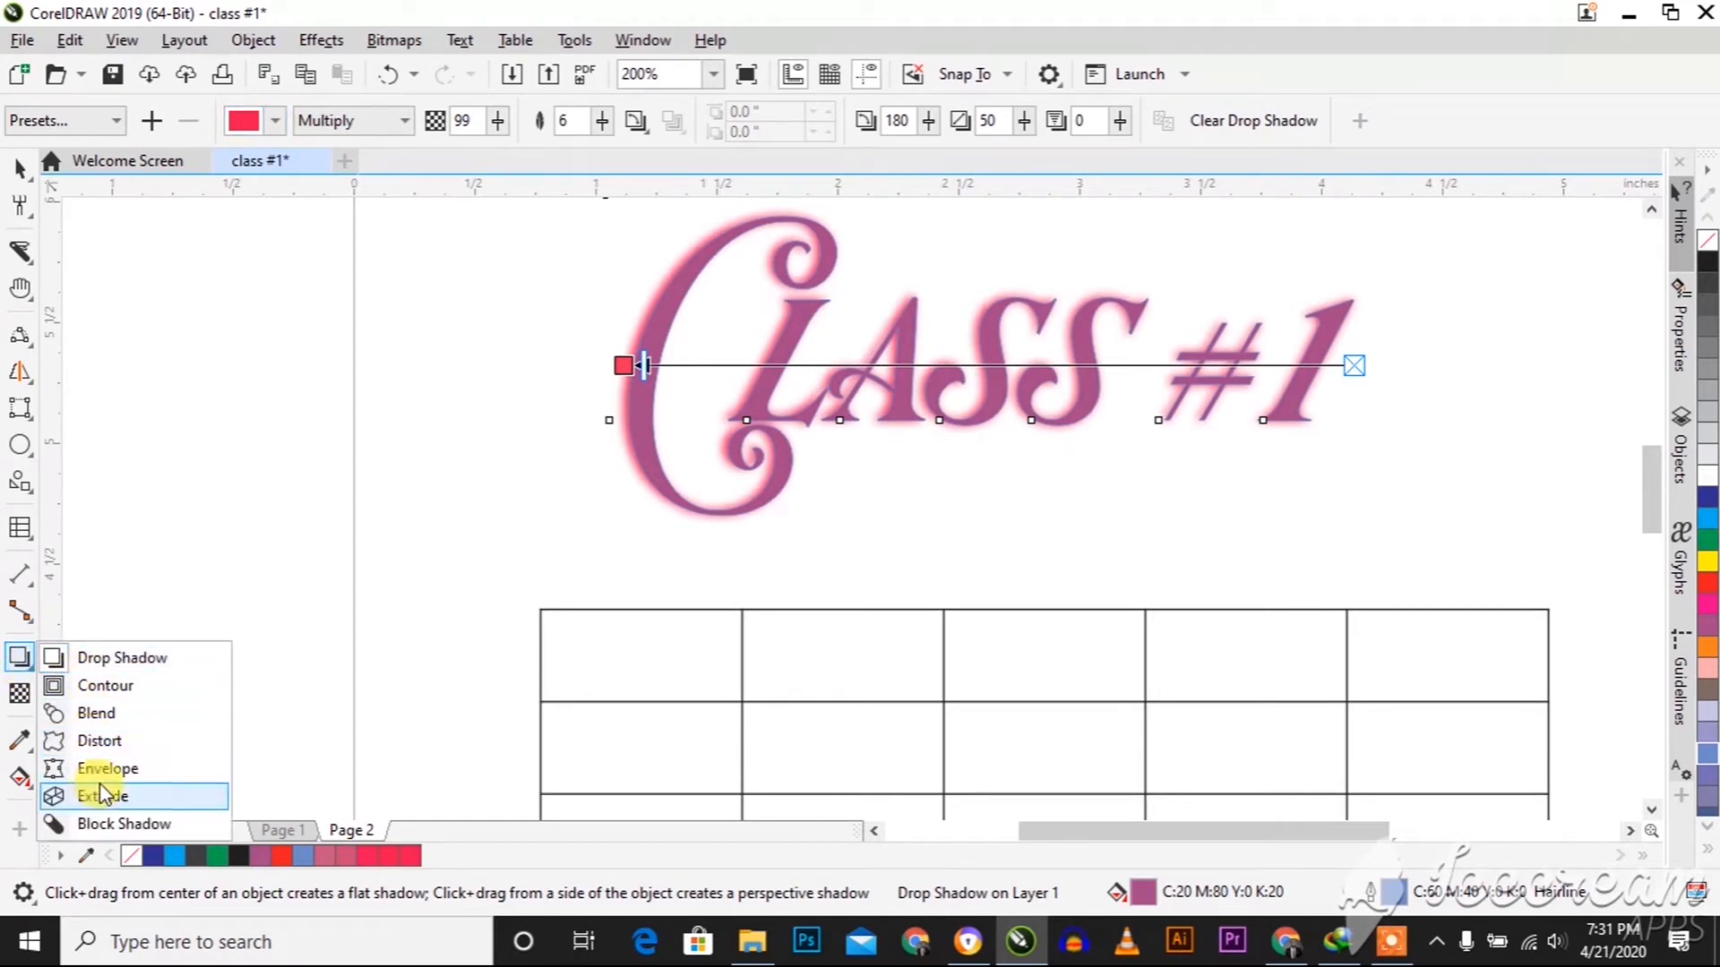
pyautogui.click(9, 184)
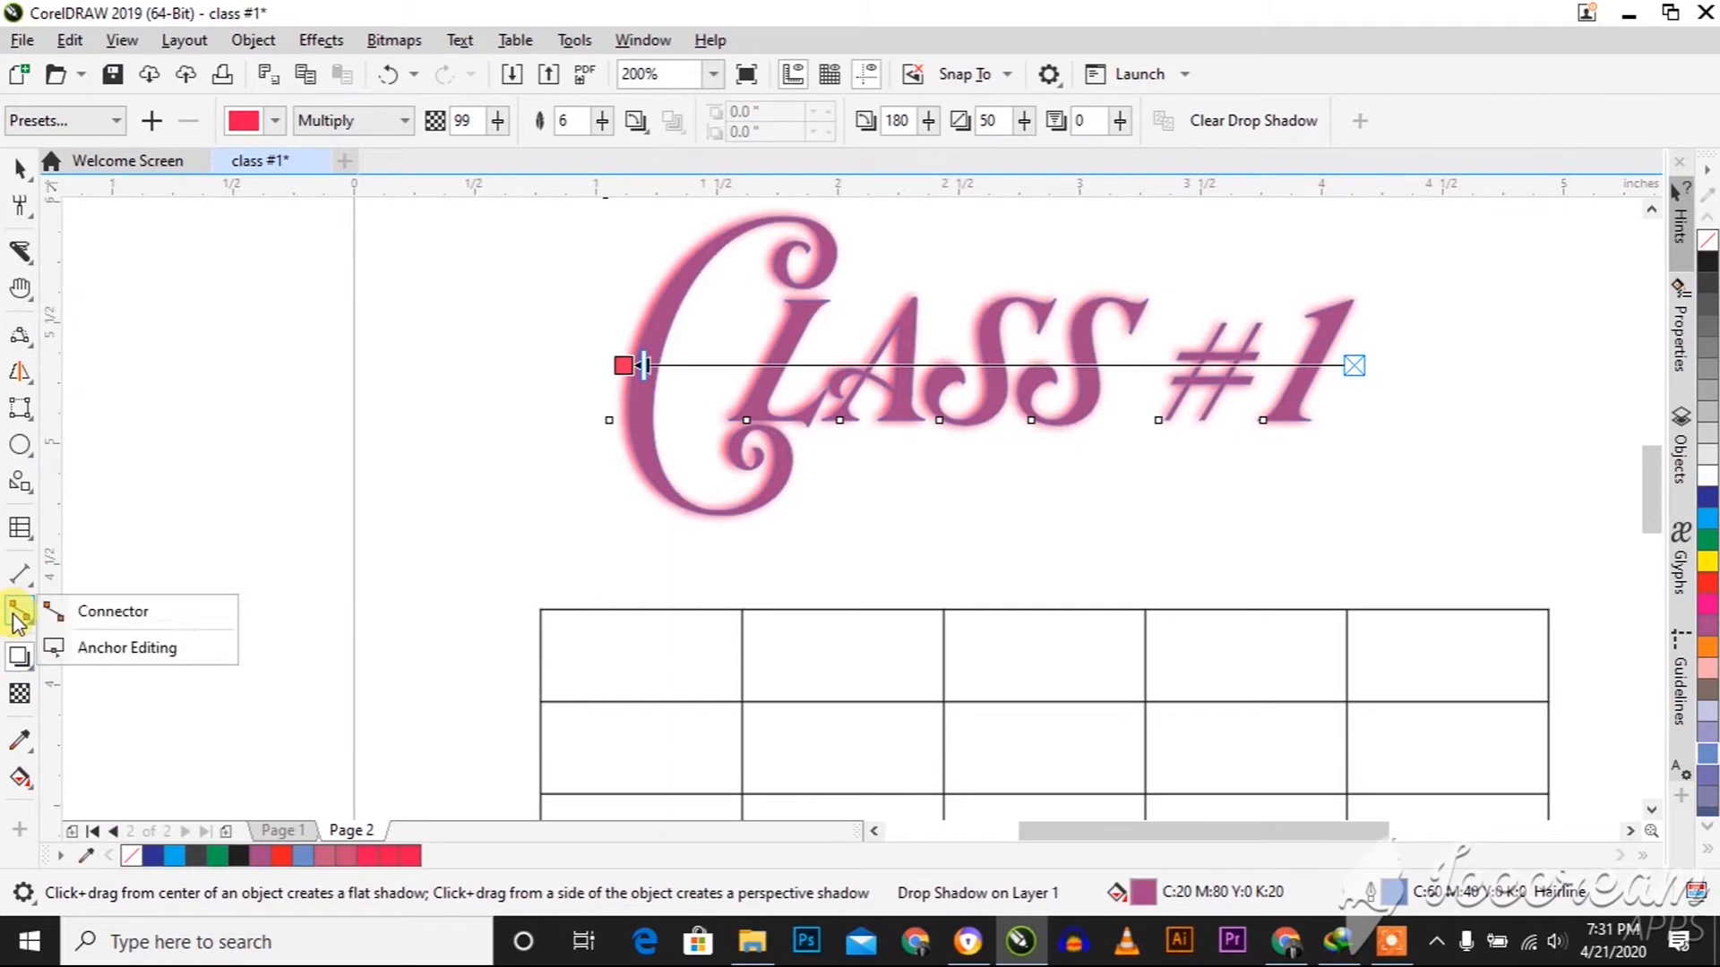
pyautogui.moveTo(16, 663)
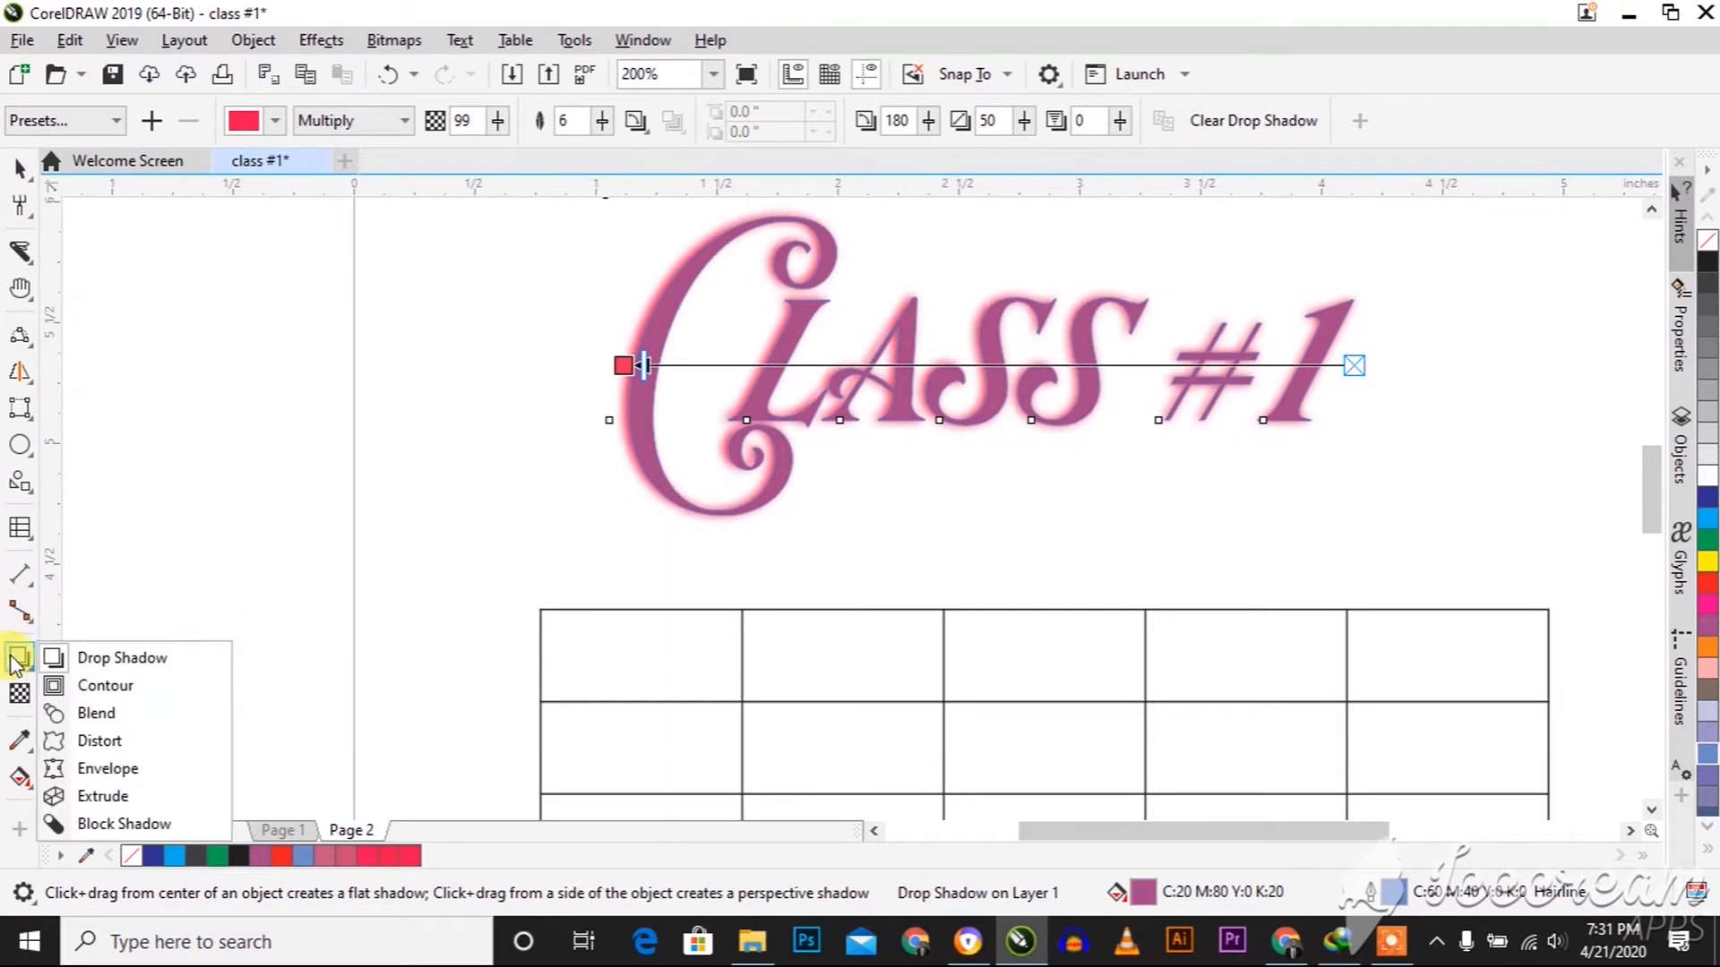
pyautogui.click(86, 690)
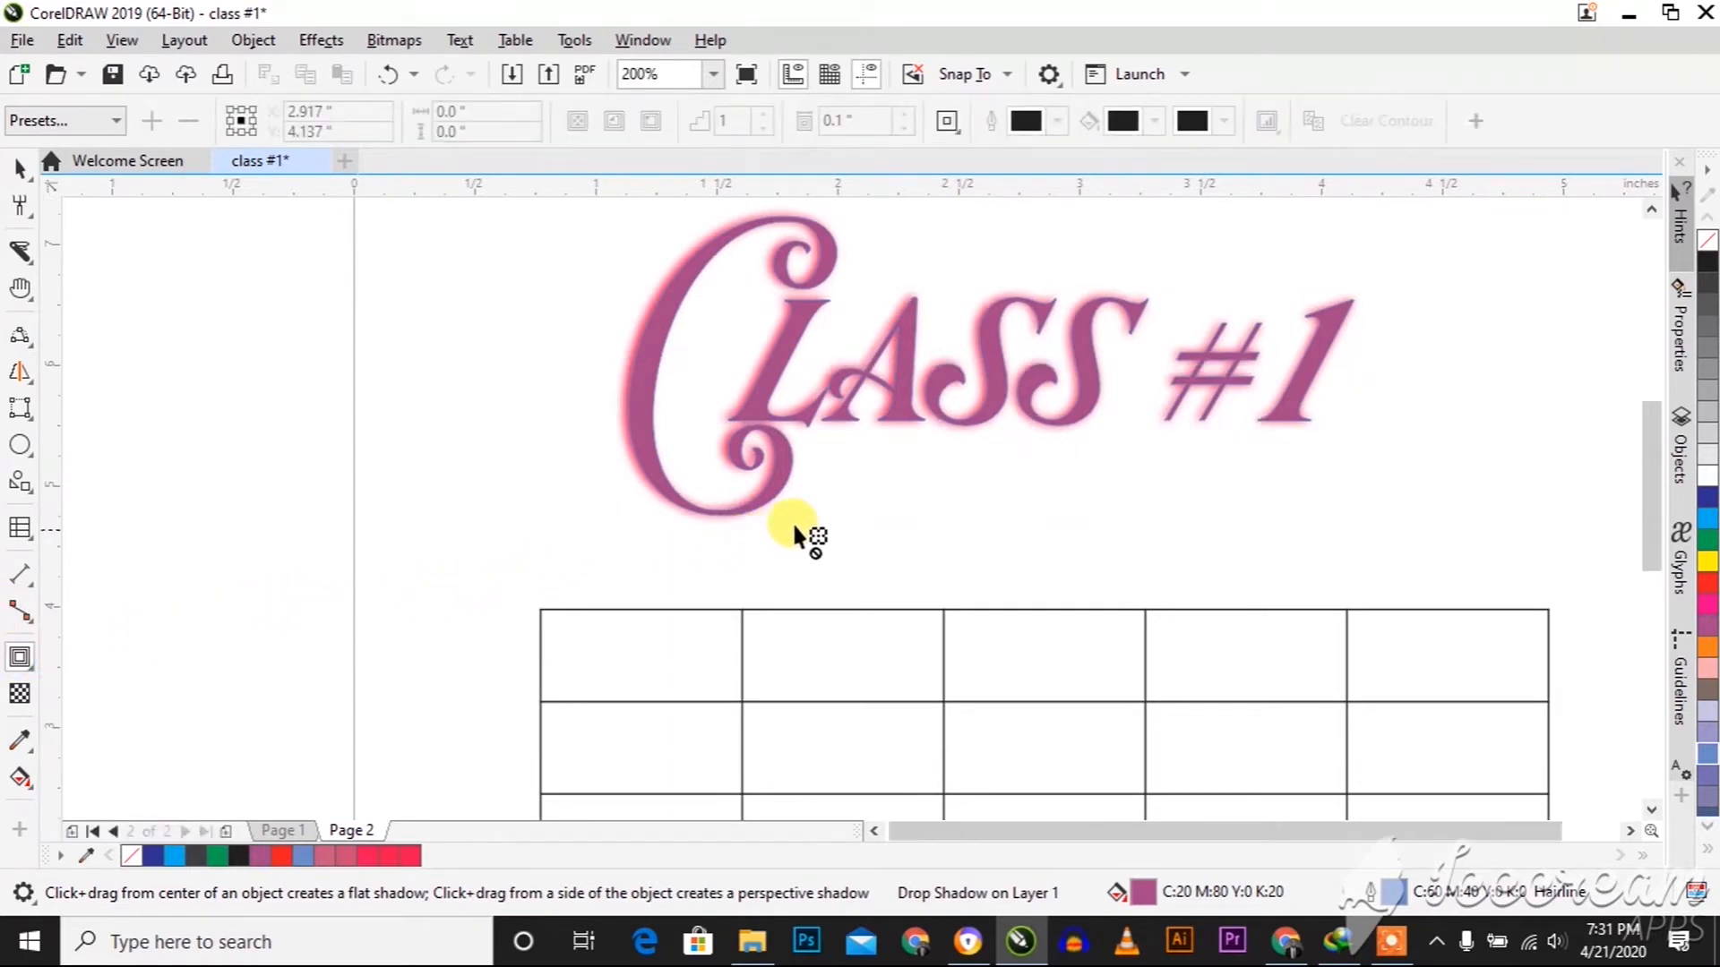
# Place two shadowless copies of the "Class #1" text, one across the page's right edge at about X 6.84, Y 5.55 inches and one left of the page
pyautogui.scroll(-1, 779, 532)
pyautogui.click(807, 520)
pyautogui.press('space')
pyautogui.moveTo(832, 462); pyautogui.dragTo(1344, 438)
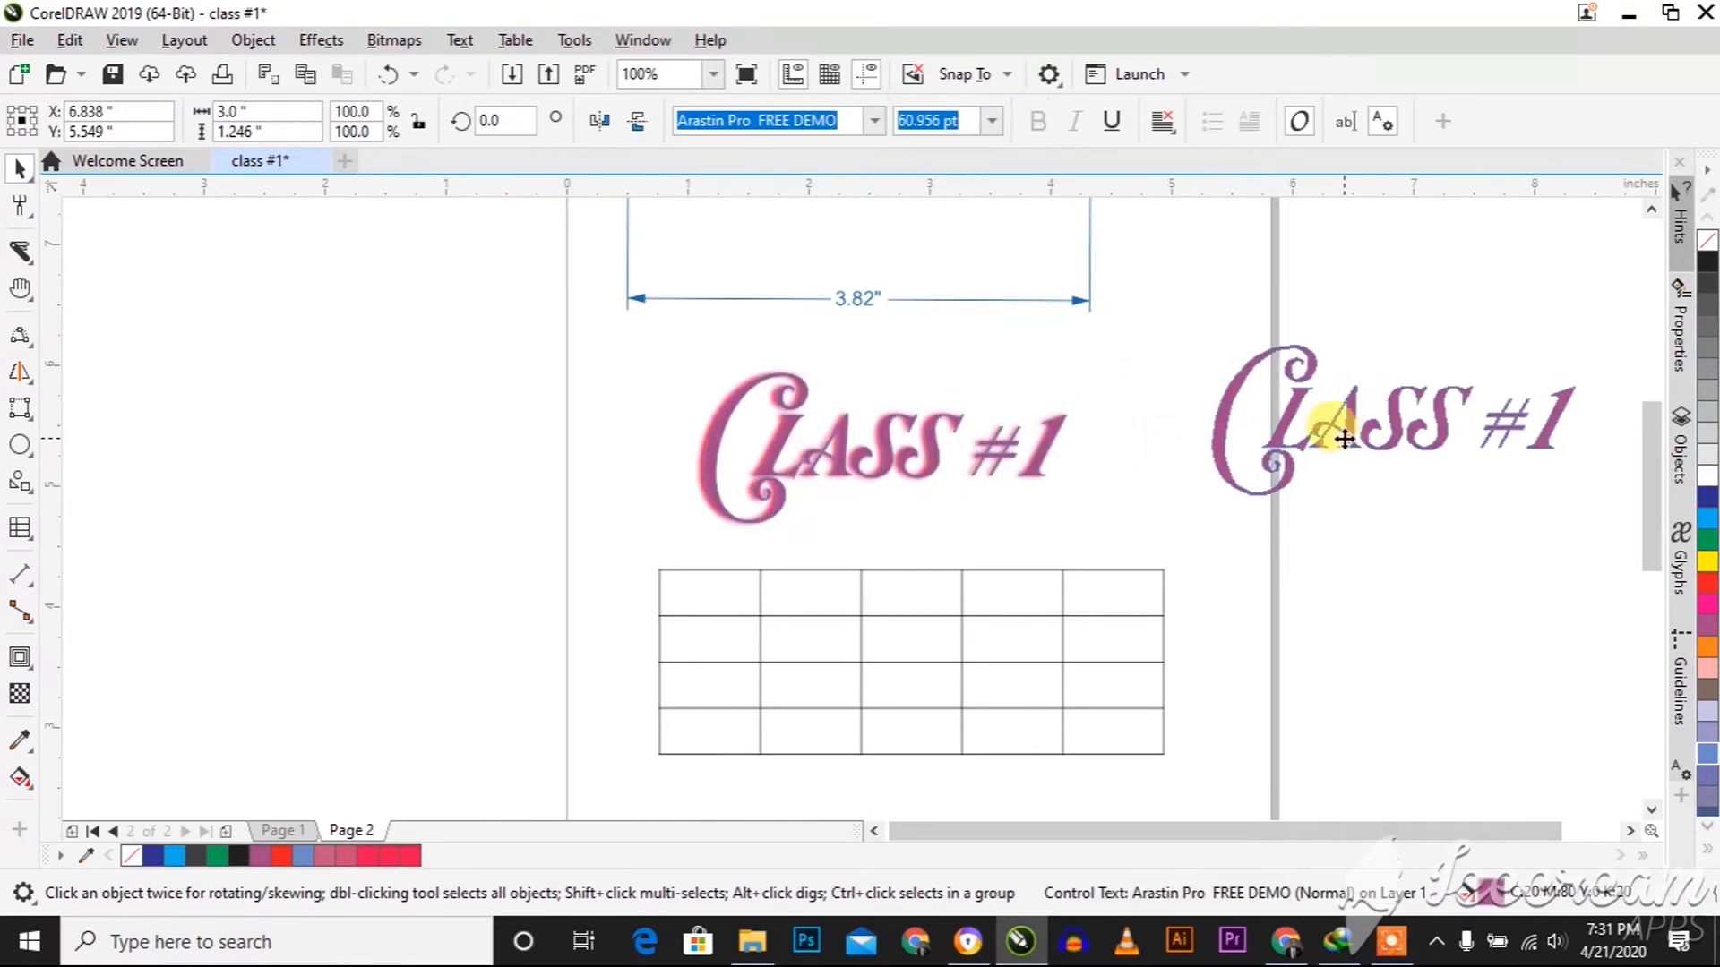
pyautogui.click(890, 438)
pyautogui.moveTo(890, 438); pyautogui.dragTo(305, 420)
# Move the table off the page to the left and the left text copy below the shadowed text, at about X 2.93, Y 3.76 inches
pyautogui.click(860, 459)
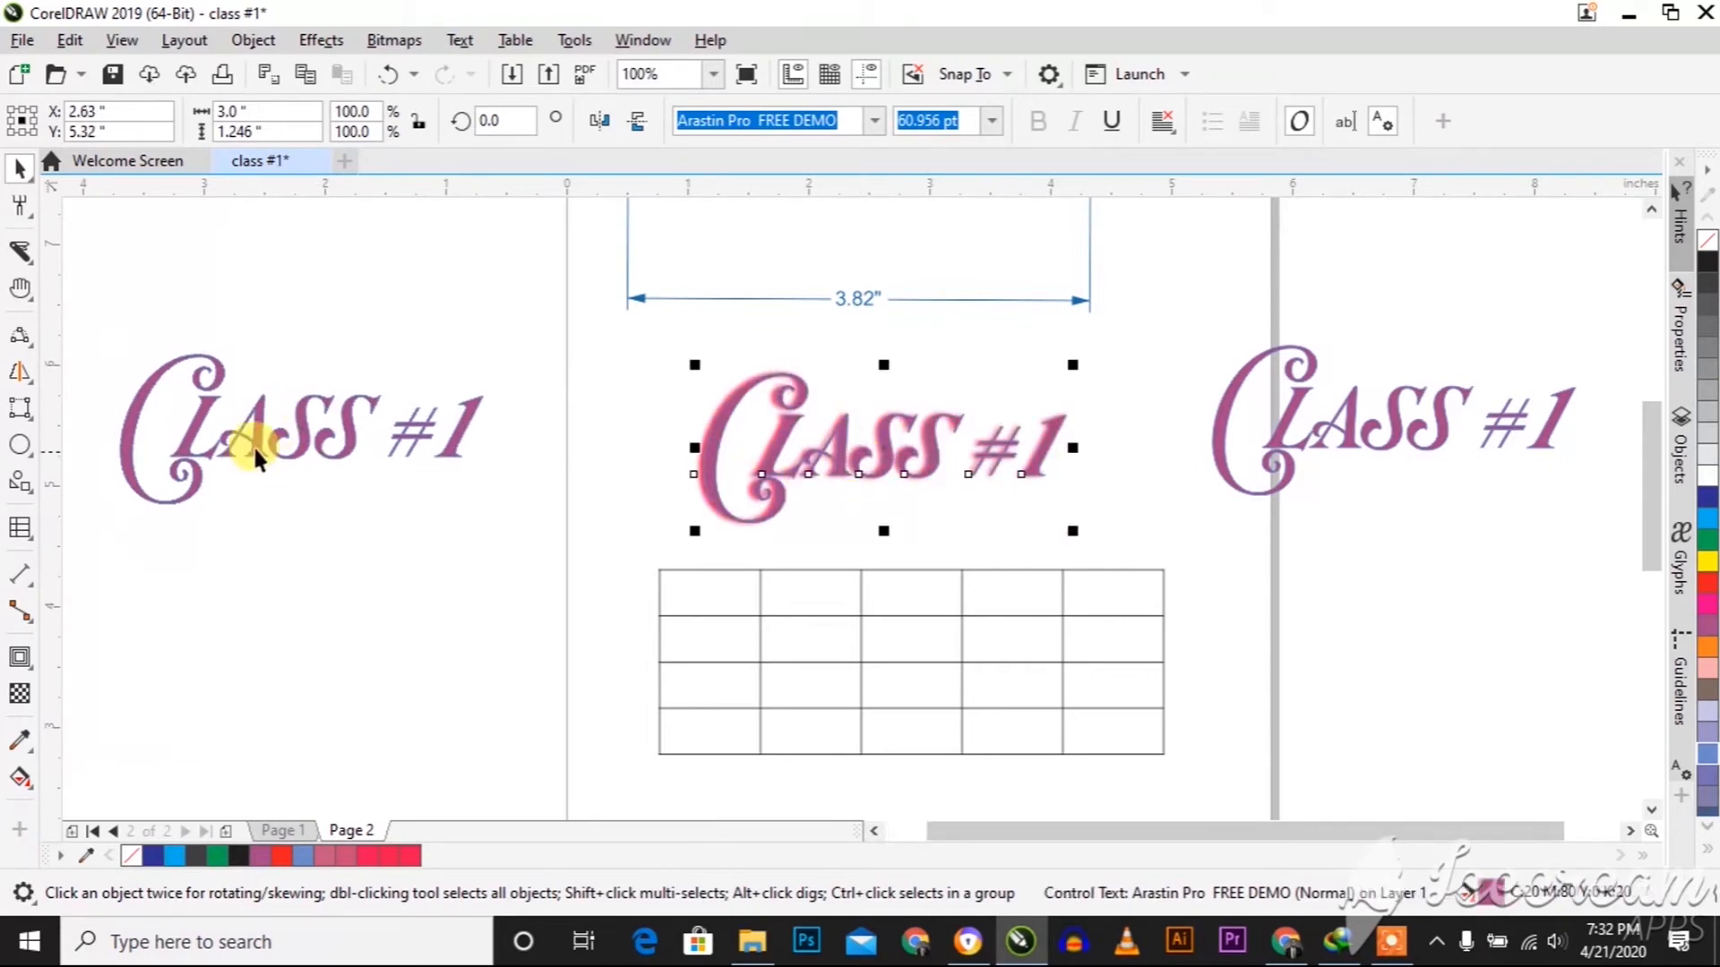
pyautogui.moveTo(779, 595); pyautogui.dragTo(206, 553)
pyautogui.moveTo(369, 427); pyautogui.dragTo(900, 614)
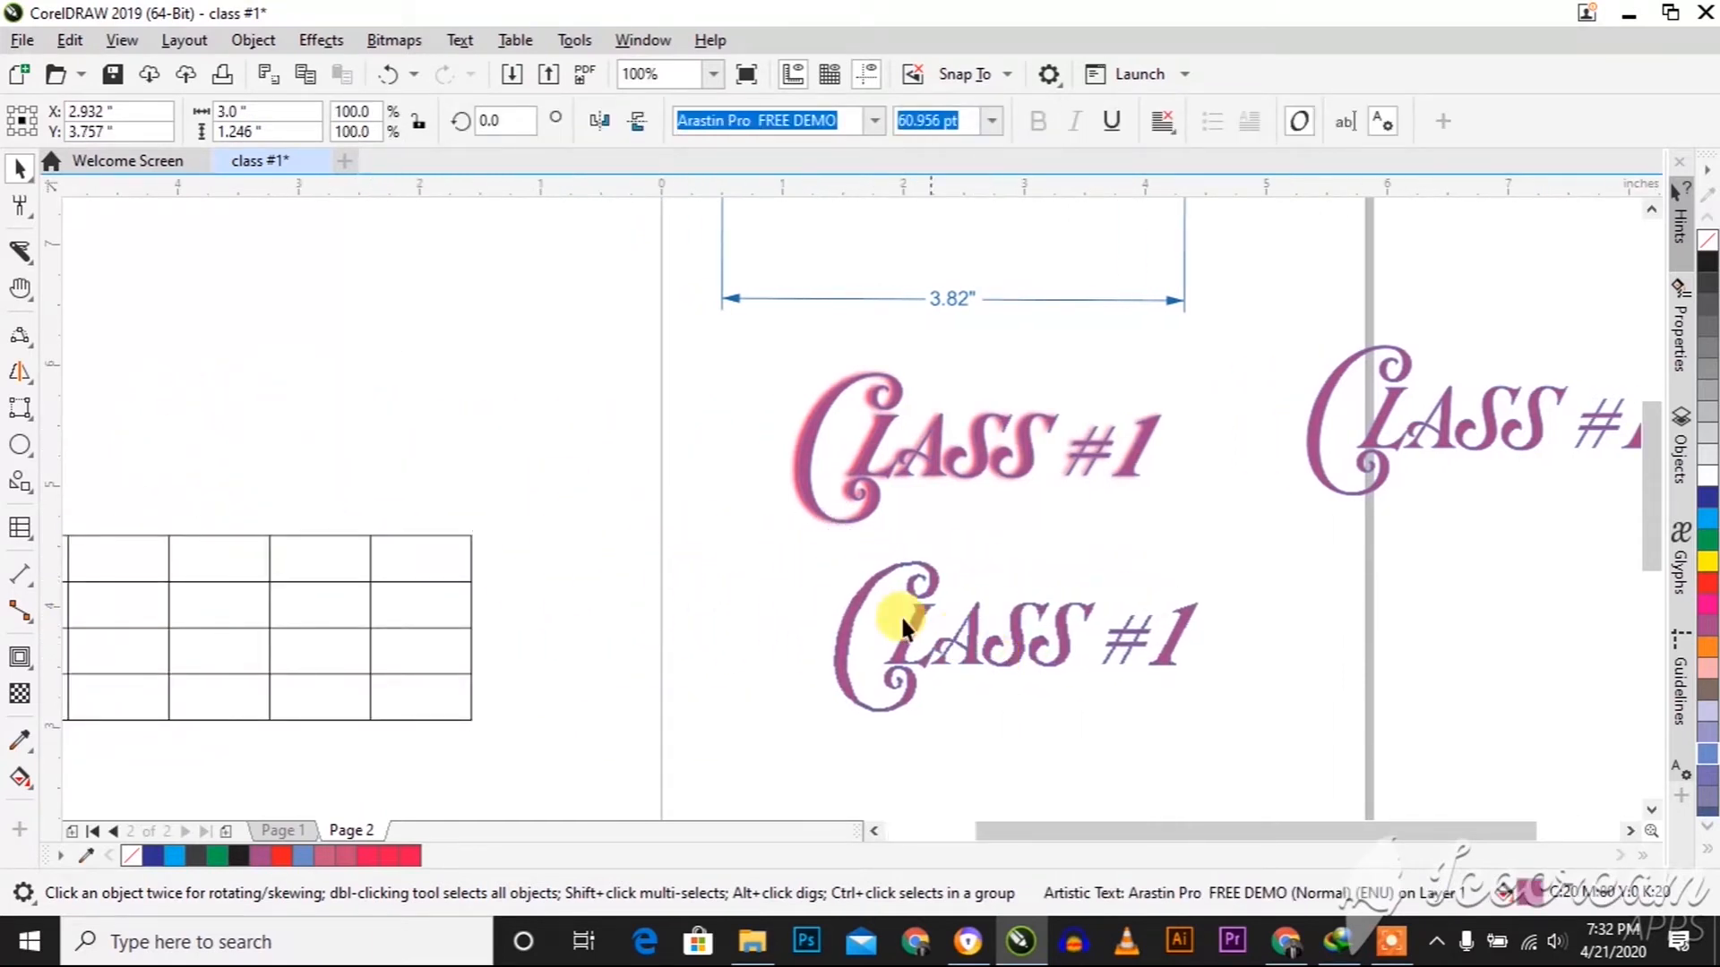
# Add a one-step outside contour to the lower "Class #1" text with an offset of 0.11 inches
pyautogui.click(30, 667)
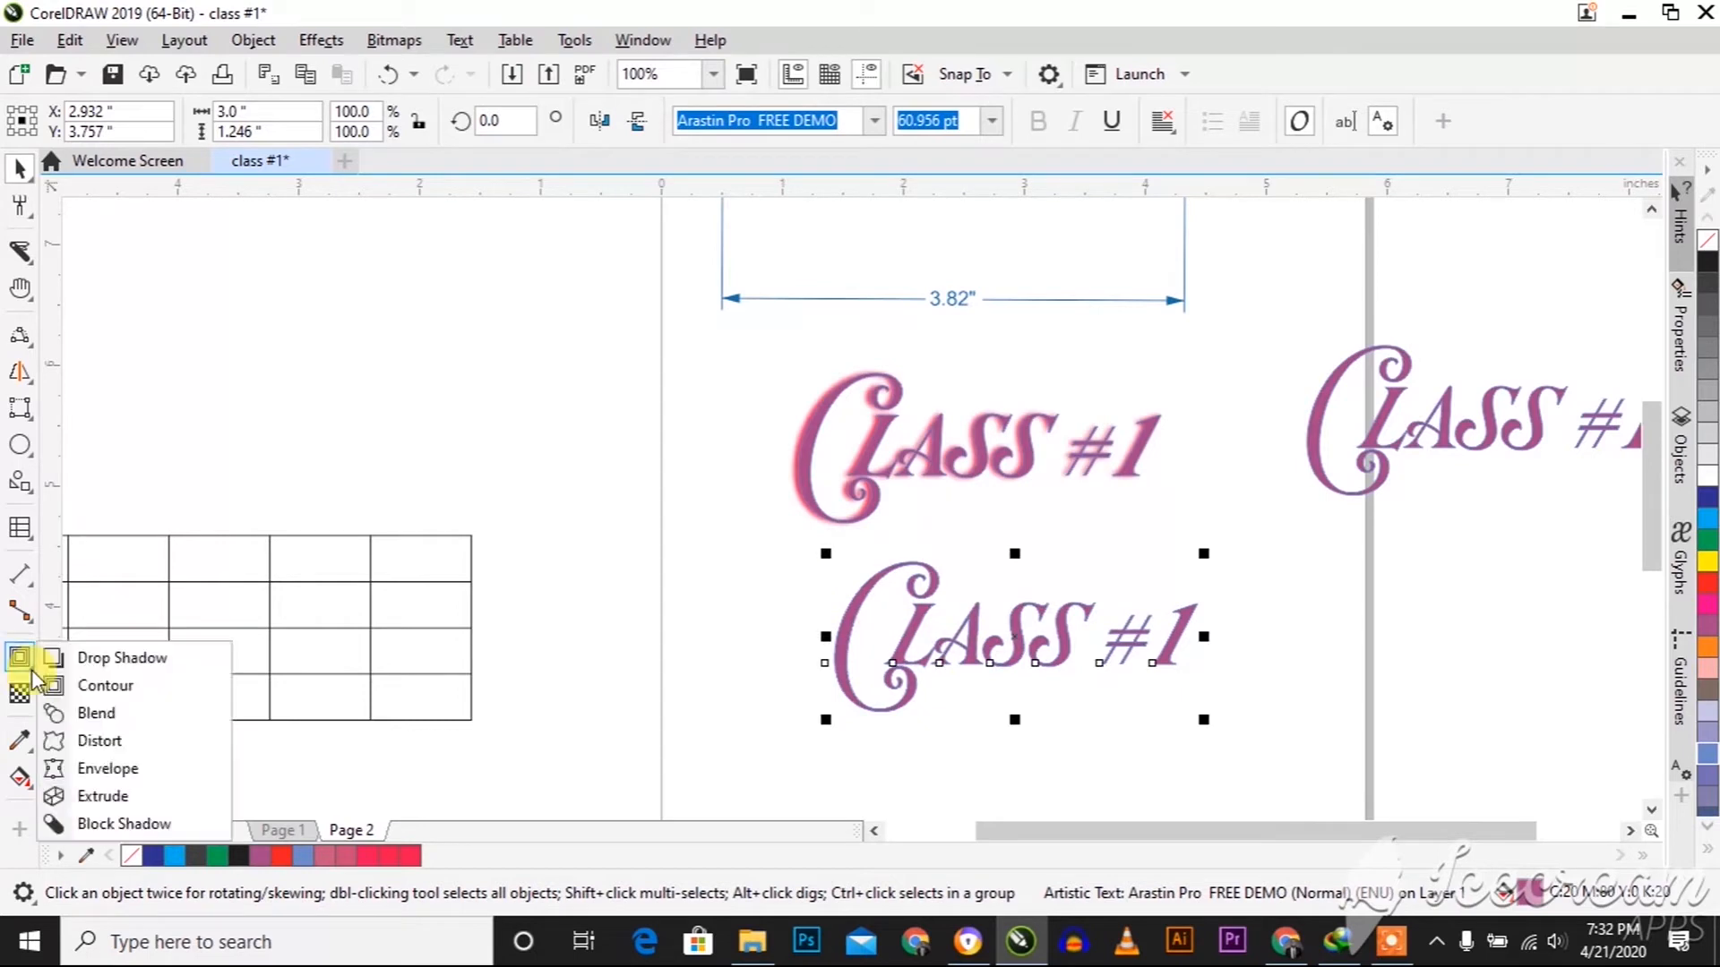
pyautogui.click(106, 685)
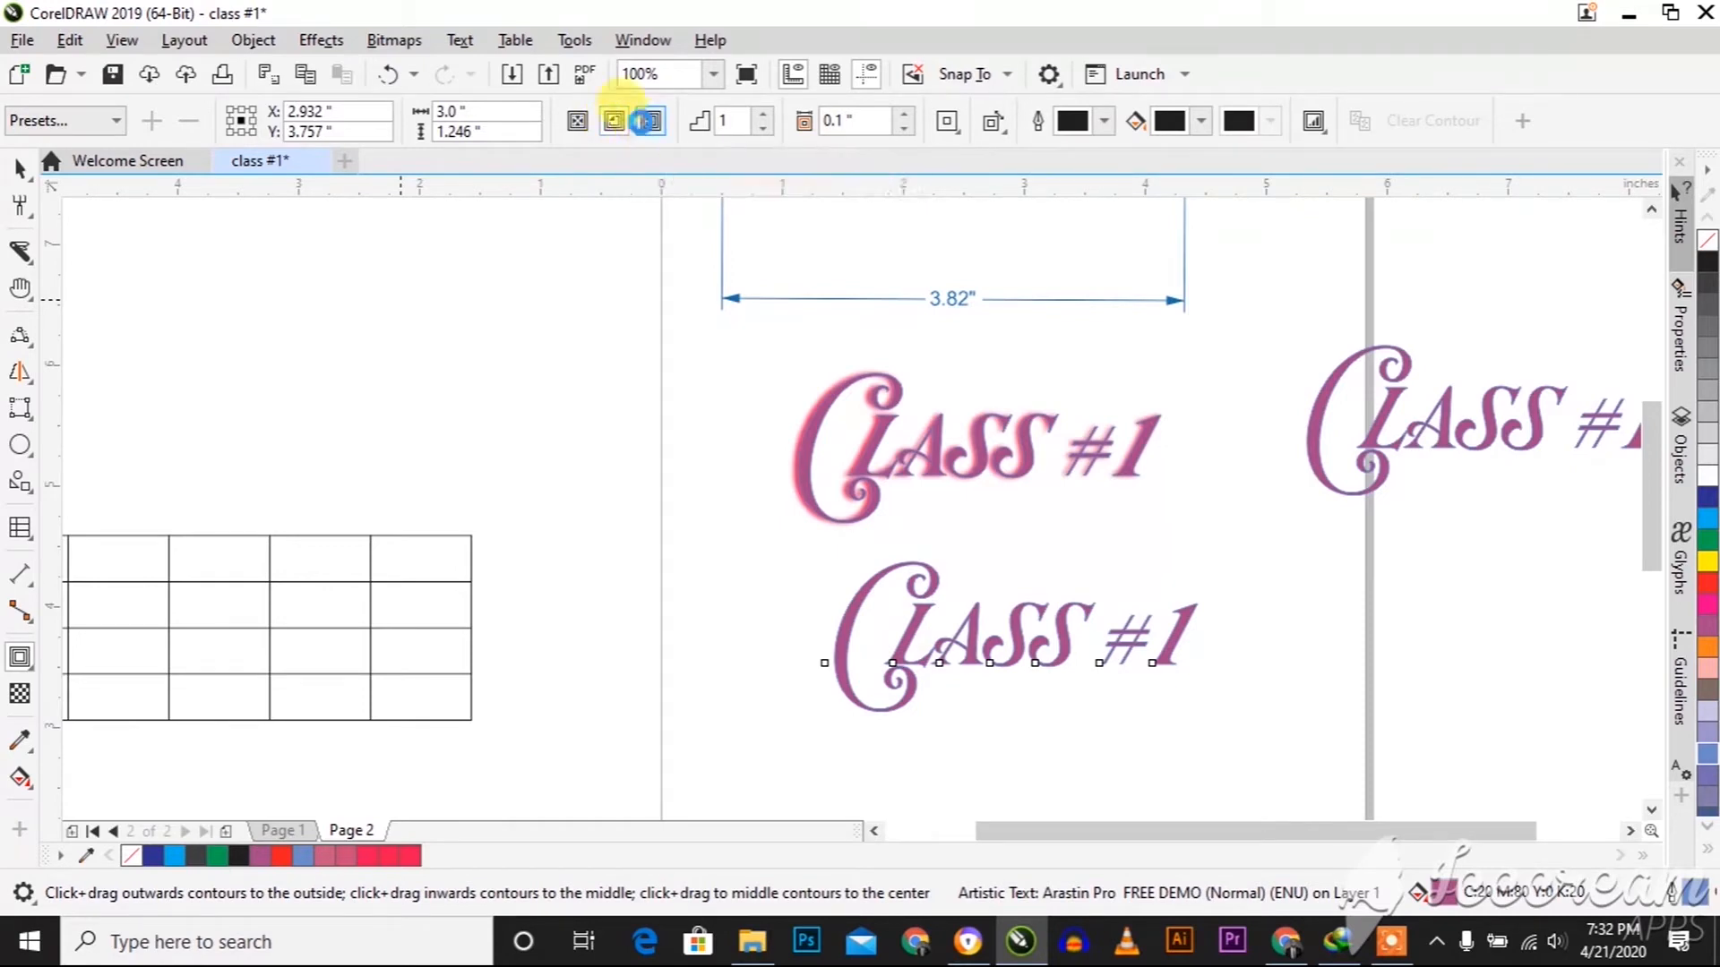
pyautogui.click(649, 127)
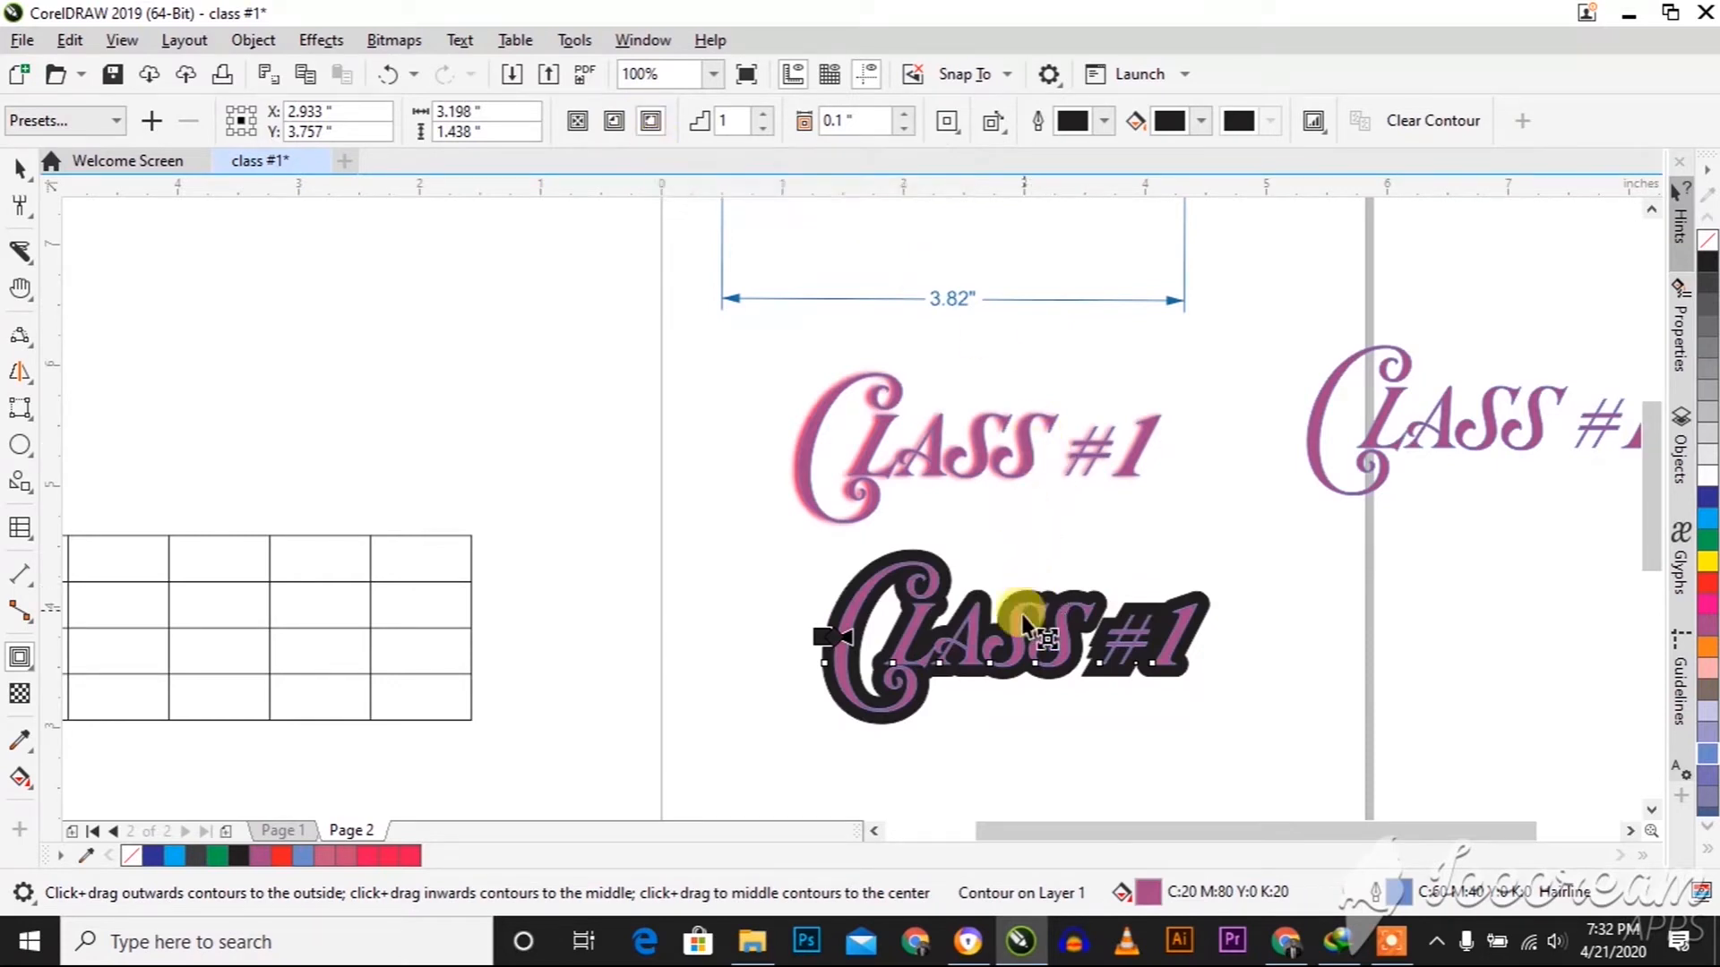
pyautogui.click(900, 128)
pyautogui.click(900, 128)
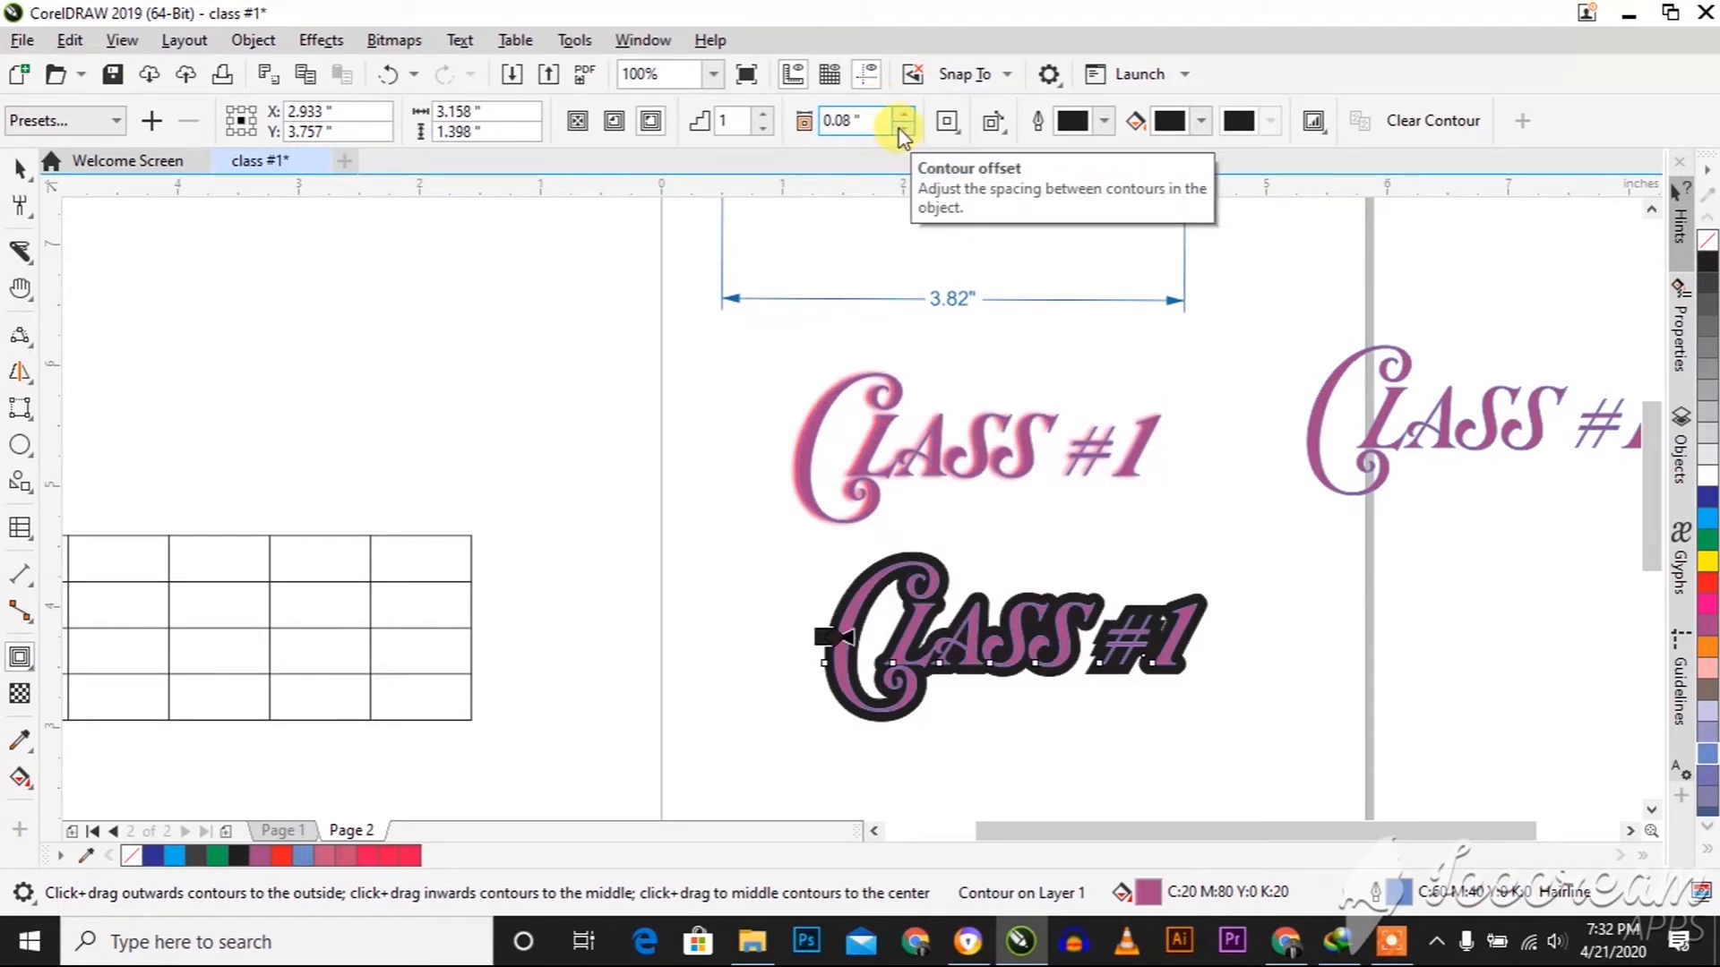
pyautogui.click(901, 117)
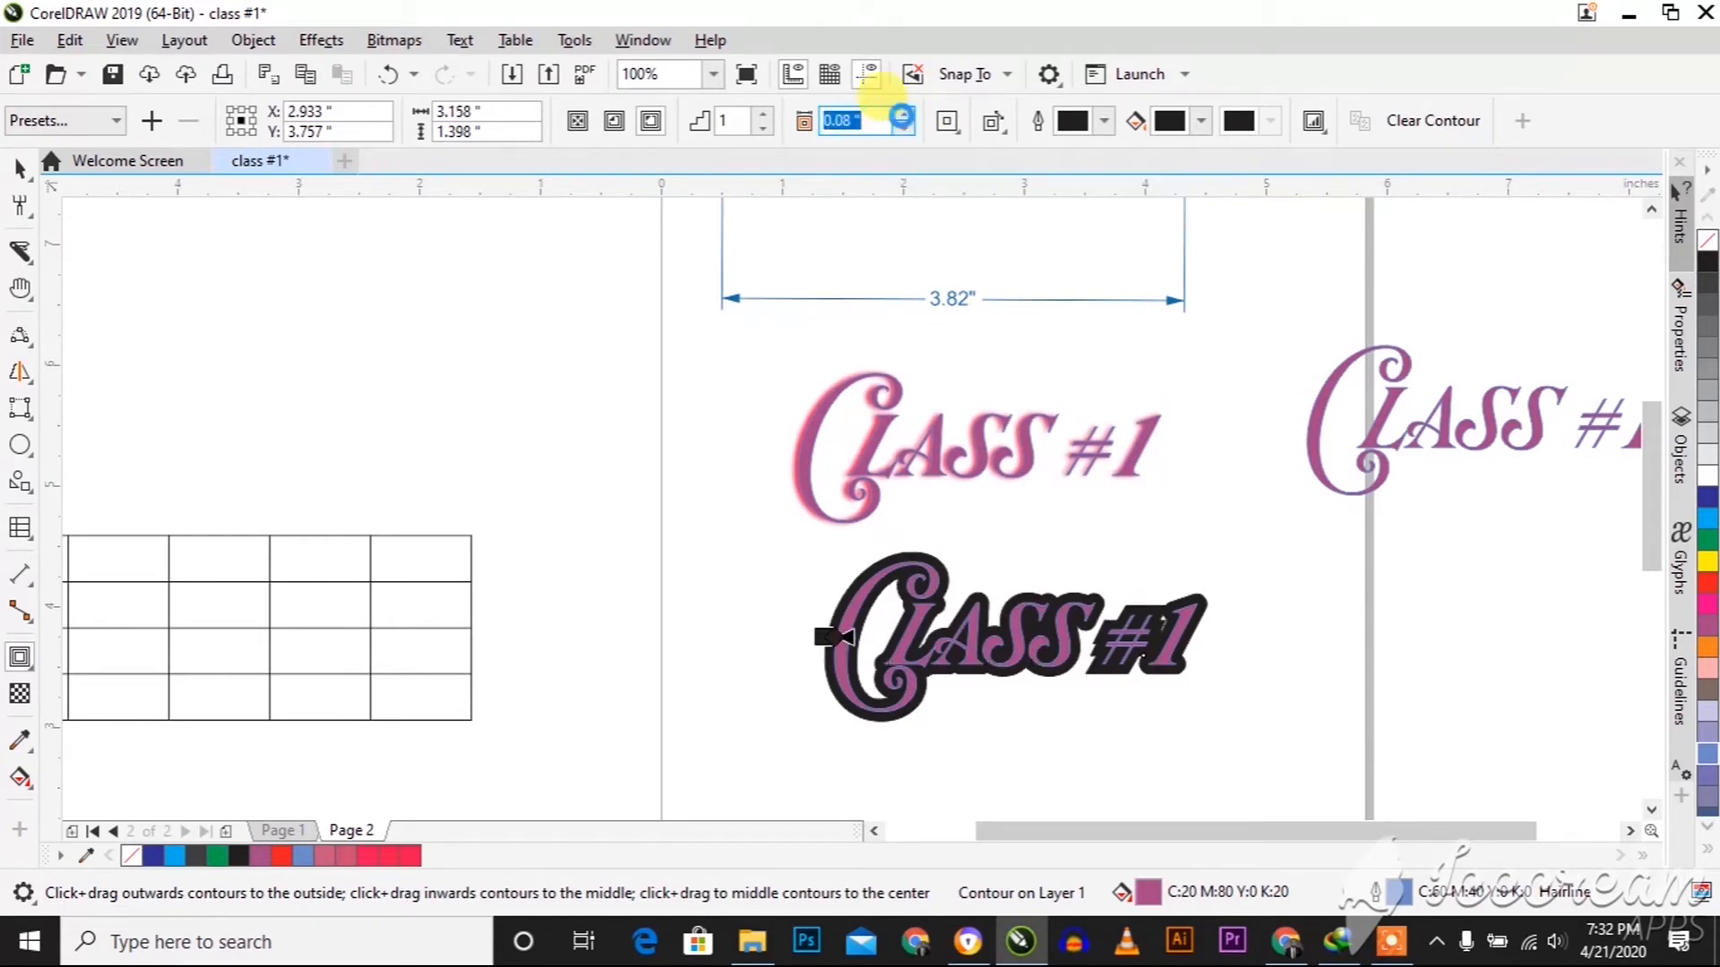
pyautogui.click(902, 117)
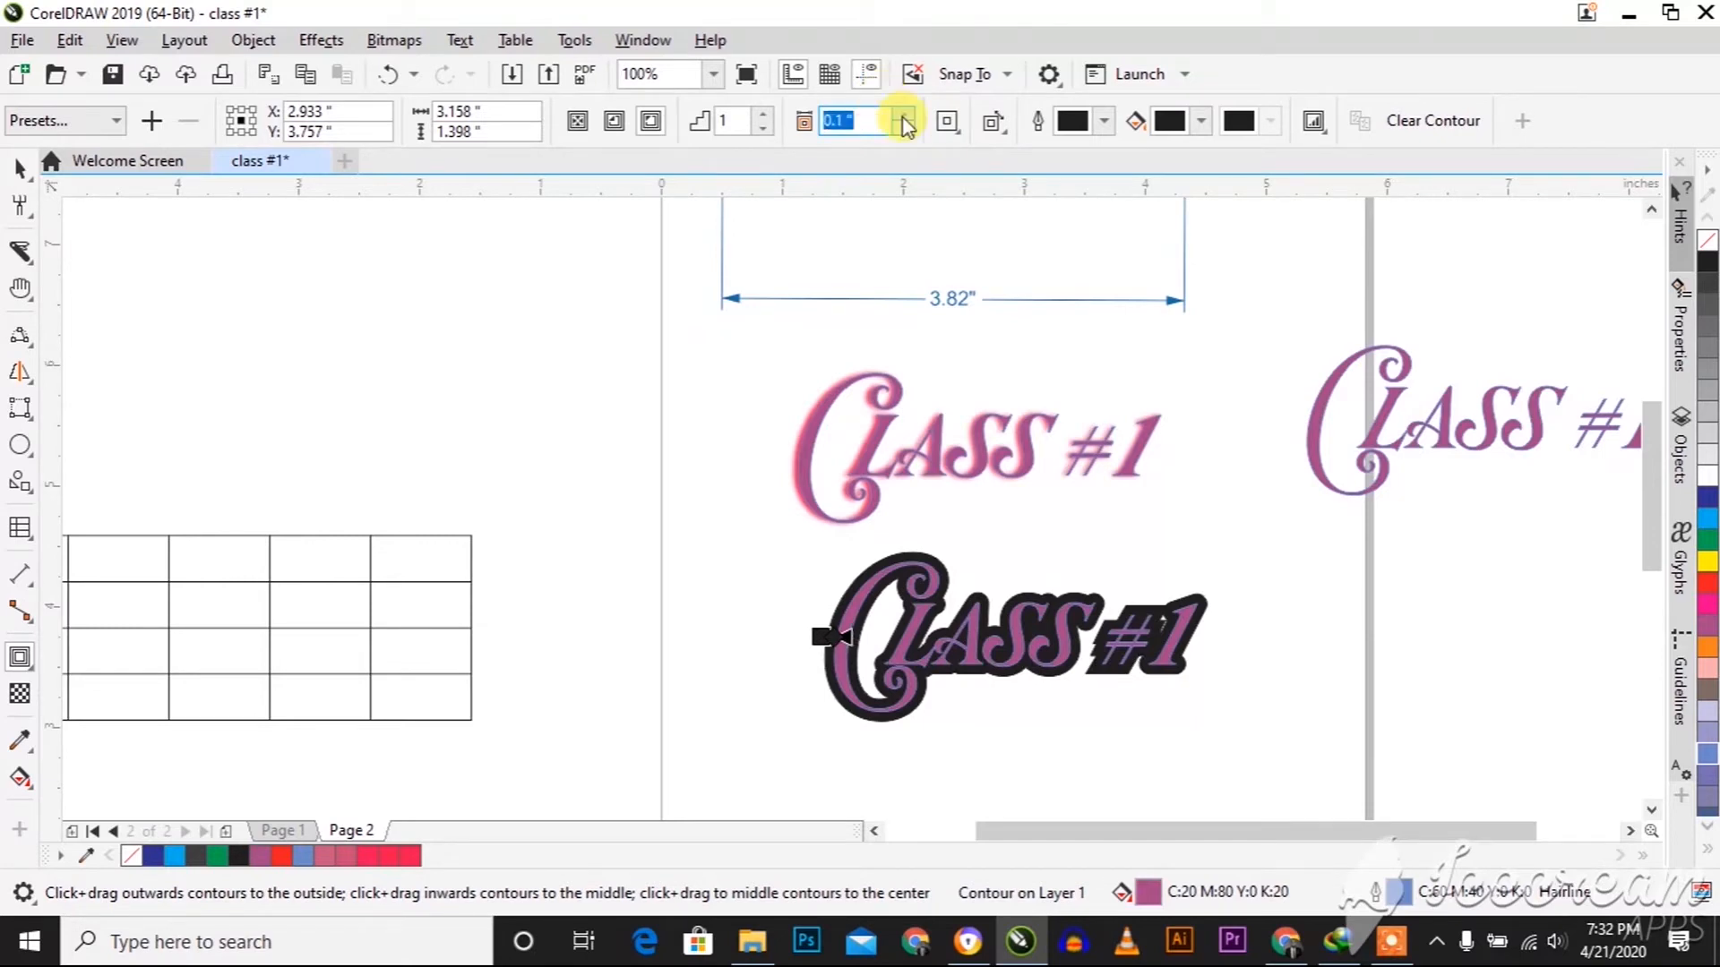
pyautogui.click(903, 116)
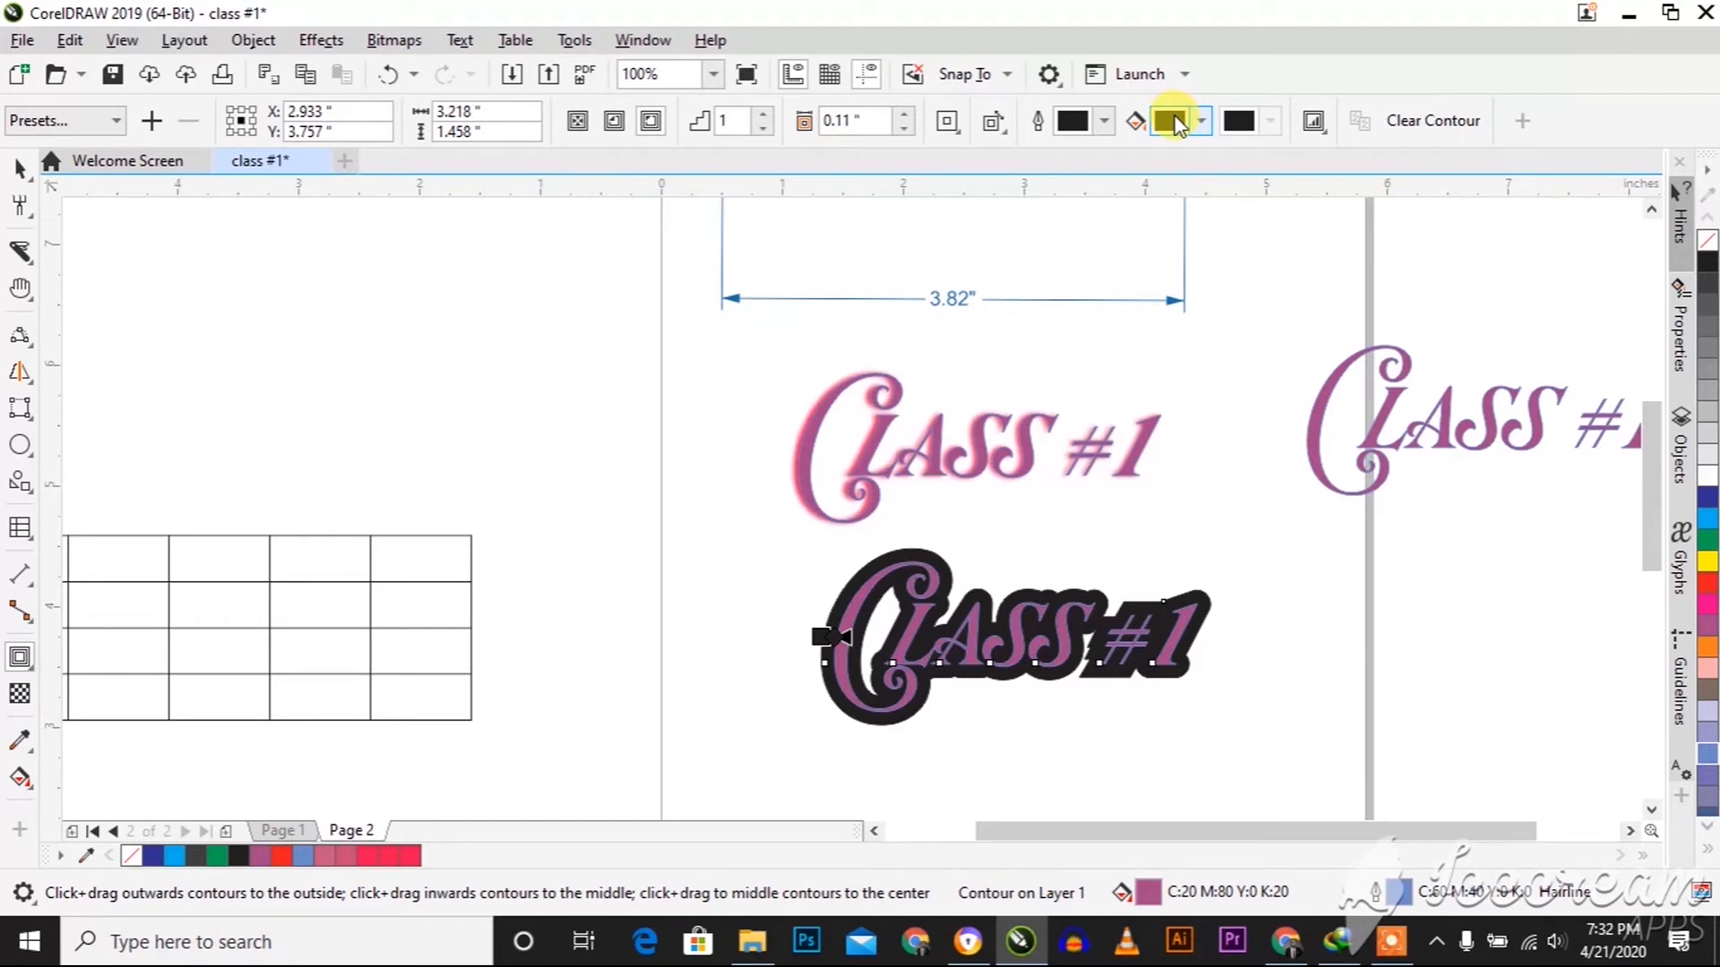
# Set the contour's fill colour to bright red
pyautogui.click(1171, 121)
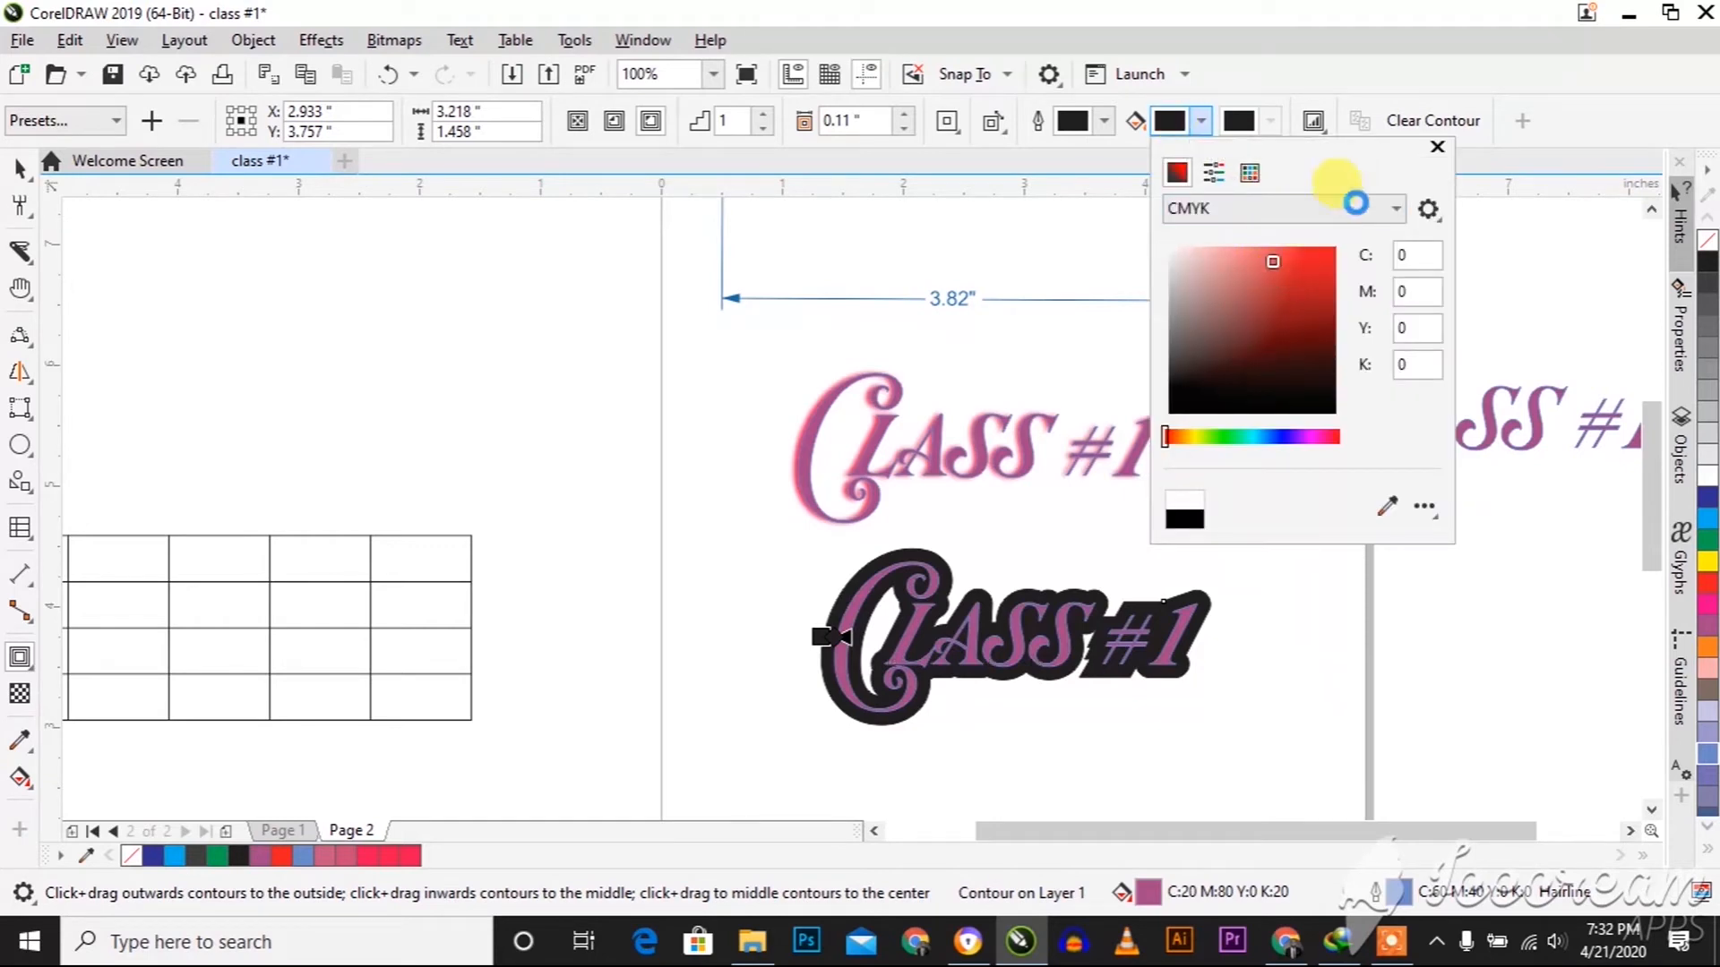
pyautogui.click(1308, 257)
pyautogui.click(1334, 248)
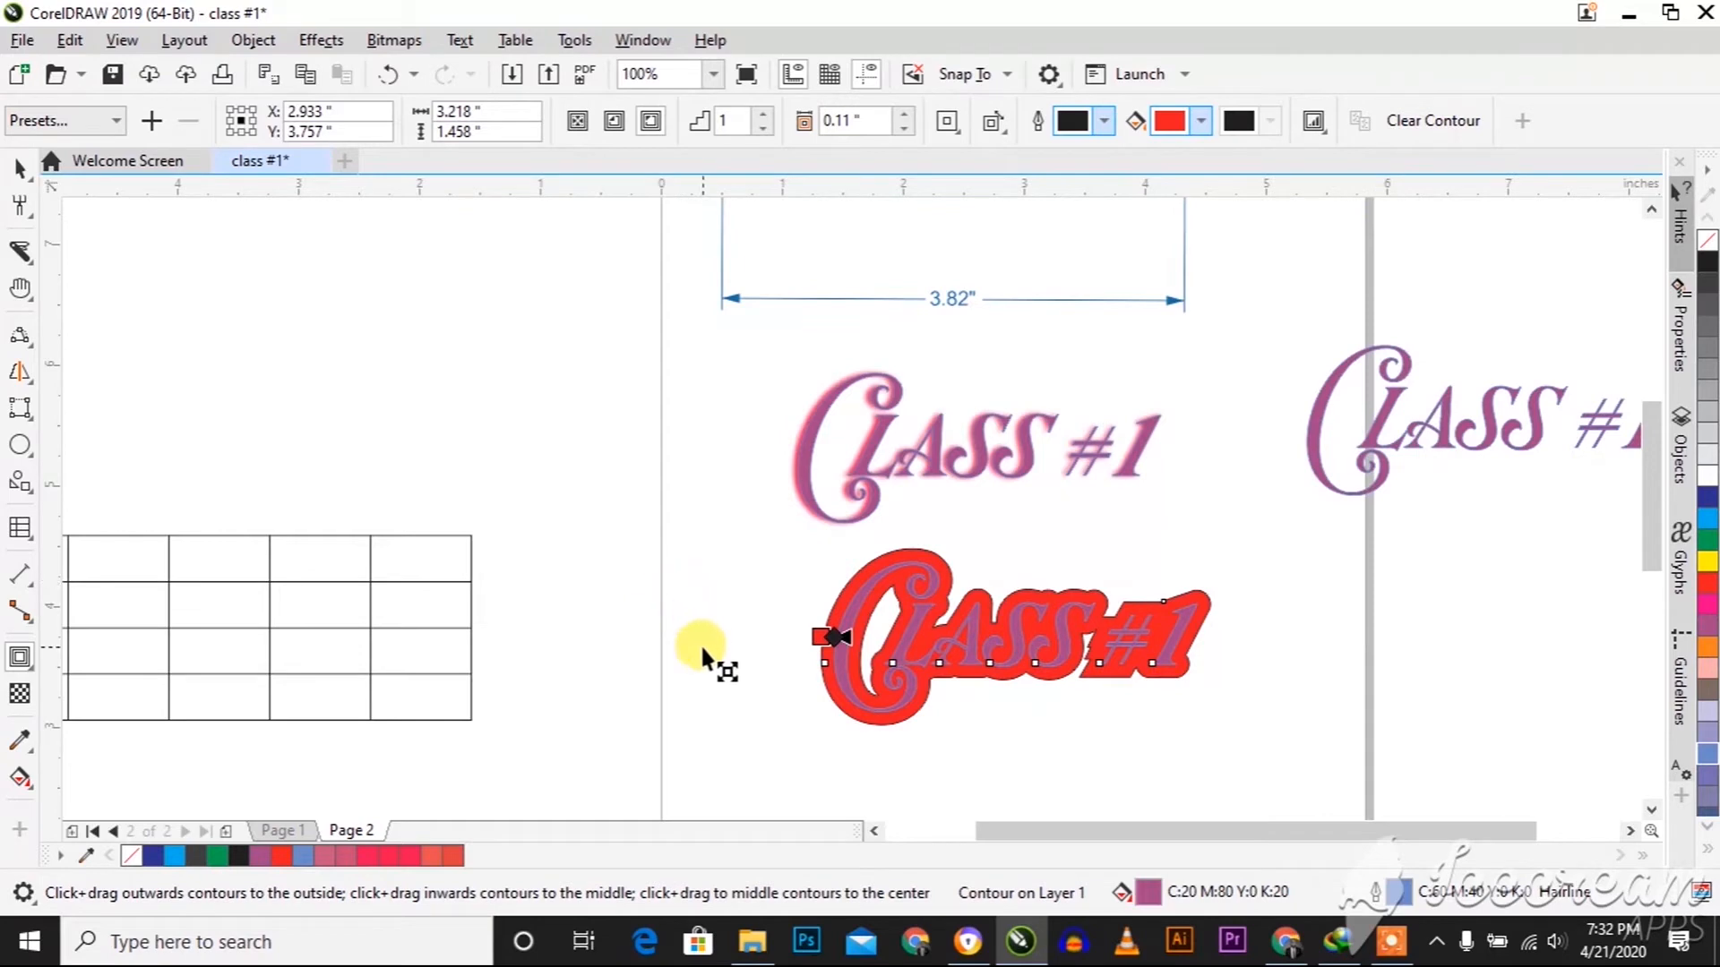
pyautogui.click(34, 670)
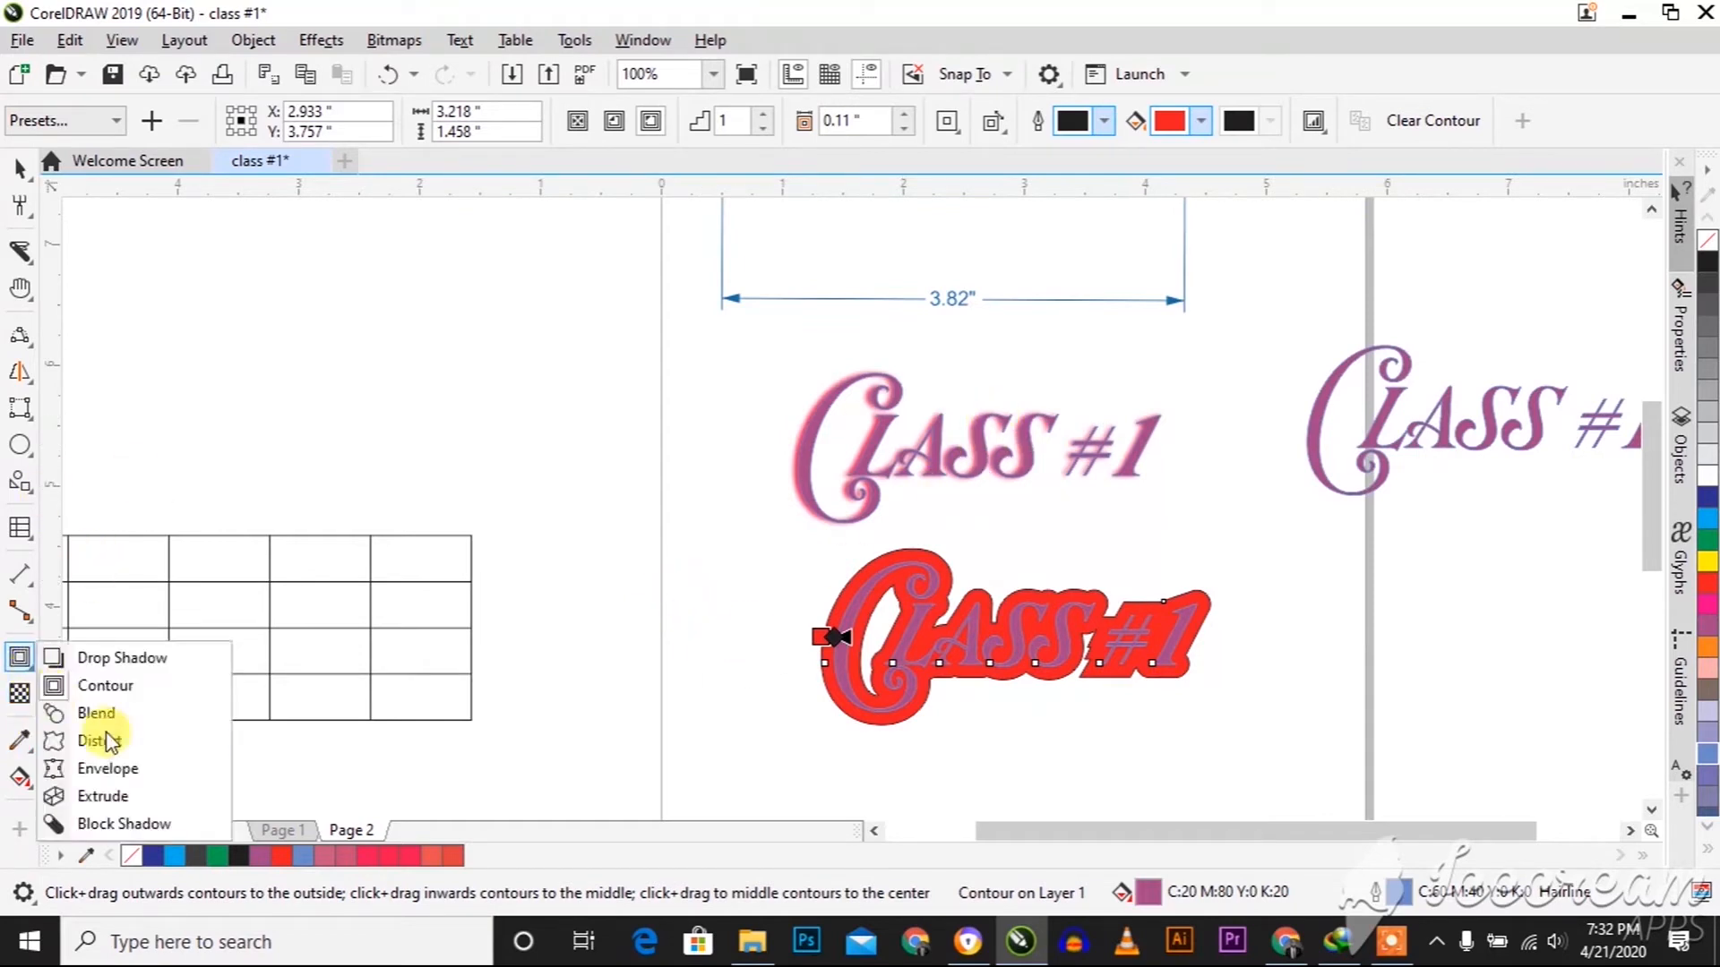
pyautogui.click(89, 714)
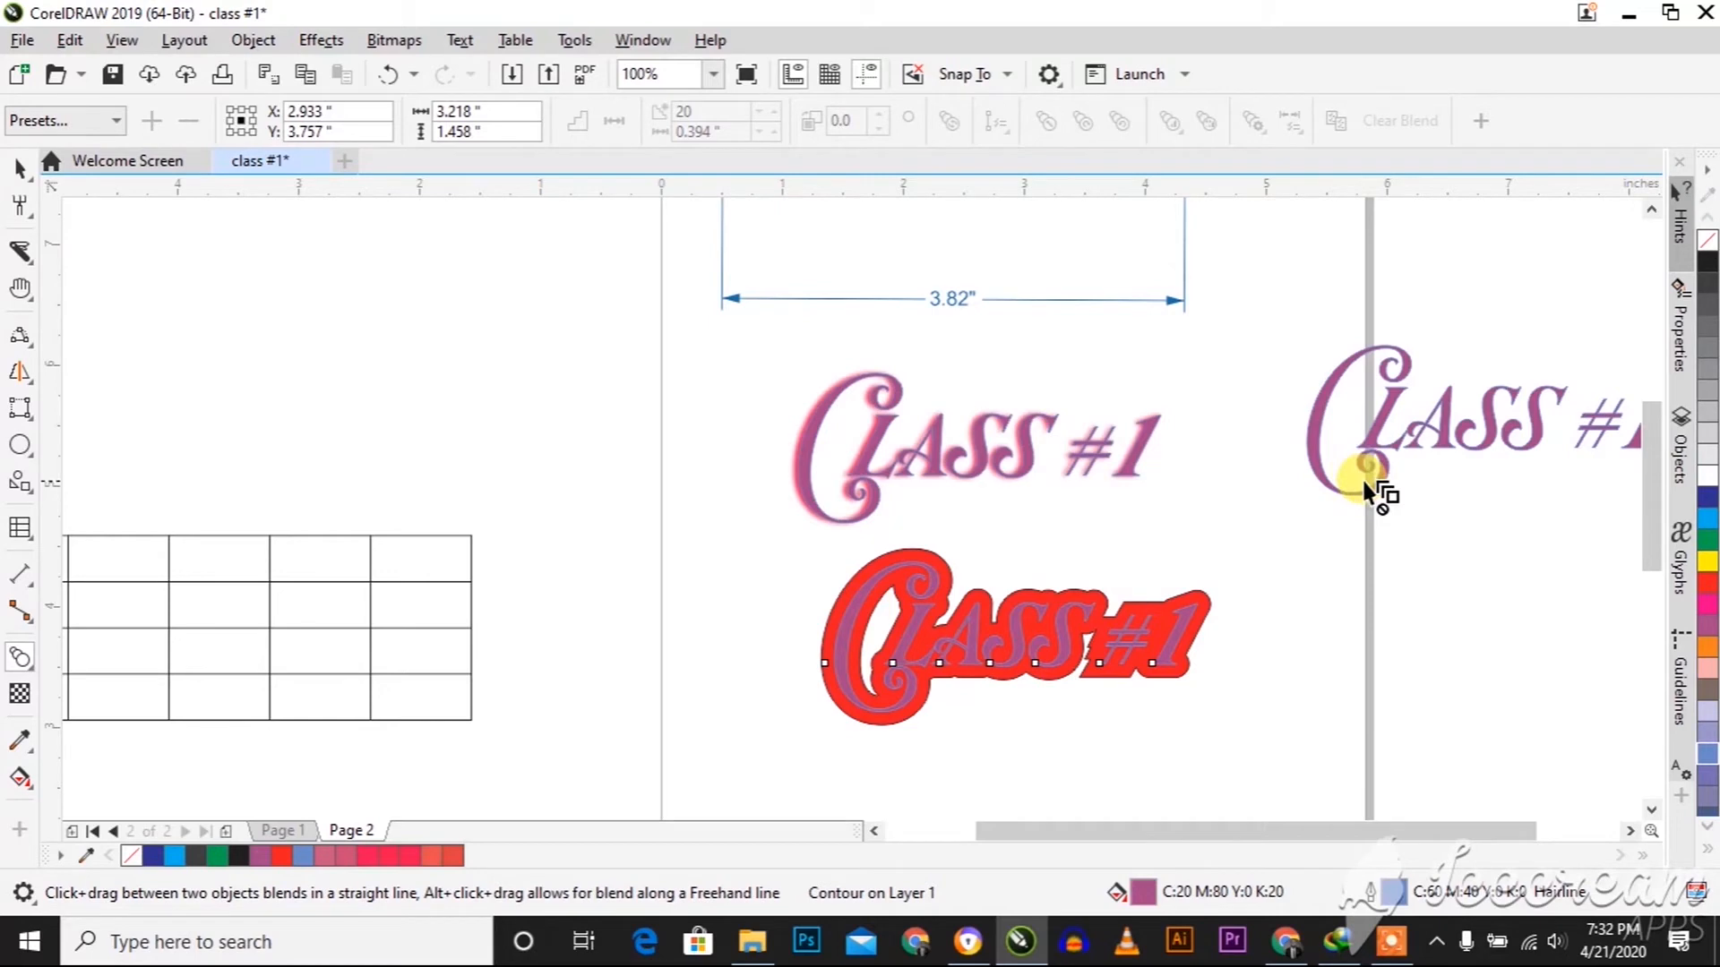
pyautogui.press('space')
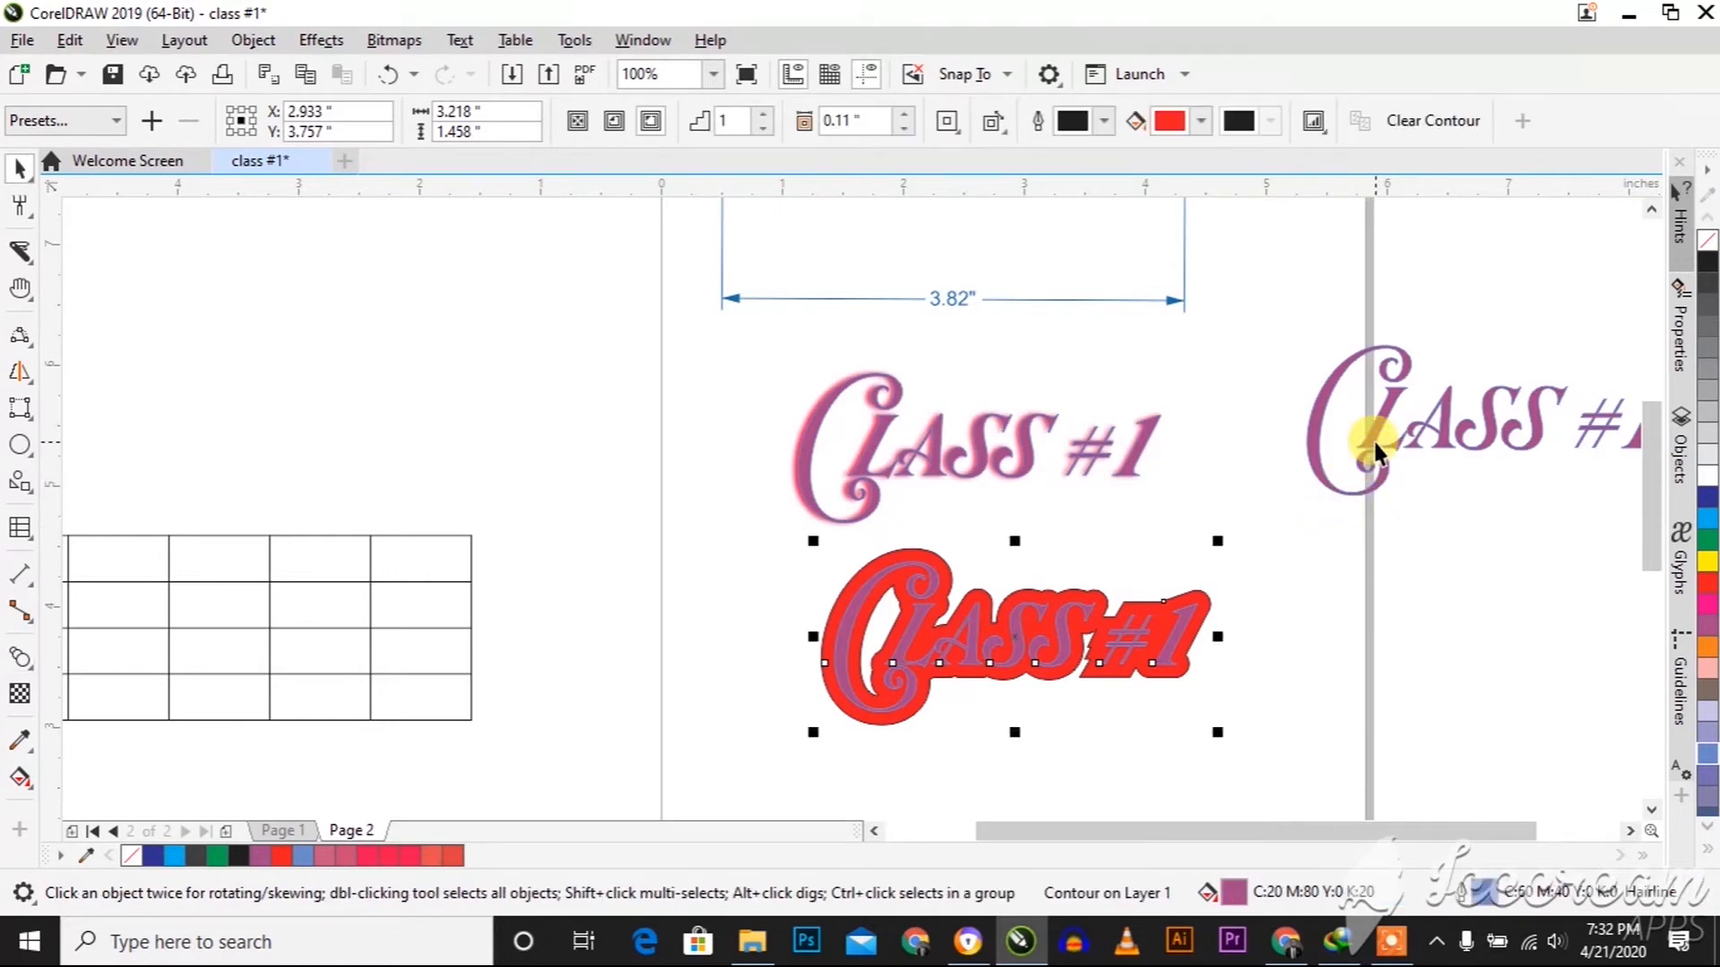
pyautogui.click(1353, 430)
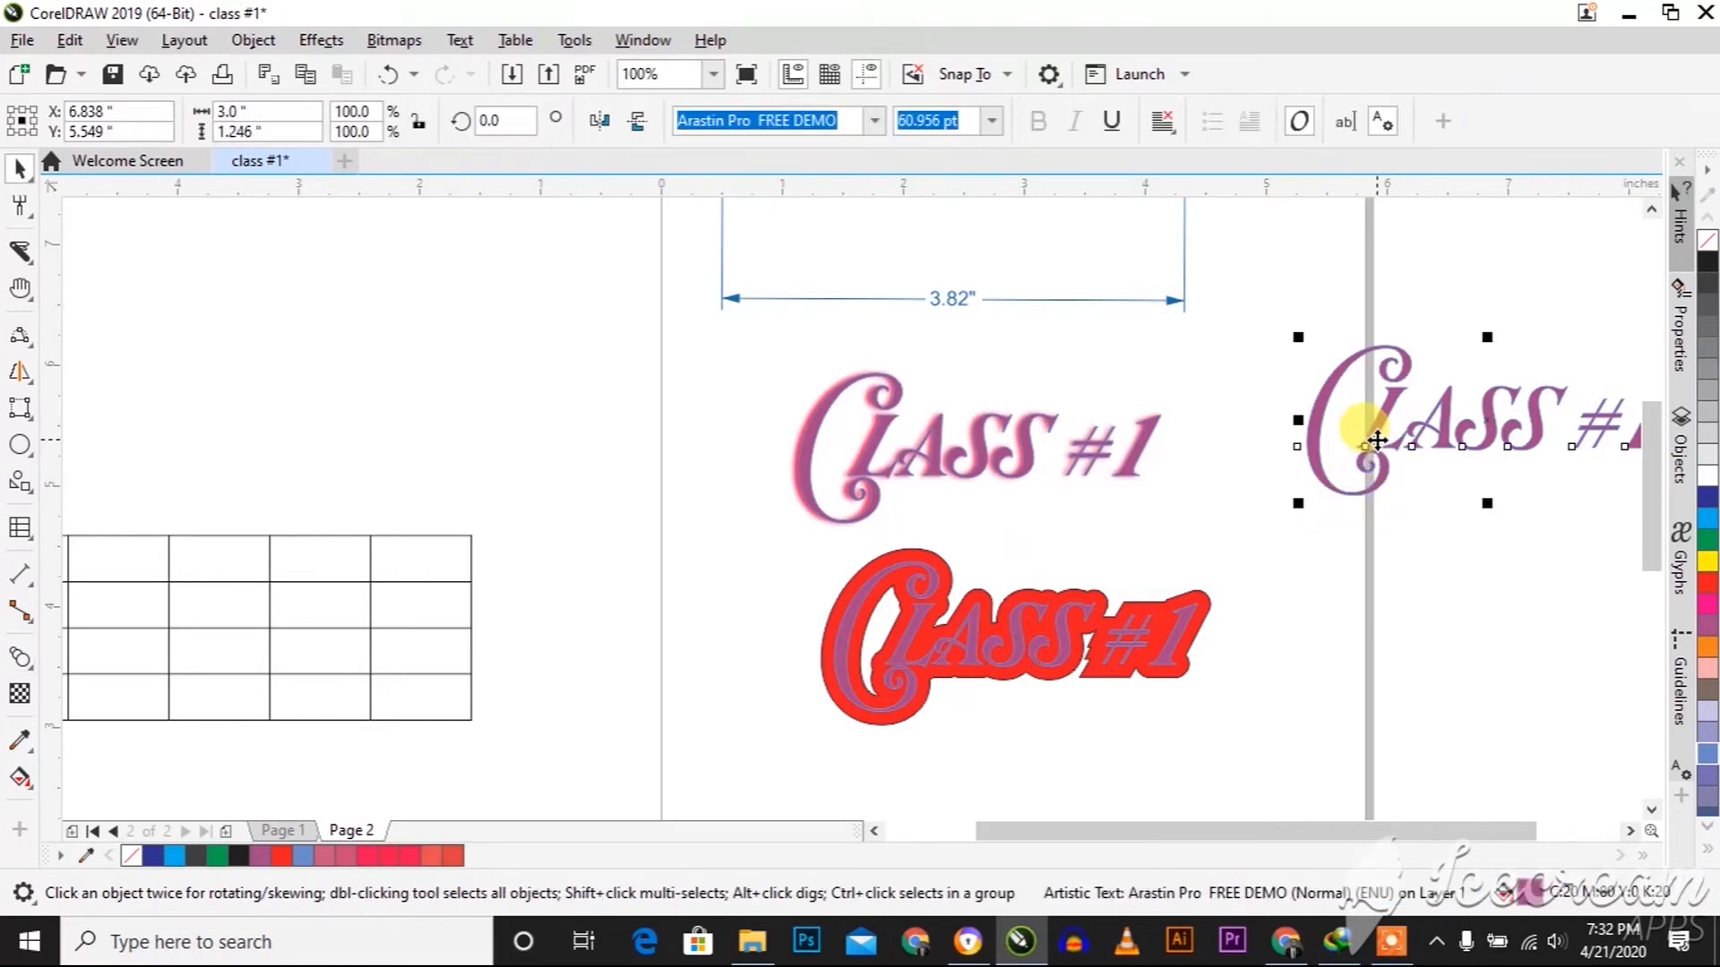
# Draw a circle about 1.2 inches wide at the page's left edge and place a copy left of it, scaled to about 0.75 inches
pyautogui.click(19, 444)
pyautogui.moveTo(556, 368); pyautogui.dragTo(684, 511)
pyautogui.press('space')
pyautogui.moveTo(619, 439); pyautogui.dragTo(475, 414)
pyautogui.moveTo(555, 503); pyautogui.dragTo(534, 465)
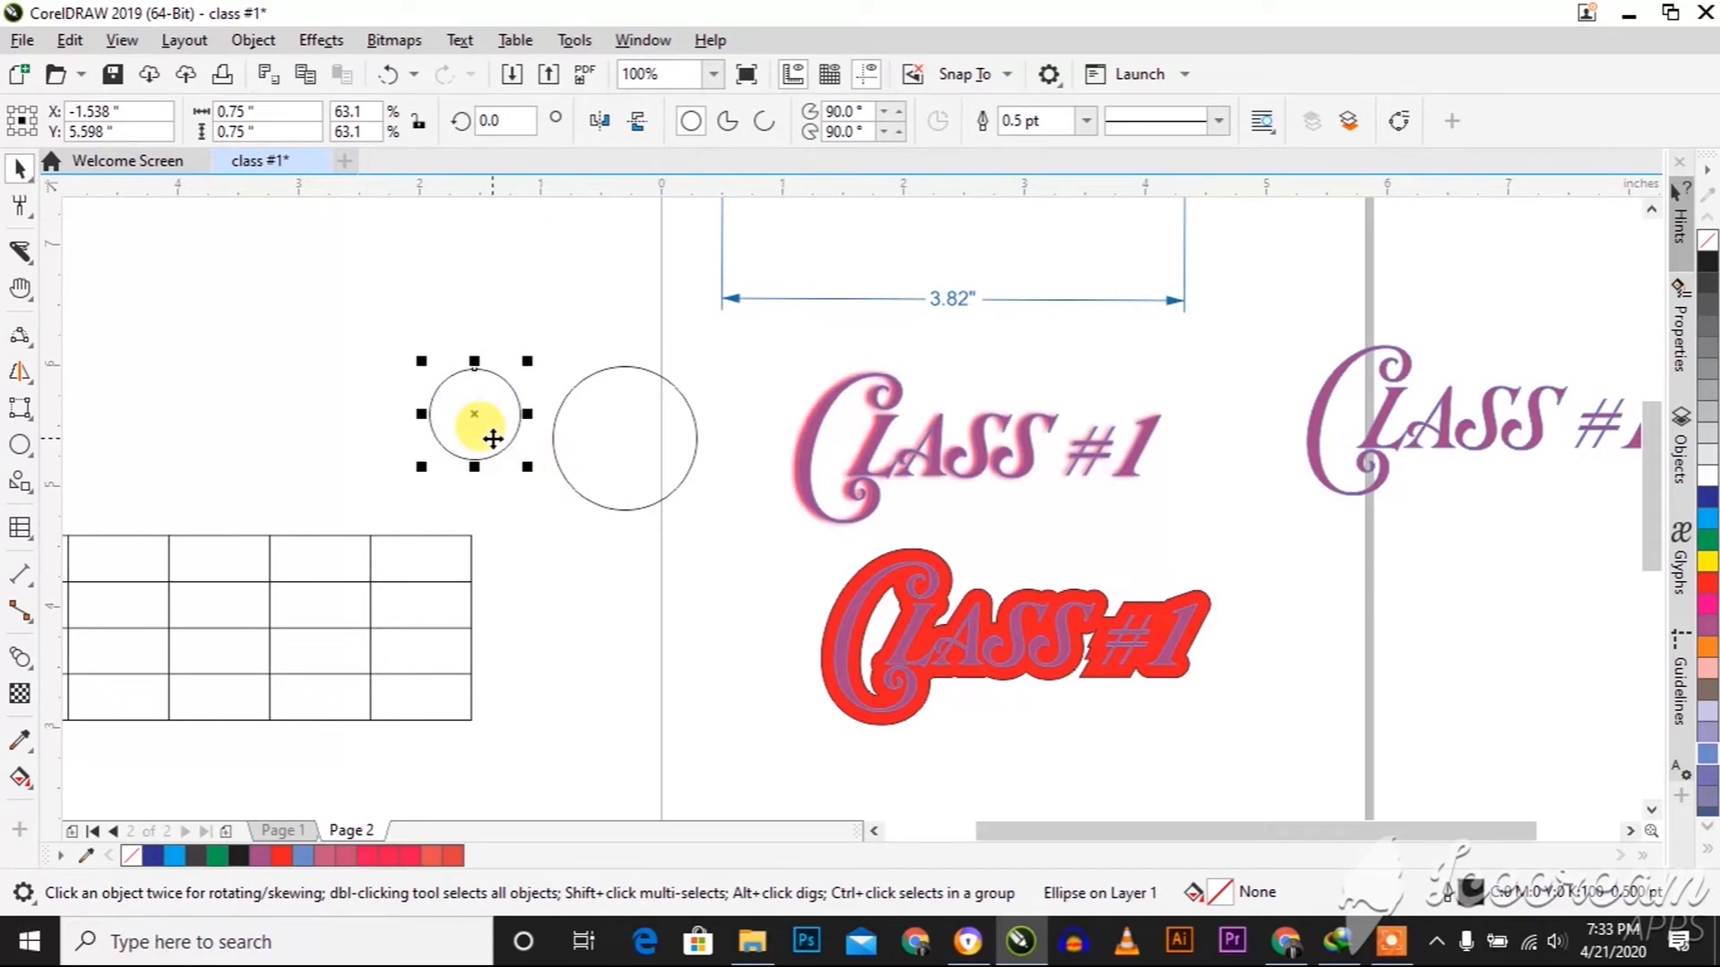
# Fill the small circle with green and the large circle beside it with red
pyautogui.keyDown('shift'); pyautogui.click(611, 439); pyautogui.keyUp('shift')
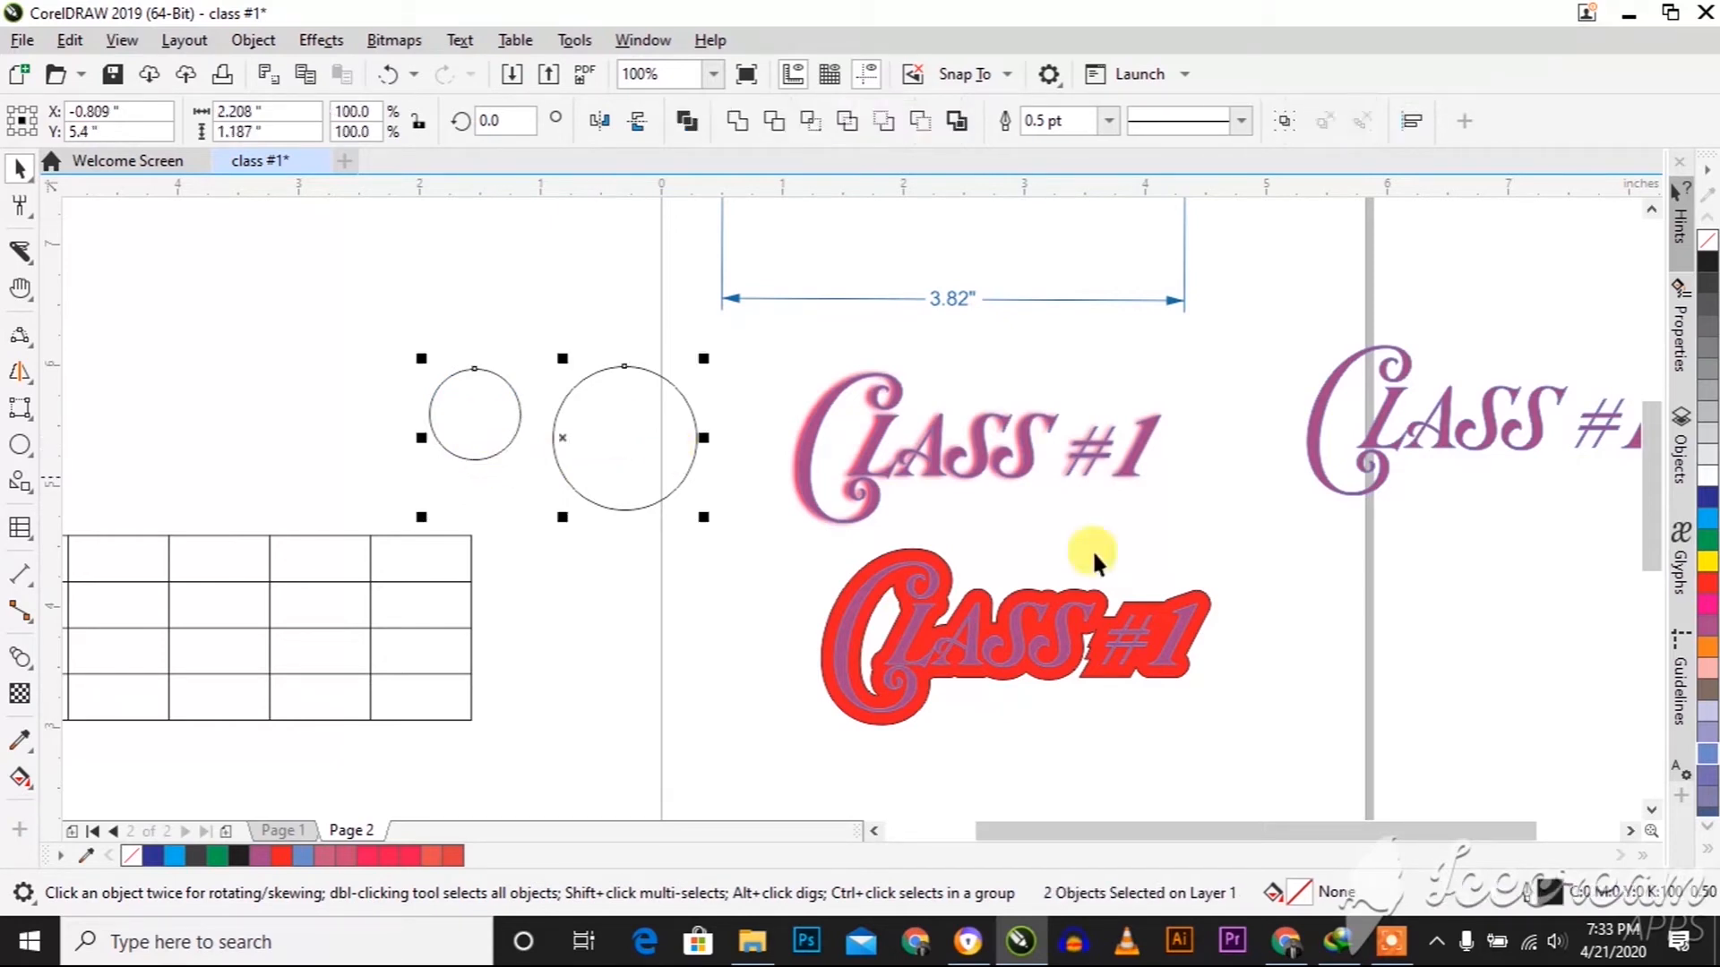
pyautogui.click(1707, 540)
pyautogui.click(422, 702)
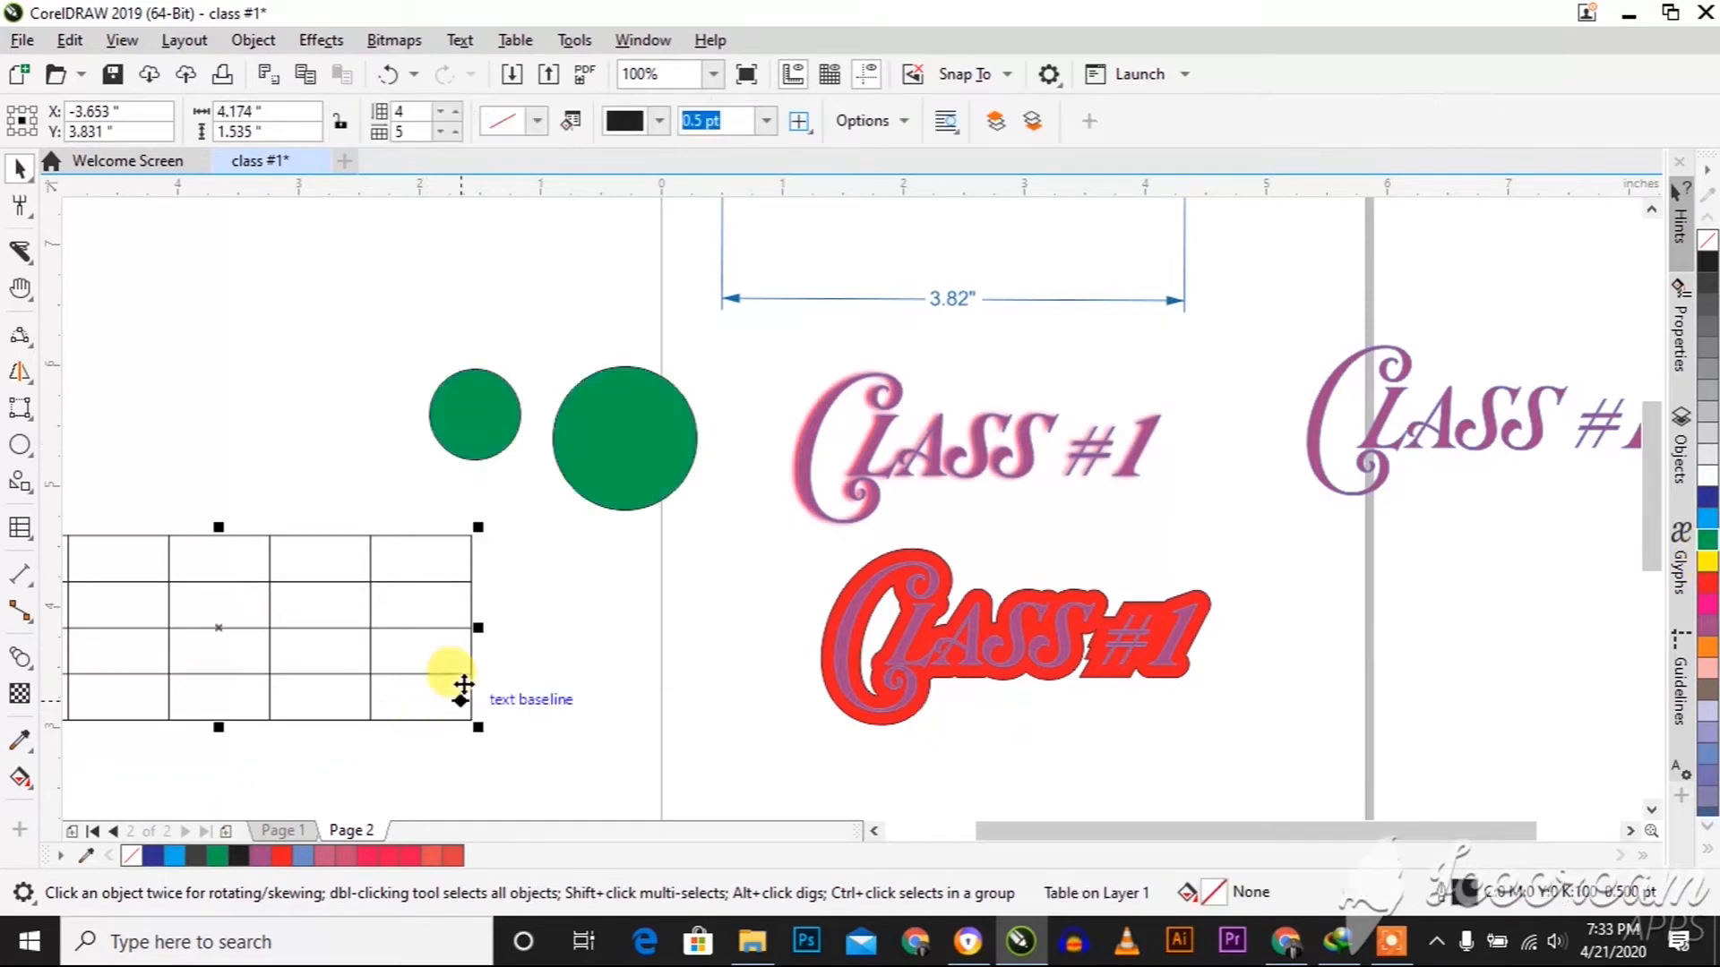
pyautogui.click(568, 479)
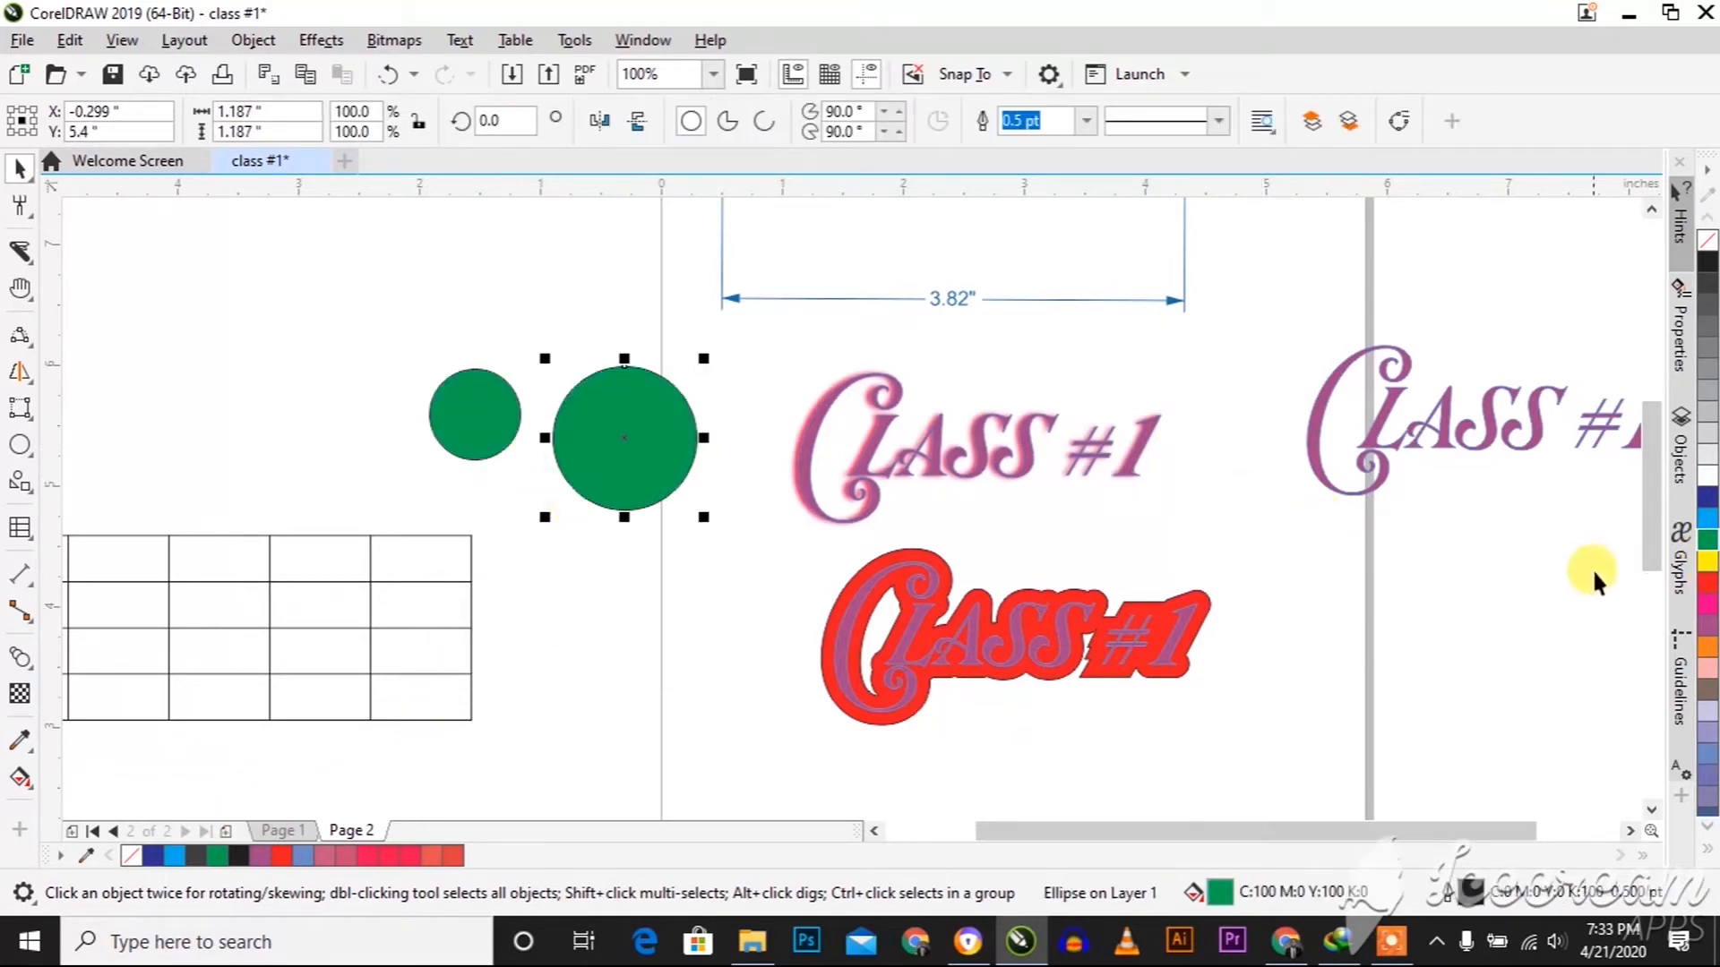
pyautogui.click(1707, 582)
# Remove the outlines from both the green and red circles
pyautogui.moveTo(403, 330); pyautogui.dragTo(755, 538)
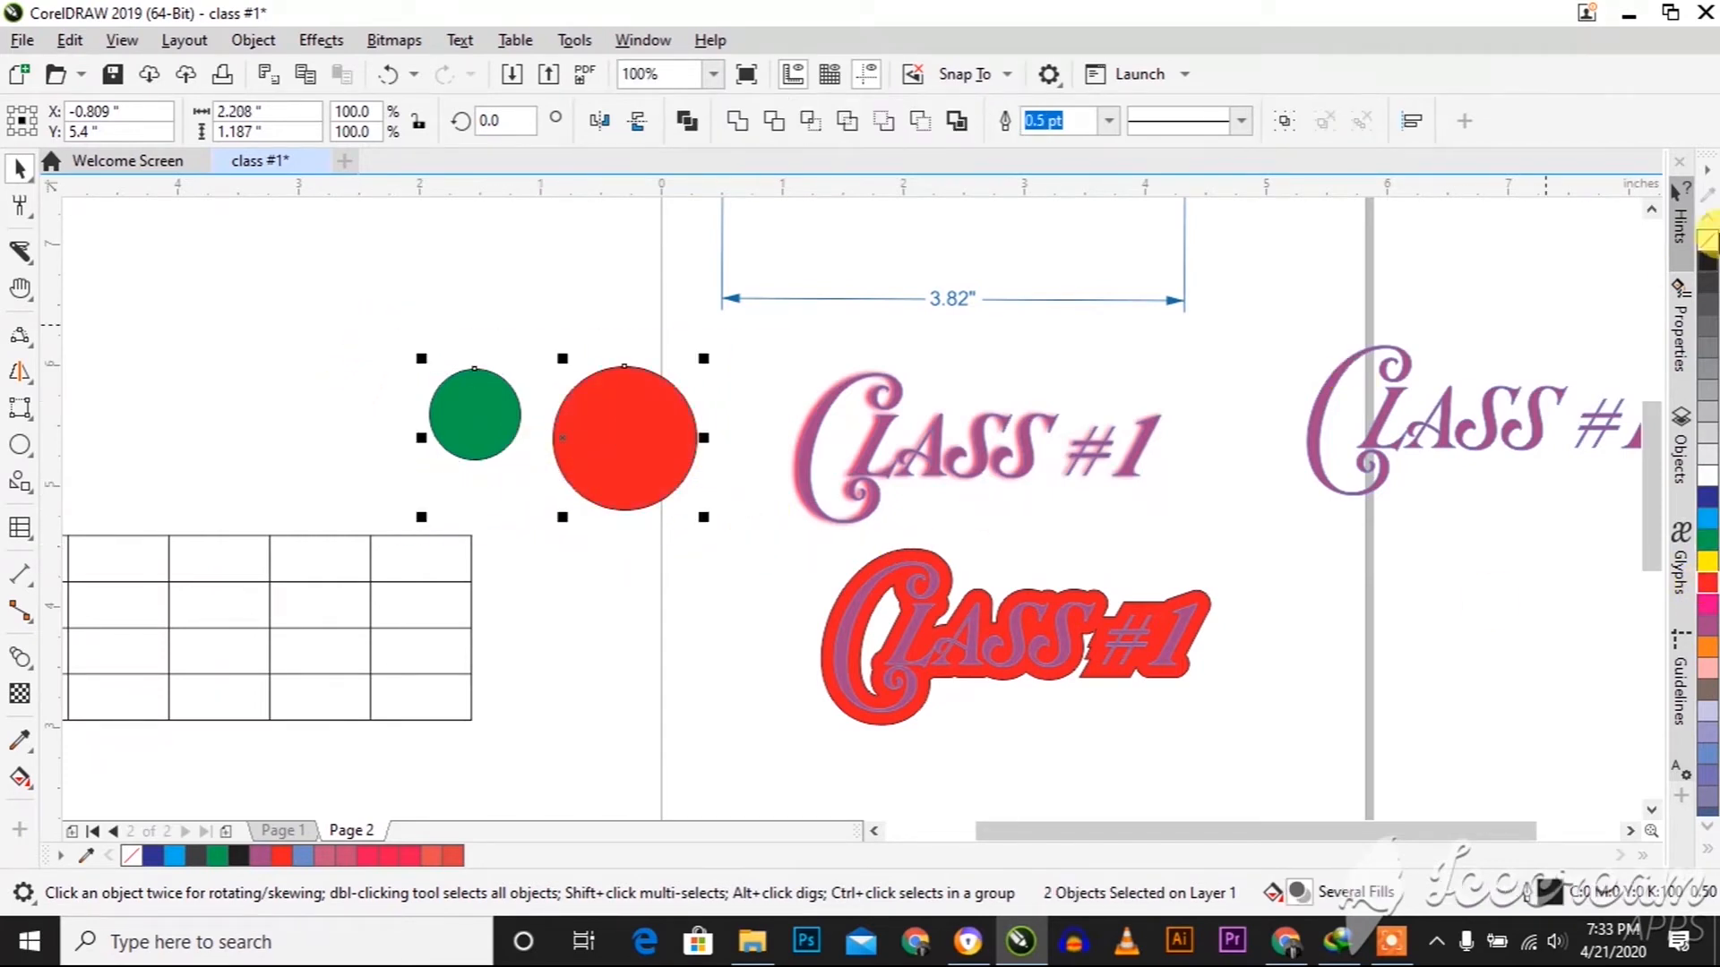
pyautogui.rightClick(1707, 240)
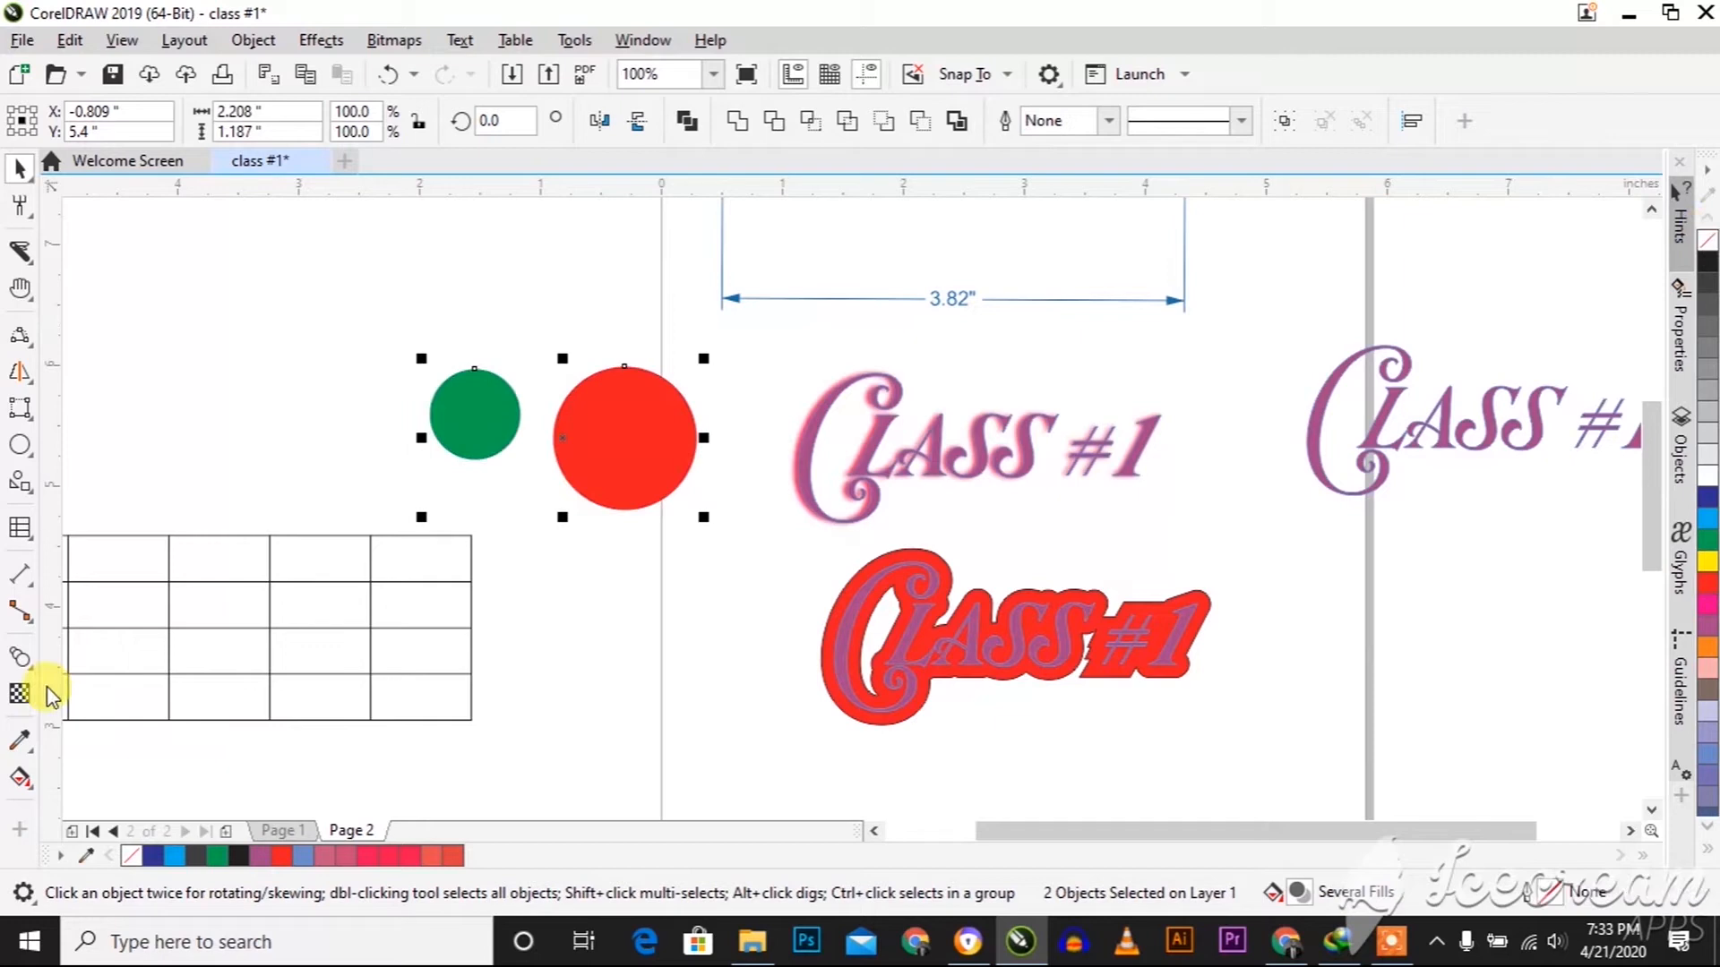
pyautogui.click(324, 504)
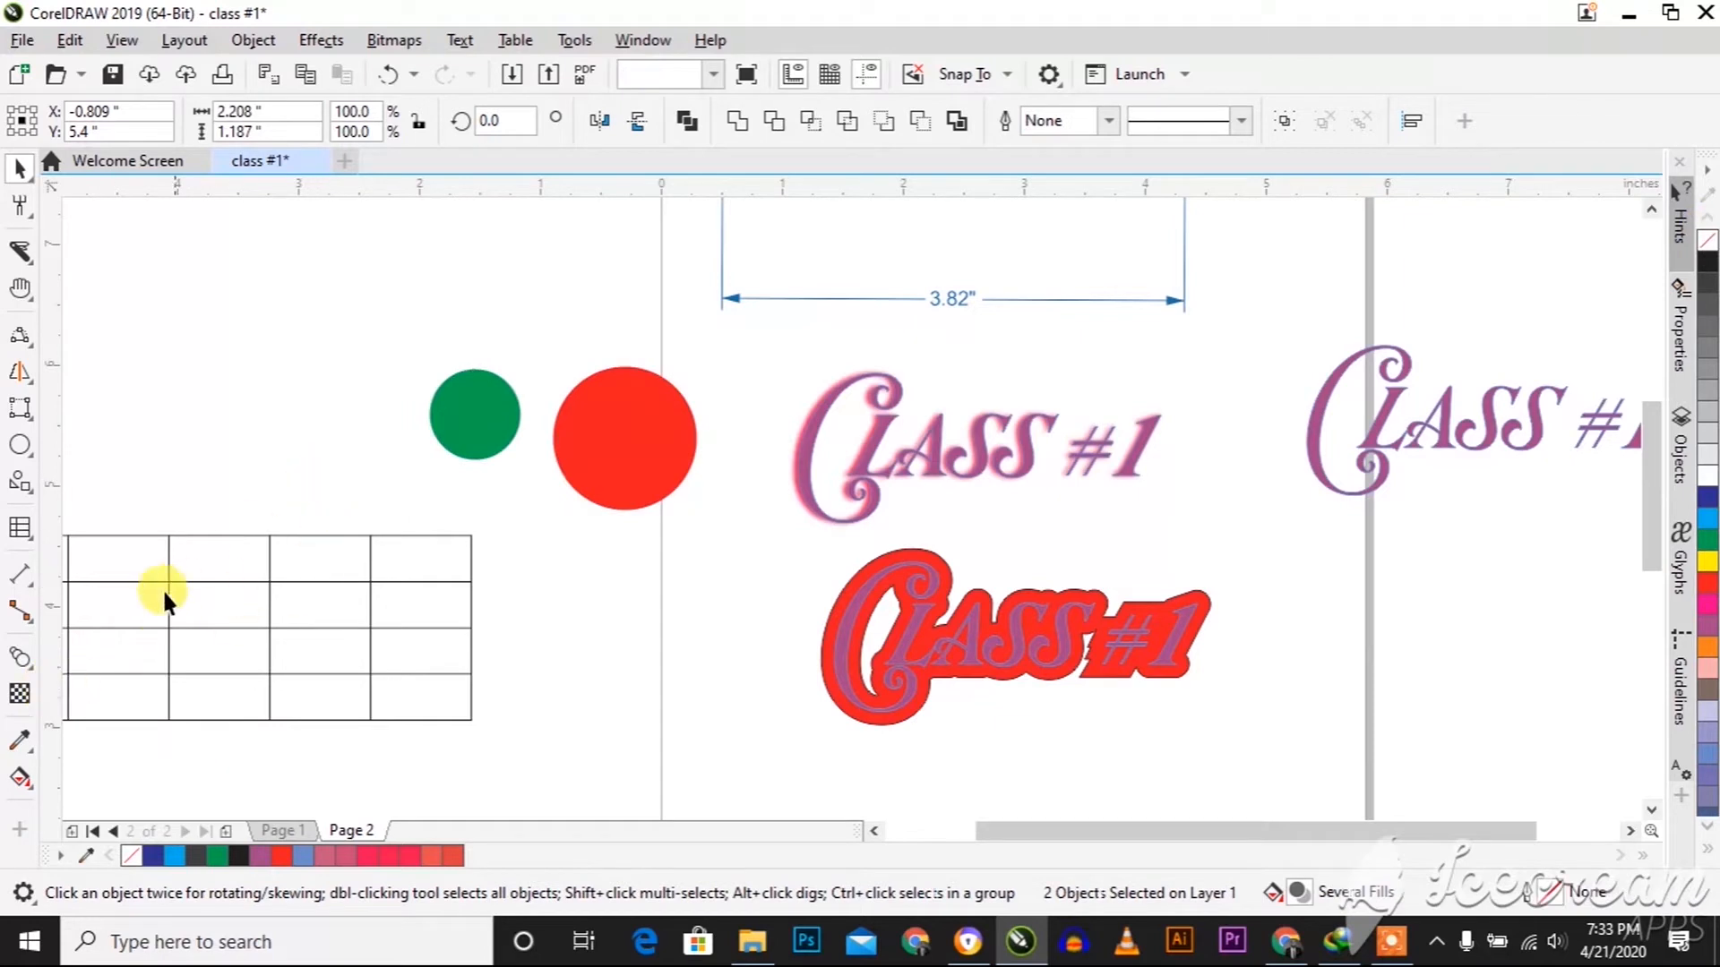
# Blend the small green circle into the large red circle with a straight 20-step blend
pyautogui.click(35, 662)
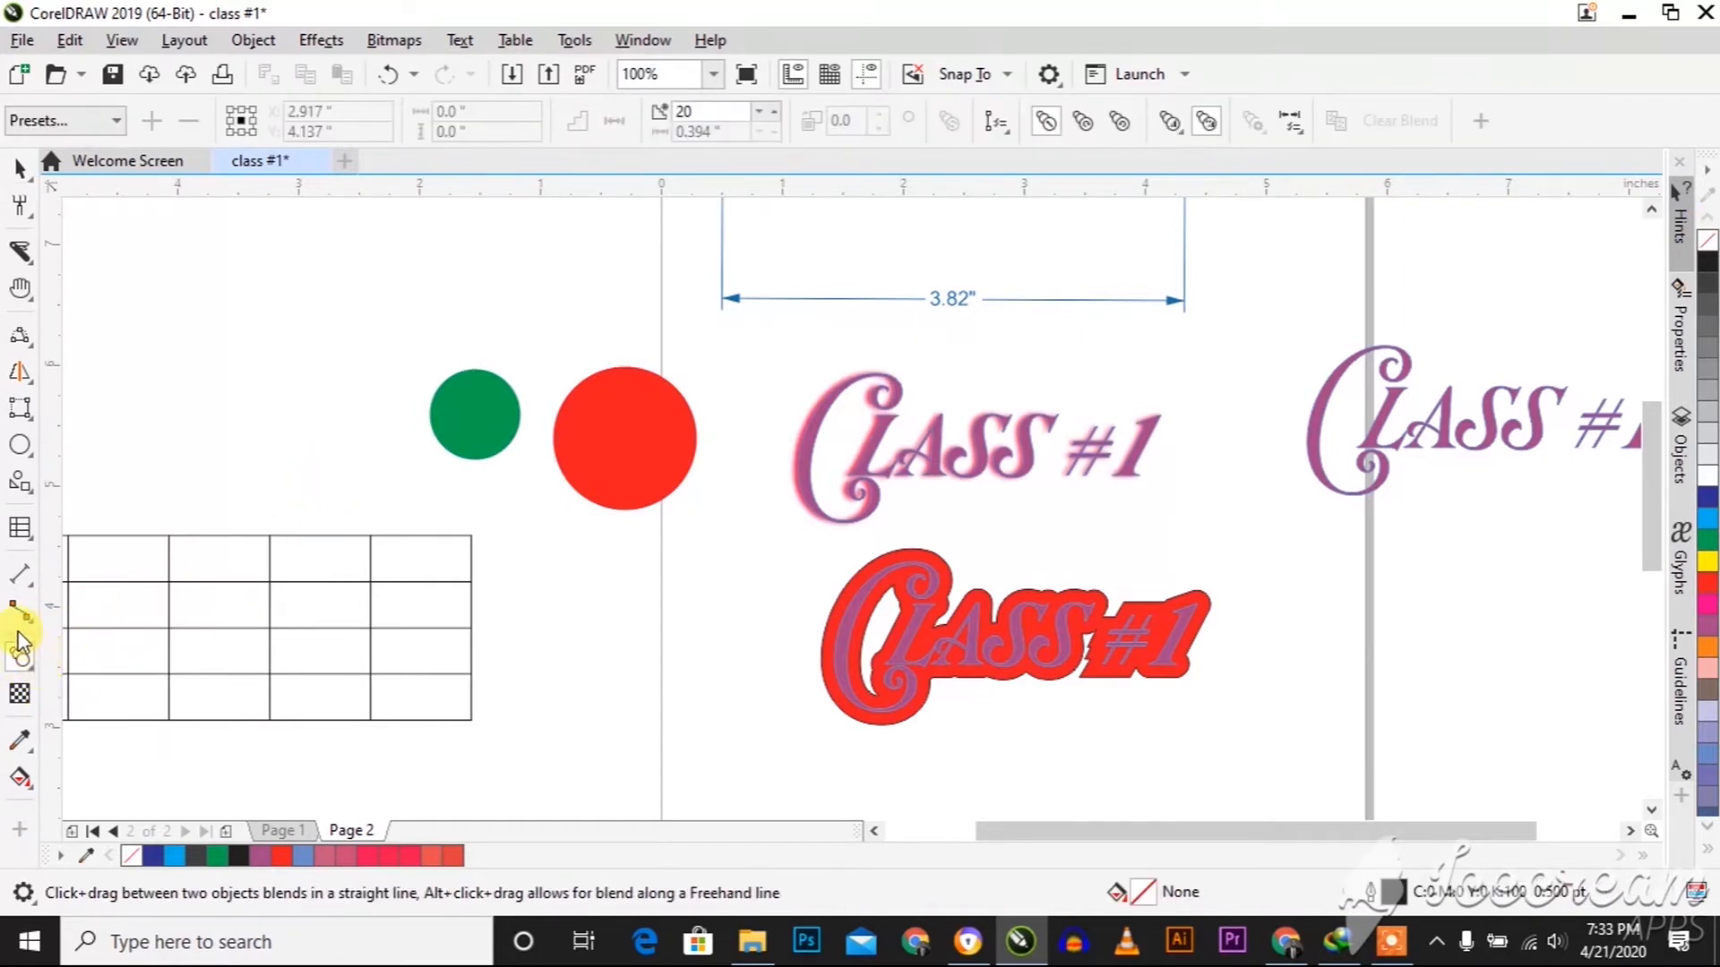
pyautogui.click(30, 668)
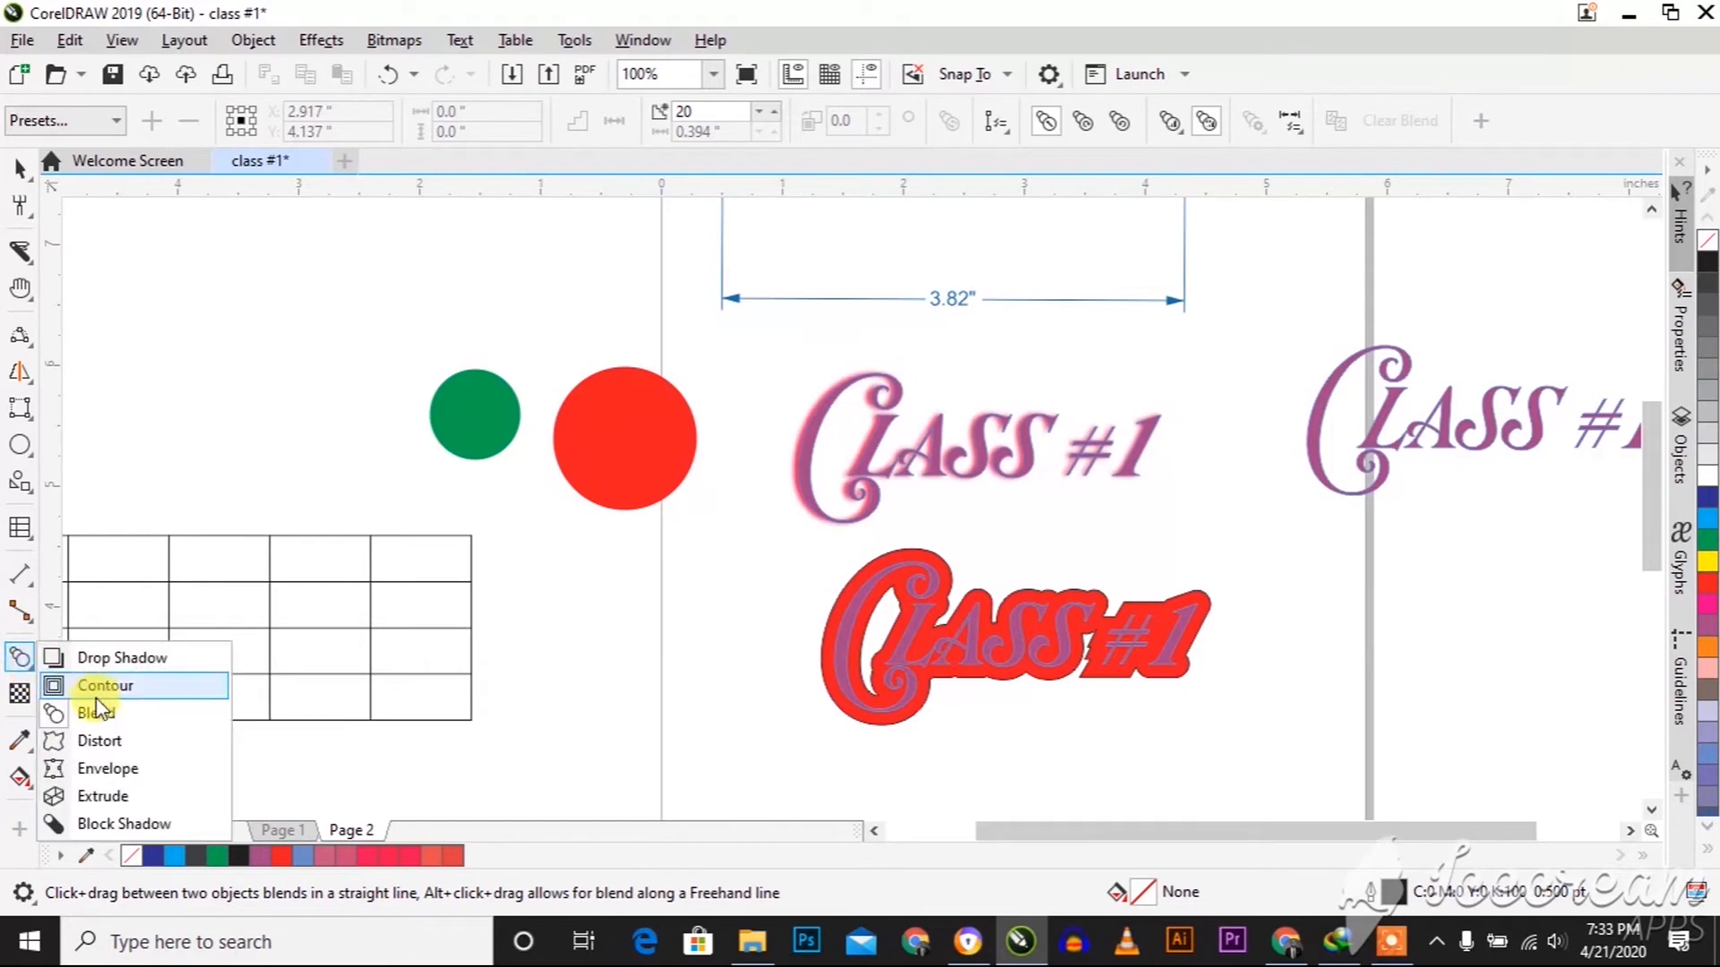
pyautogui.click(100, 713)
pyautogui.moveTo(467, 434); pyautogui.dragTo(666, 464)
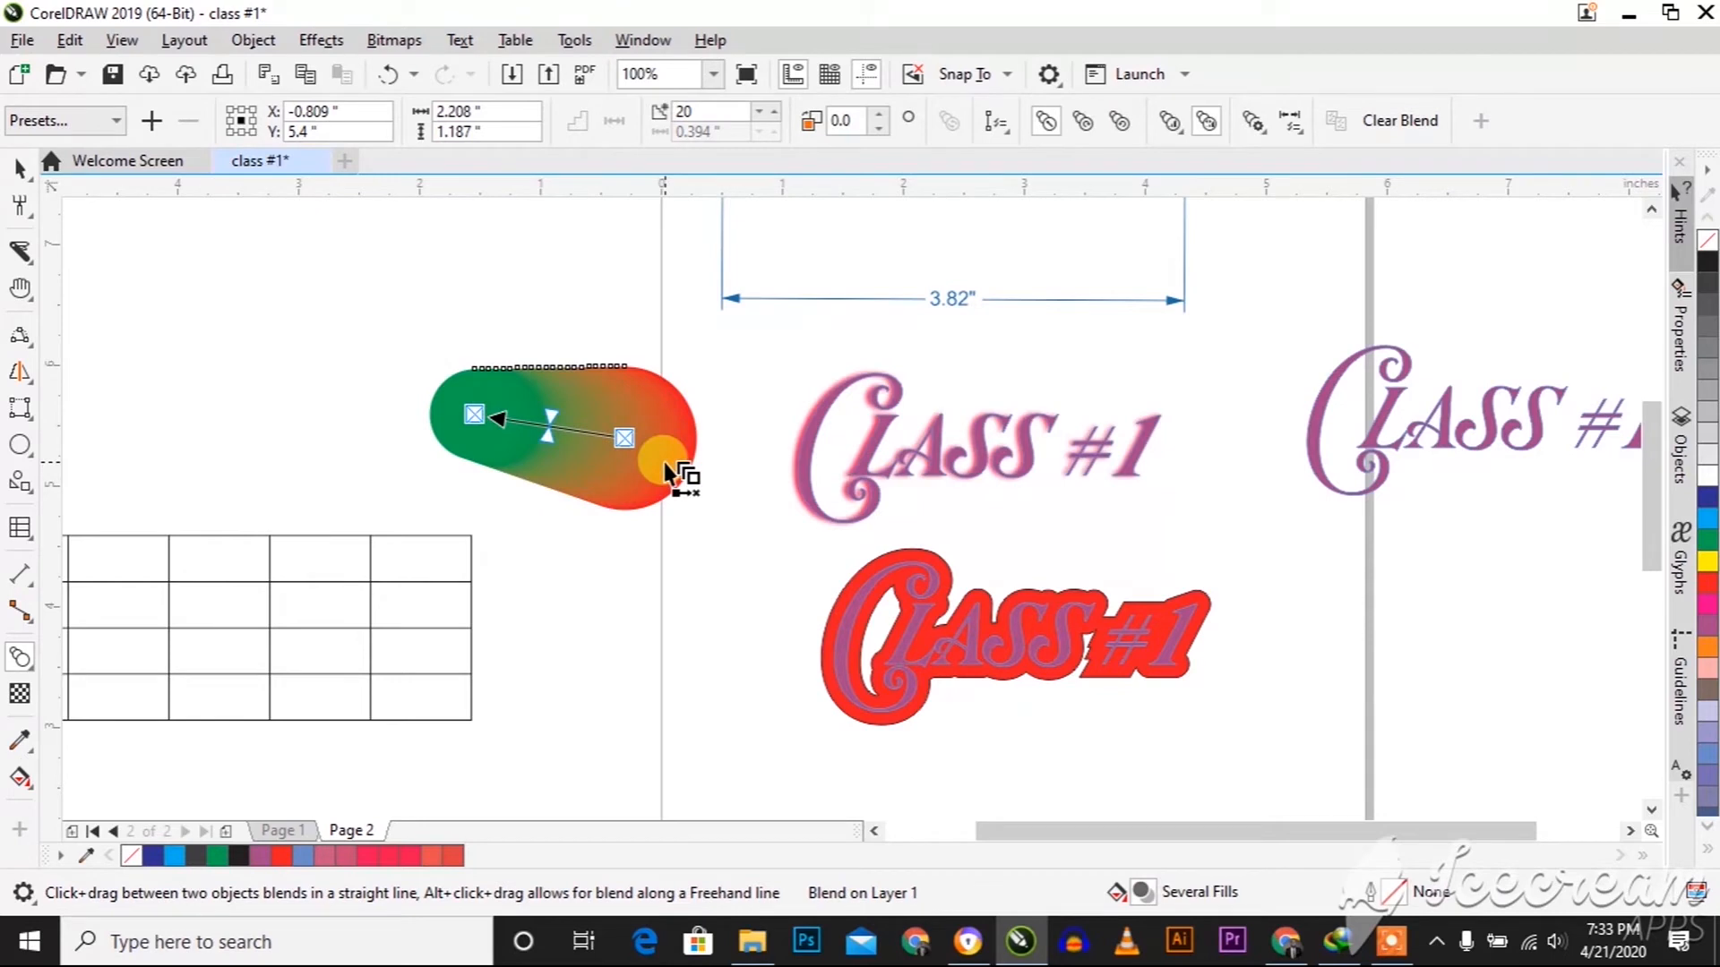
pyautogui.press('space')
pyautogui.click(550, 552)
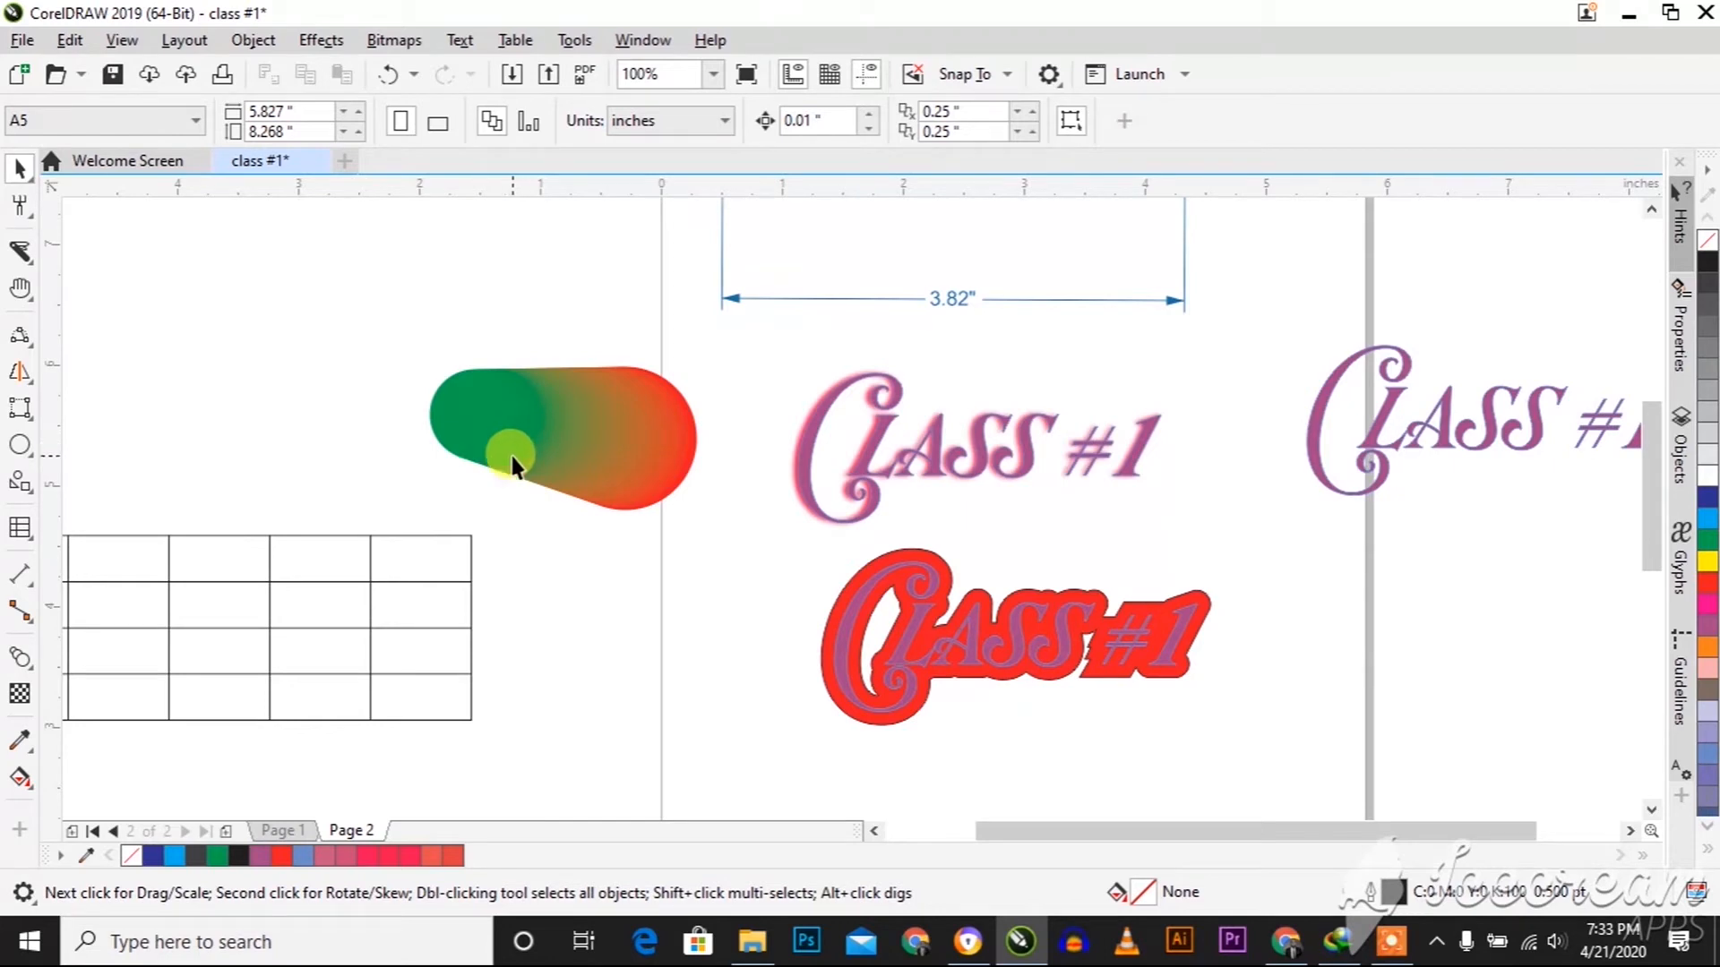
# Examine the blended shape's colour transition up close and in the context of the whole page
pyautogui.scroll(2, 448, 438)
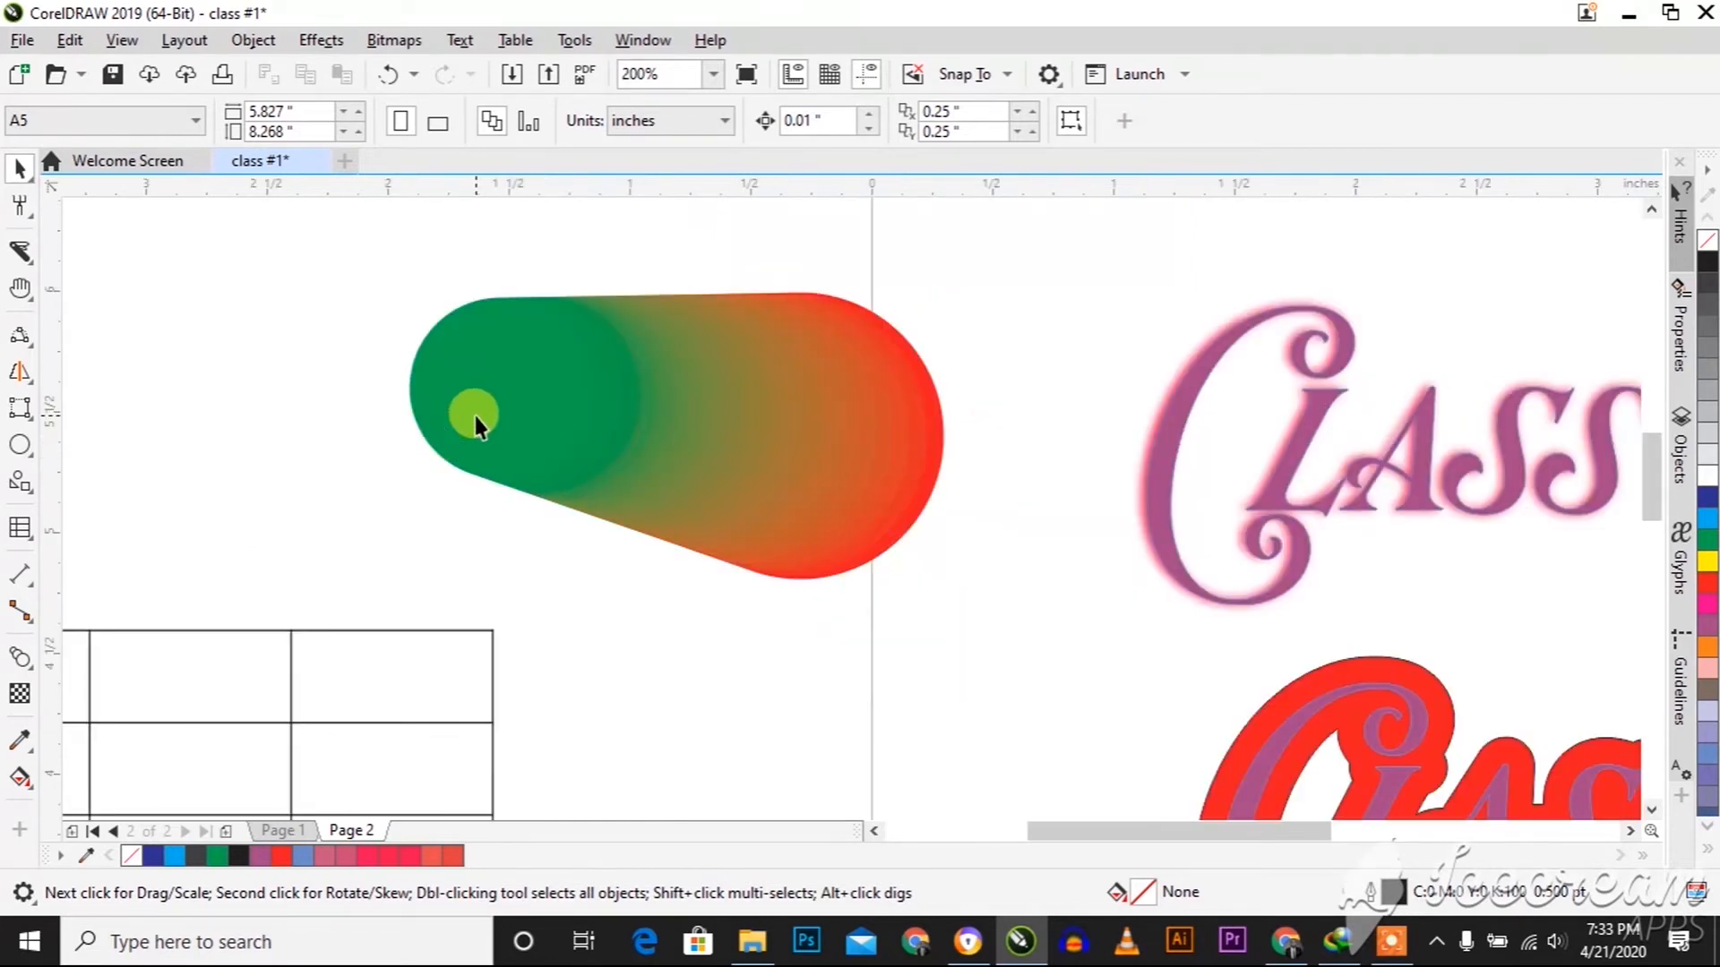
pyautogui.scroll(-2, 475, 416)
pyautogui.scroll(-2, 262, 363)
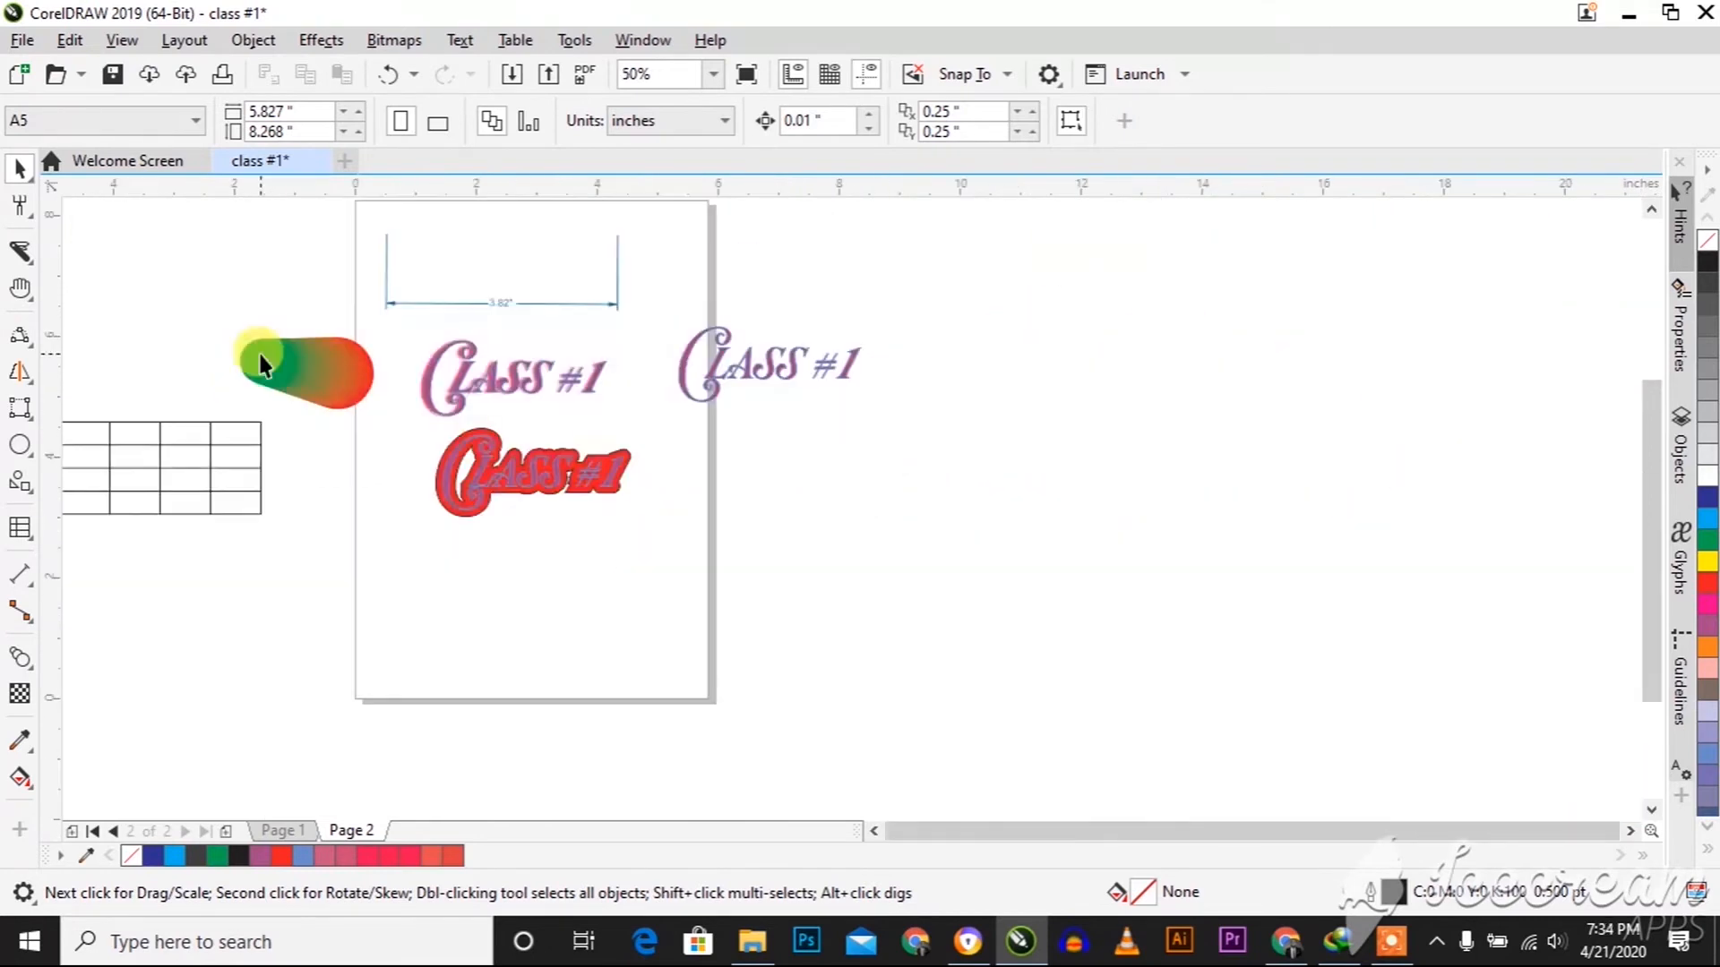
pyautogui.scroll(4, 348, 438)
pyautogui.scroll(-4, 346, 334)
pyautogui.scroll(2, 346, 330)
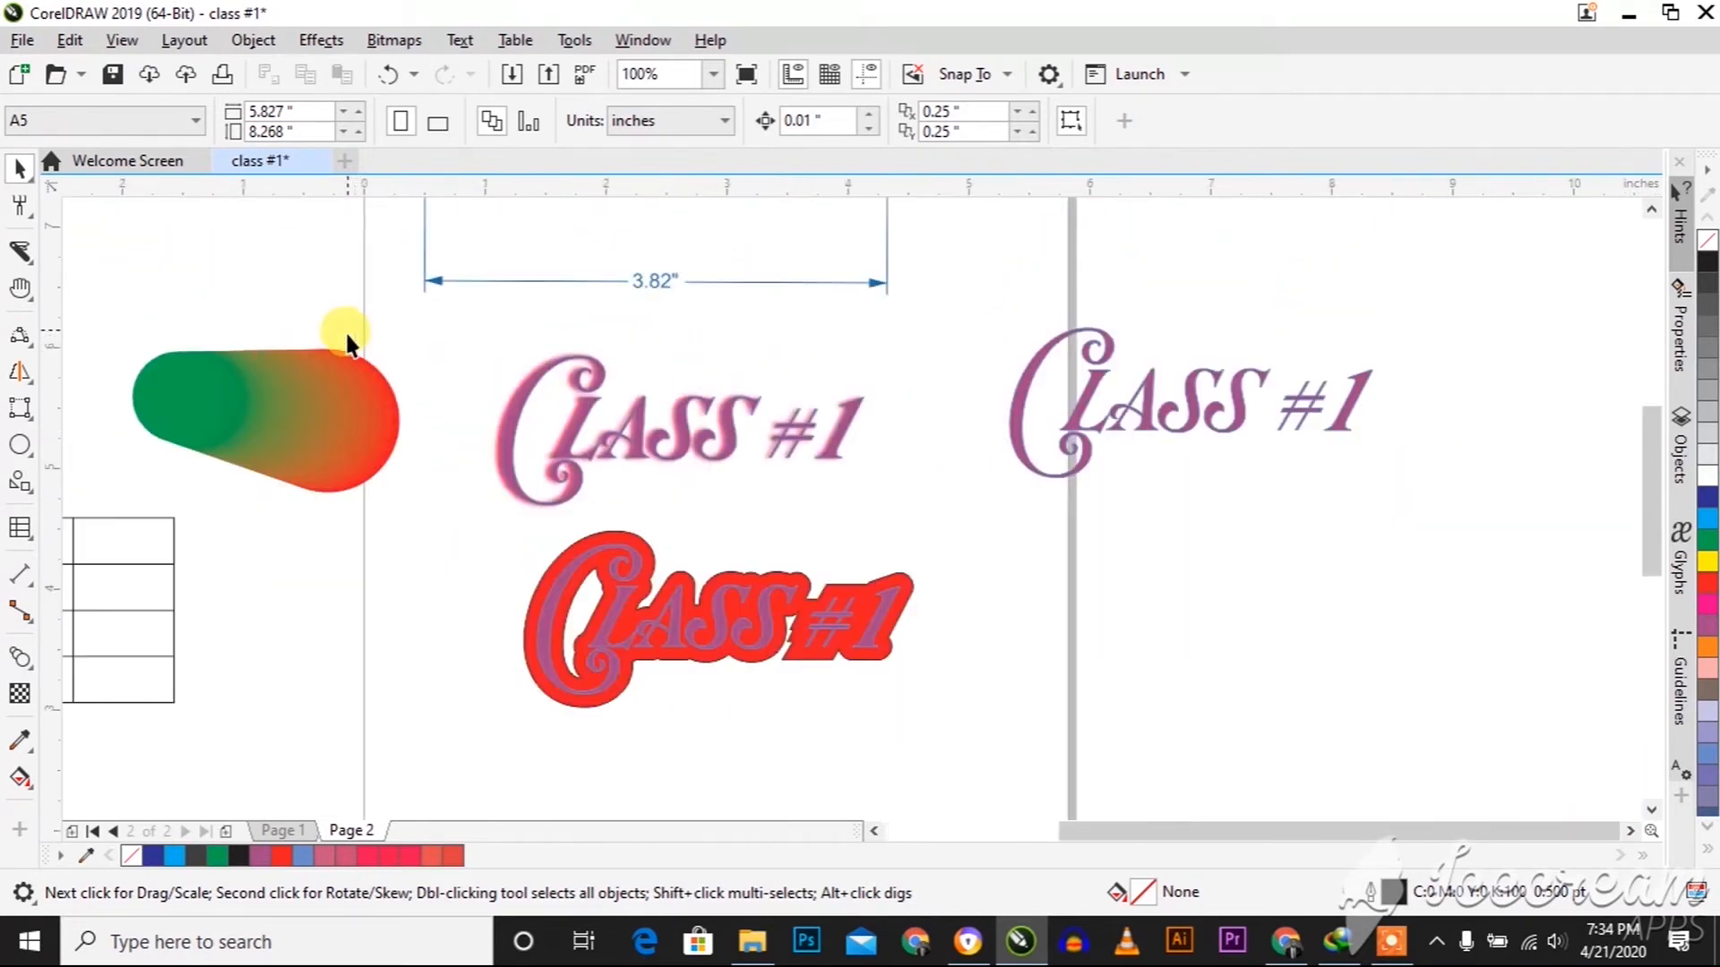
pyautogui.scroll(2, 328, 415)
pyautogui.scroll(-4, 330, 421)
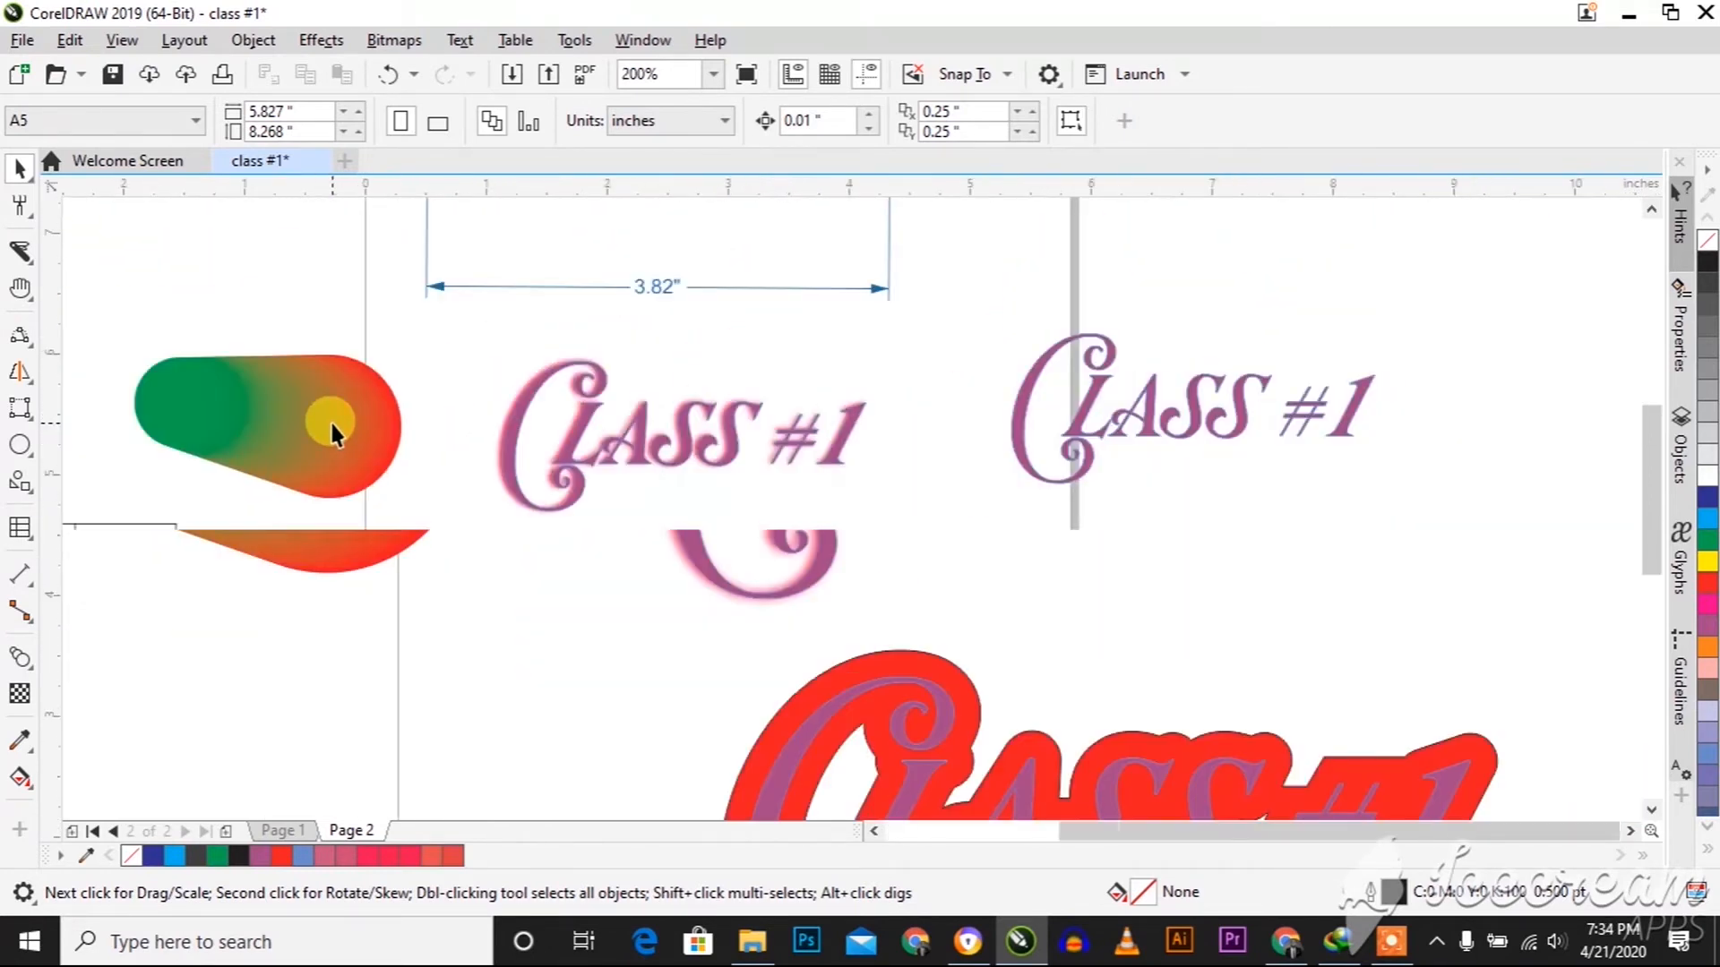
# Apply a push and pull distortion to the "Class #1" text at the page's right edge, reducing its amplitude to -5
pyautogui.click(21, 663)
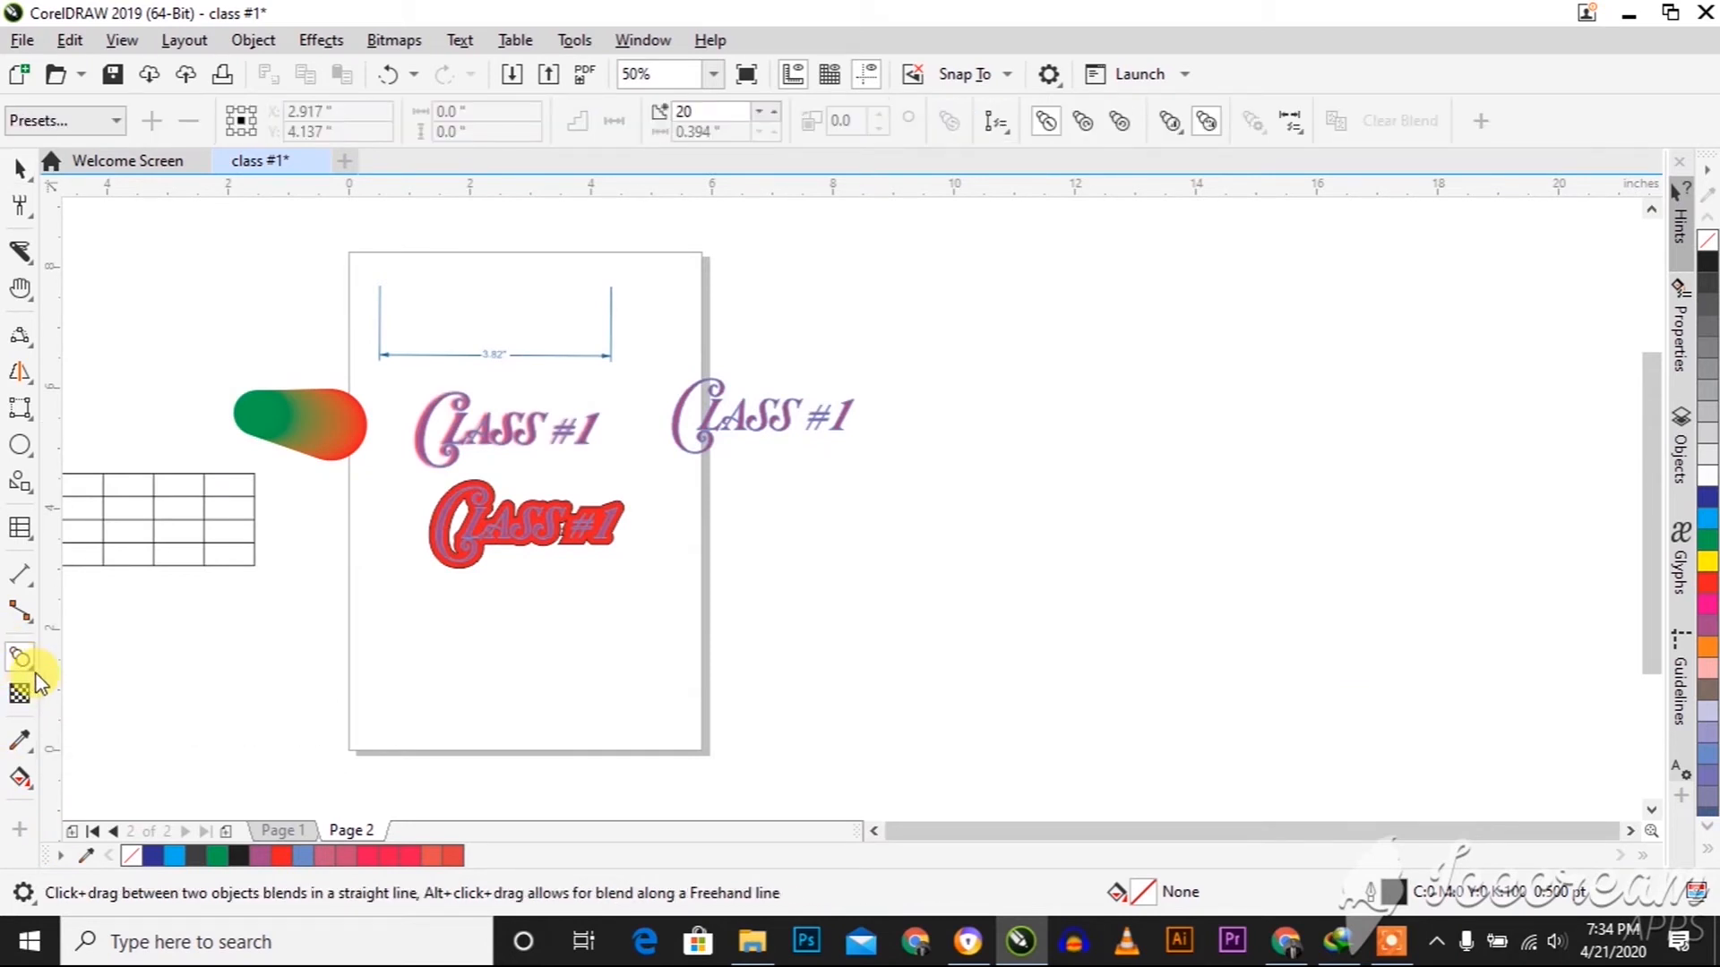
pyautogui.click(31, 670)
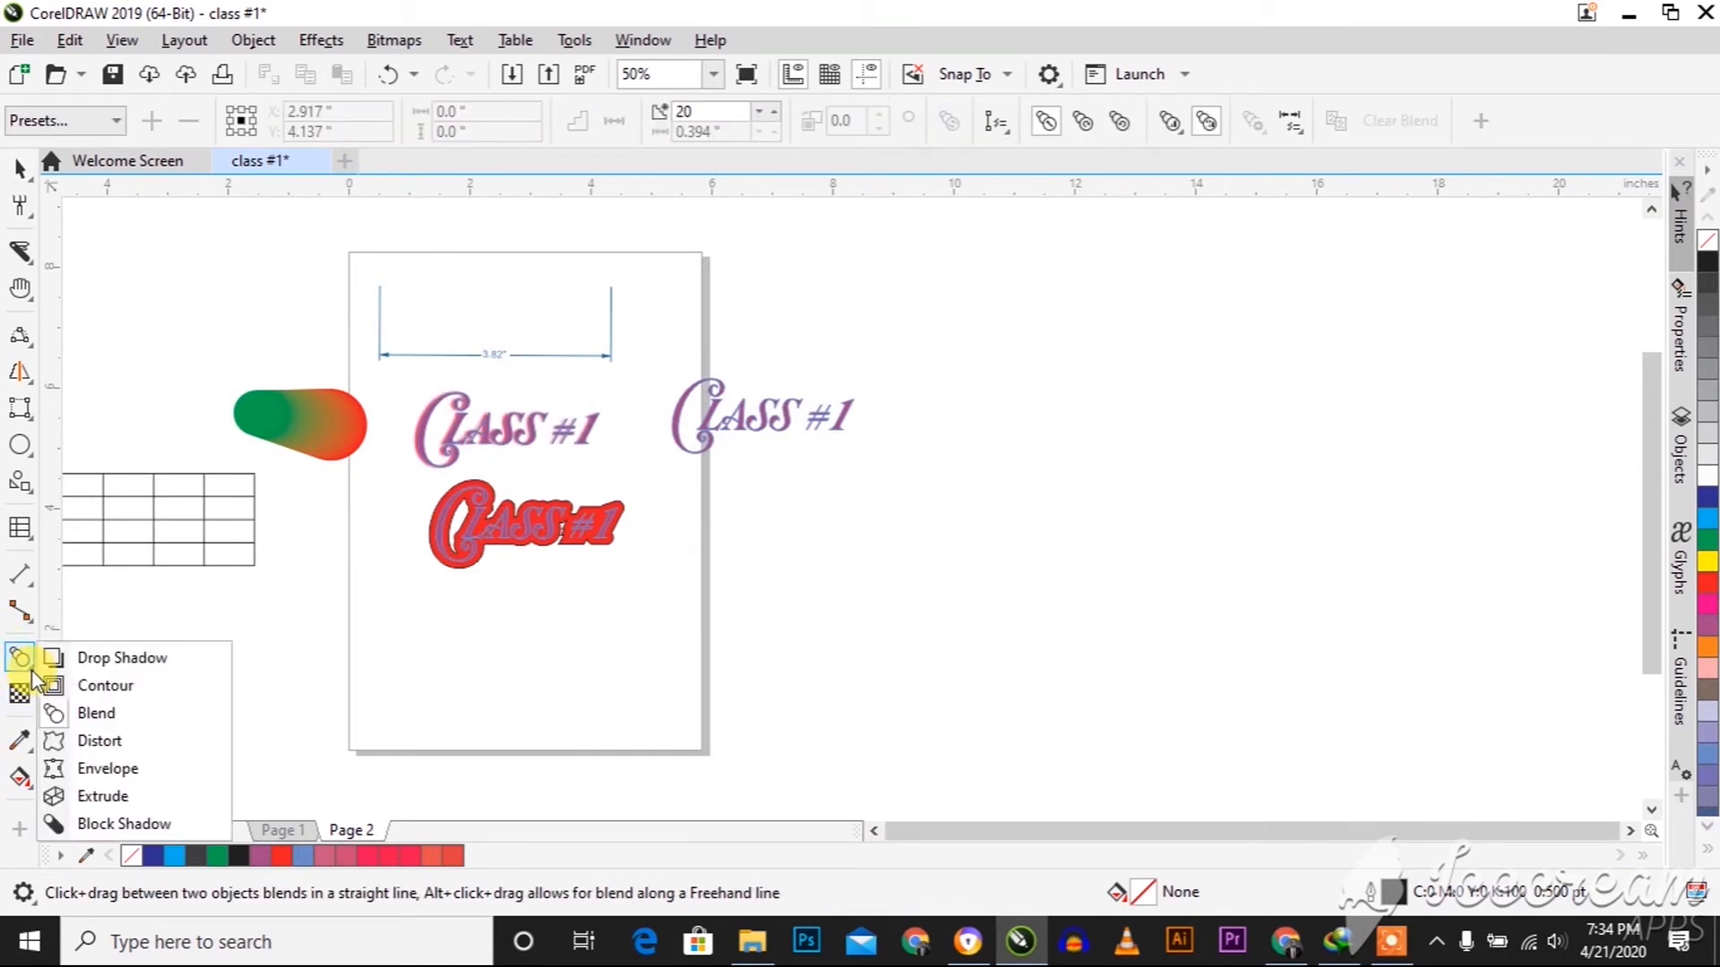
pyautogui.click(90, 741)
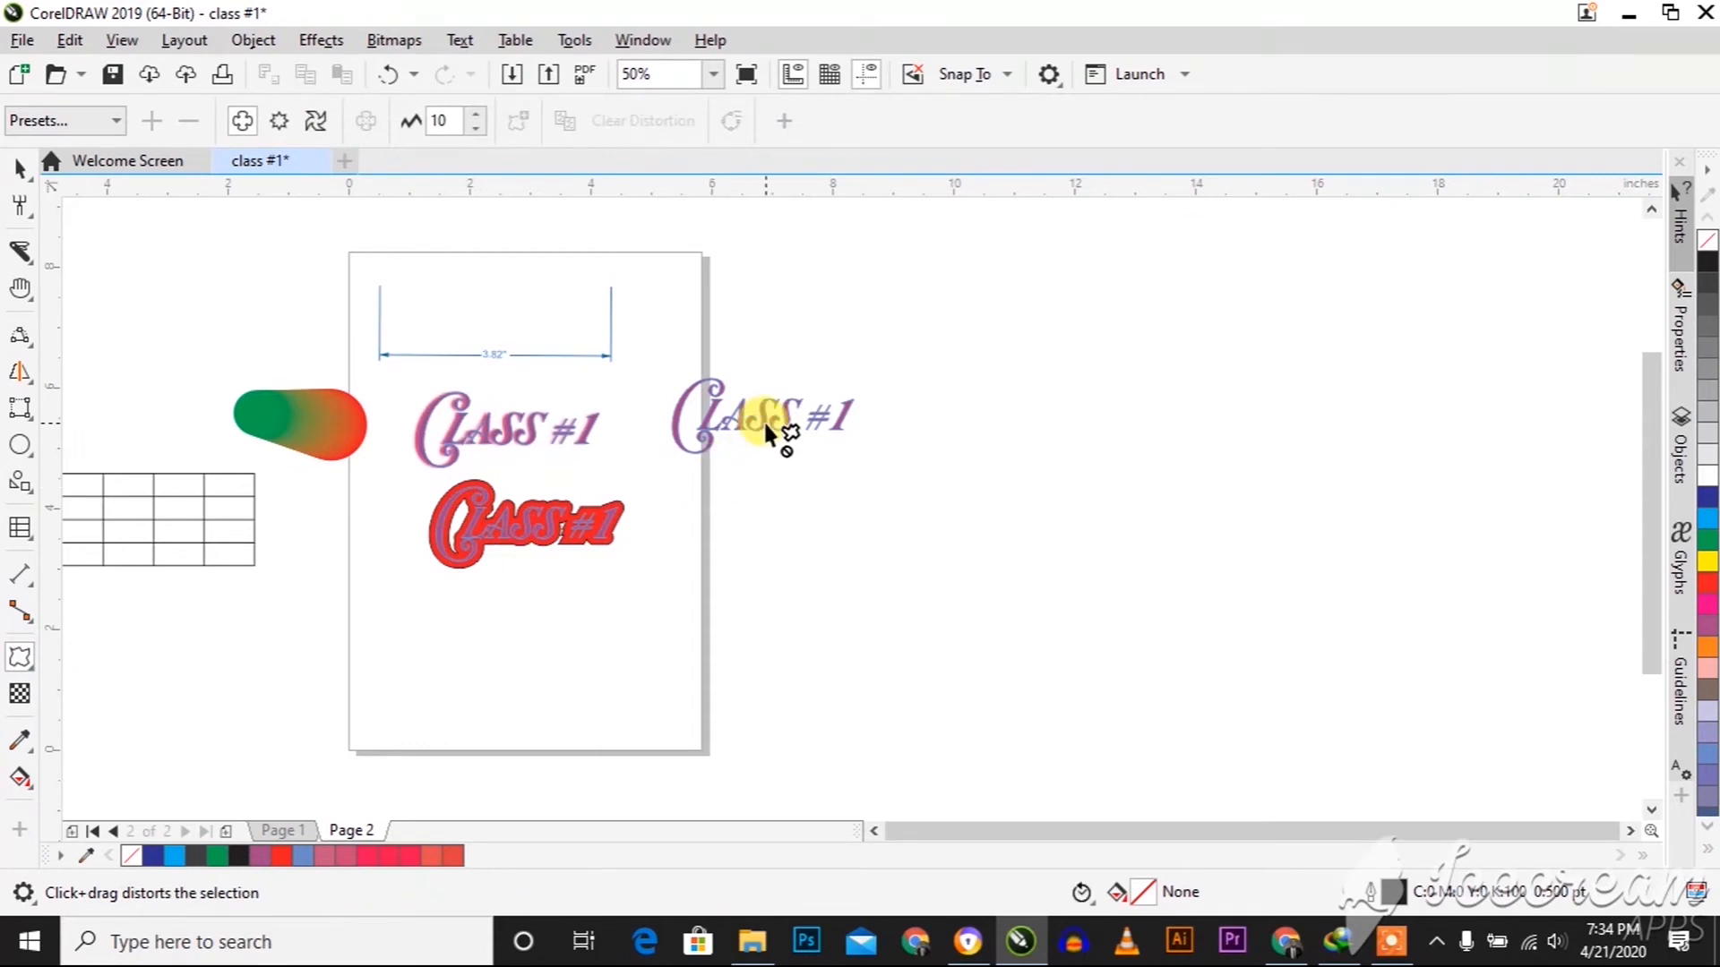
pyautogui.scroll(4, 762, 420)
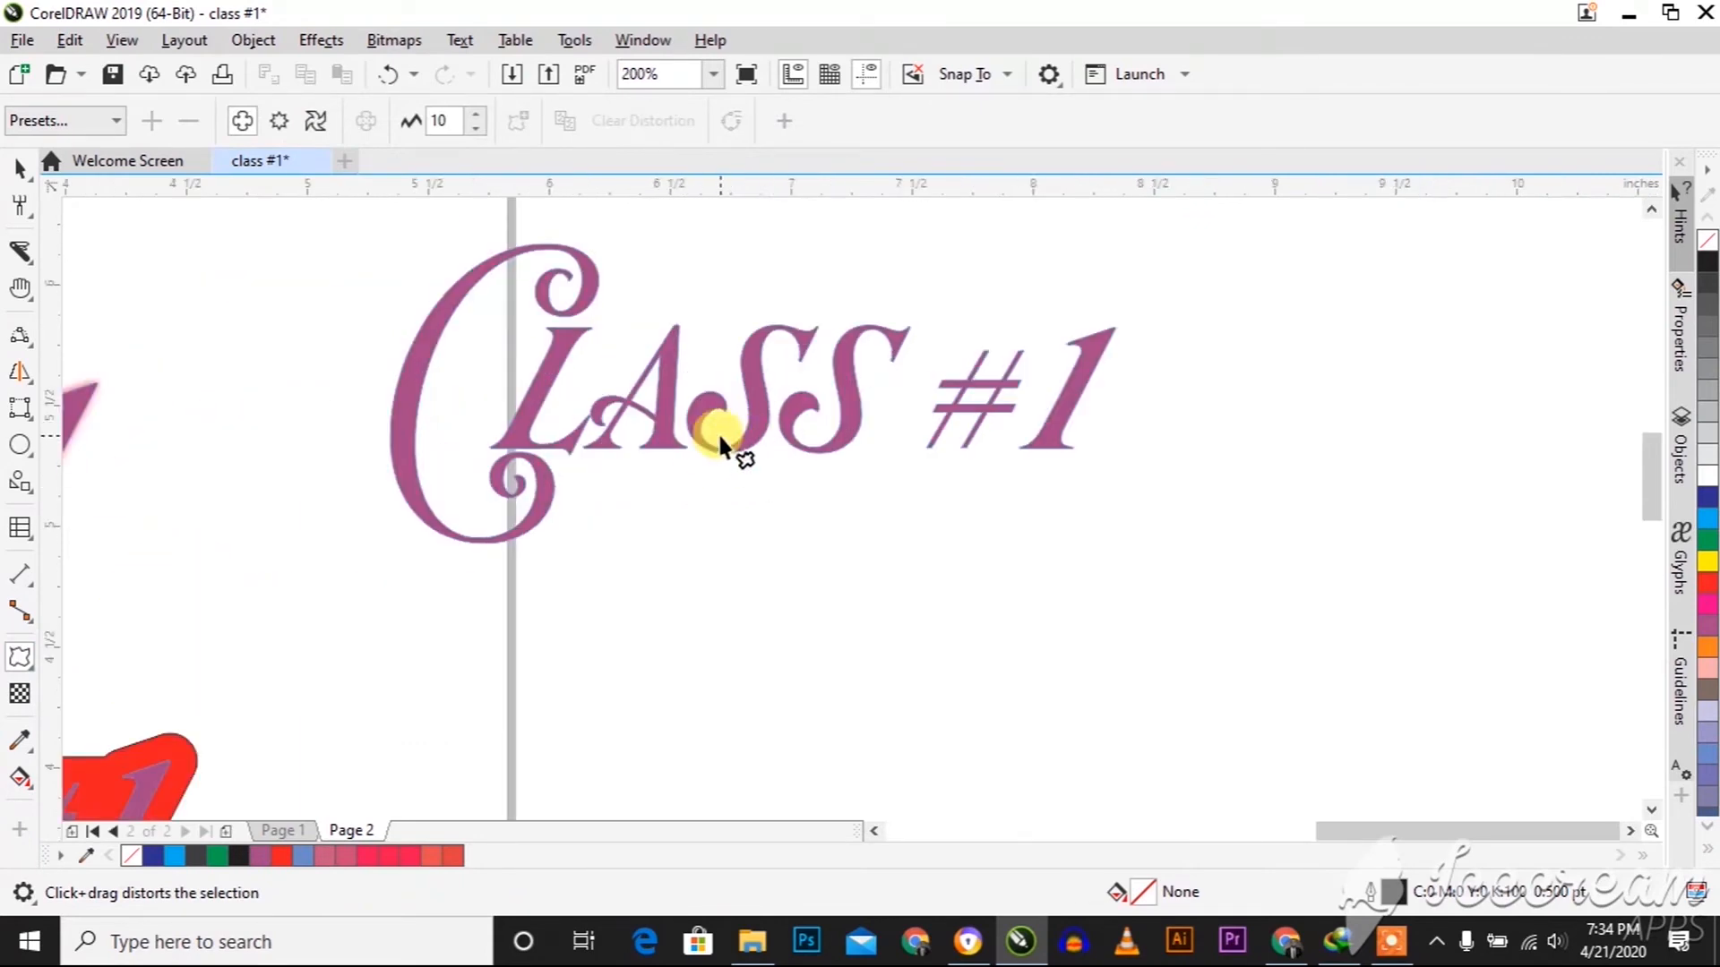
pyautogui.click(743, 360)
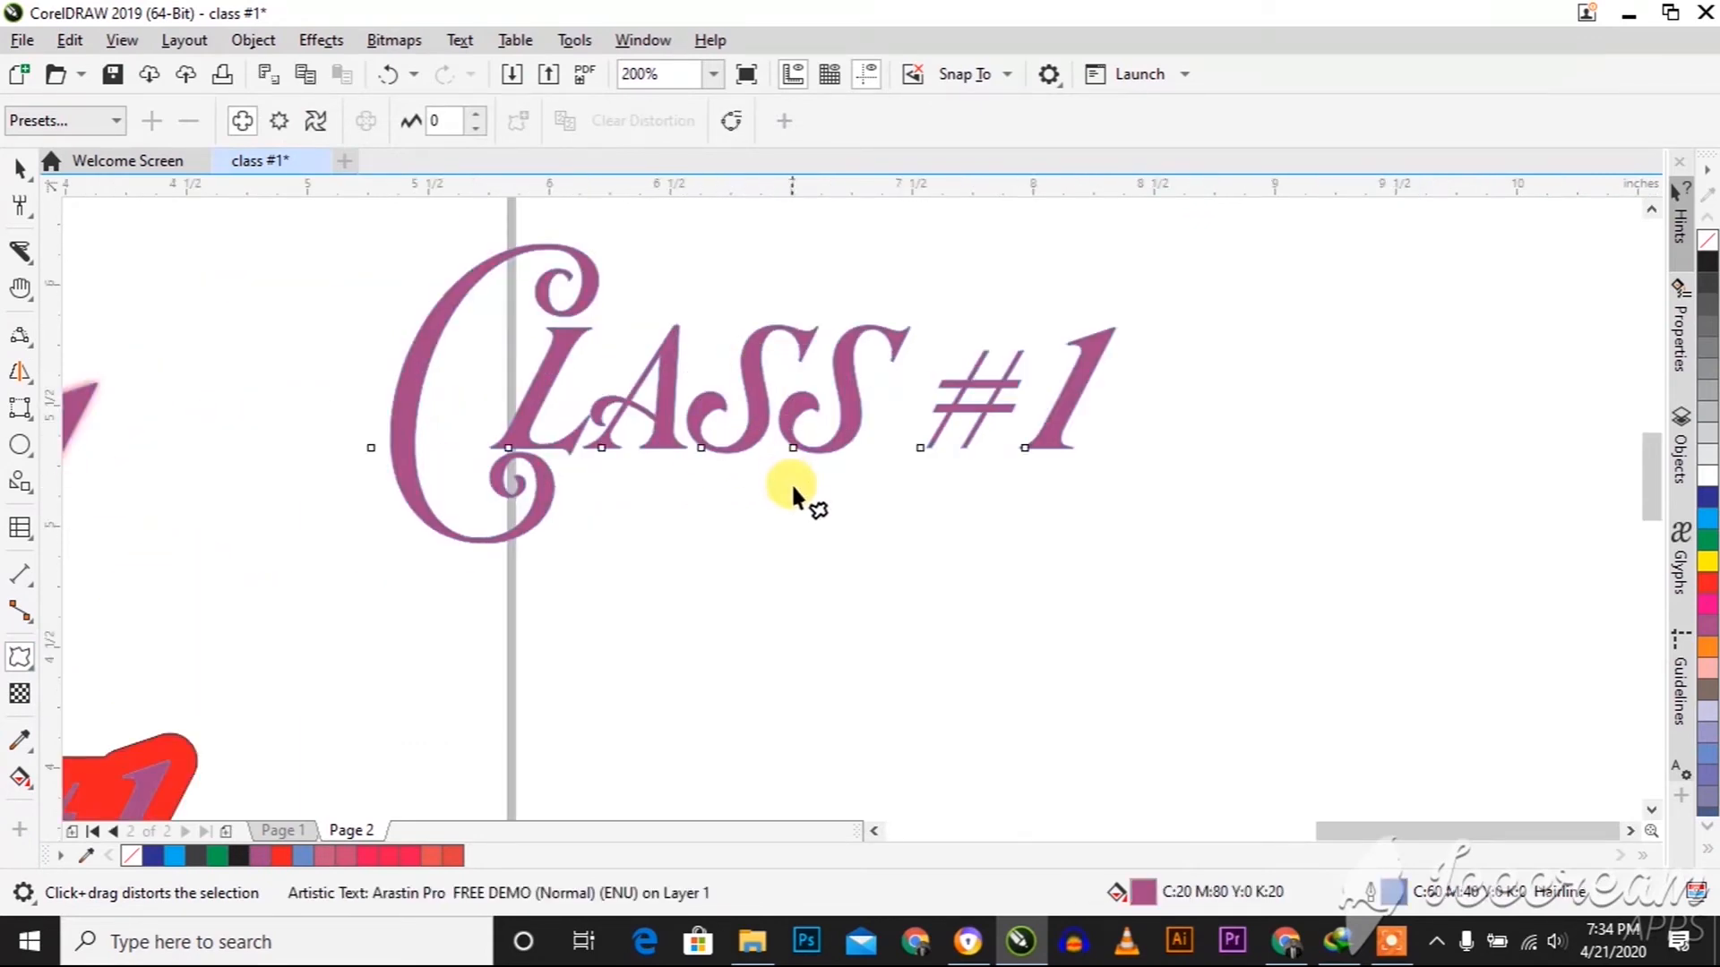
pyautogui.moveTo(760, 407); pyautogui.dragTo(561, 466)
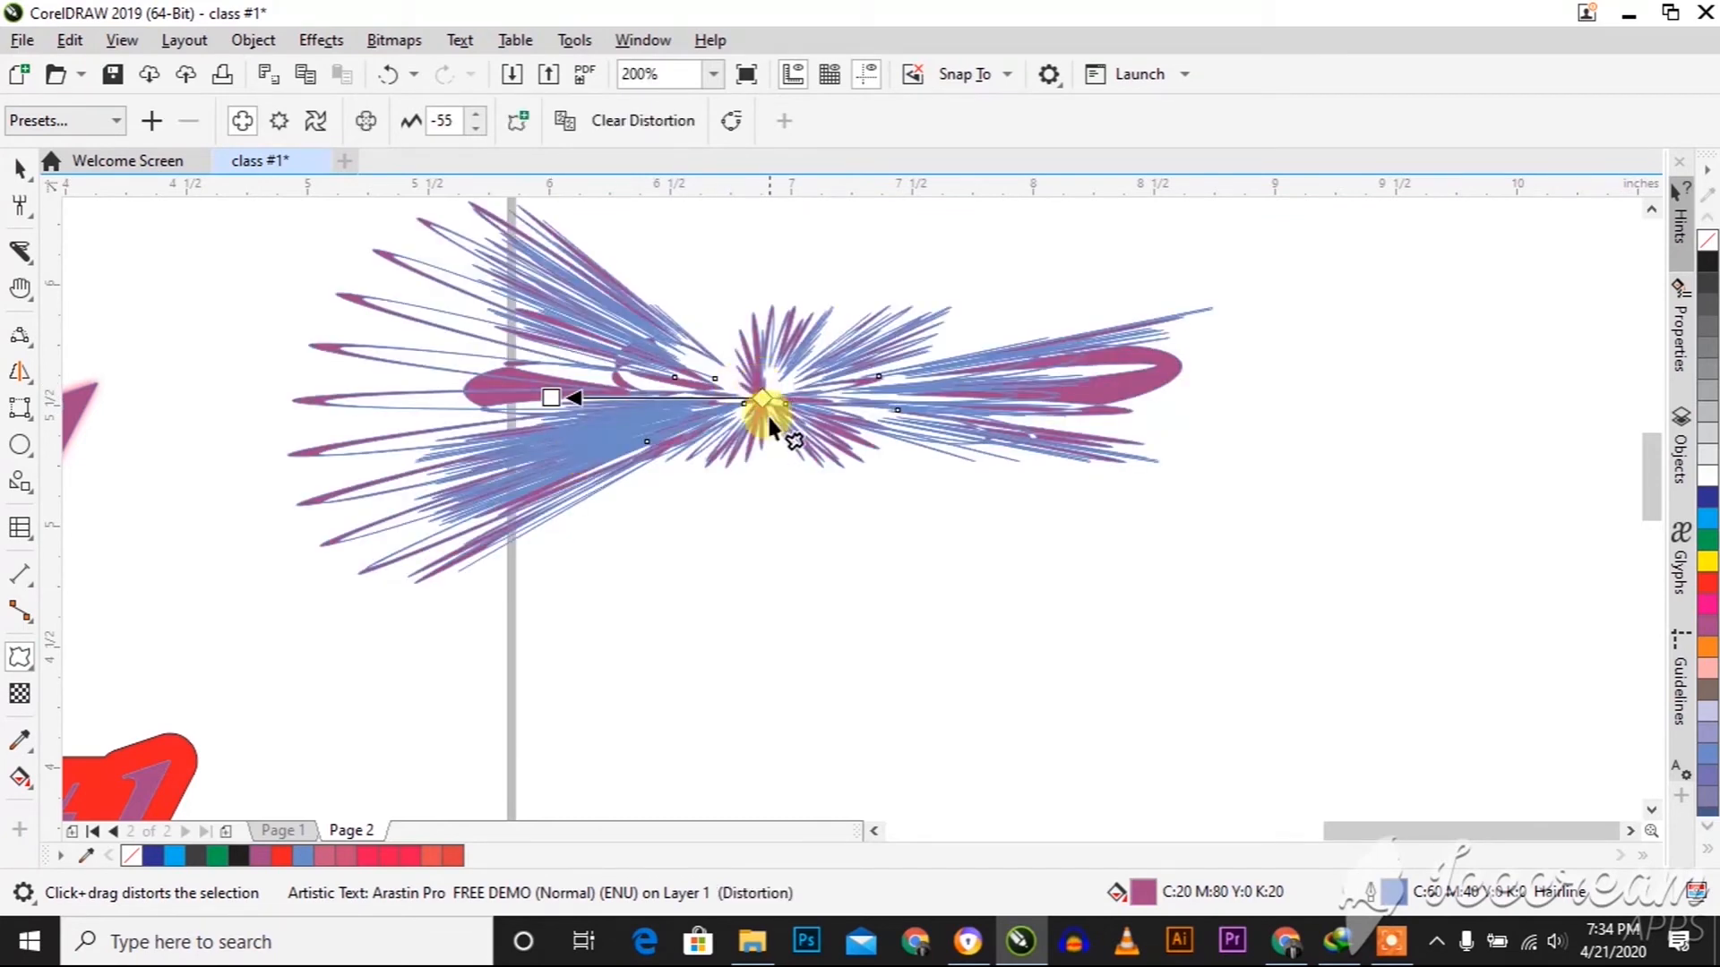
pyautogui.moveTo(552, 398); pyautogui.dragTo(740, 398)
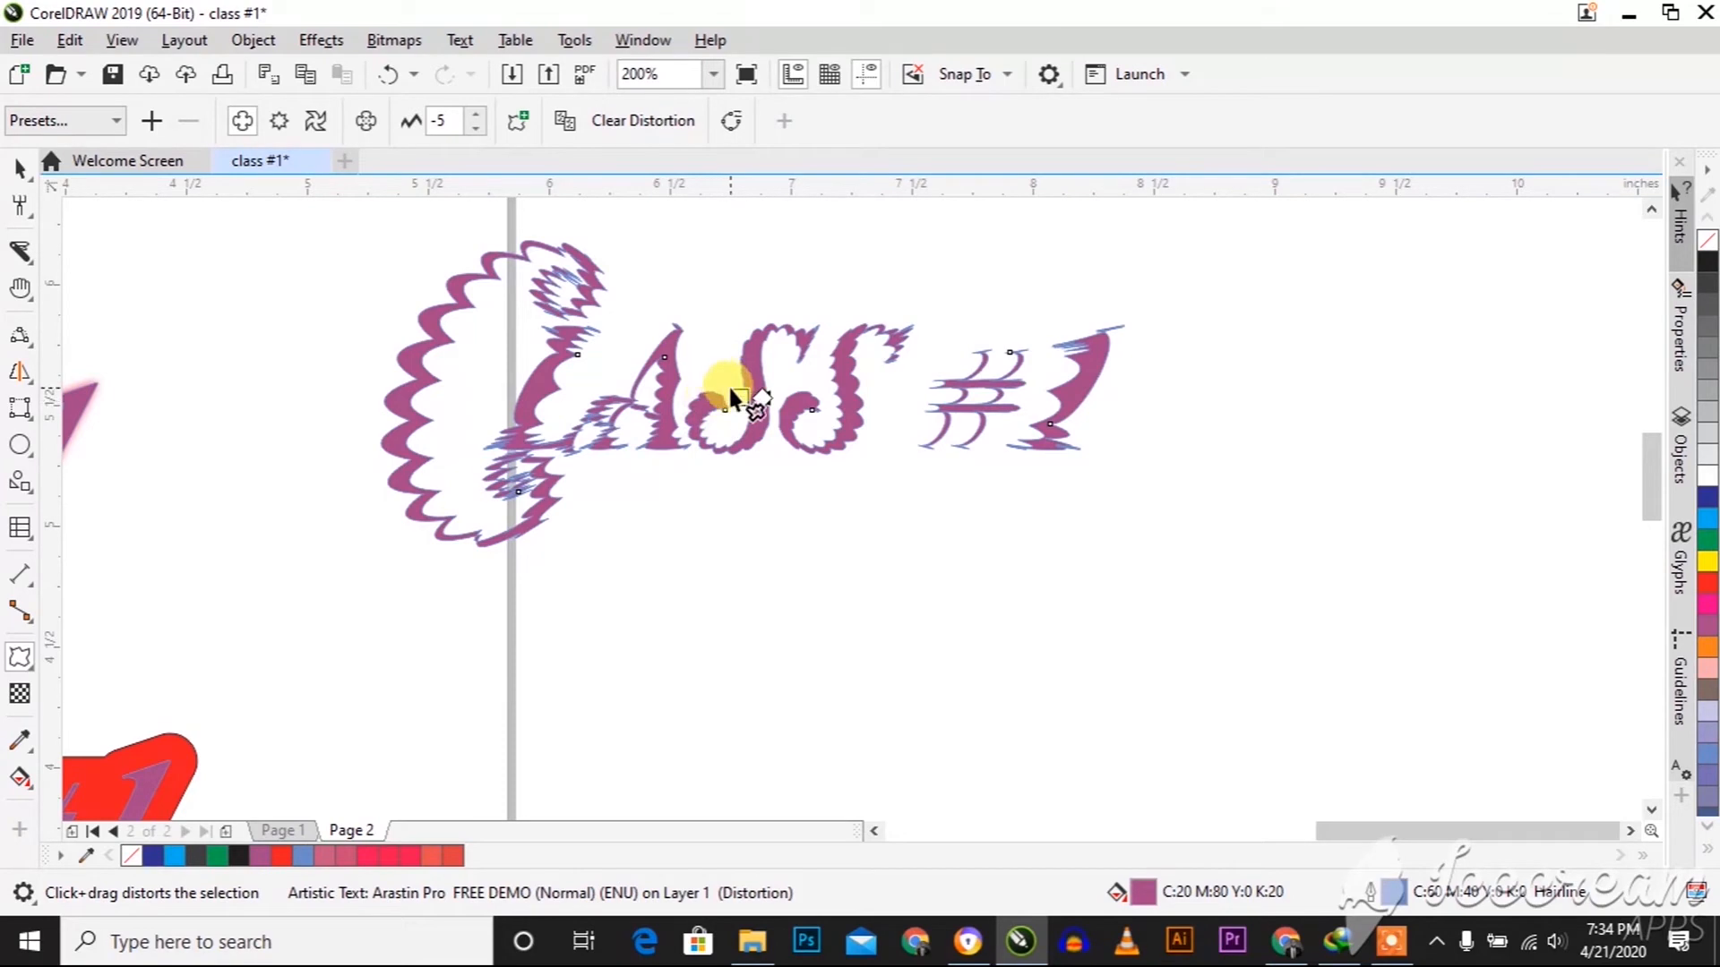
# Try a stronger push and pull distortion with amplitude -68 on the same text and undo it
pyautogui.click(733, 392)
pyautogui.click(746, 394)
pyautogui.moveTo(737, 394); pyautogui.dragTo(500, 387)
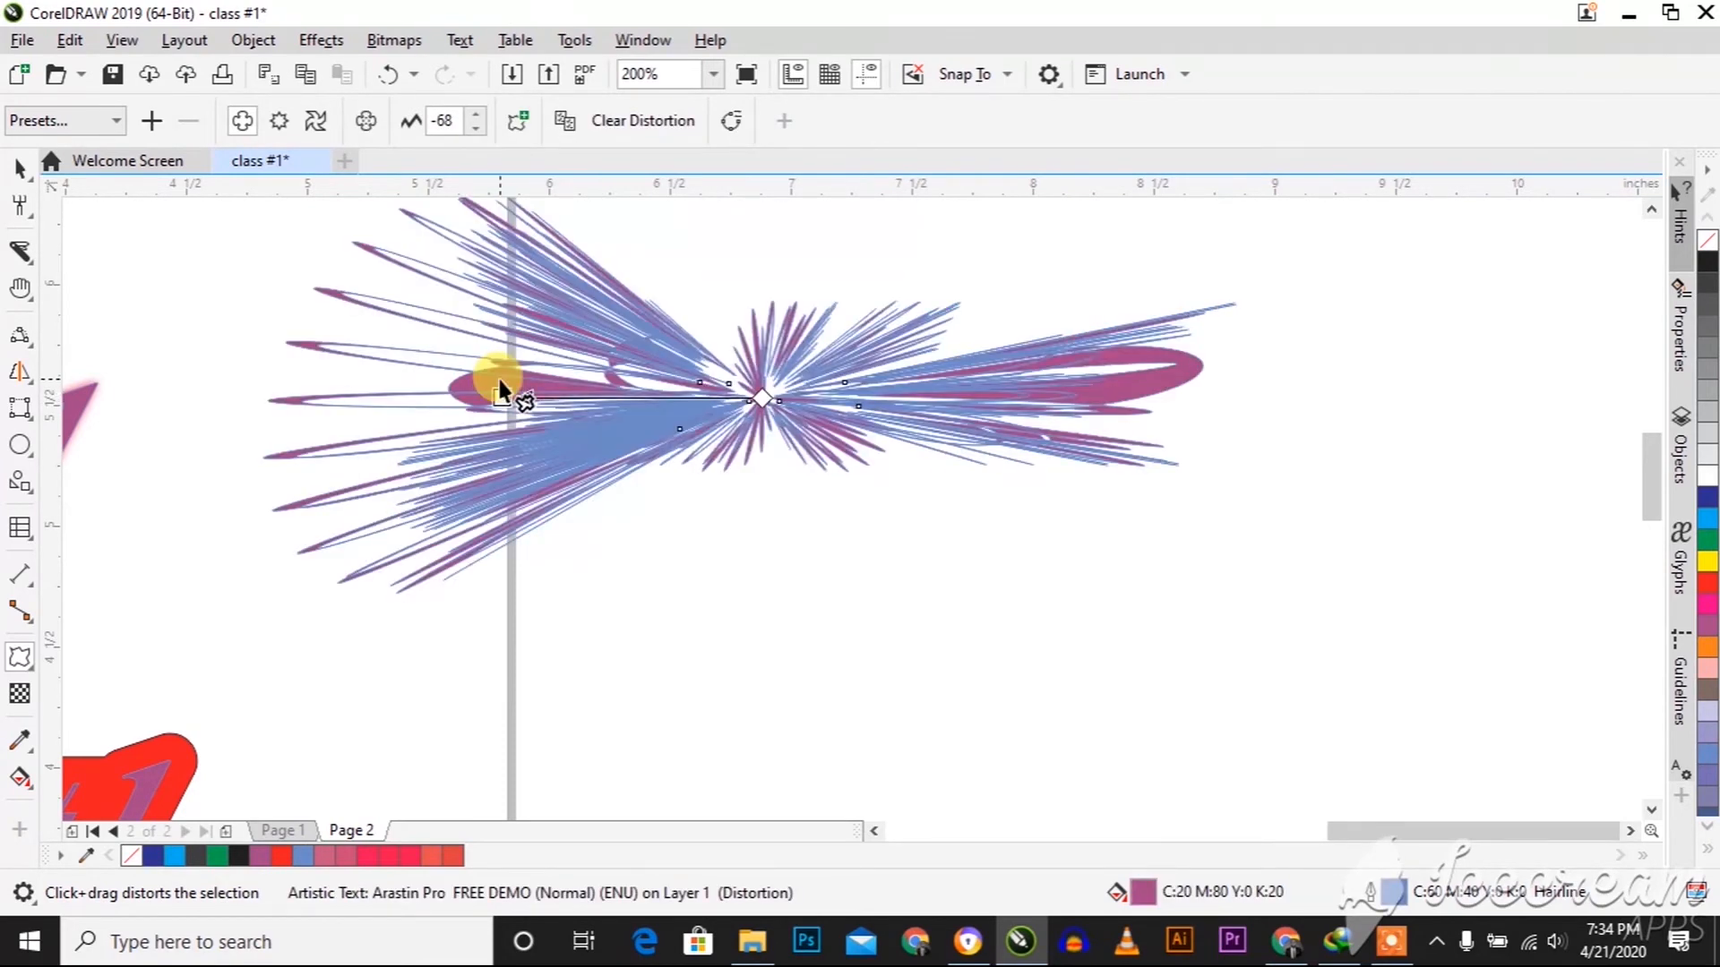
pyautogui.scroll(-2, 516, 385)
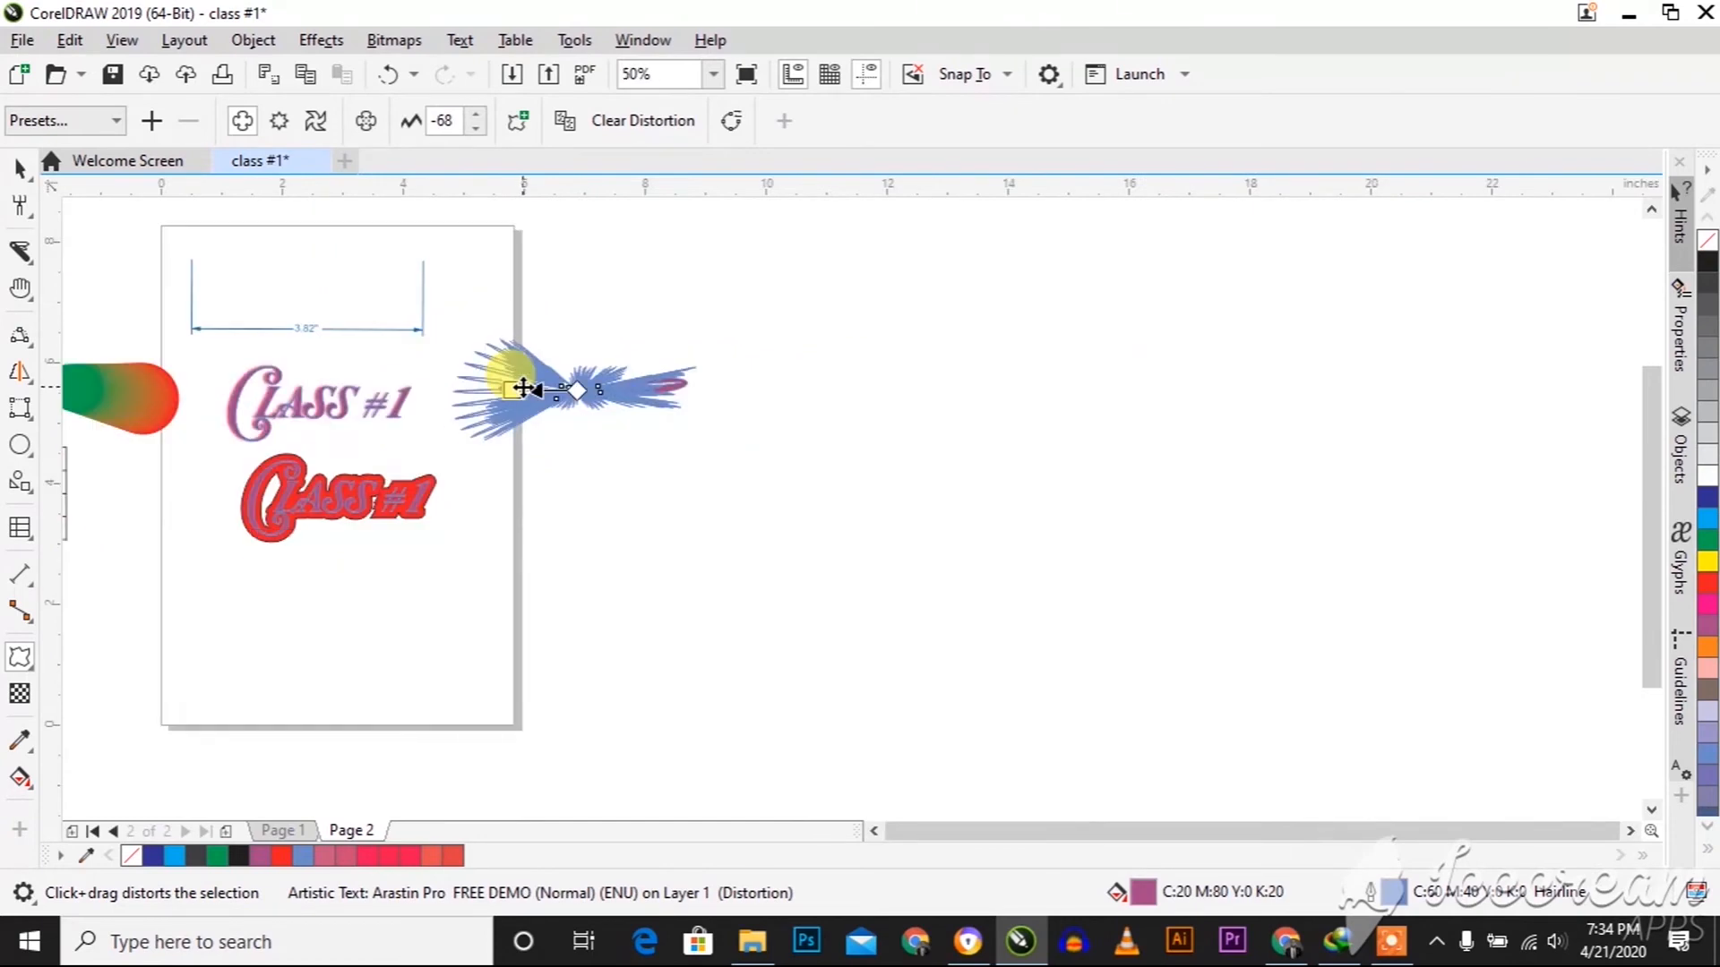
pyautogui.hotkey('ctrl', 'z')
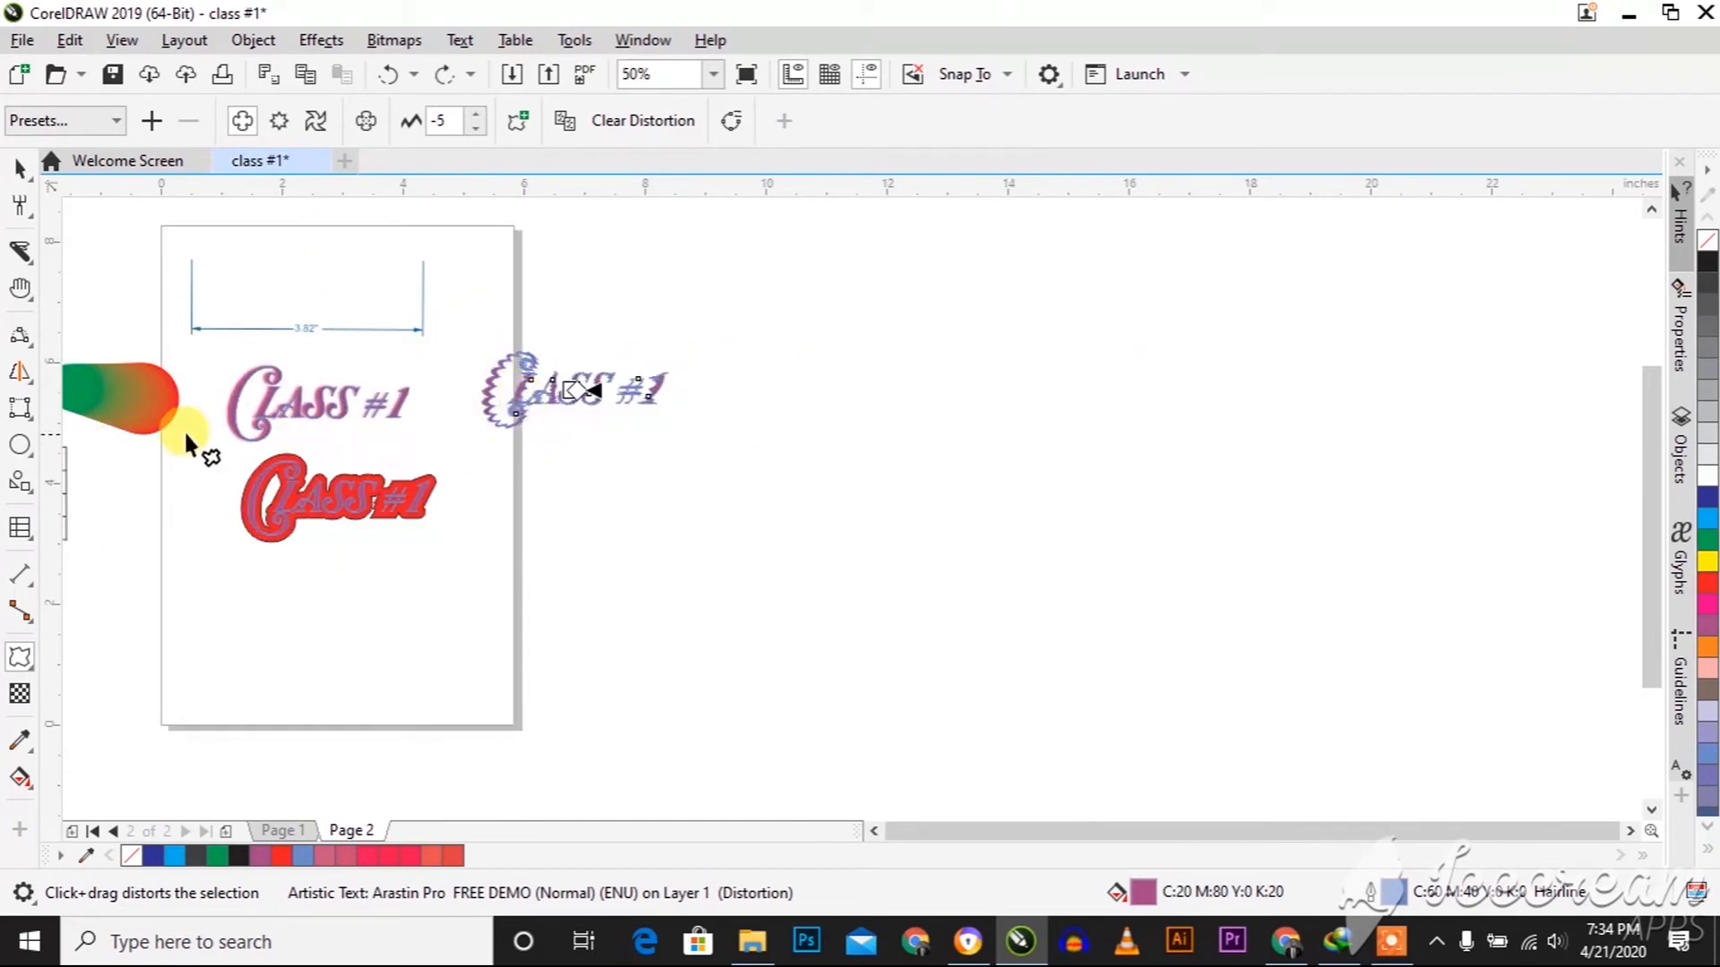
pyautogui.click(30, 665)
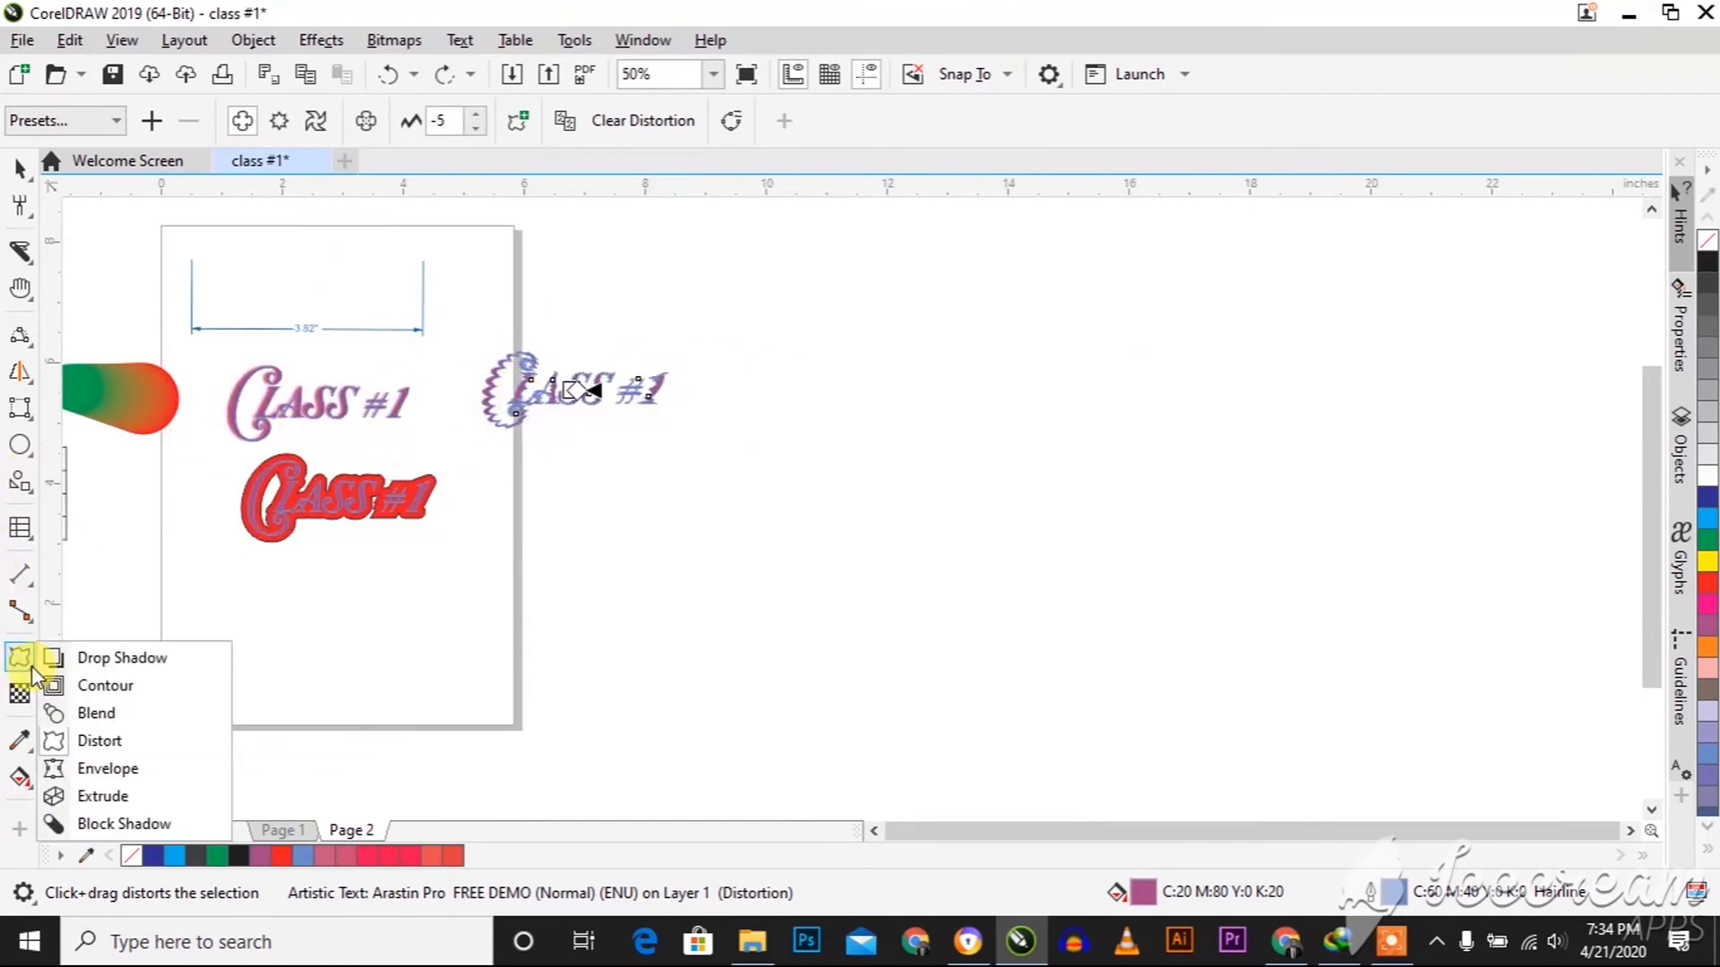
pyautogui.click(116, 773)
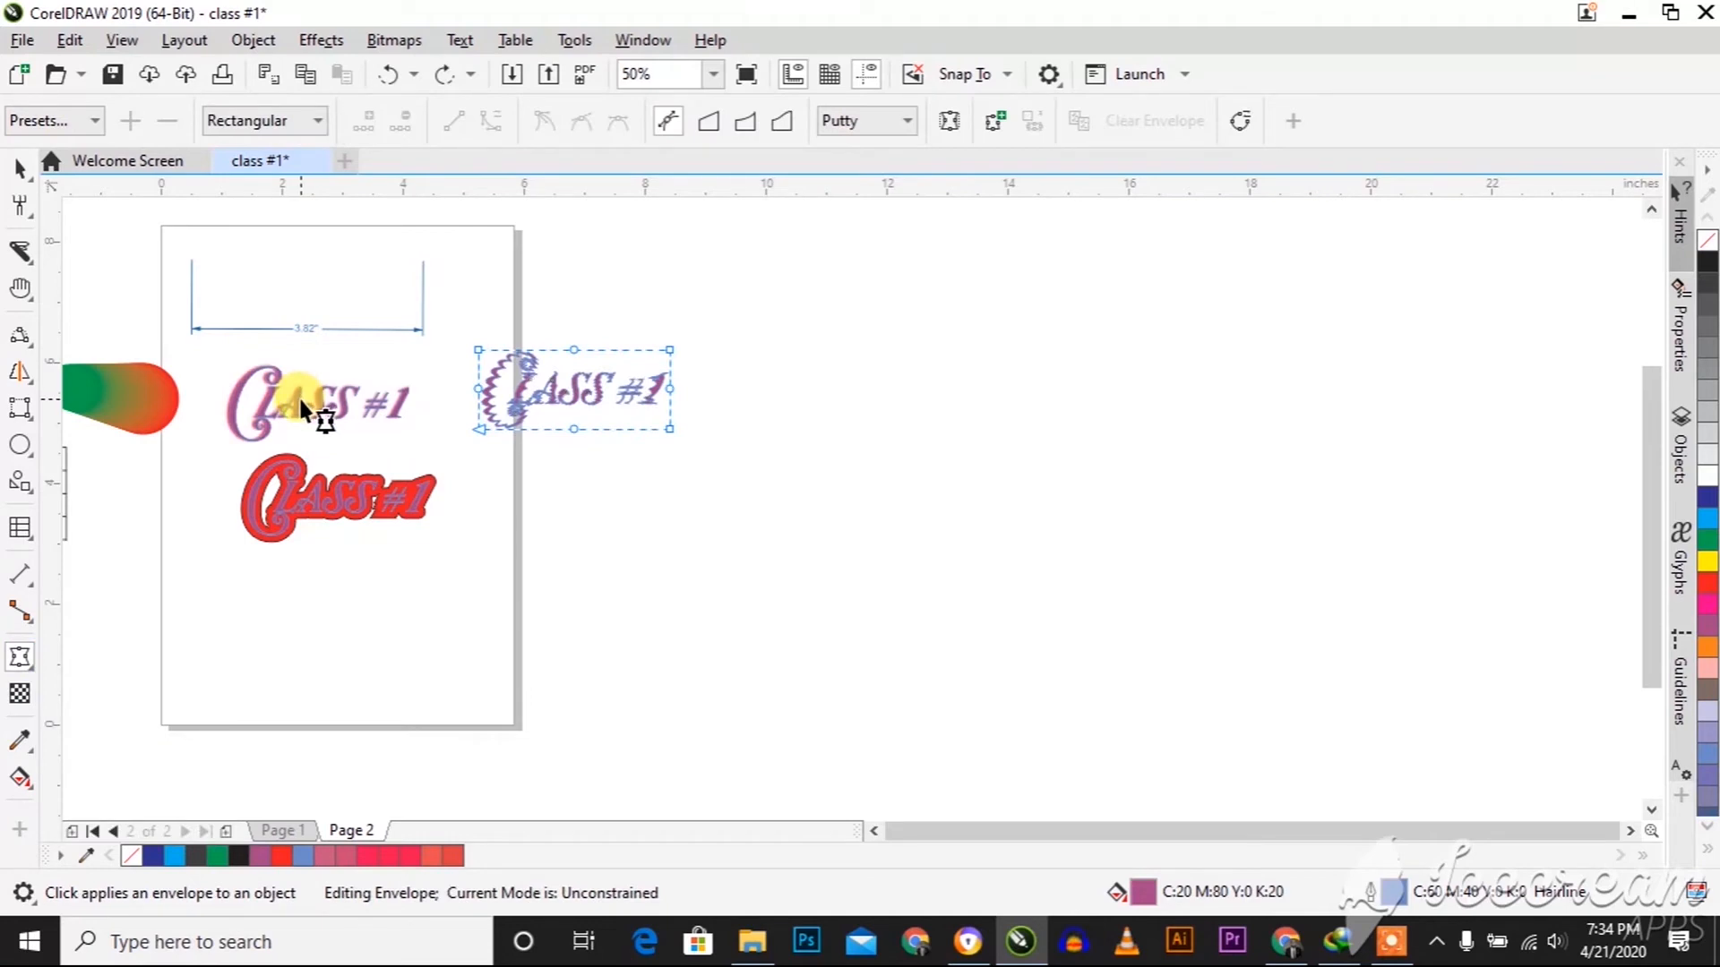
pyautogui.scroll(2, 570, 398)
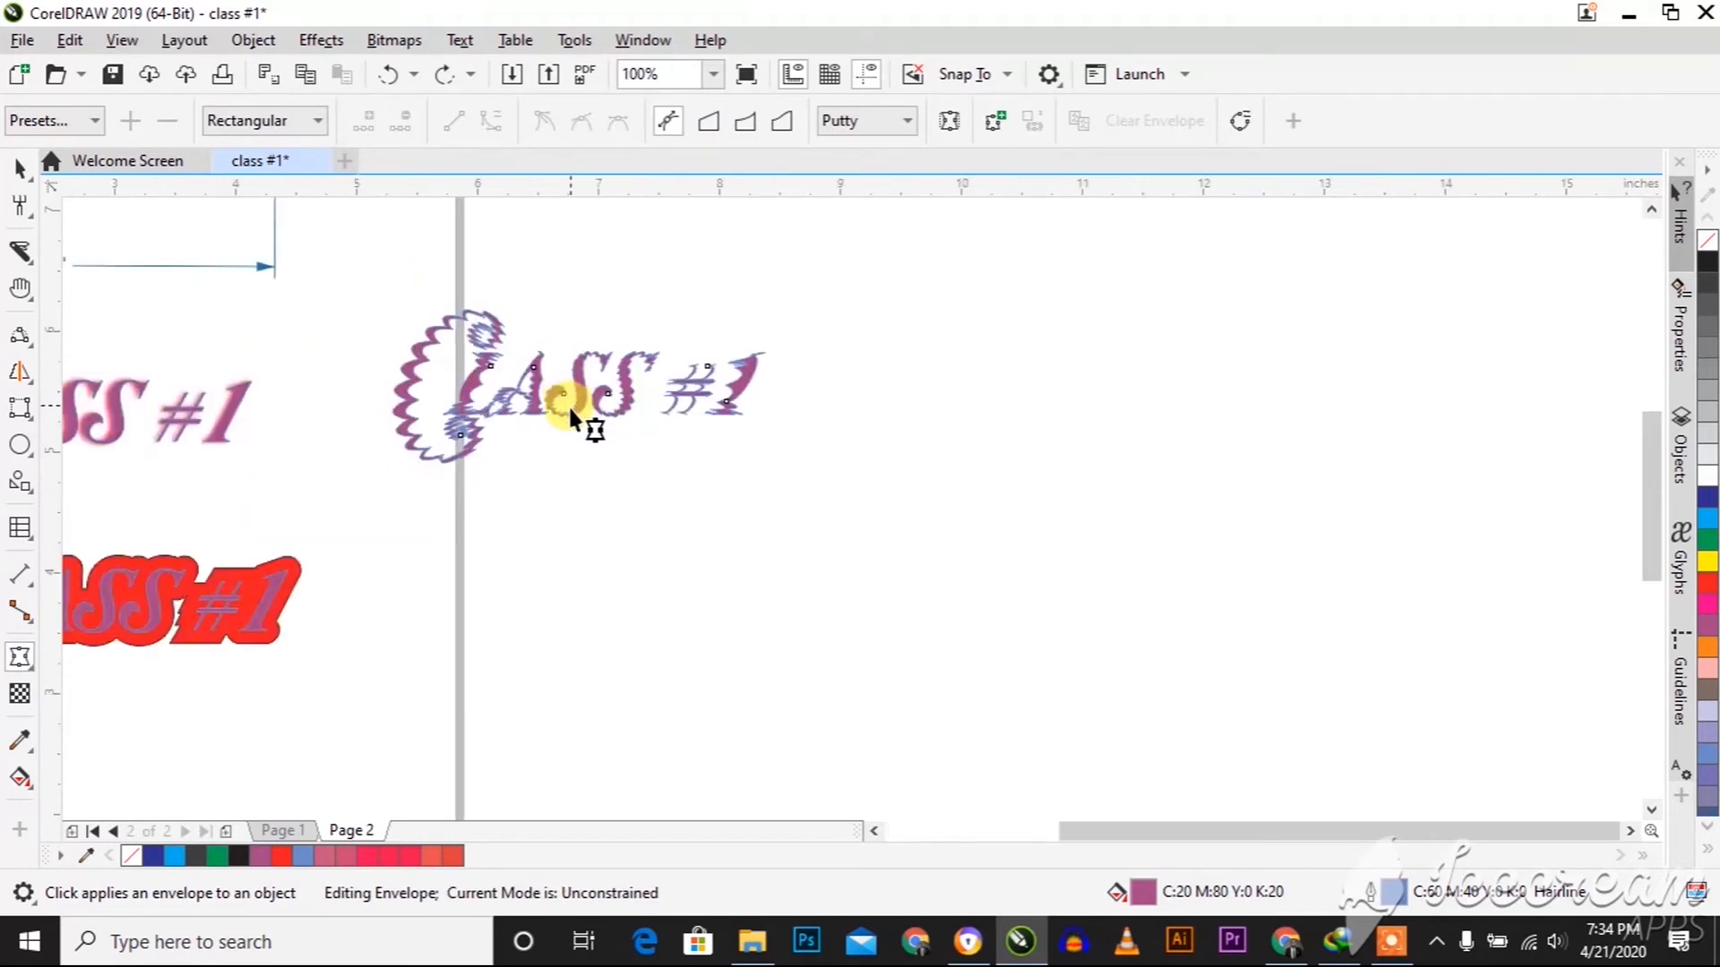
pyautogui.scroll(-2, 566, 415)
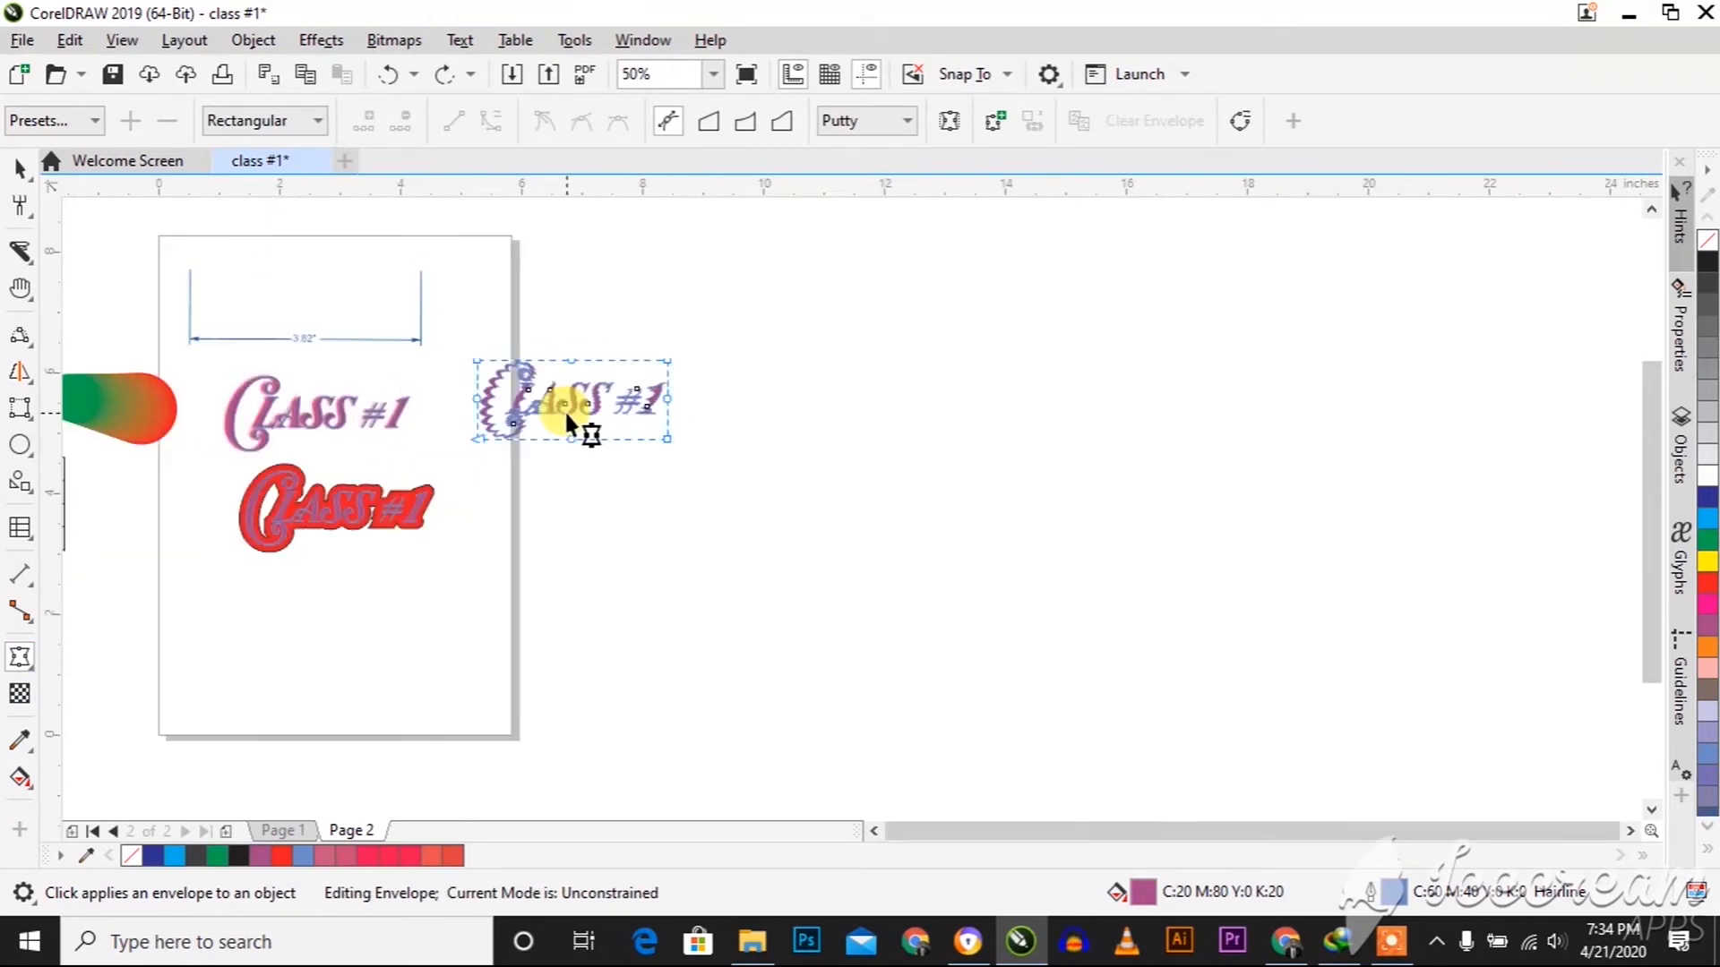
# Place a copy of the upper "Class #1" text near the bottom of the page at about X 2.40, Y 1.61 inches
pyautogui.click(20, 167)
pyautogui.moveTo(271, 394); pyautogui.dragTo(261, 627)
# Warp the bottom "Class #1" text with an envelope, pulling the midpoints of all four sides inward
pyautogui.click(19, 657)
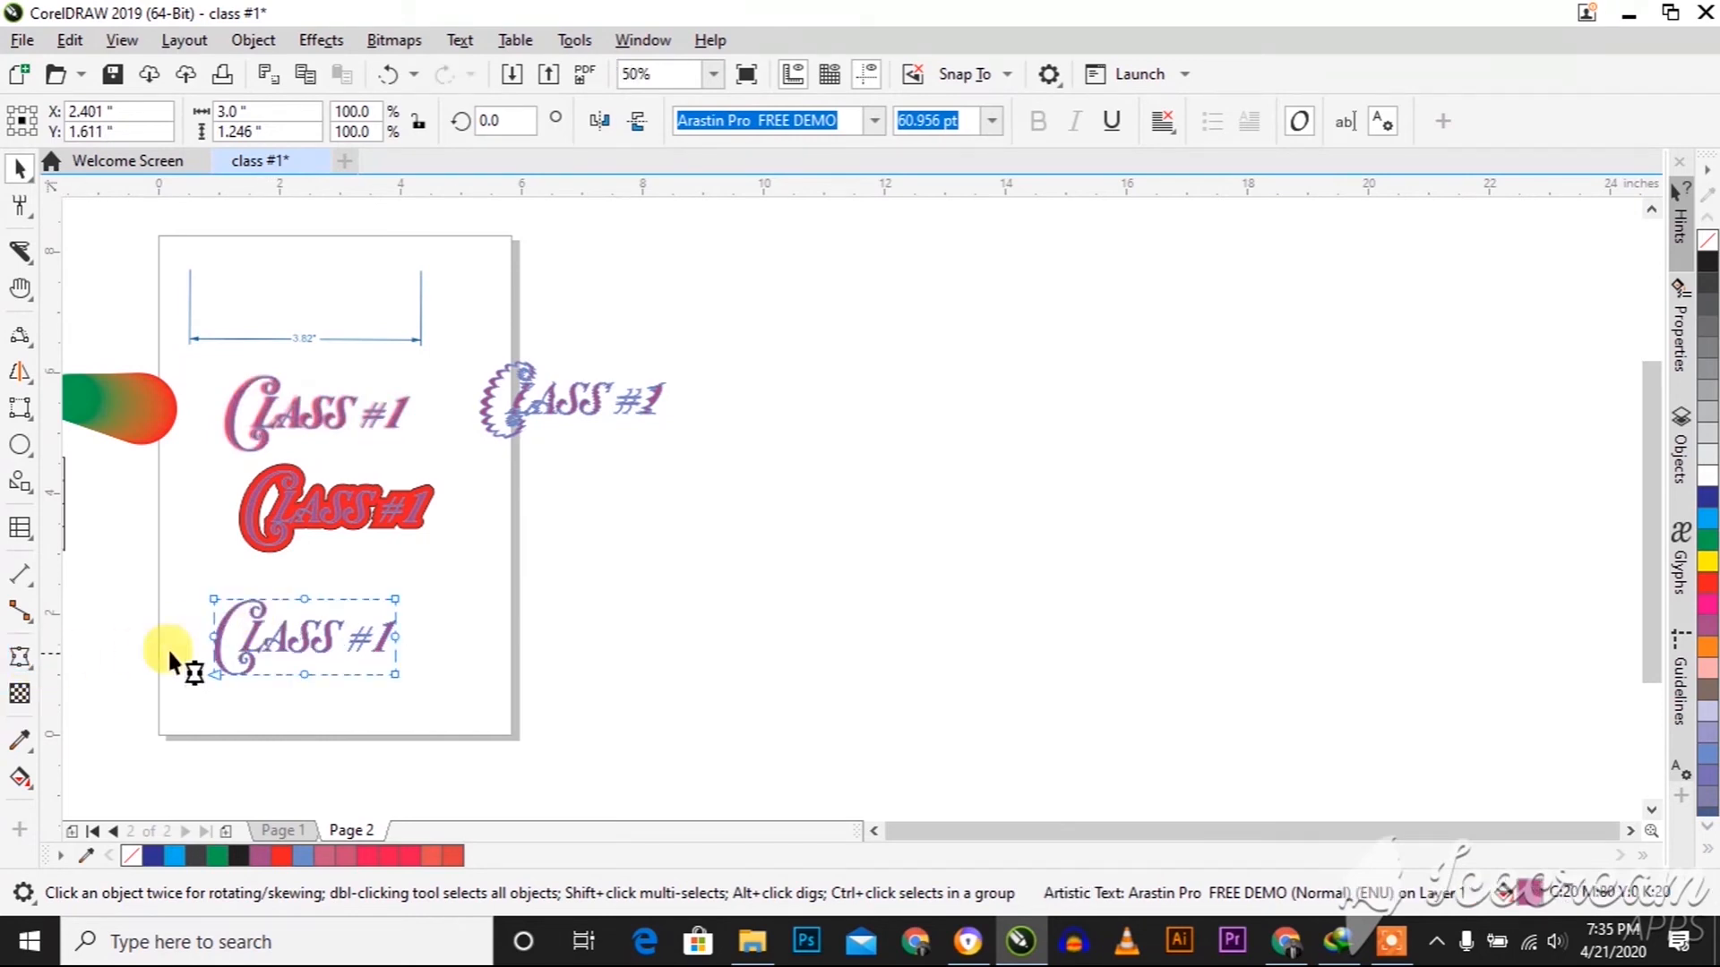
pyautogui.scroll(2, 283, 648)
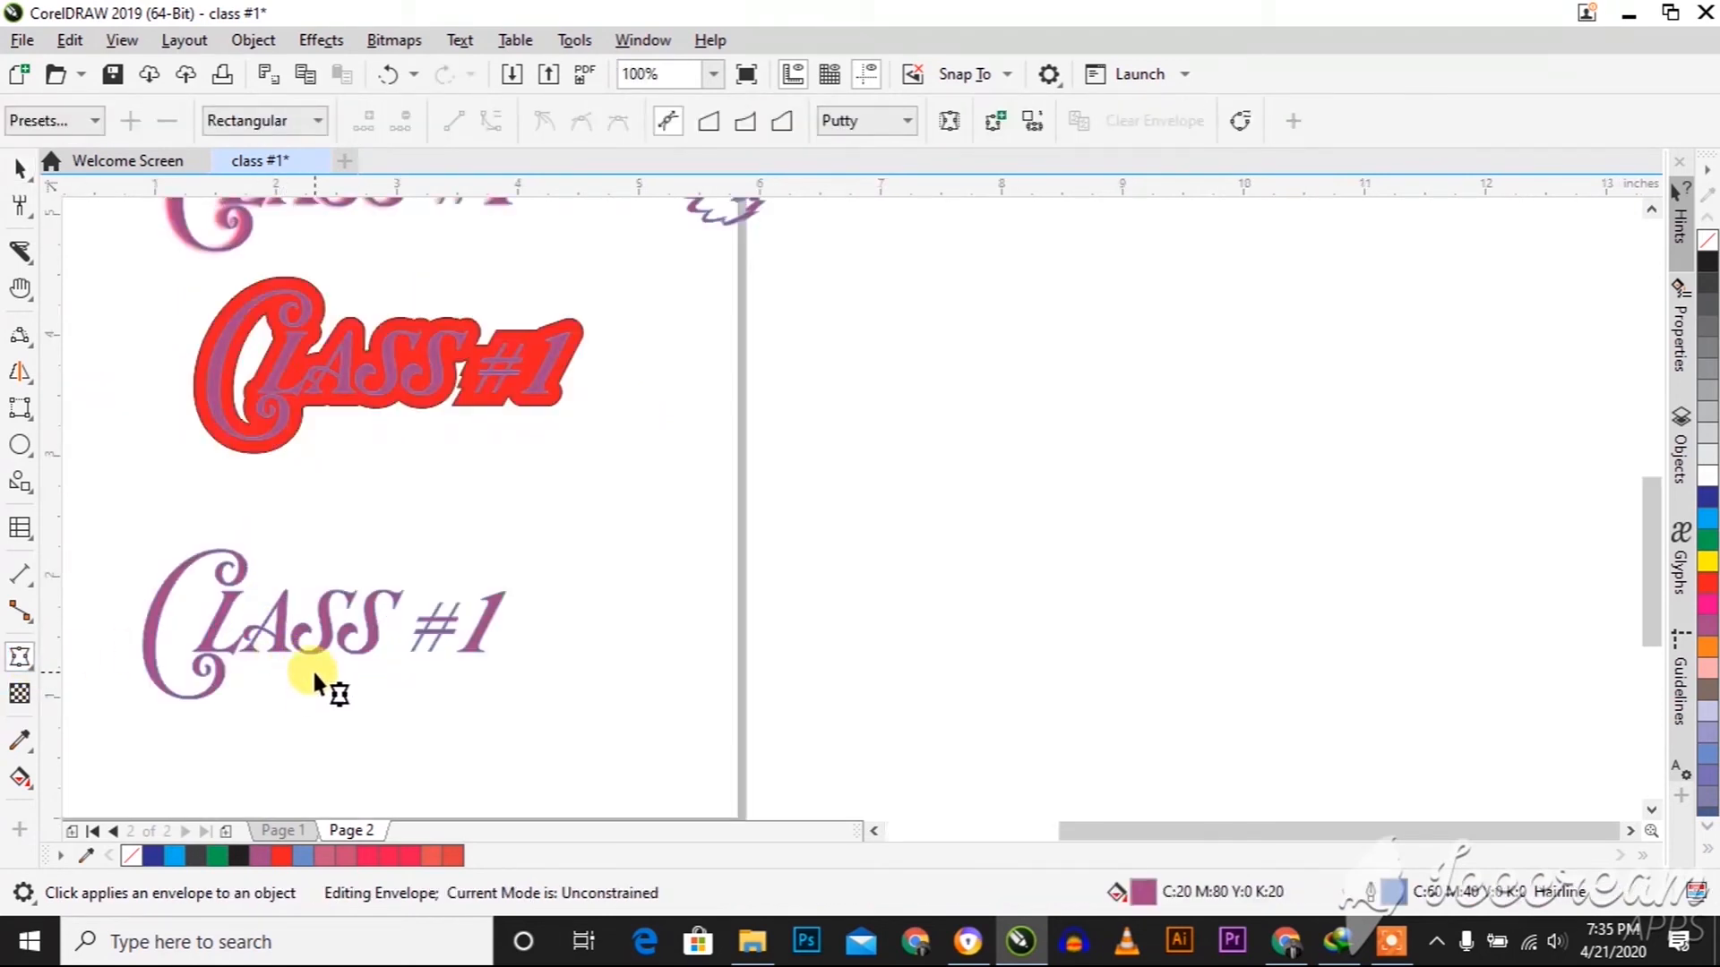
pyautogui.click(314, 668)
pyautogui.moveTo(325, 696); pyautogui.dragTo(318, 667)
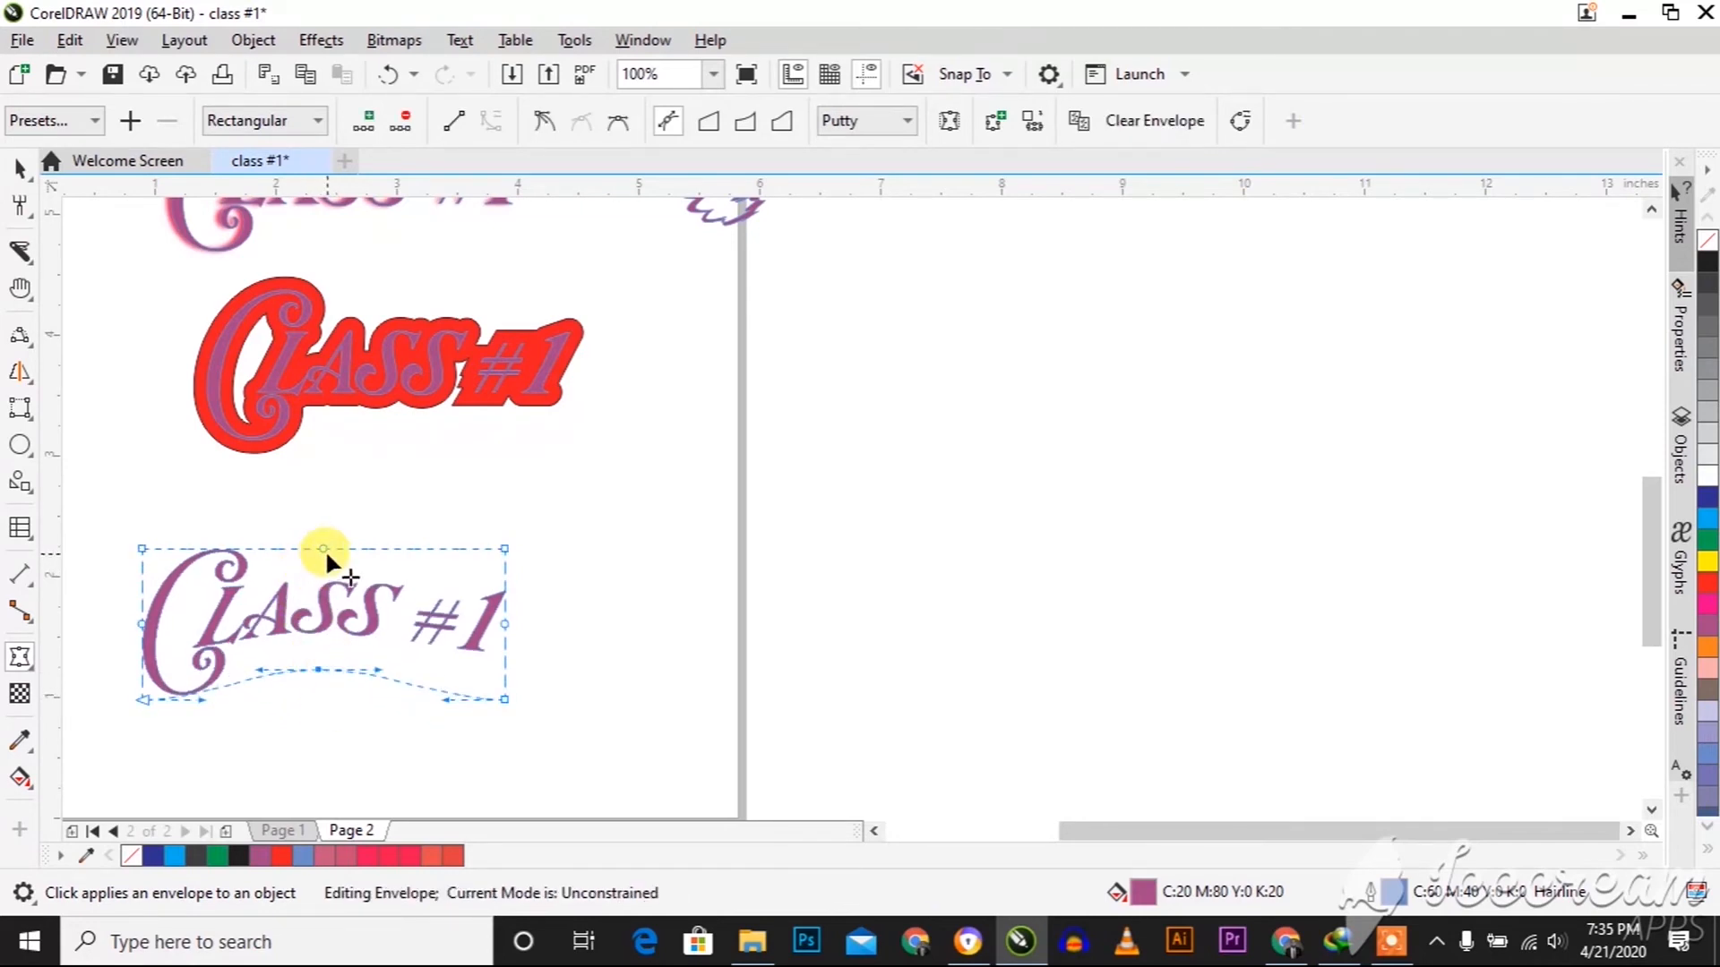
pyautogui.moveTo(324, 550); pyautogui.dragTo(325, 578)
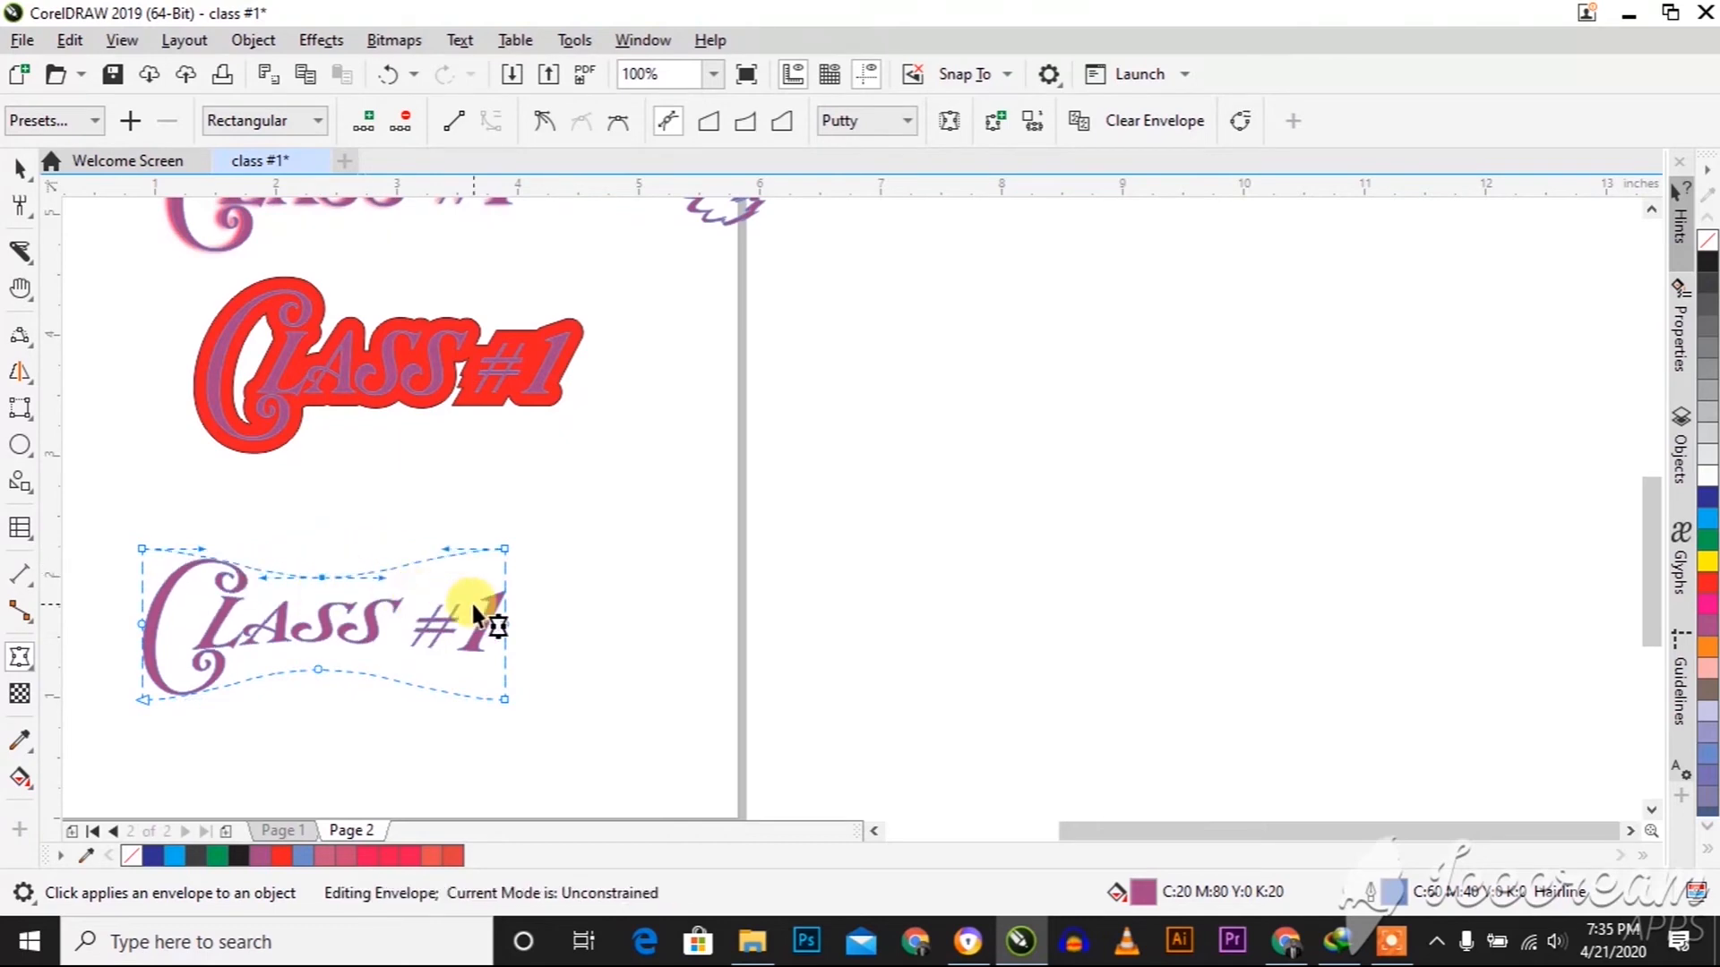
pyautogui.moveTo(506, 625); pyautogui.dragTo(531, 622)
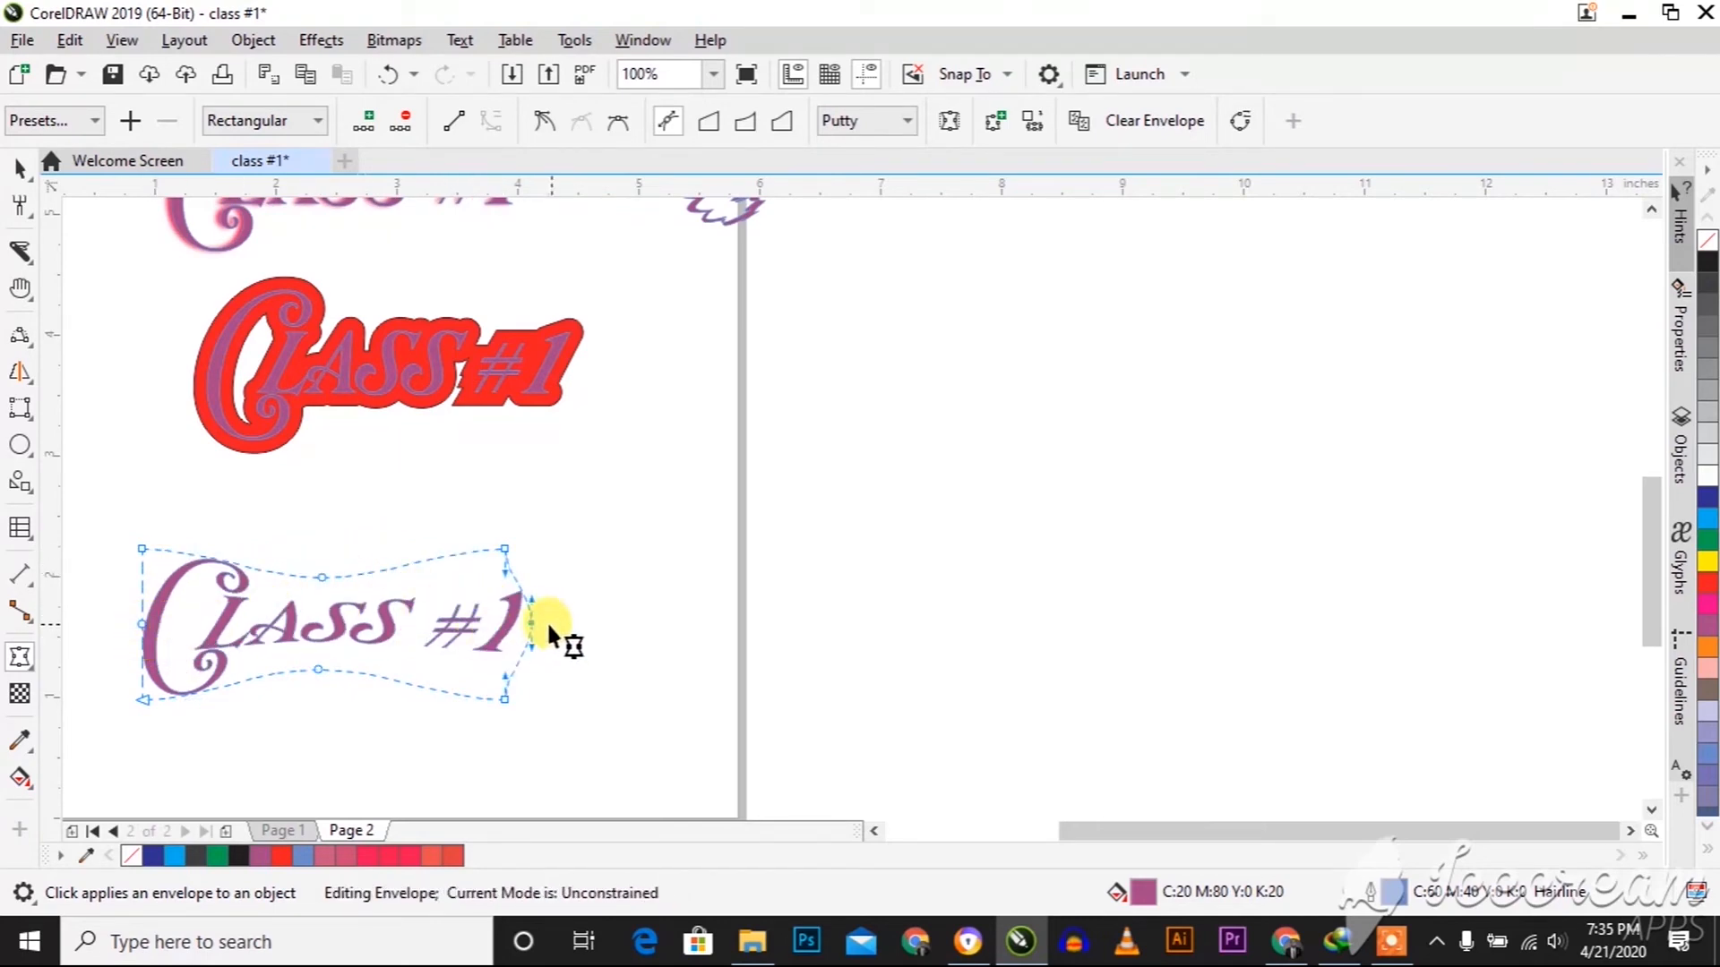
pyautogui.moveTo(530, 618); pyautogui.dragTo(479, 620)
pyautogui.moveTo(135, 649); pyautogui.dragTo(179, 649)
pyautogui.press('space')
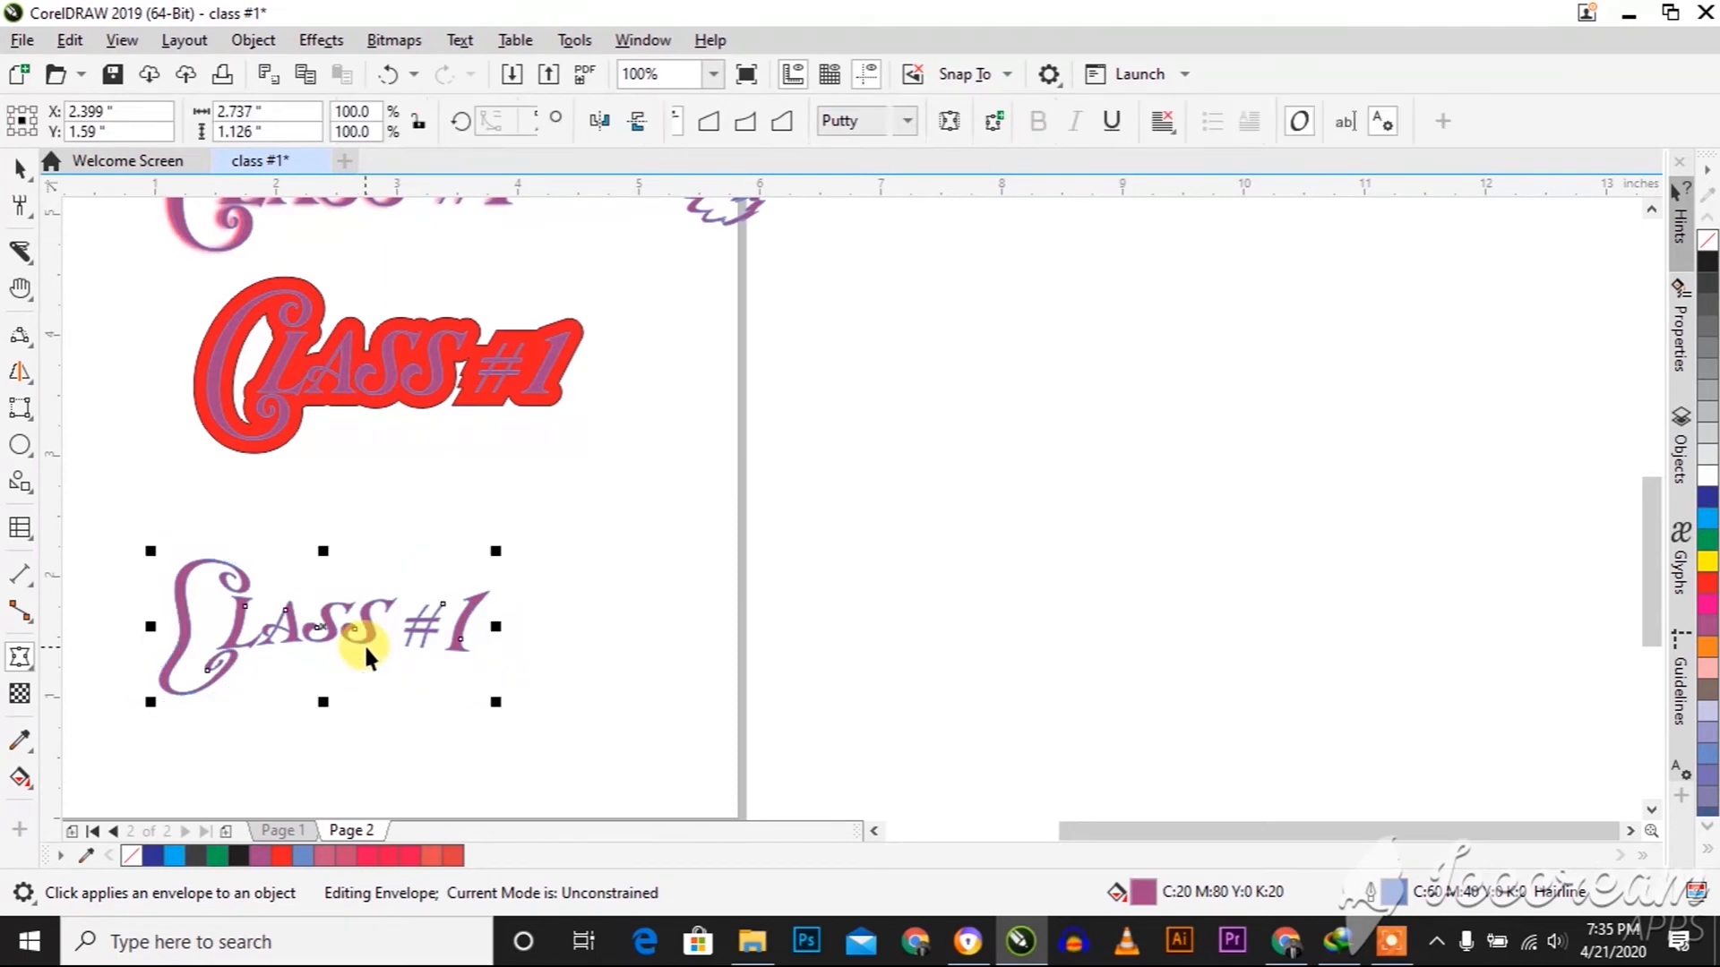
pyautogui.scroll(-2, 323, 629)
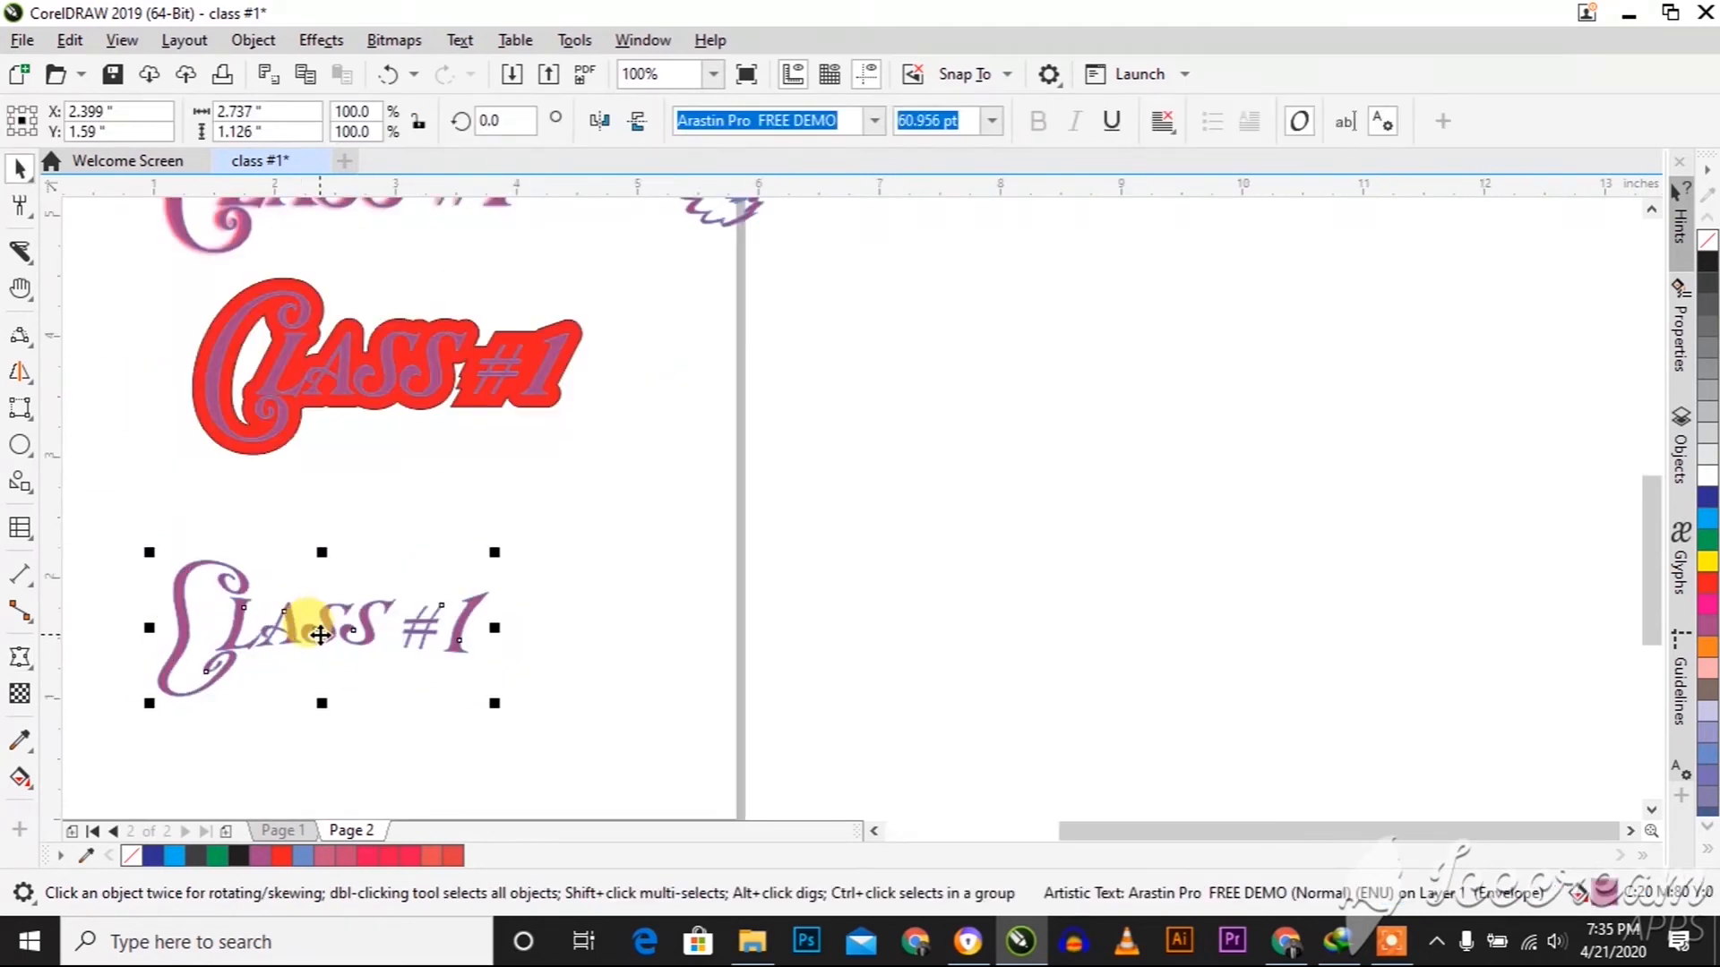
# Extrude the enveloped "Class #1" text near the page bottom toward its lower right and rotate the extrusion in 3D
pyautogui.click(29, 665)
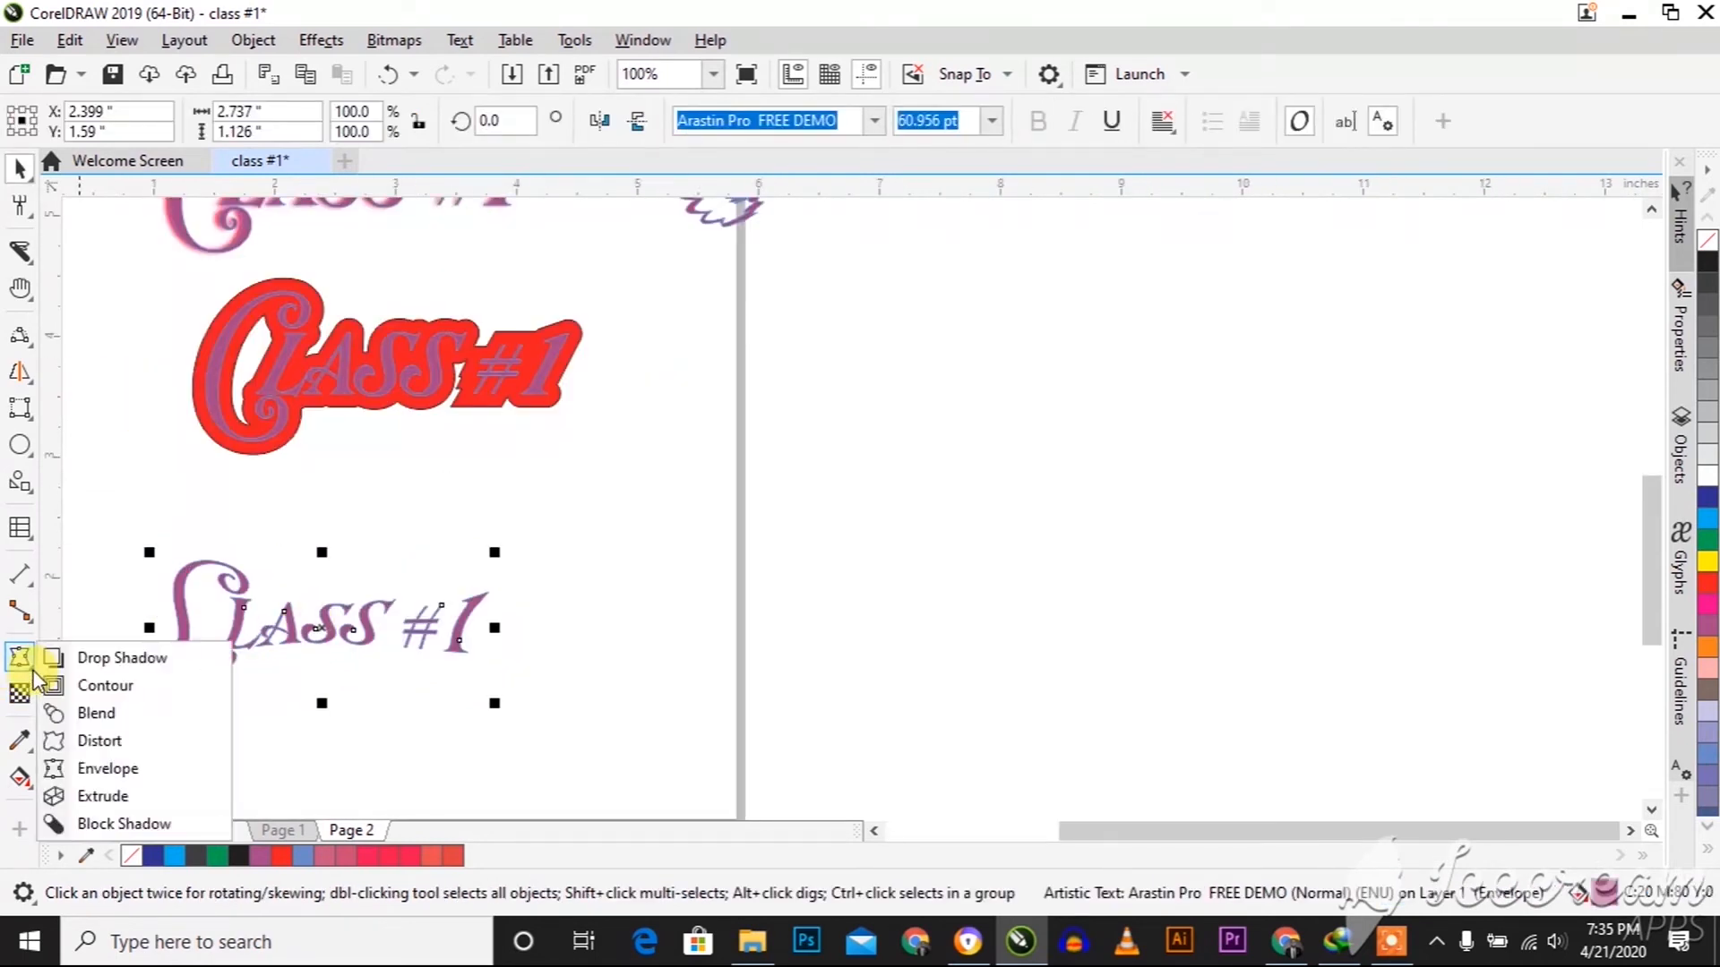
pyautogui.click(137, 796)
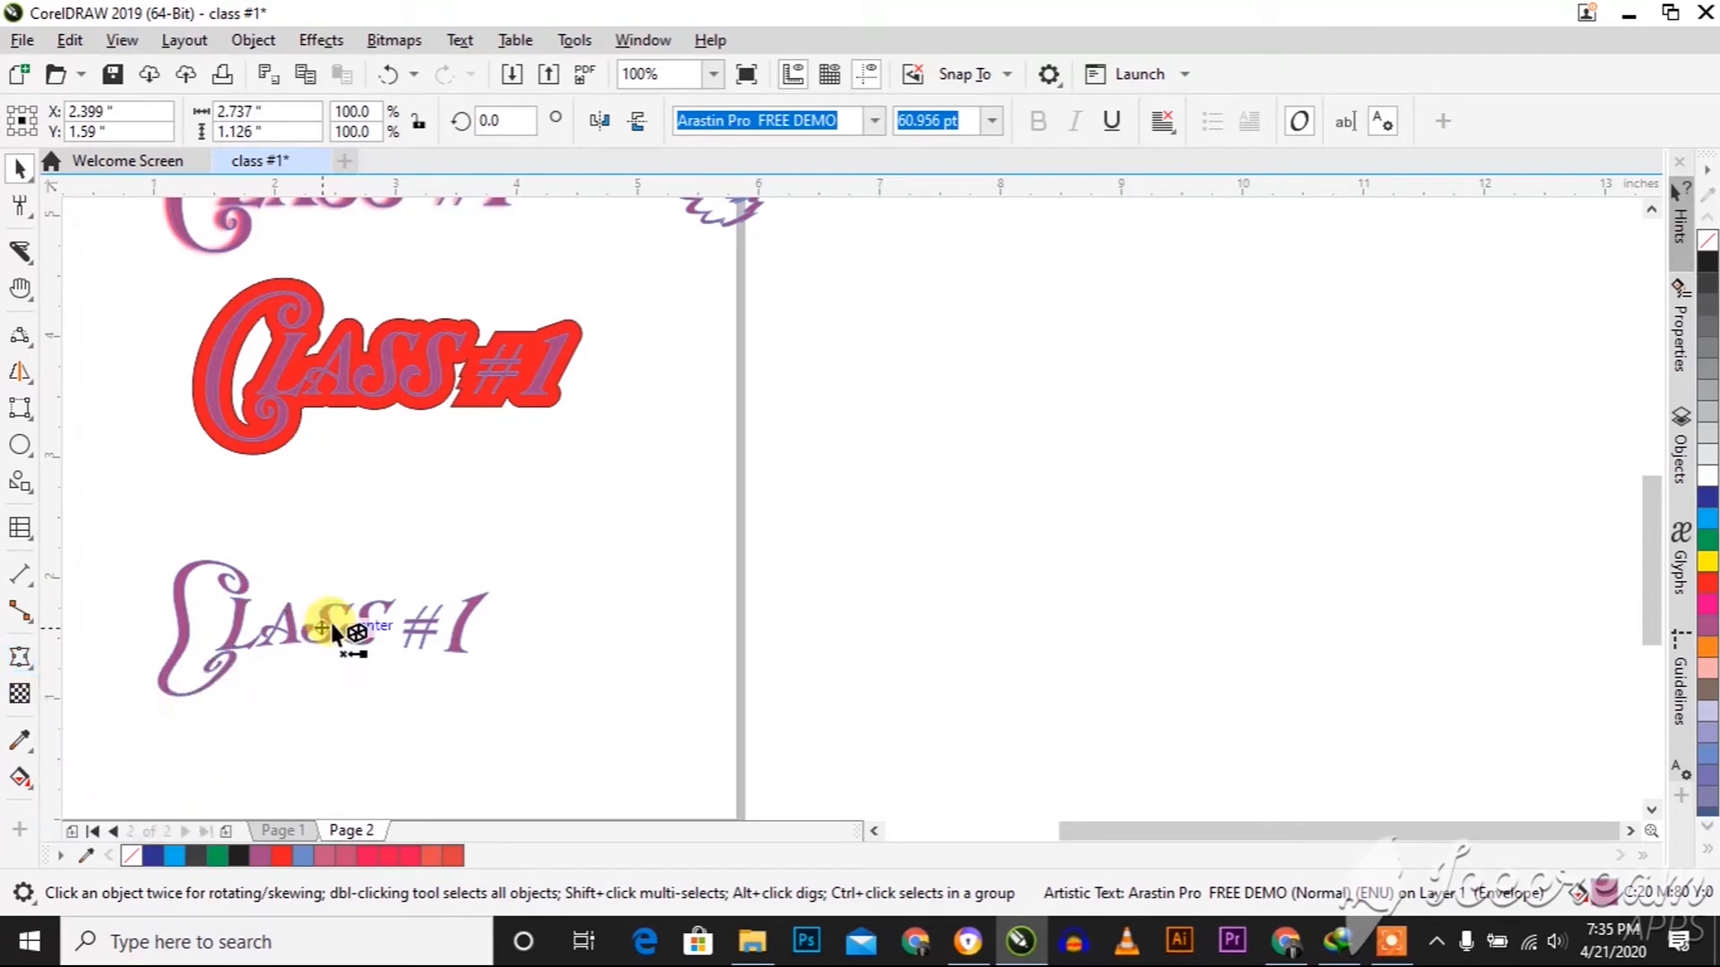
pyautogui.moveTo(373, 660); pyautogui.dragTo(380, 672)
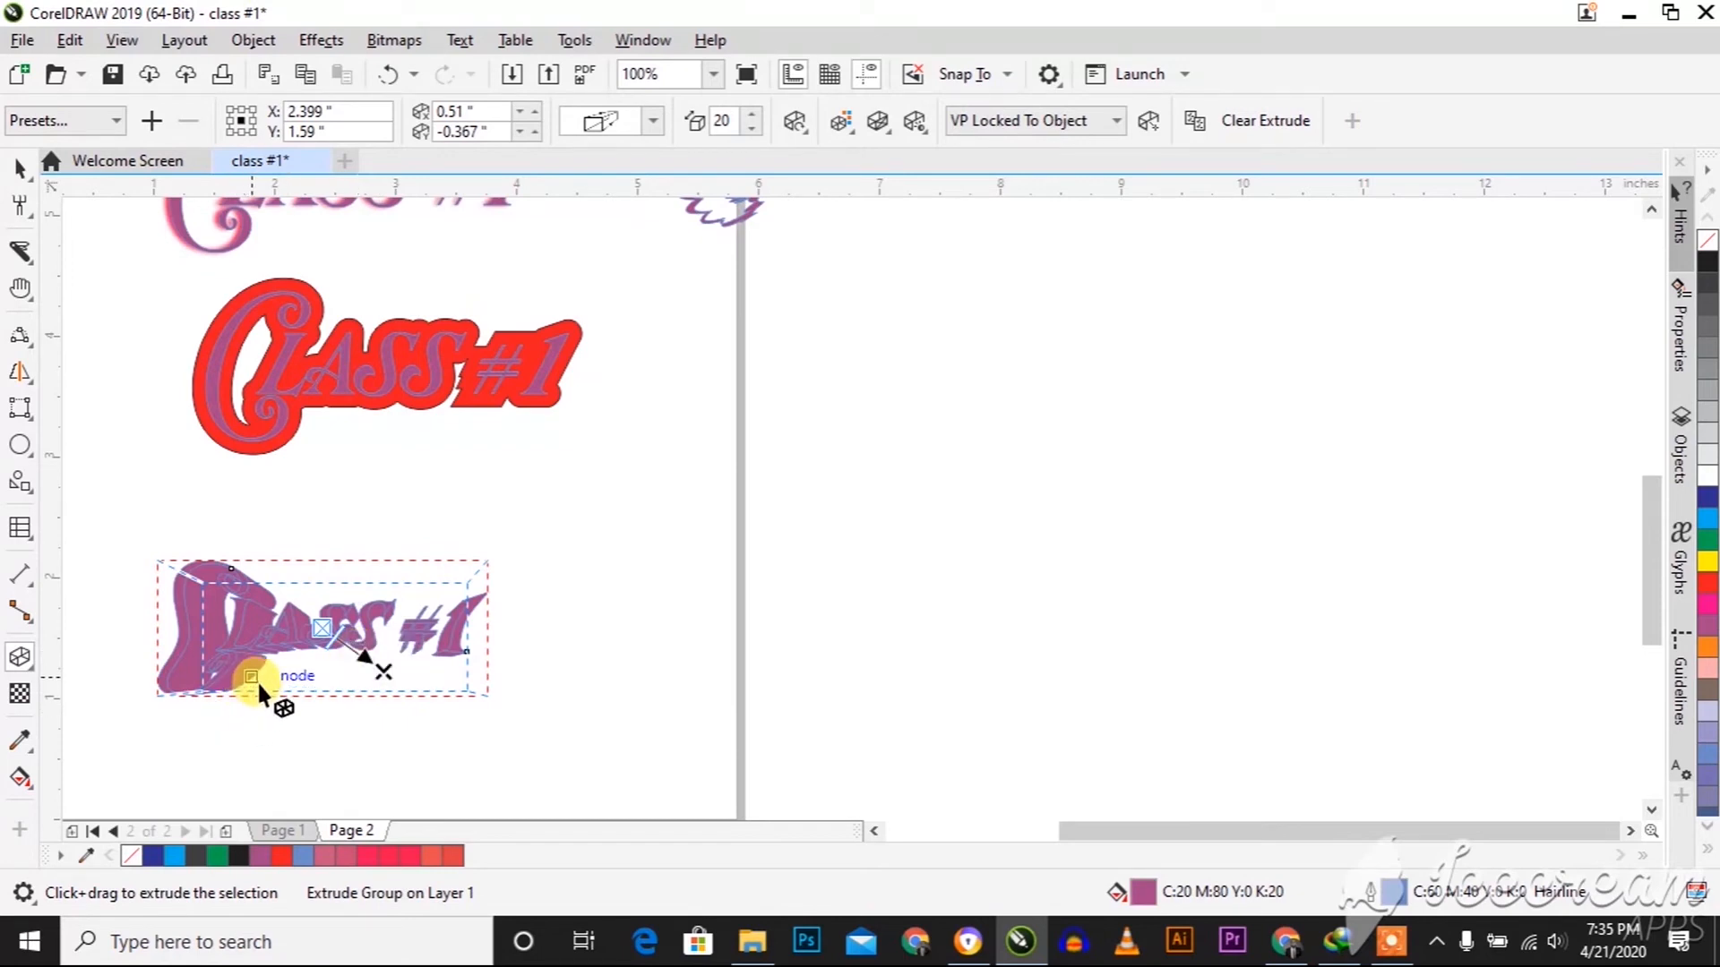
pyautogui.click(795, 123)
pyautogui.moveTo(884, 278); pyautogui.dragTo(916, 273)
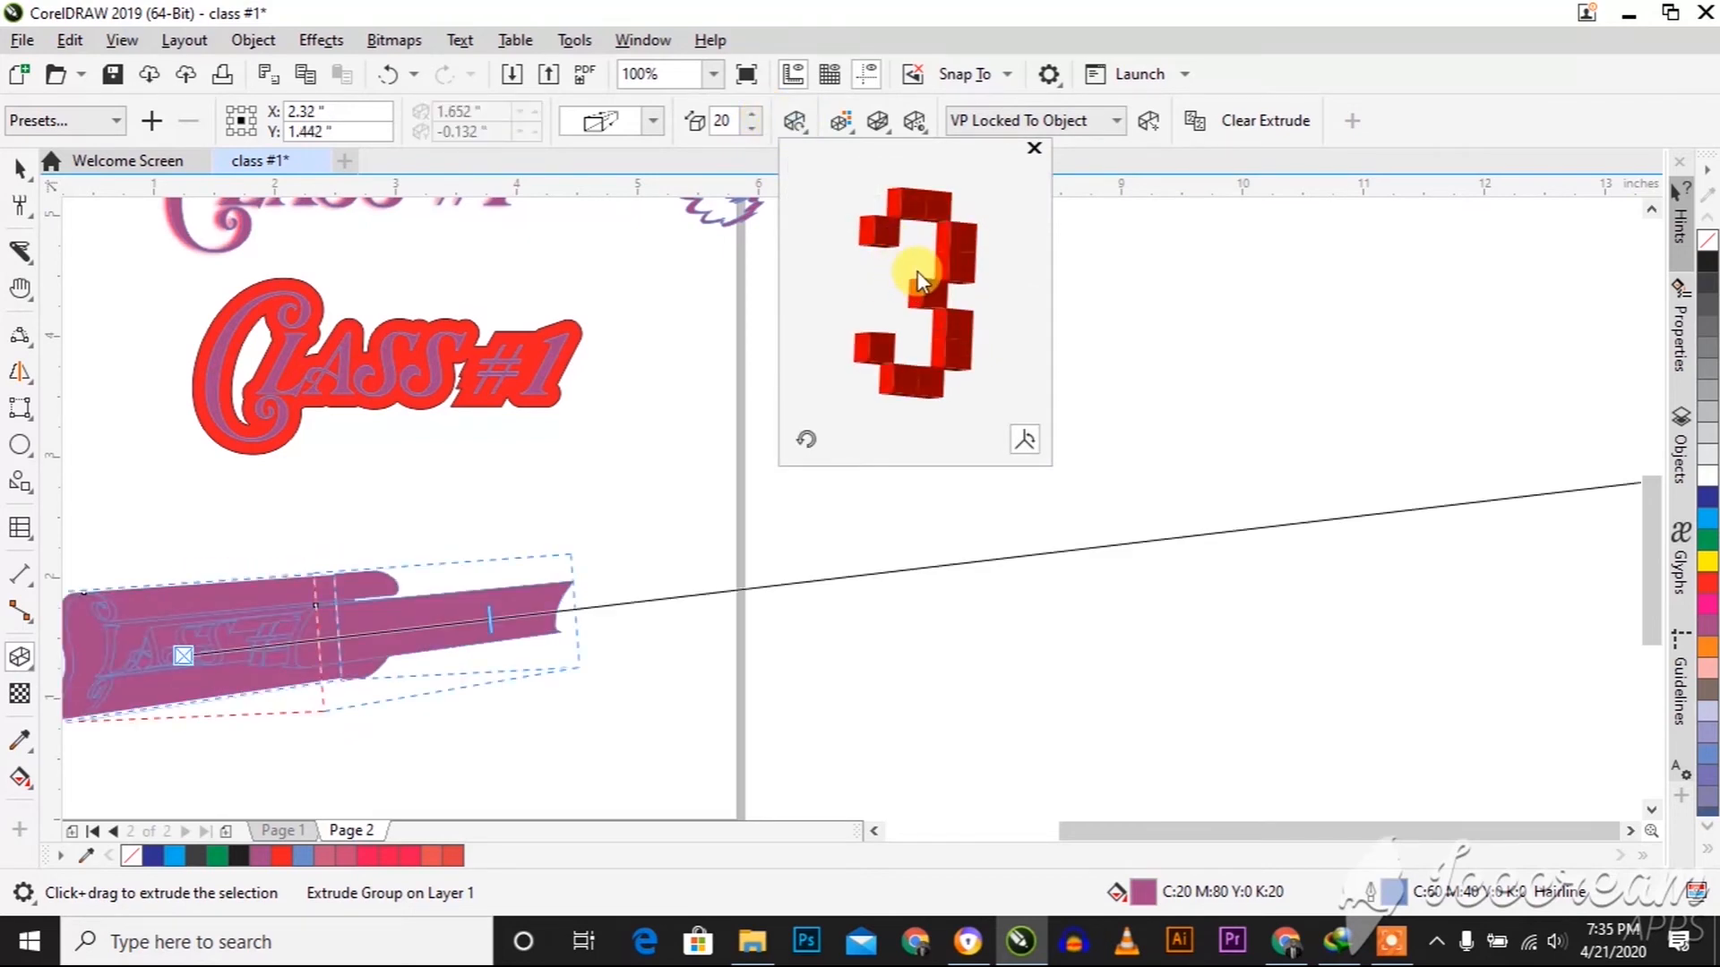
# Set the extrusion depth to 1 and give it color shading from purple to black
pyautogui.click(740, 120)
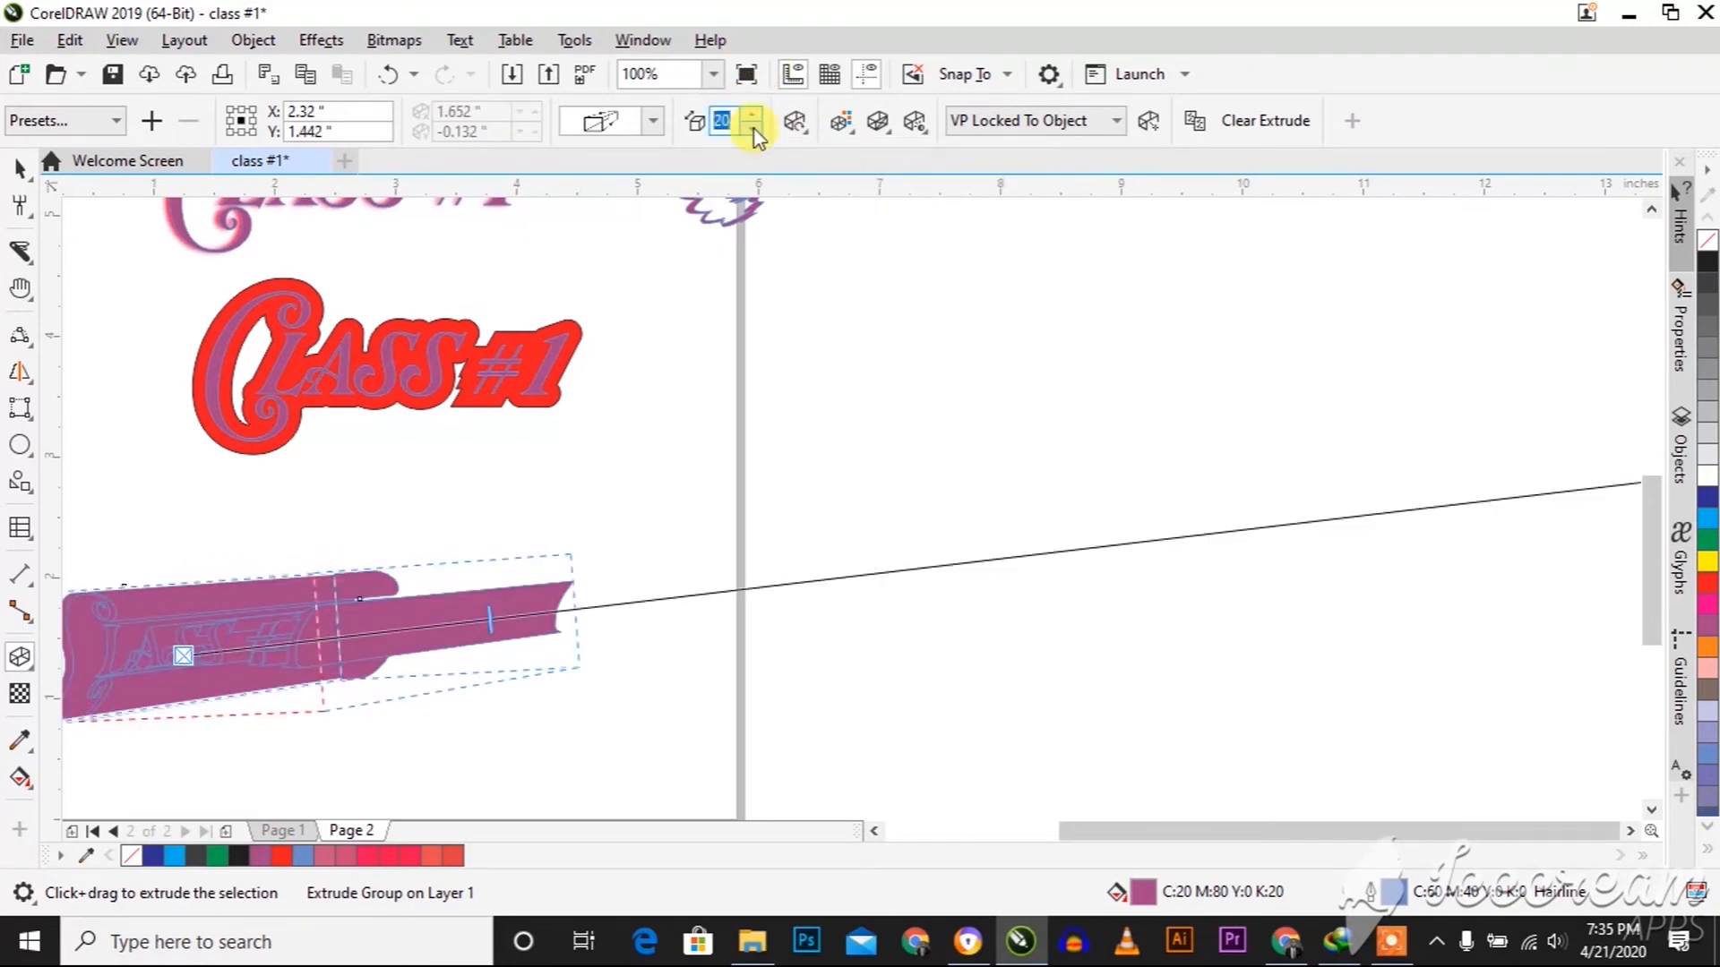
pyautogui.write('1')
pyautogui.press('Return')
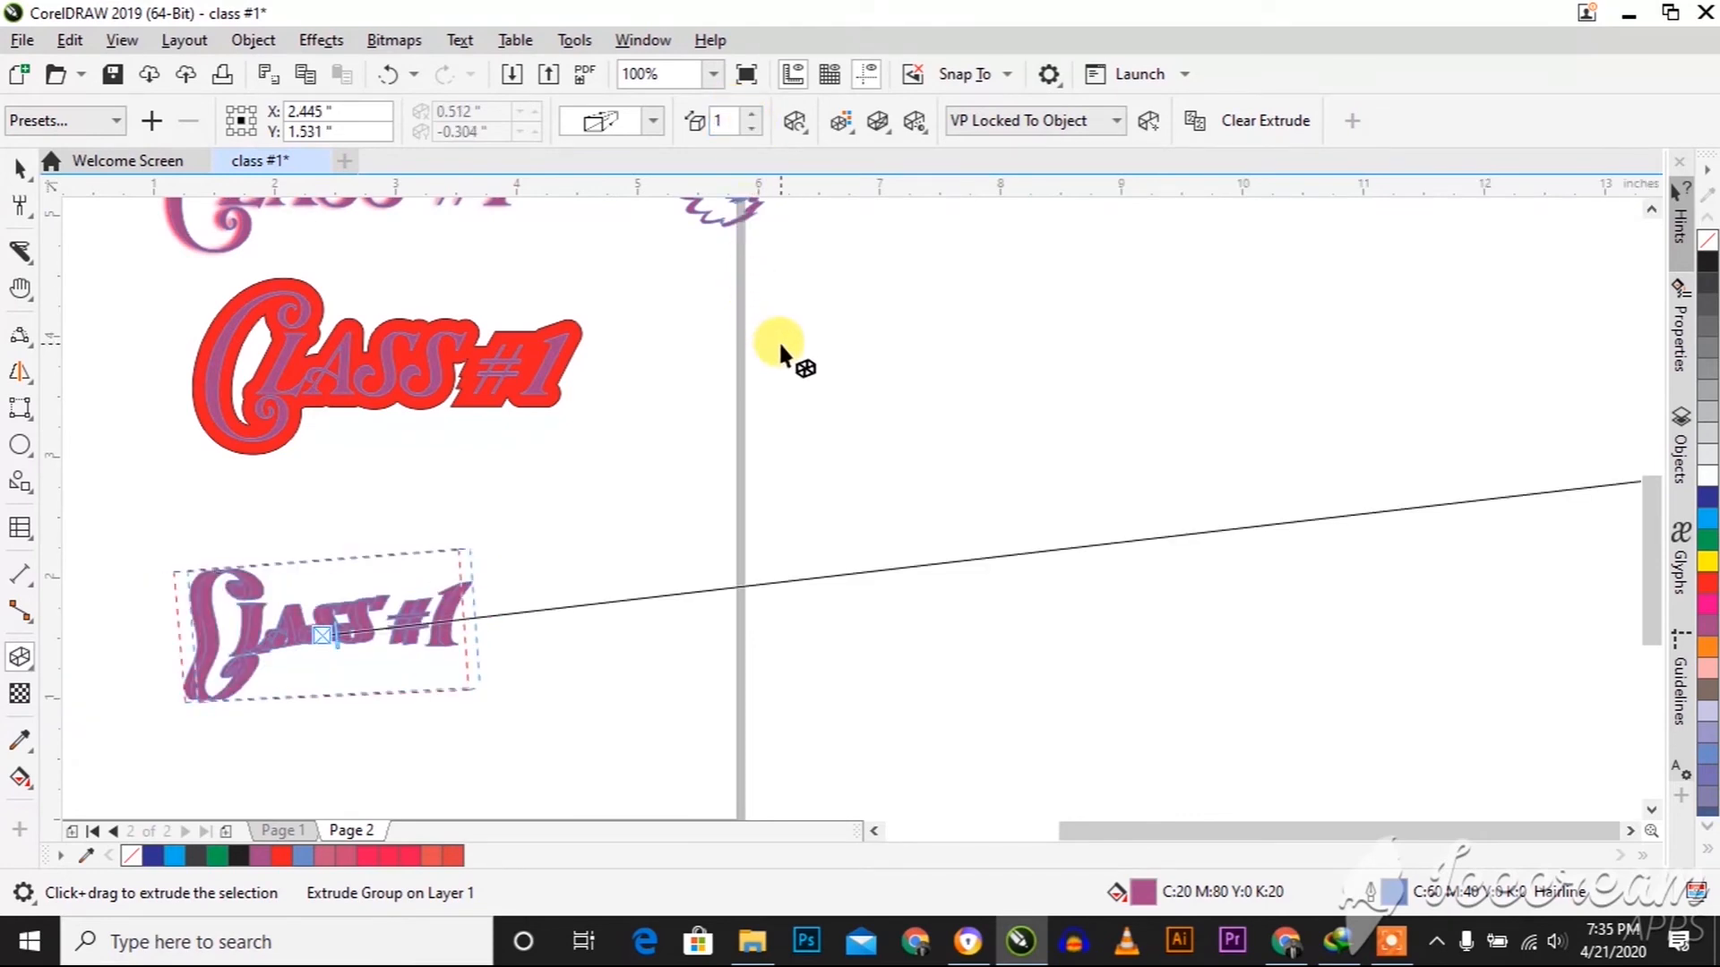
pyautogui.click(841, 120)
pyautogui.click(924, 183)
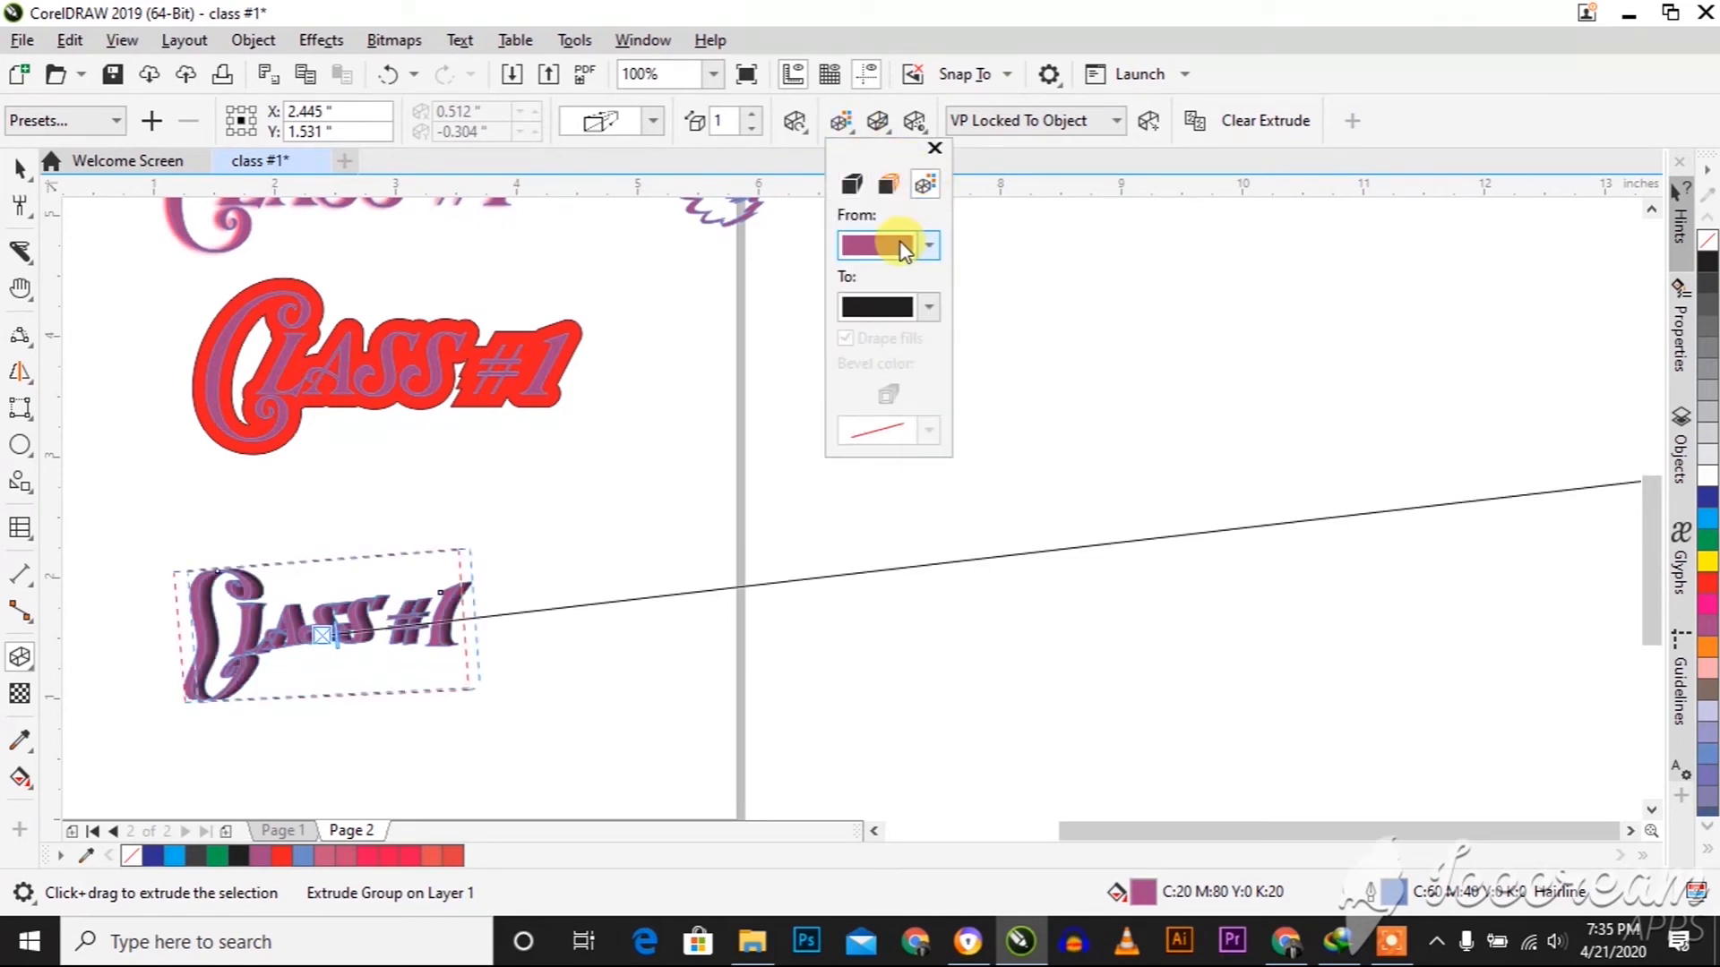
# Try extrusion lights 1, 2 and 3 on the bottom text, switching all three off again
pyautogui.click(886, 124)
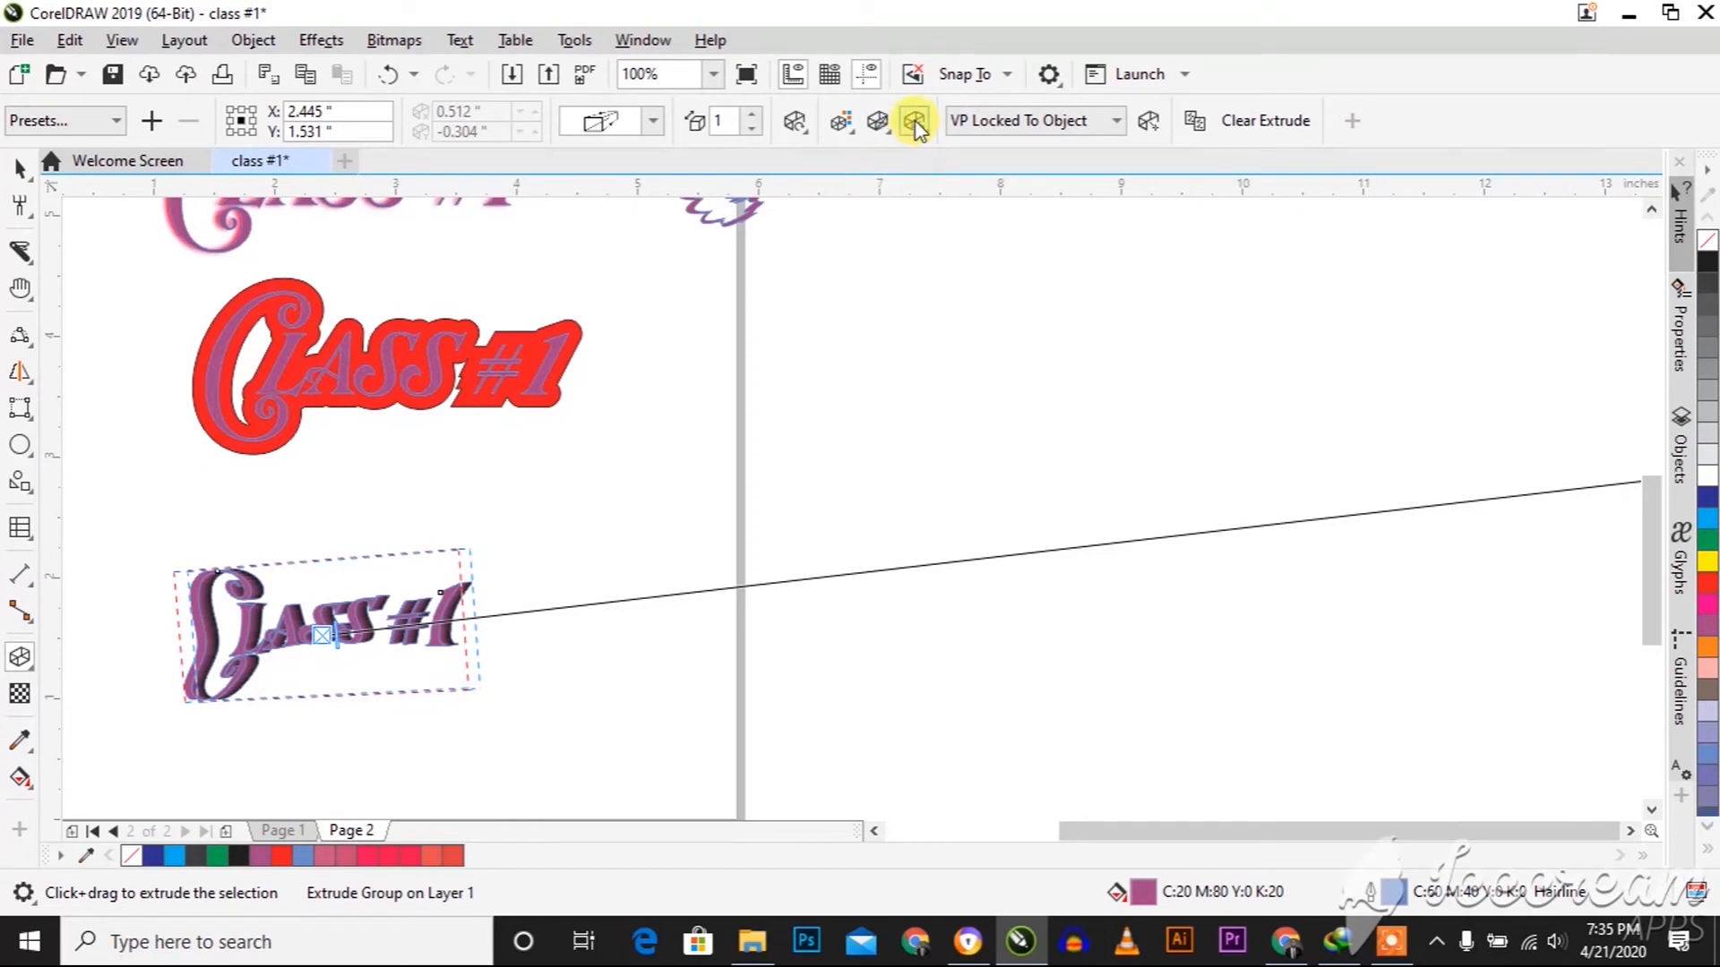
pyautogui.click(915, 123)
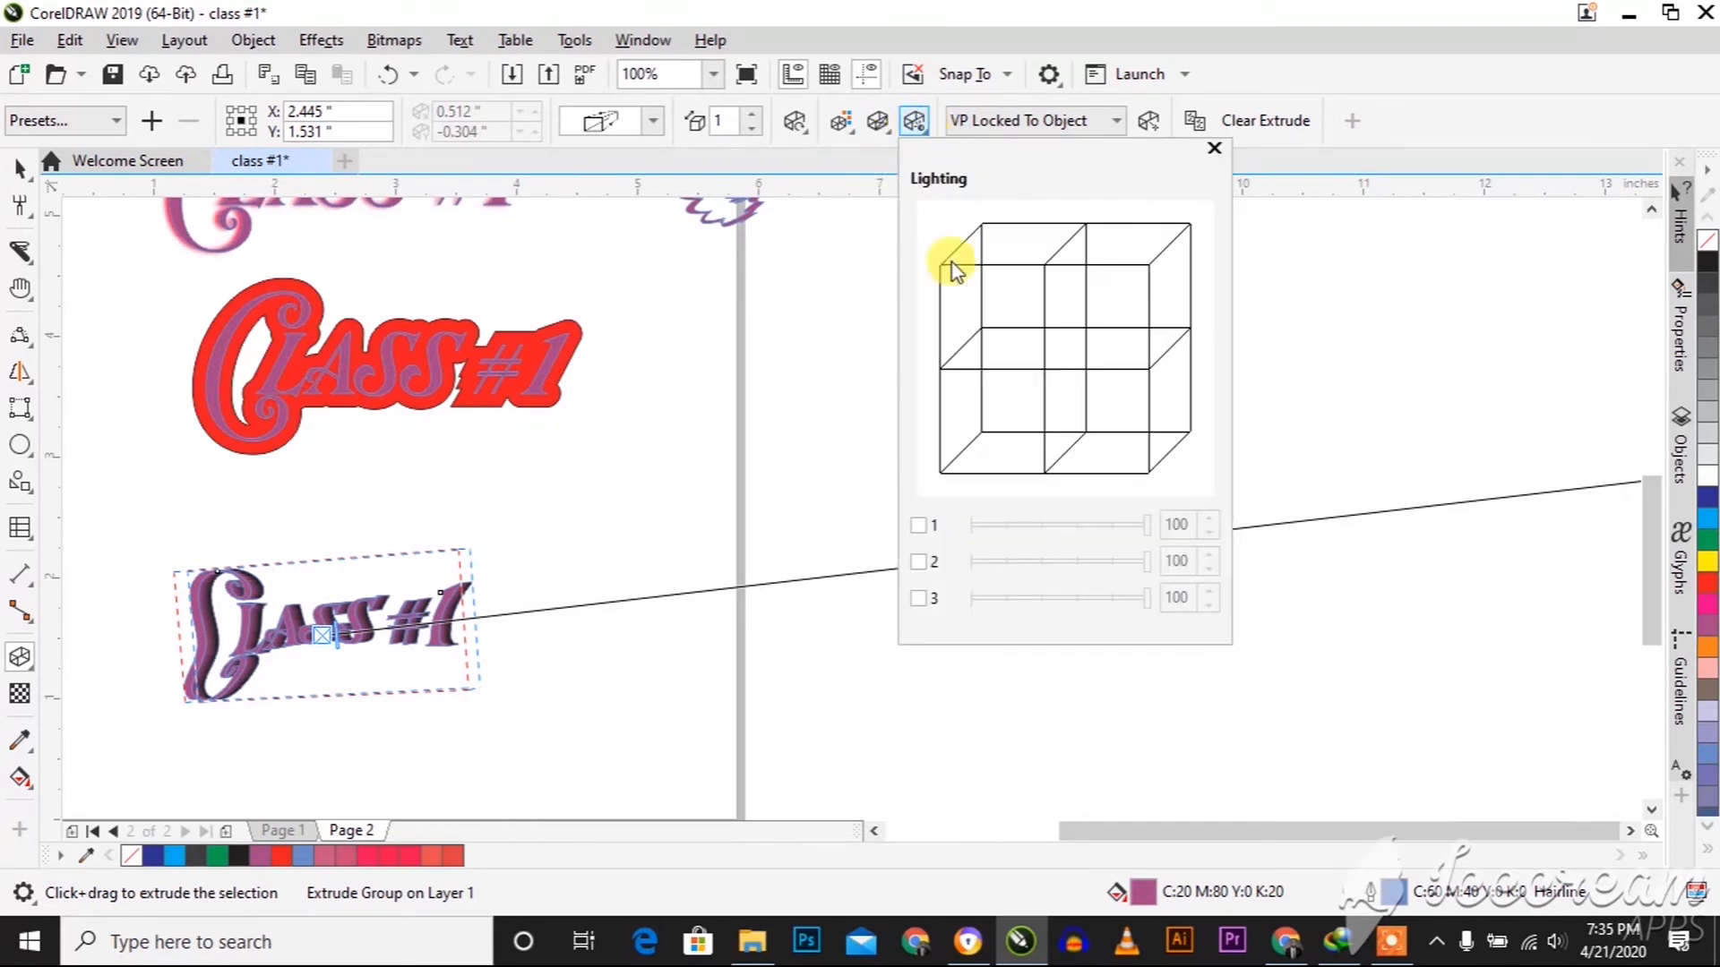
pyautogui.click(918, 526)
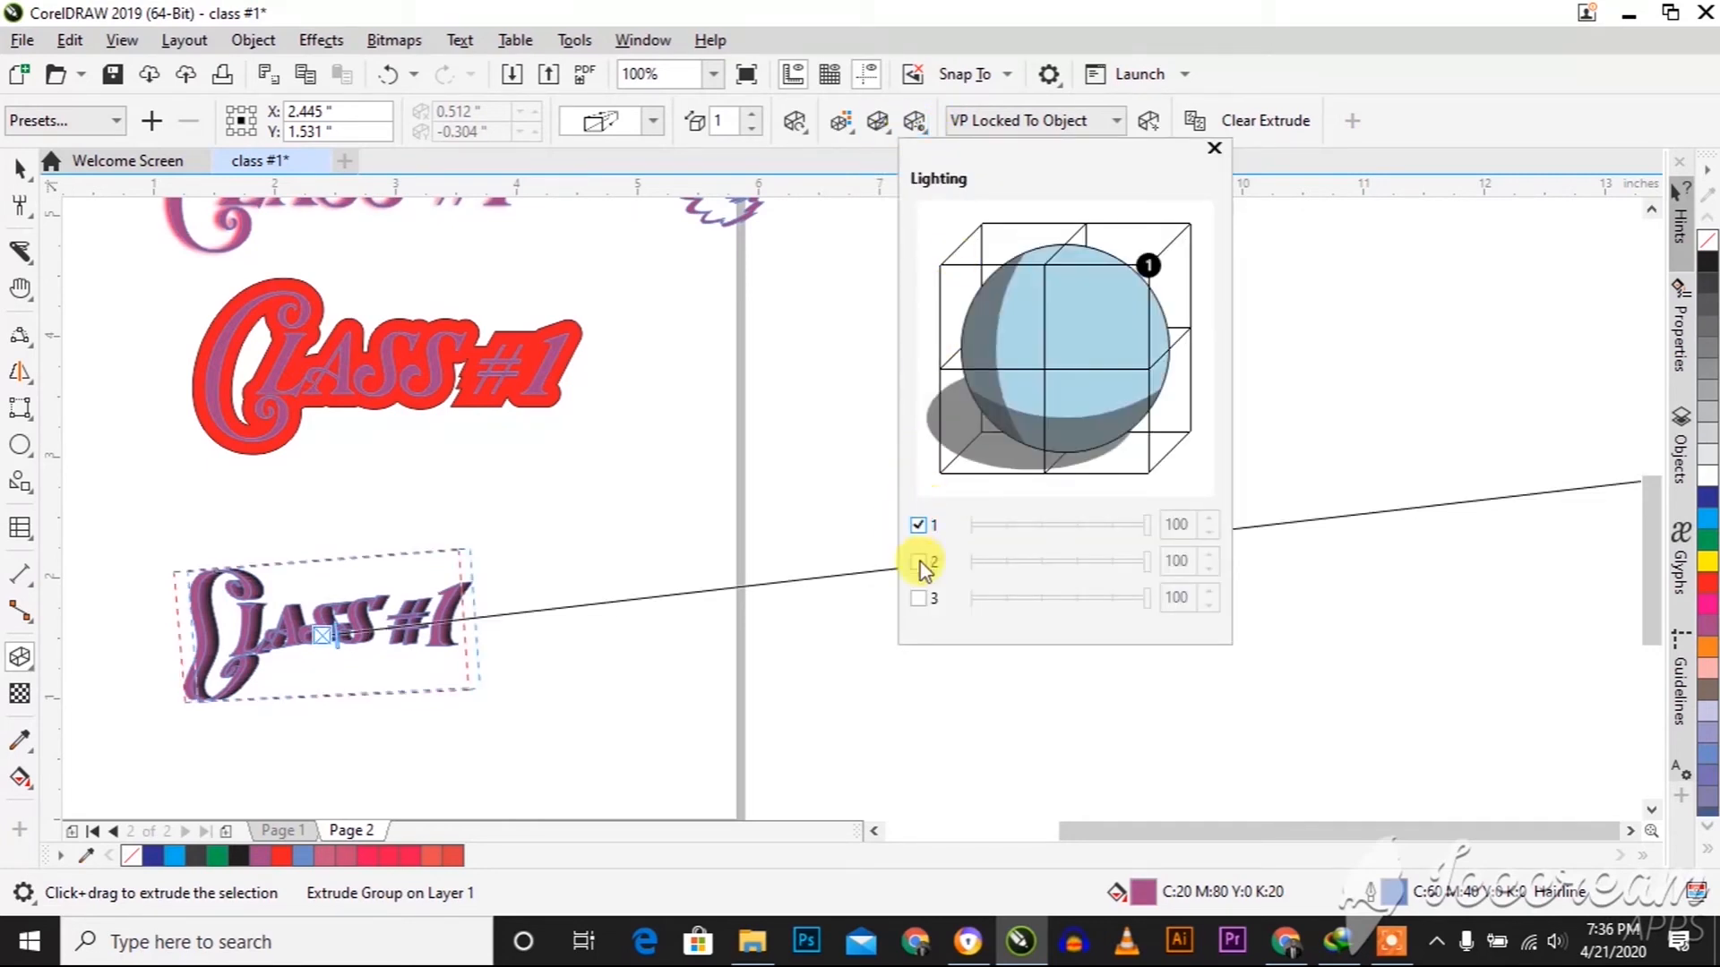
pyautogui.click(920, 563)
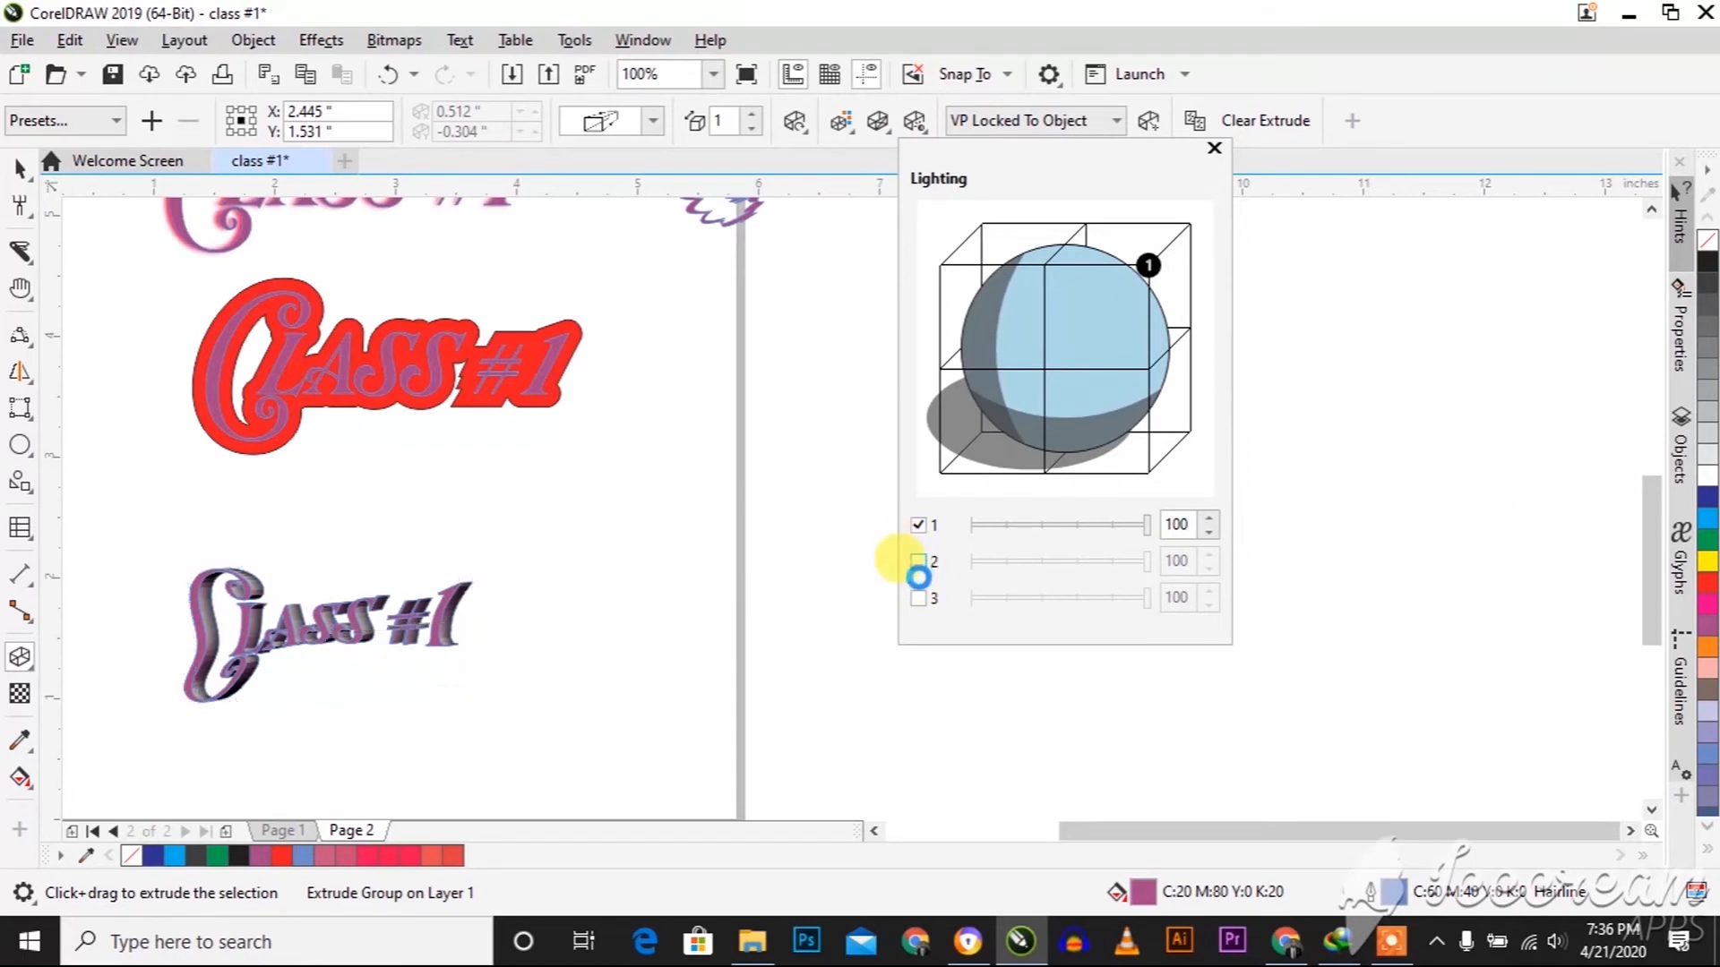
pyautogui.click(920, 599)
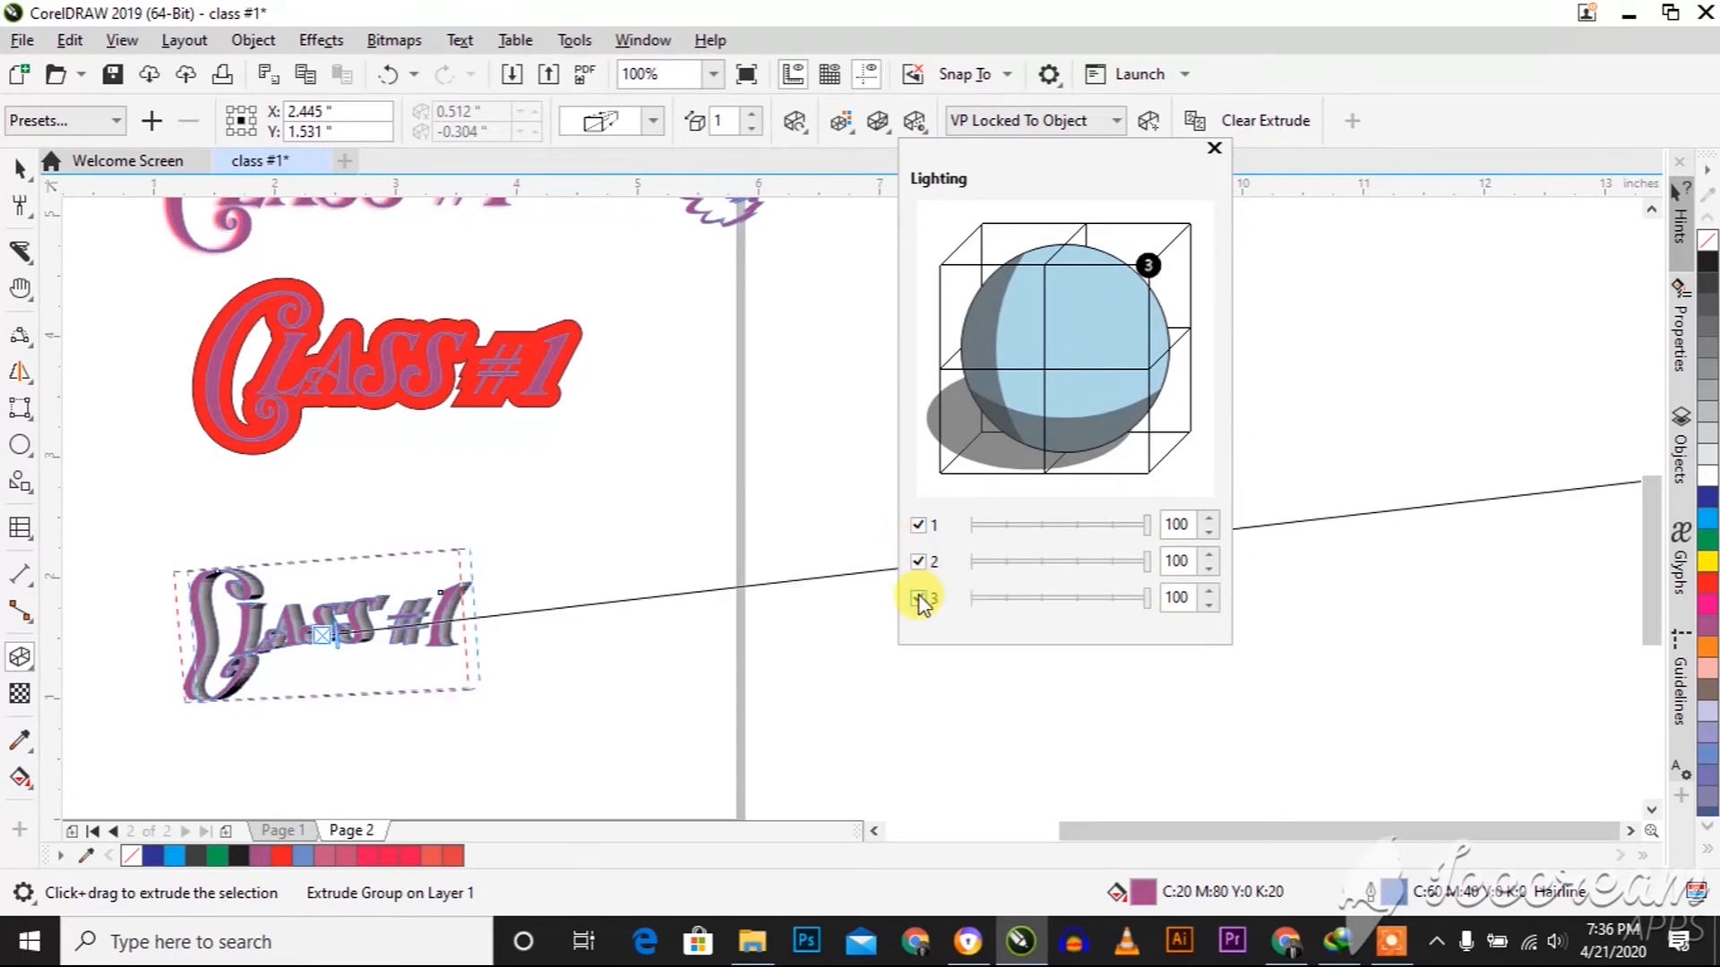
pyautogui.click(920, 600)
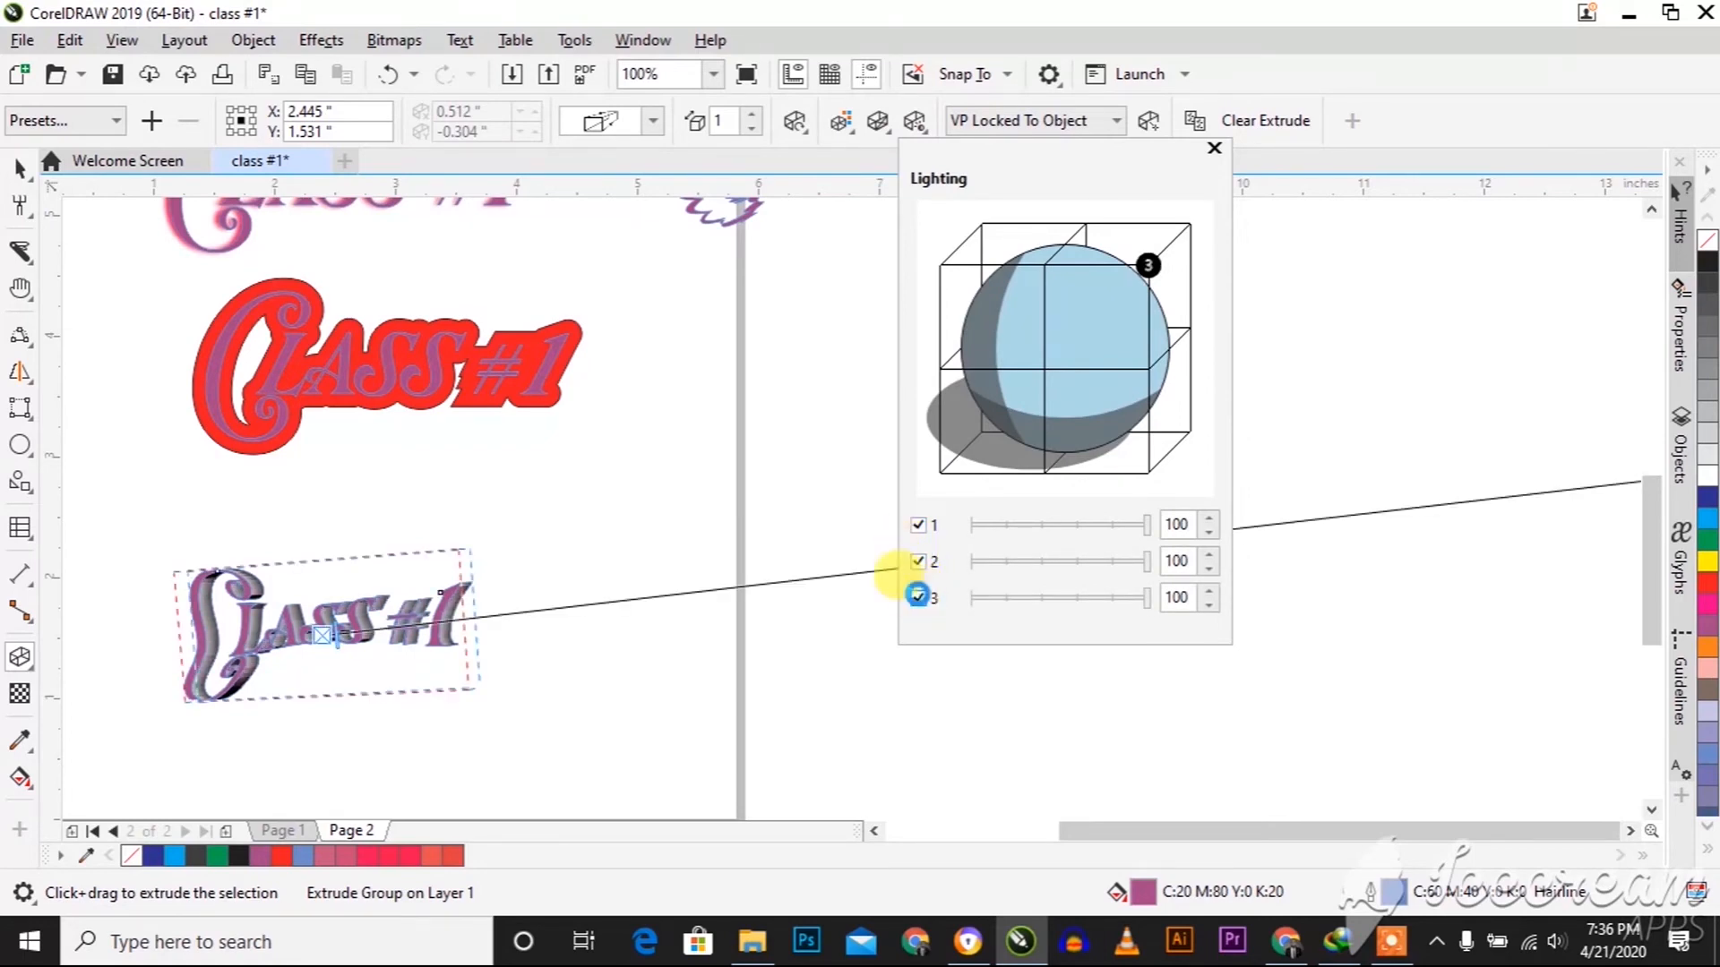
pyautogui.click(918, 562)
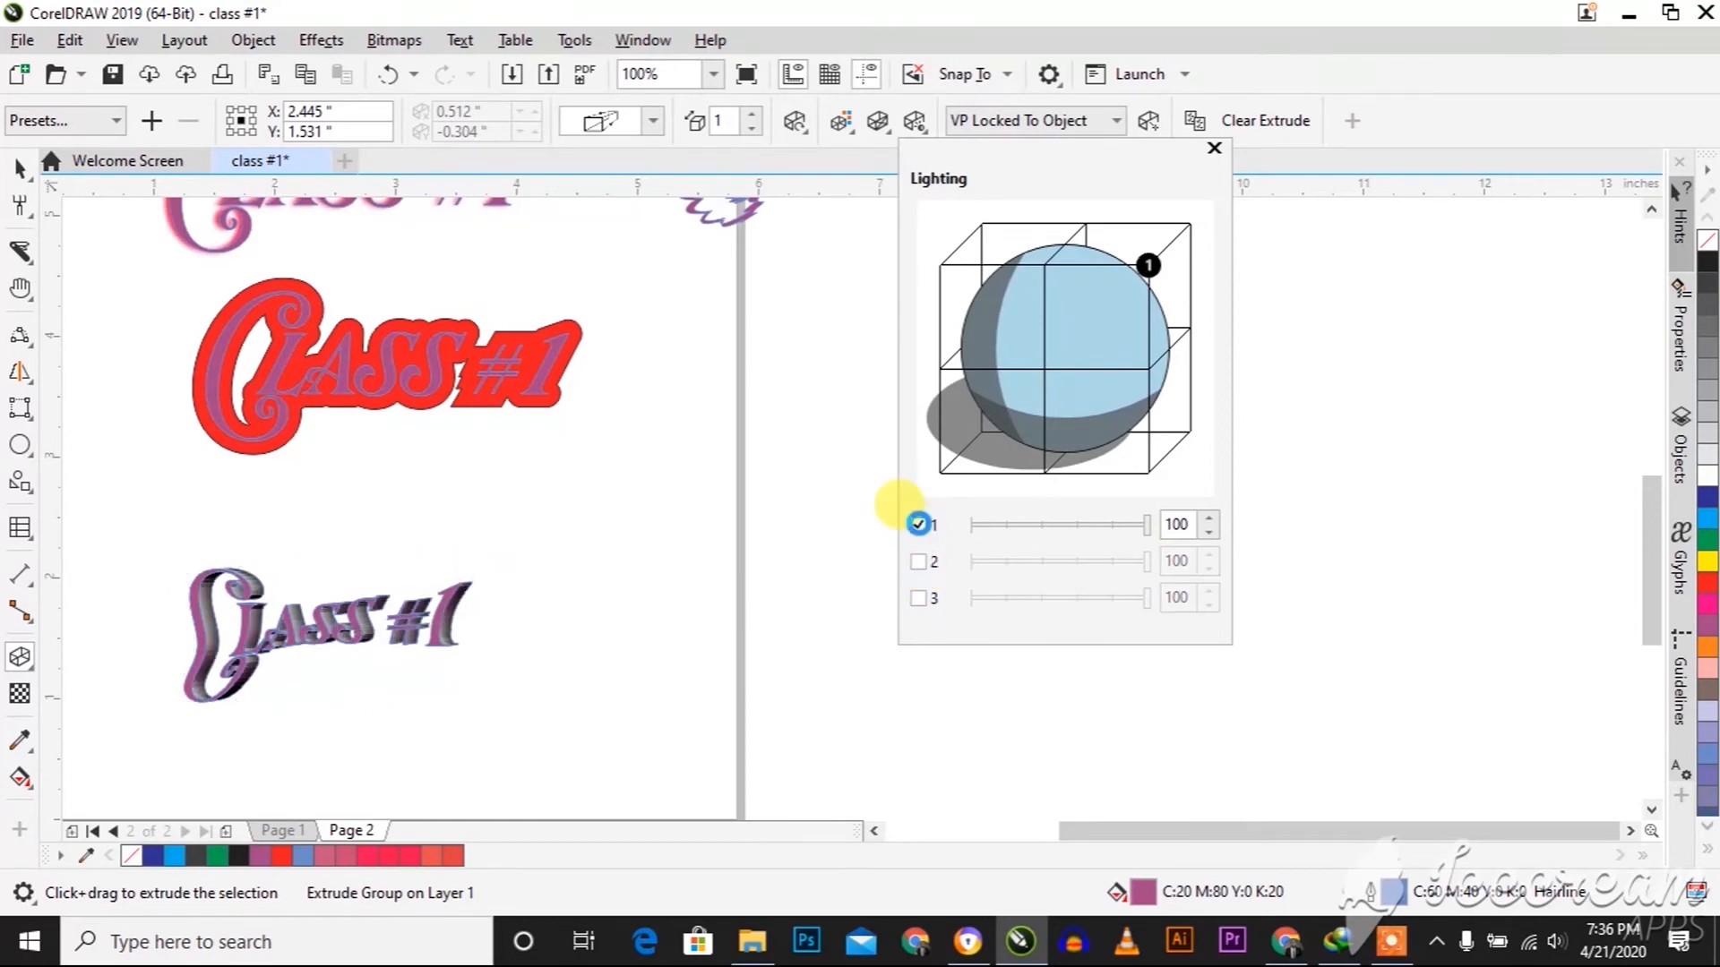
pyautogui.click(920, 527)
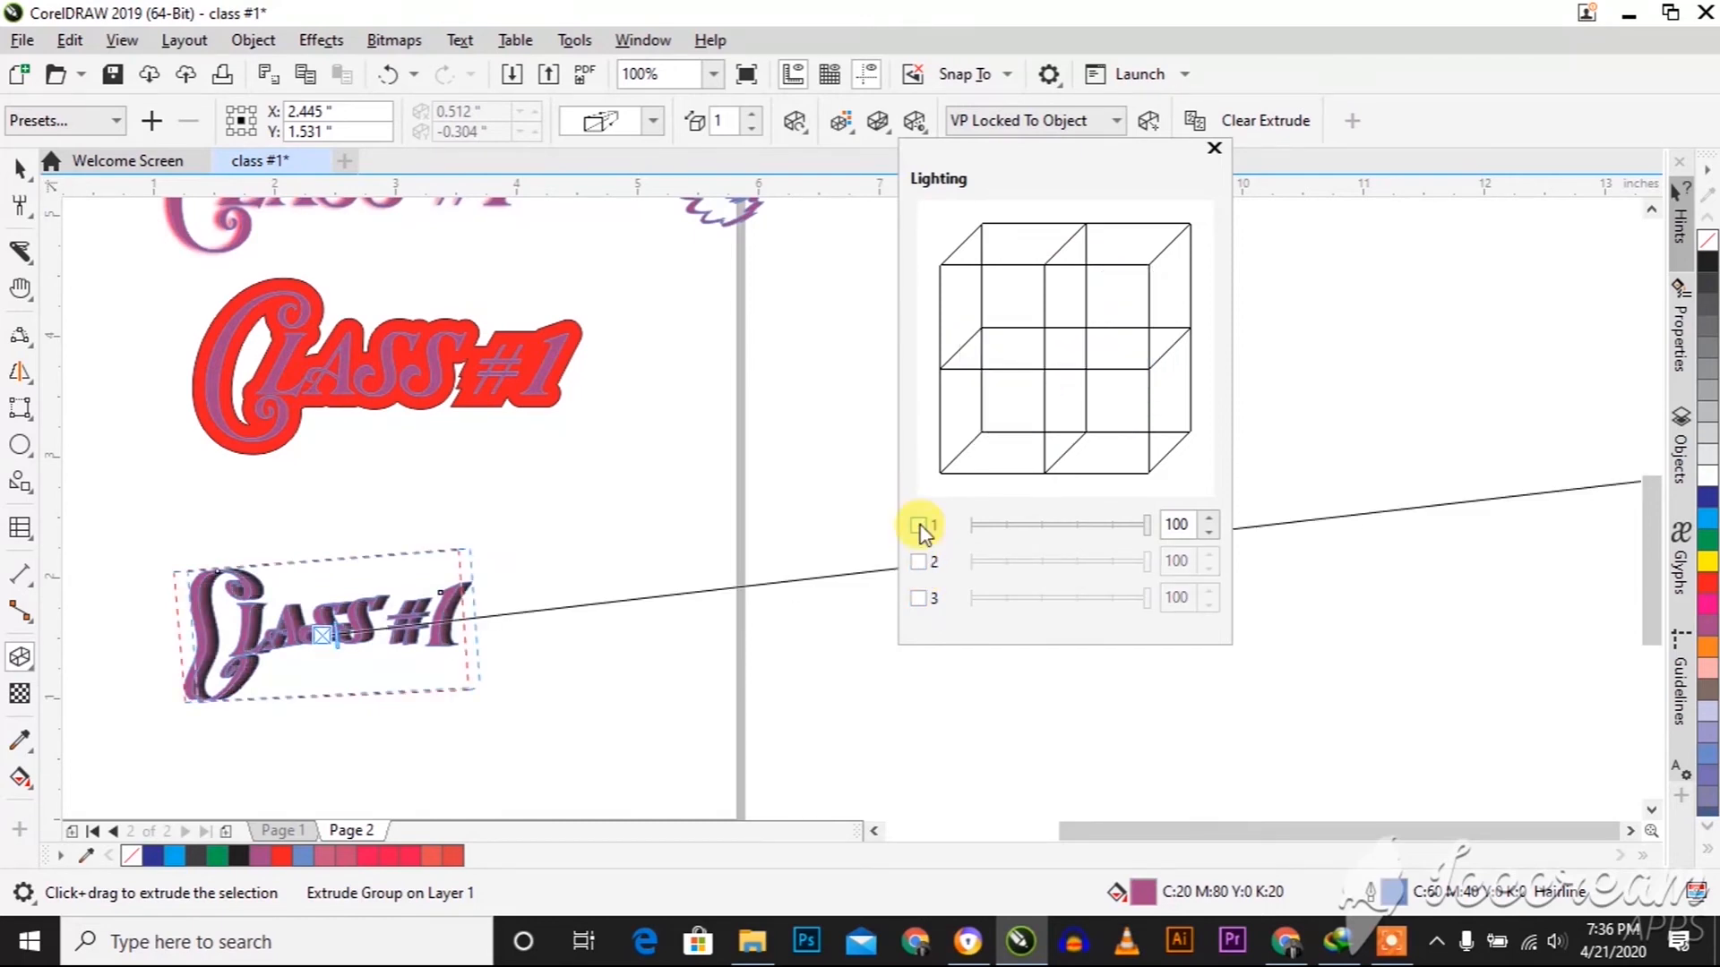
pyautogui.click(879, 122)
pyautogui.click(886, 130)
pyautogui.click(885, 131)
pyautogui.click(885, 130)
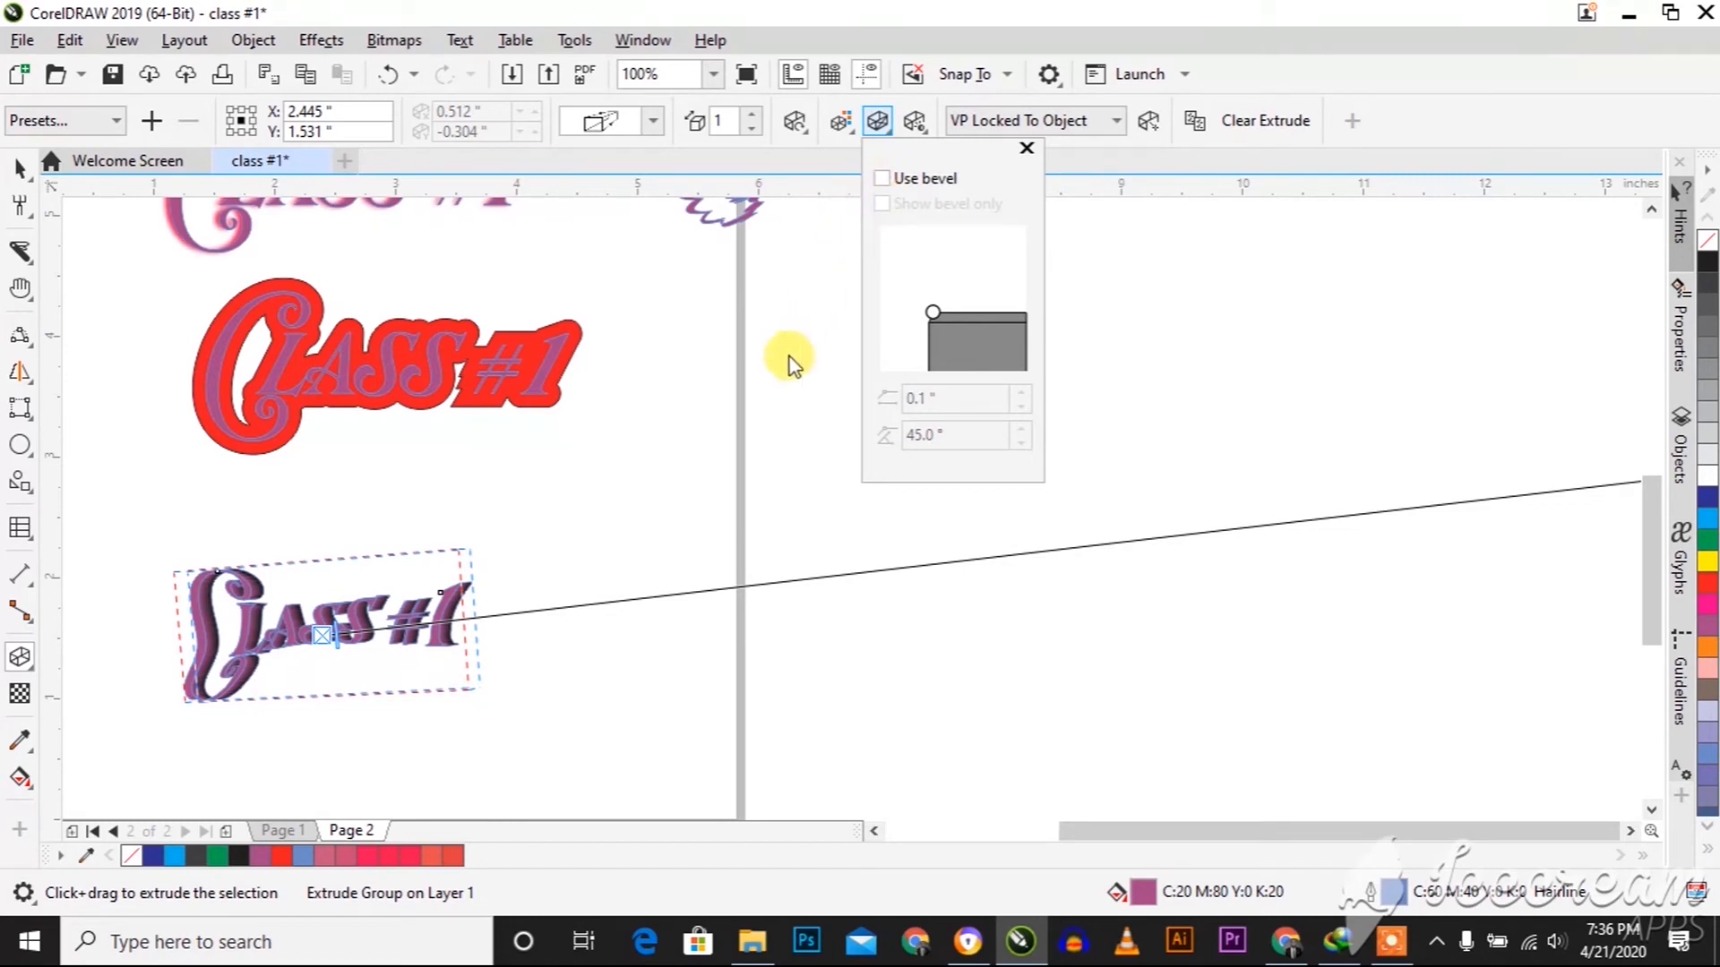
# Place two copies of the drop-shadowed "Class #1" text across the page's right edge and clear the lower copy's drop shadow
pyautogui.click(33, 674)
pyautogui.click(34, 668)
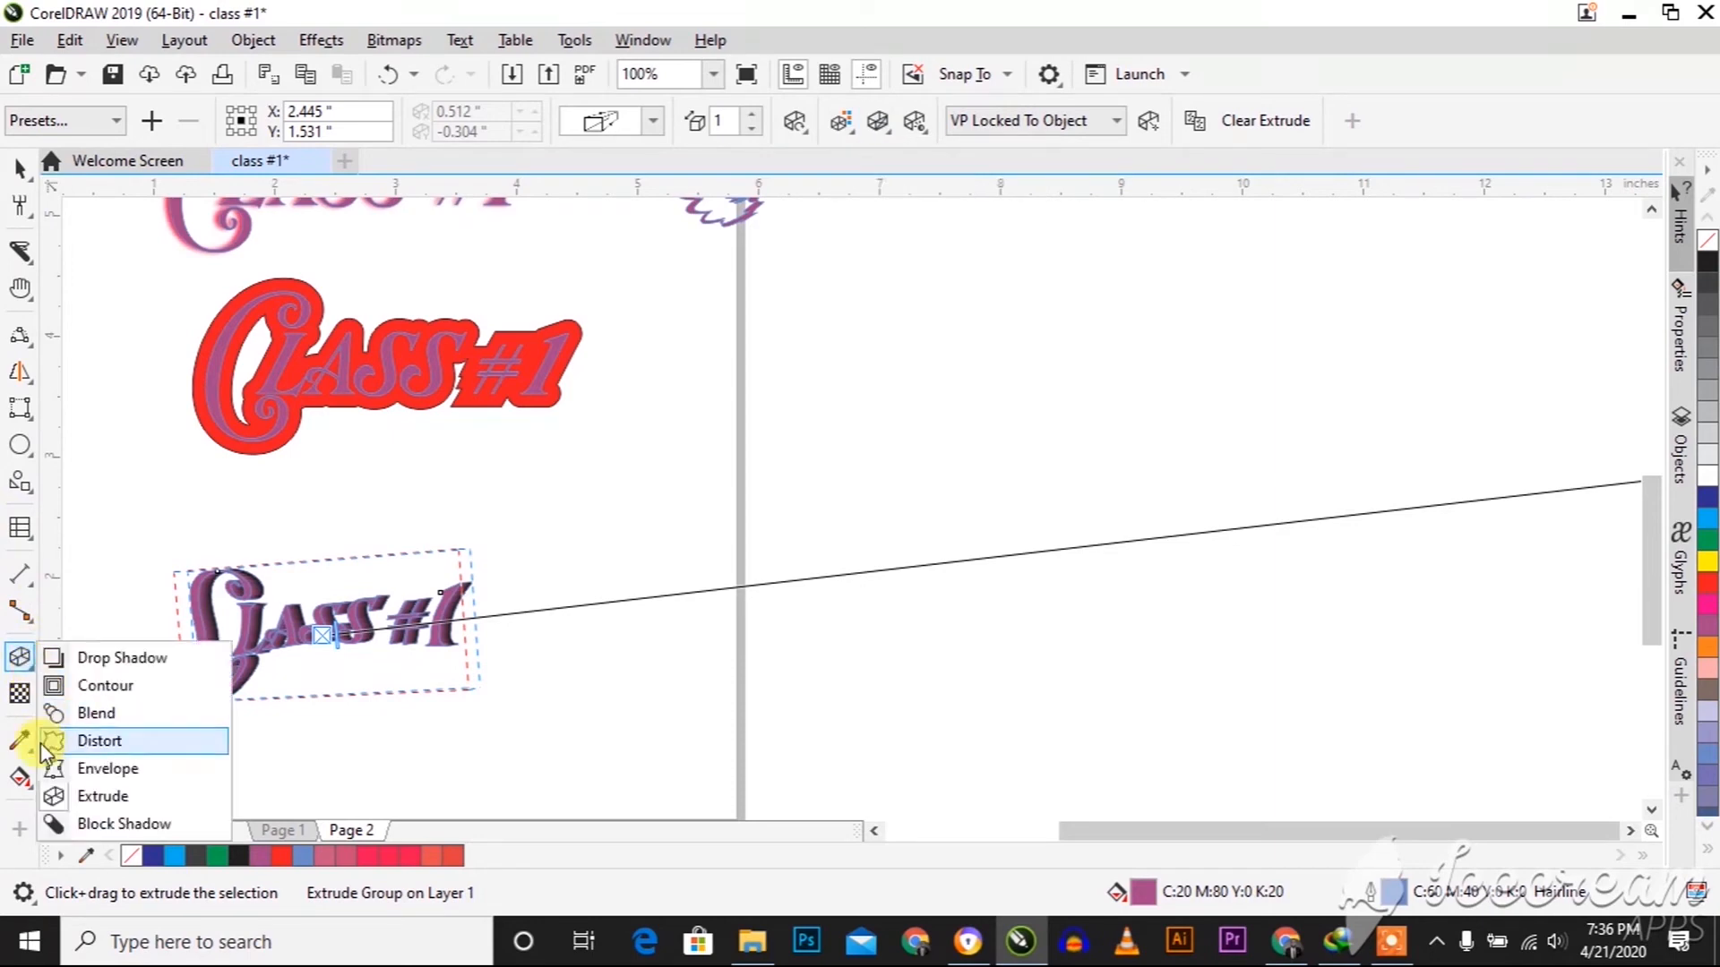
pyautogui.click(84, 828)
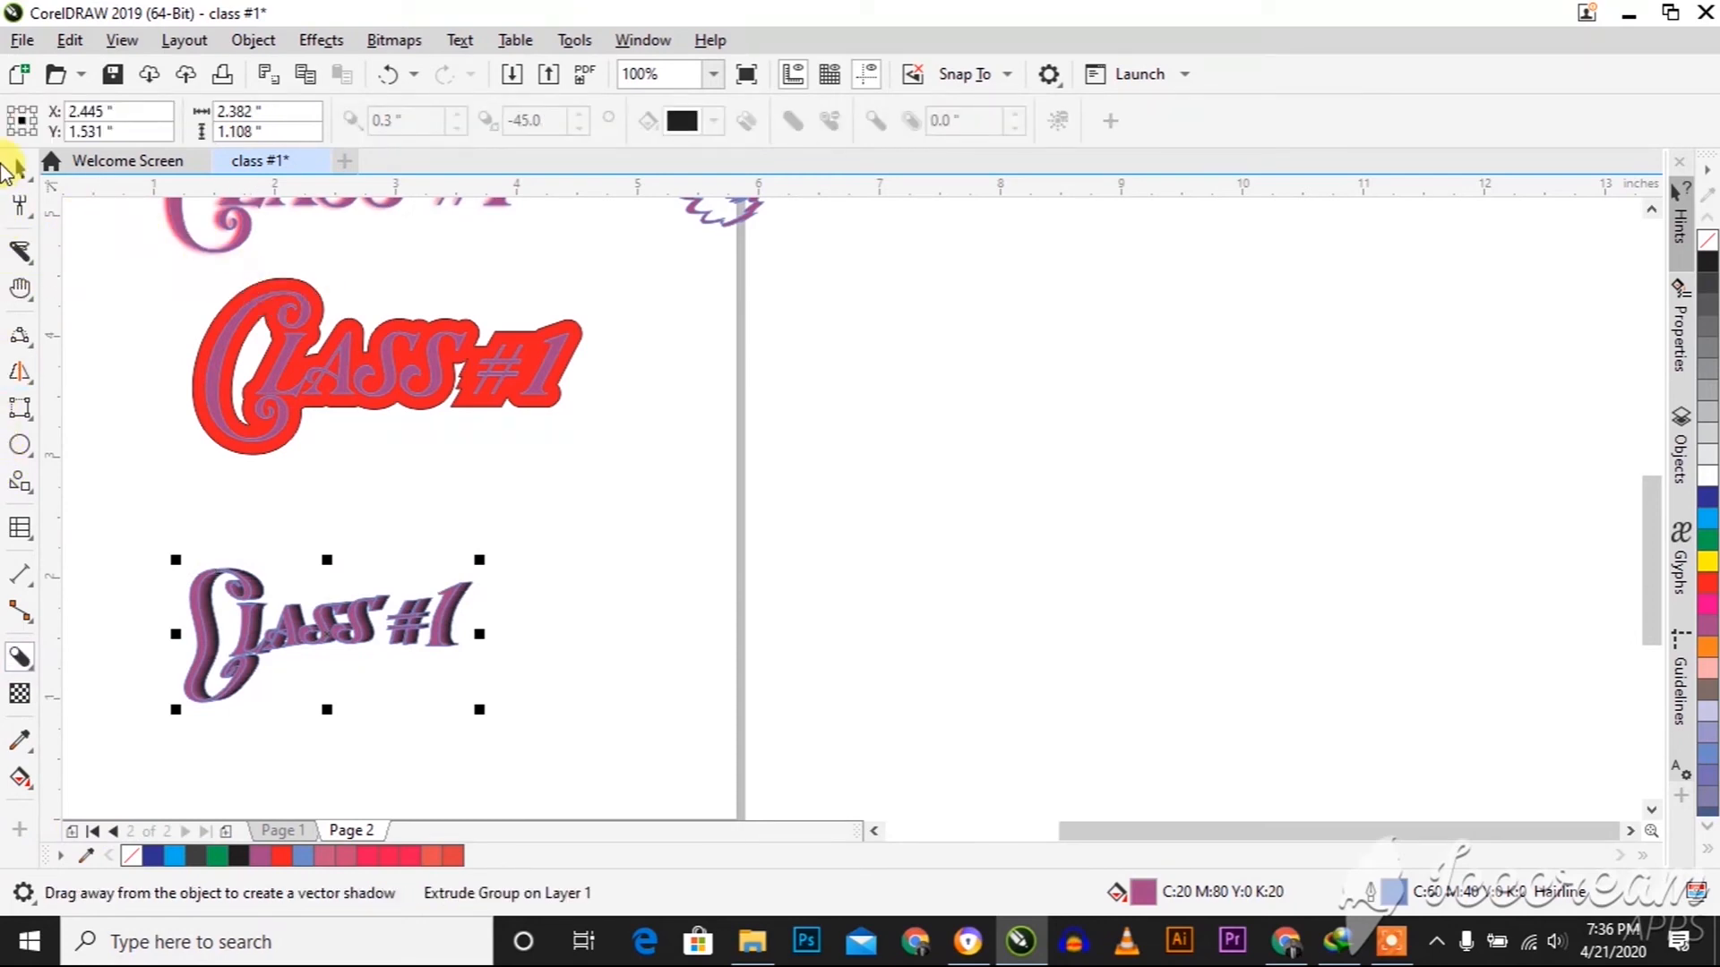
pyautogui.click(16, 170)
pyautogui.click(212, 212)
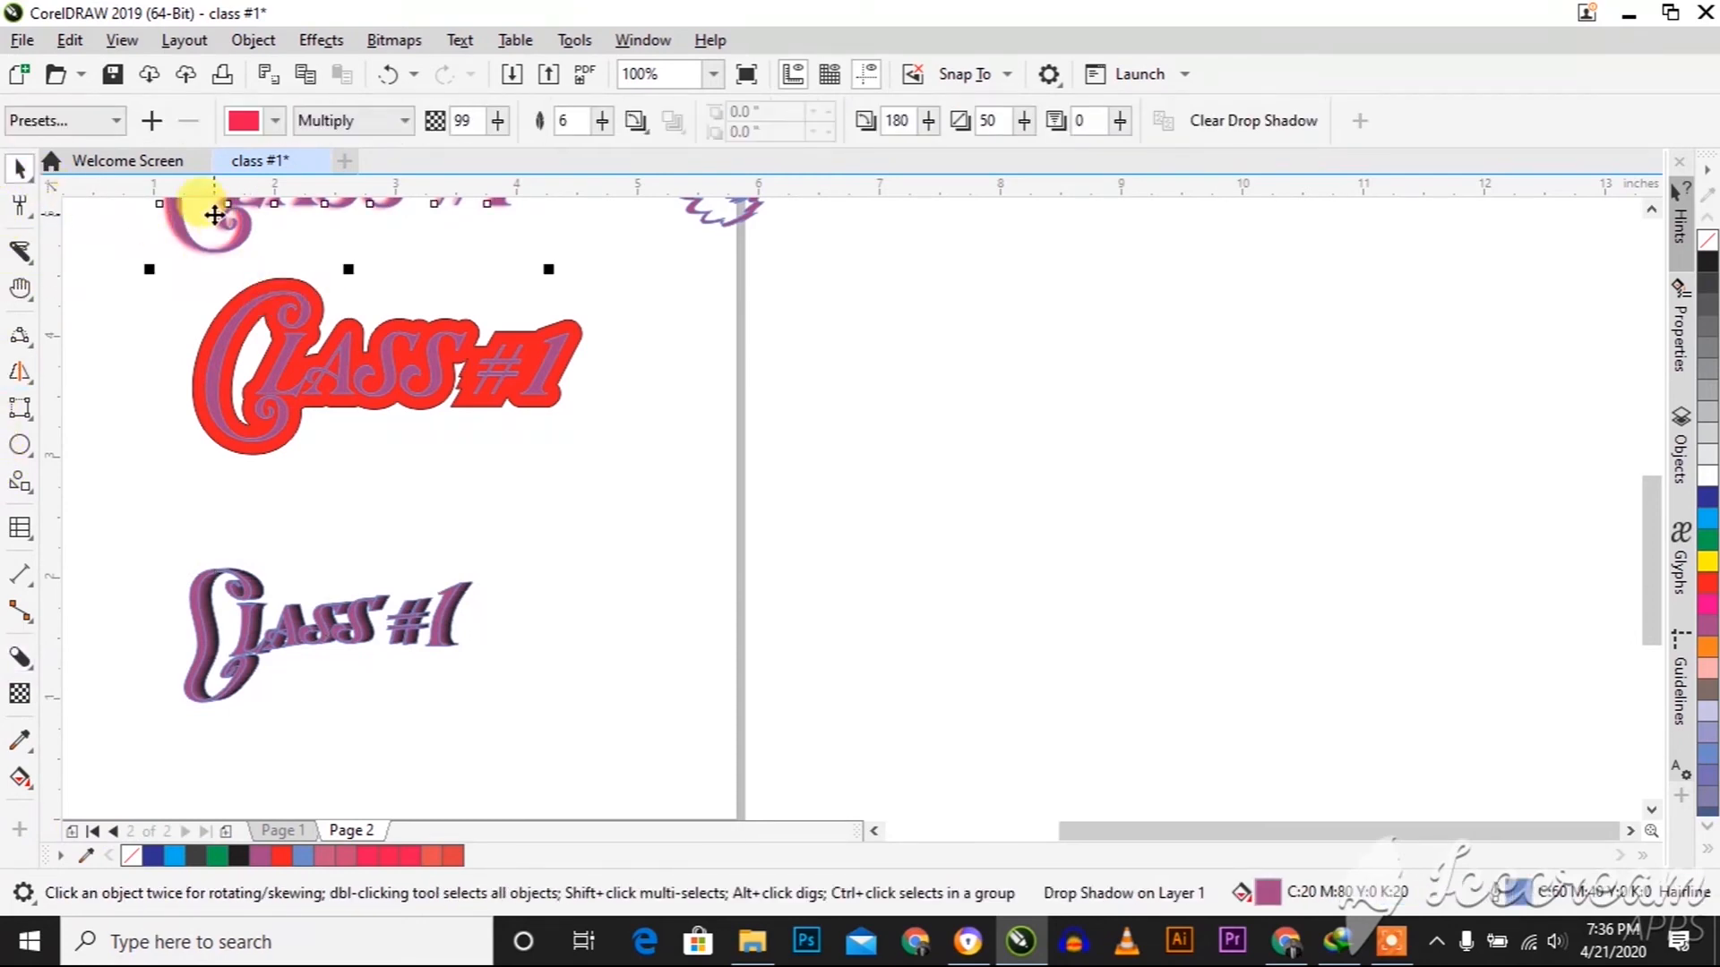
pyautogui.moveTo(212, 211); pyautogui.dragTo(768, 372)
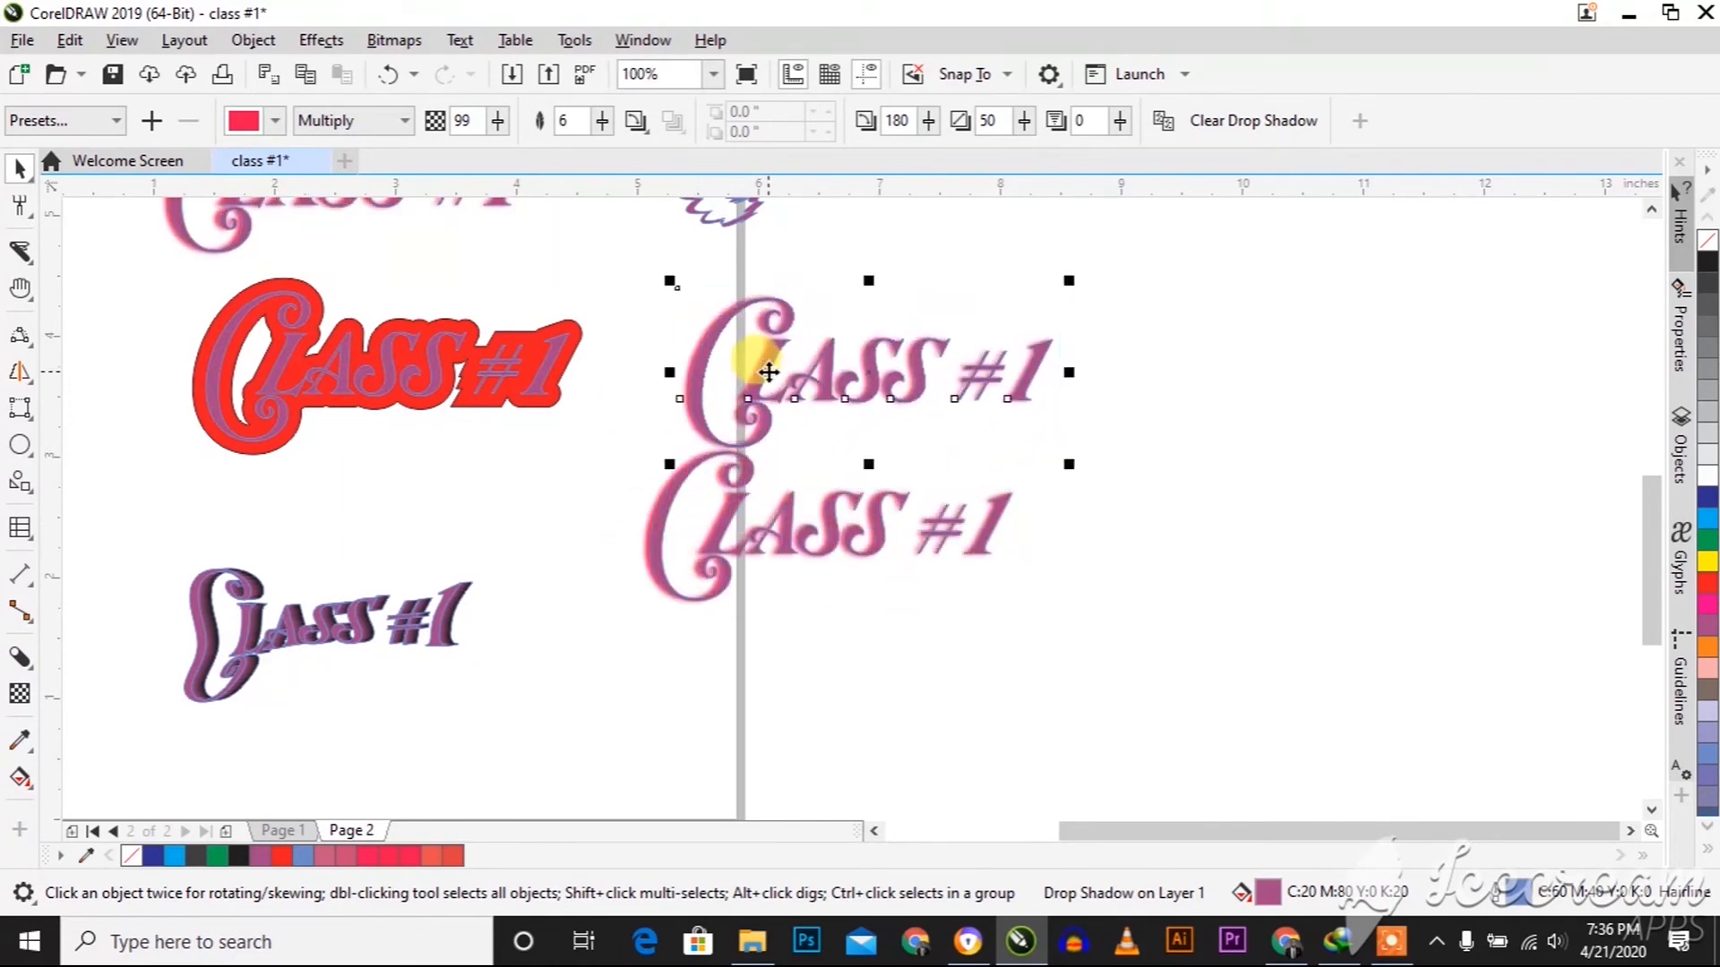
pyautogui.click(780, 540)
pyautogui.moveTo(792, 531); pyautogui.dragTo(790, 584)
pyautogui.click(1240, 119)
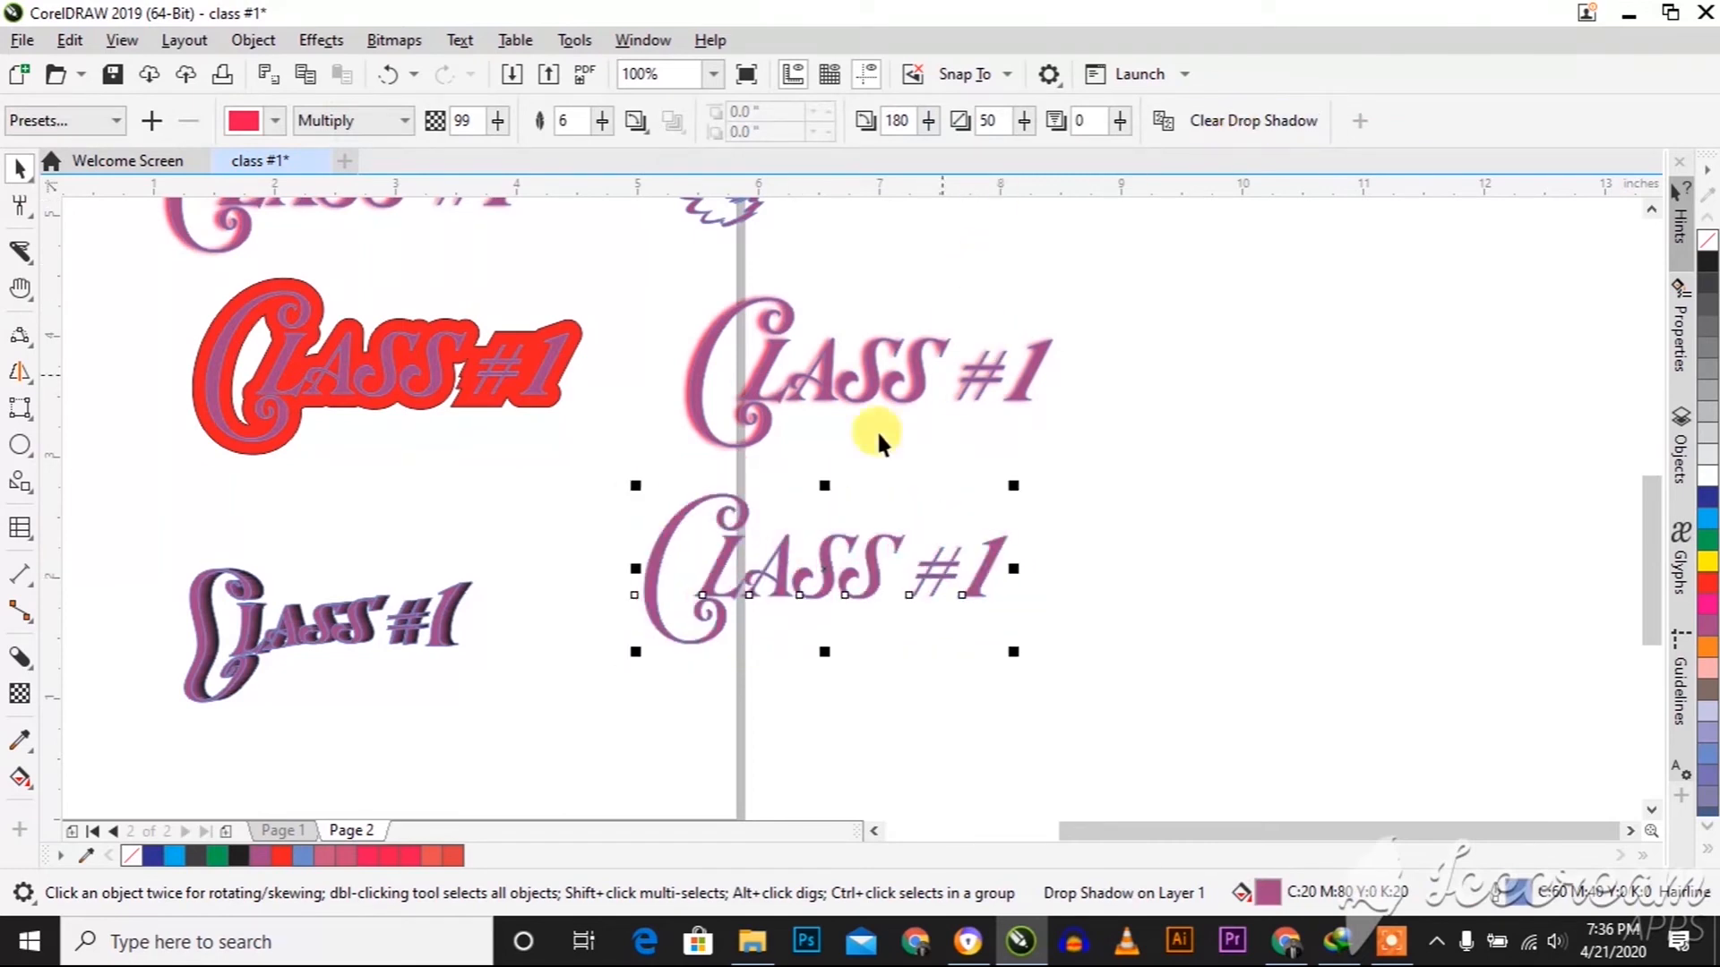
# Add a black block shadow to the lower copy, about 0.12 inches deep at about 196.6 degrees
pyautogui.click(20, 658)
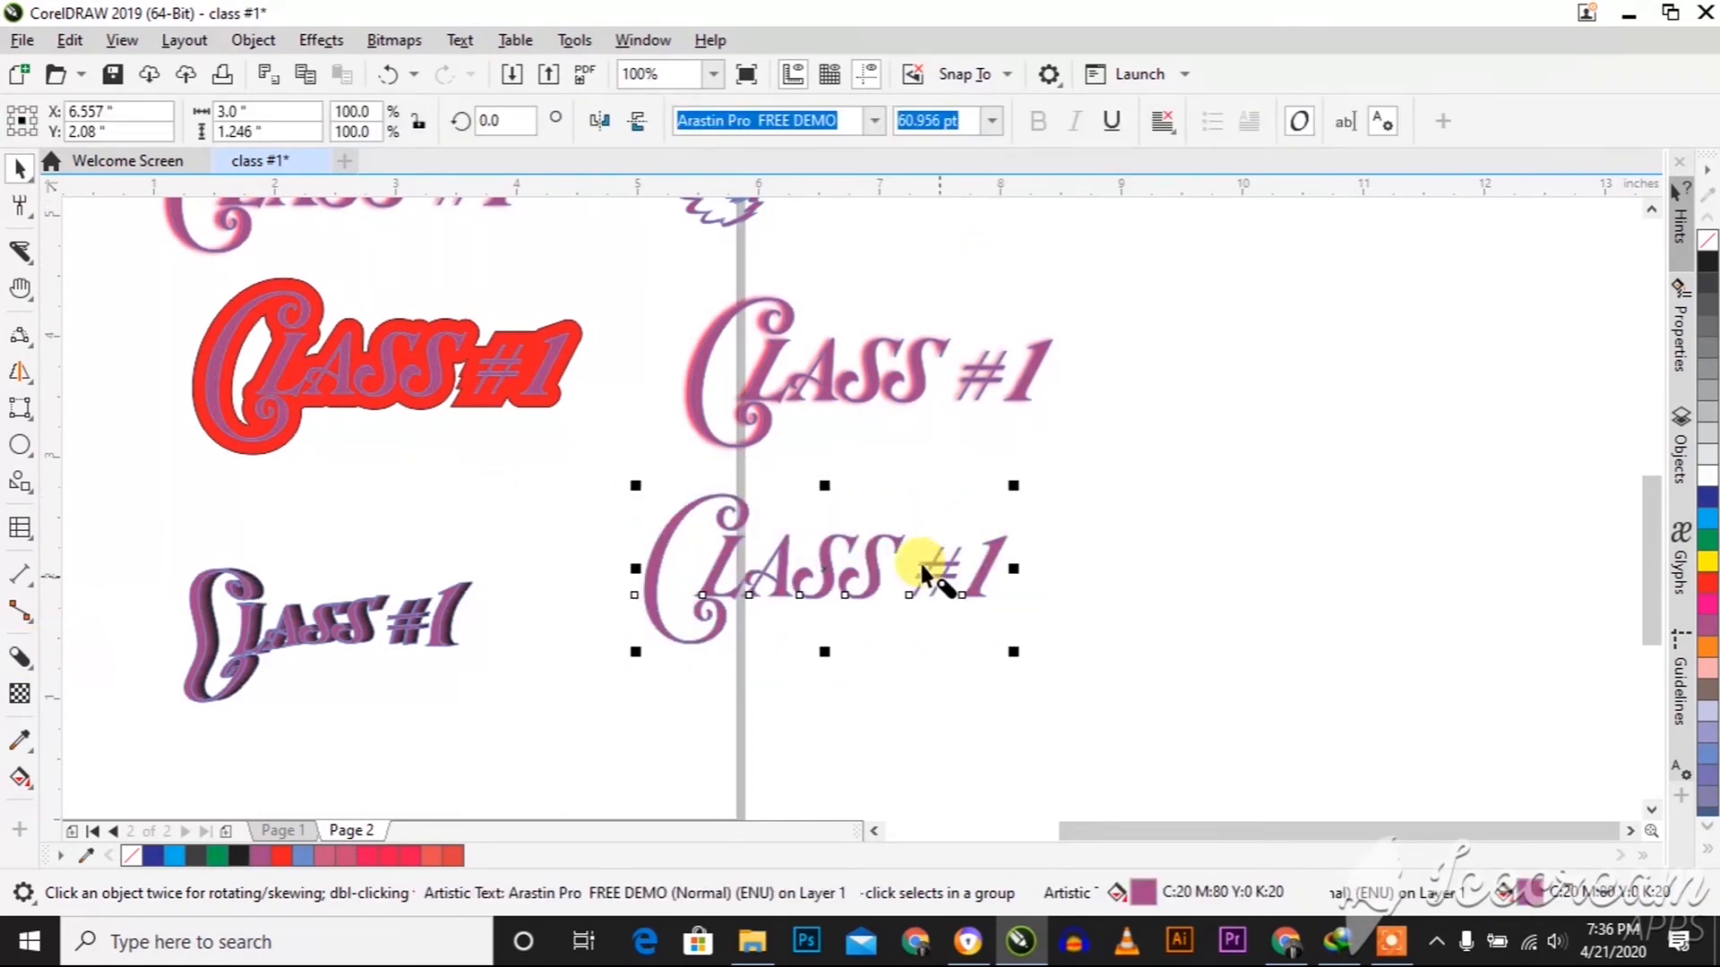
pyautogui.moveTo(820, 545); pyautogui.dragTo(760, 573)
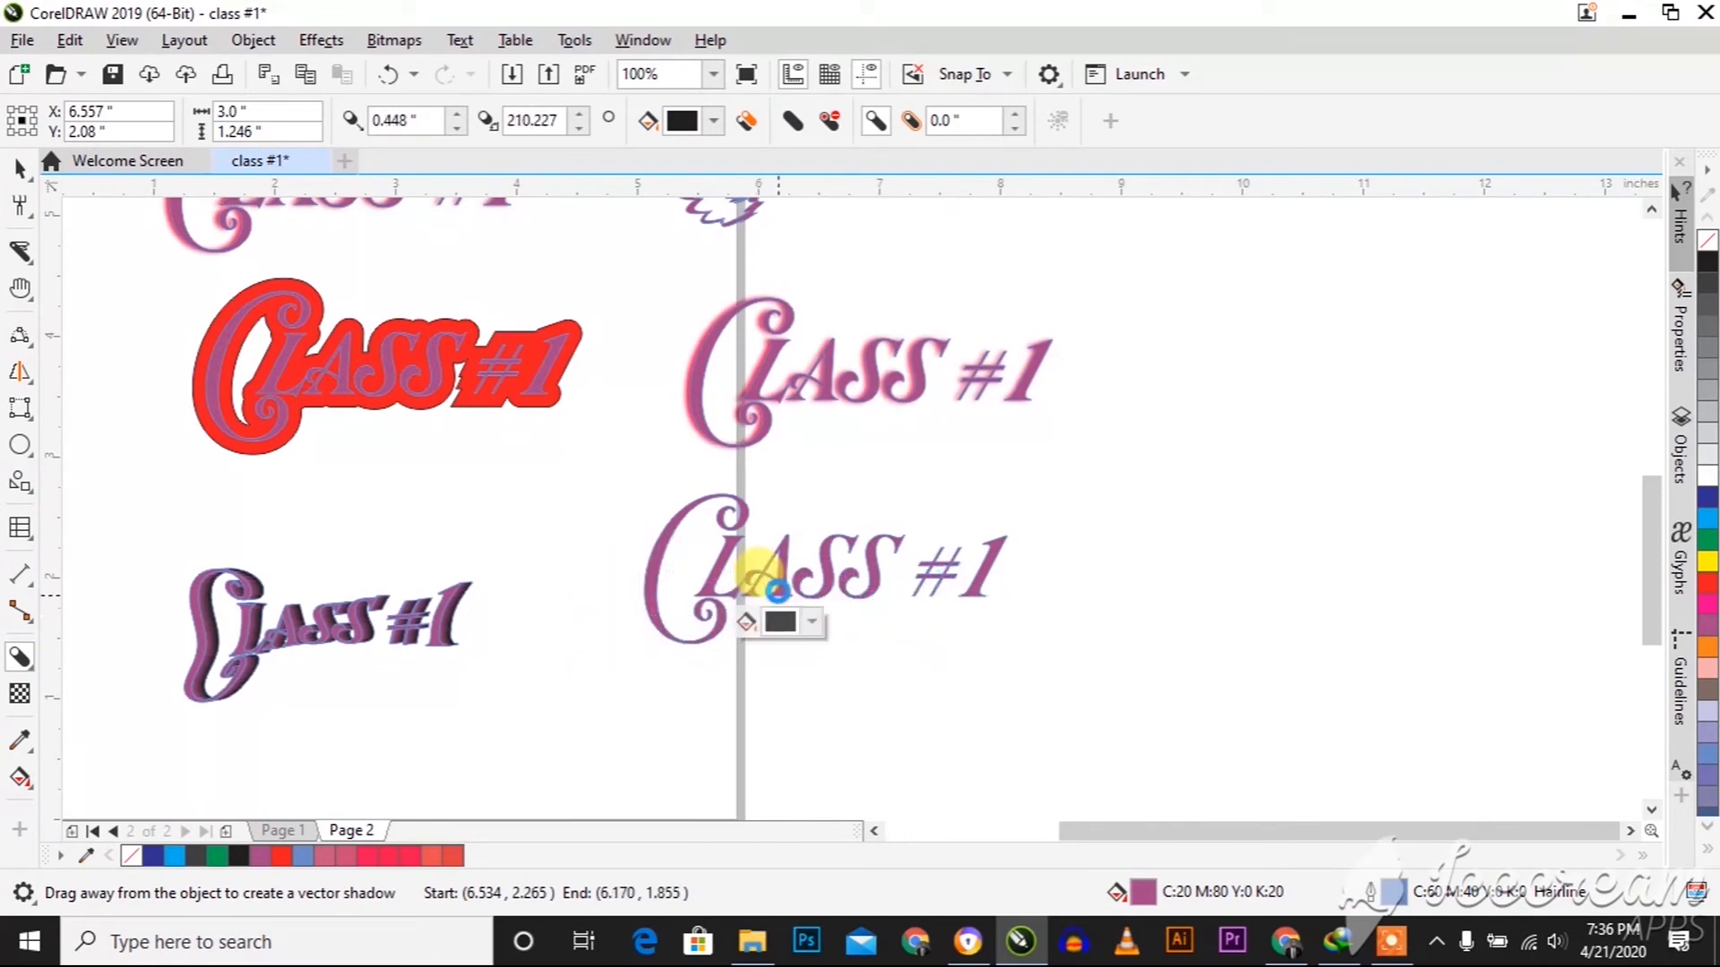
pyautogui.click(776, 589)
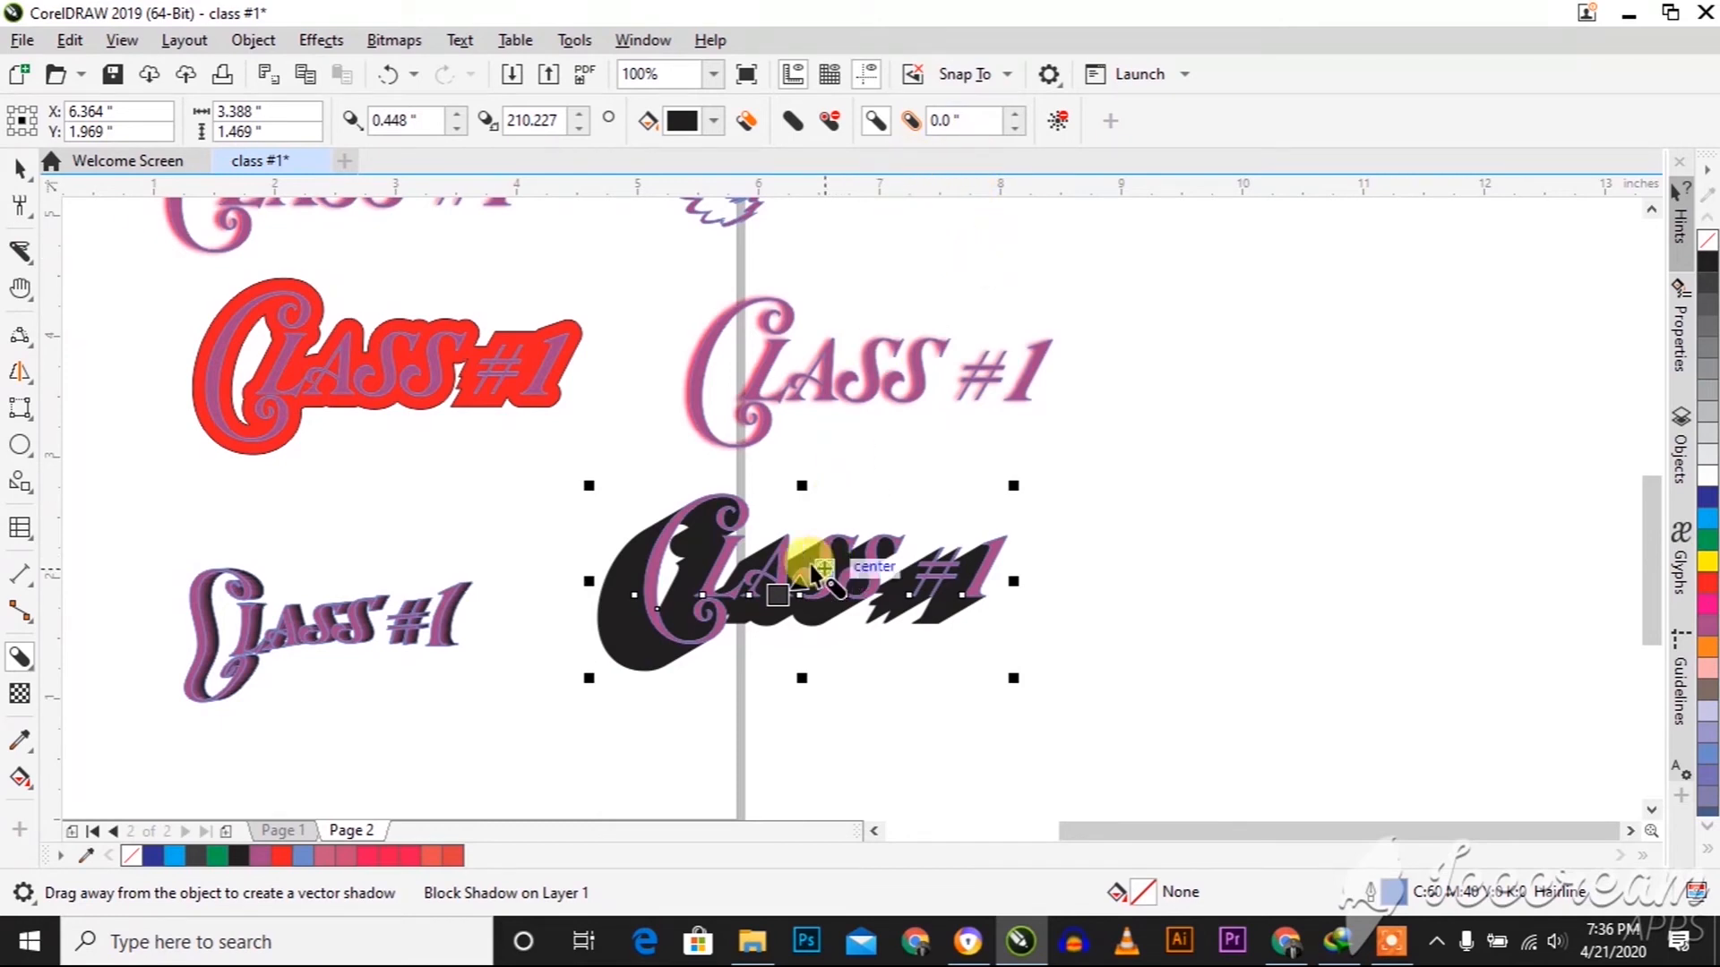
pyautogui.moveTo(781, 593); pyautogui.dragTo(802, 581)
pyautogui.scroll(2, 788, 577)
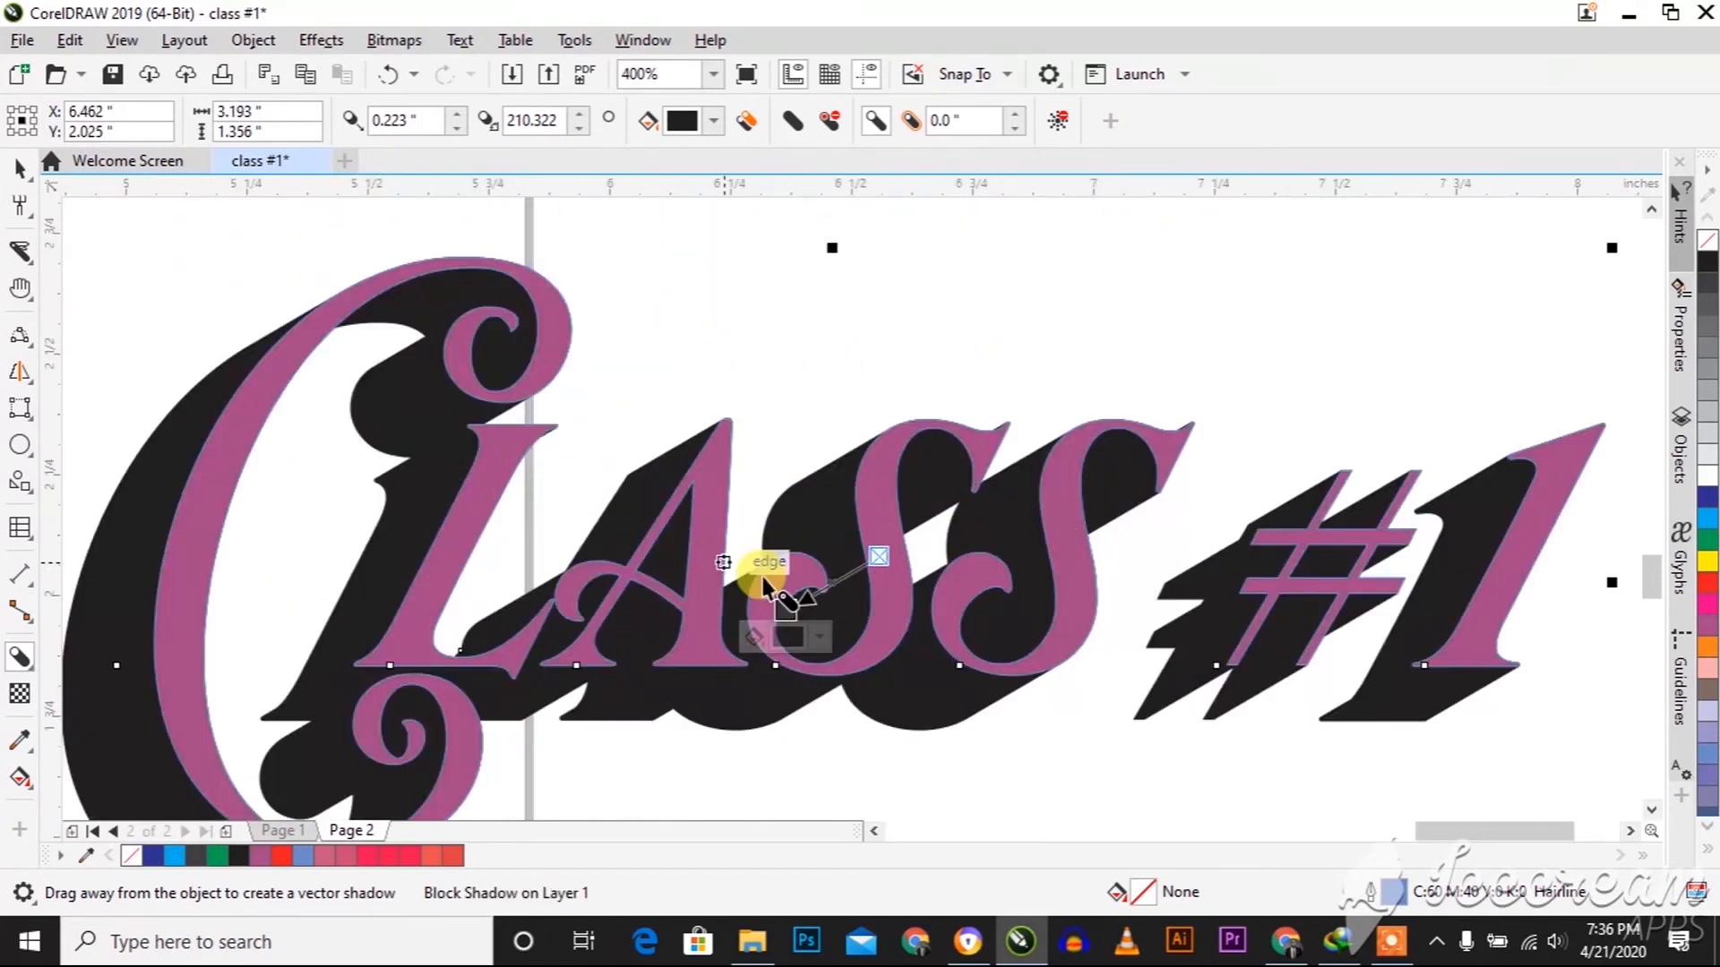
pyautogui.moveTo(777, 592); pyautogui.dragTo(855, 501)
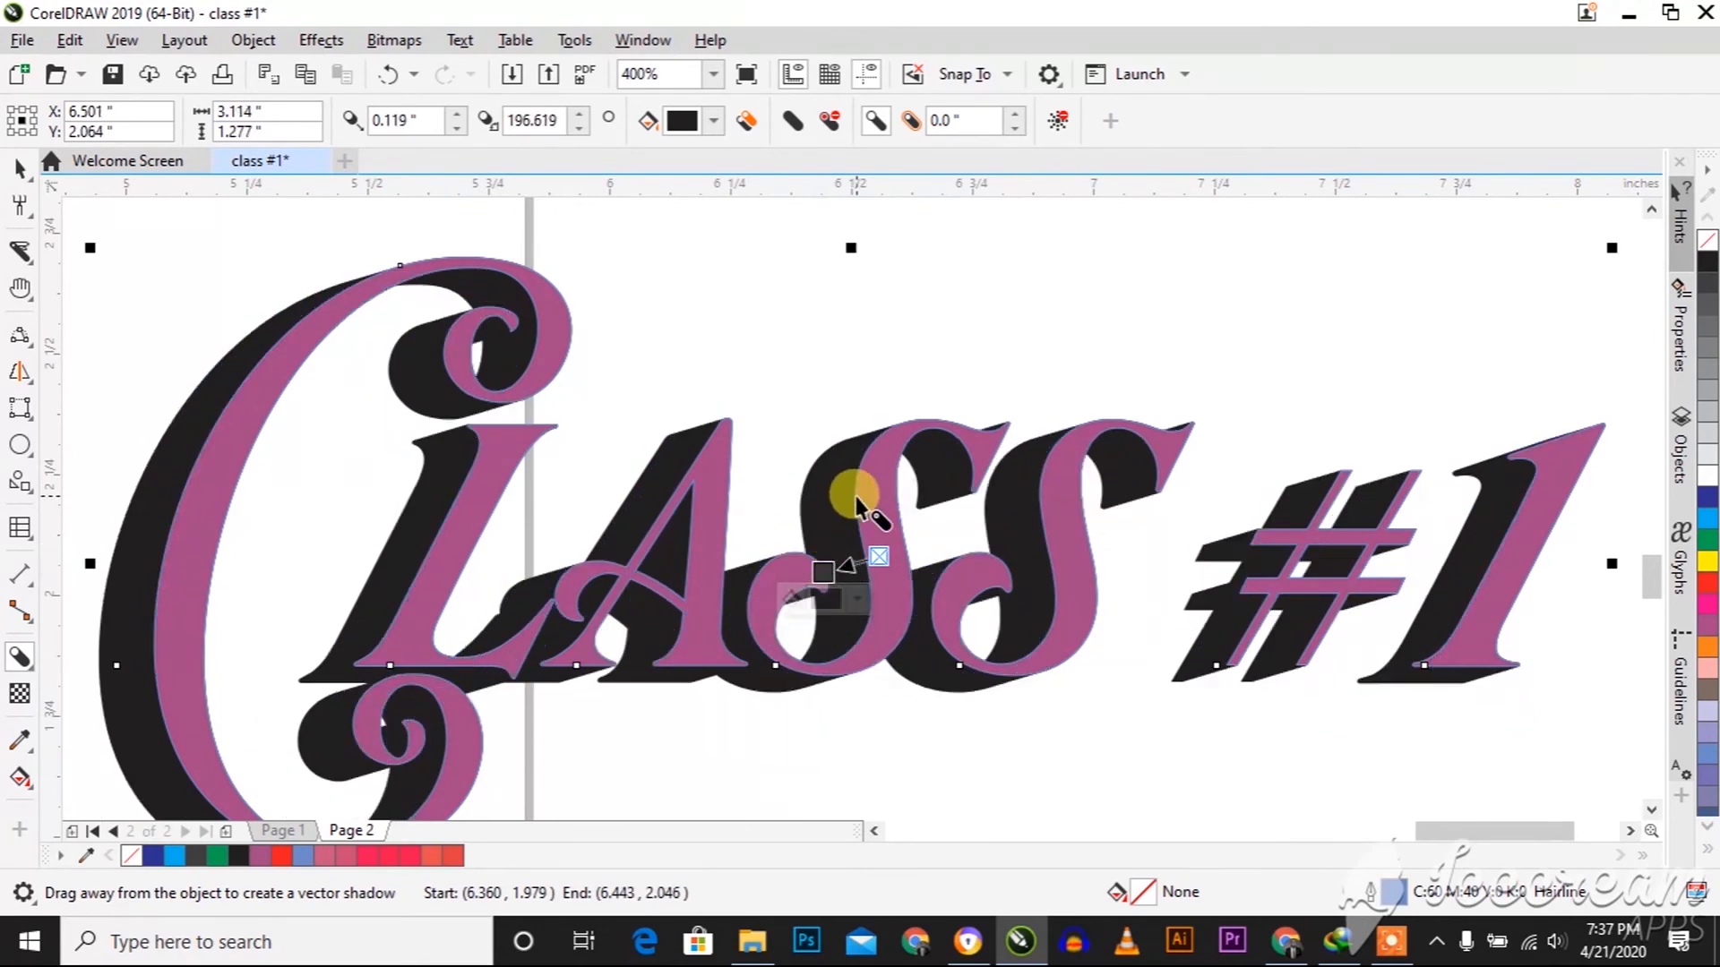
pyautogui.scroll(-2, 858, 504)
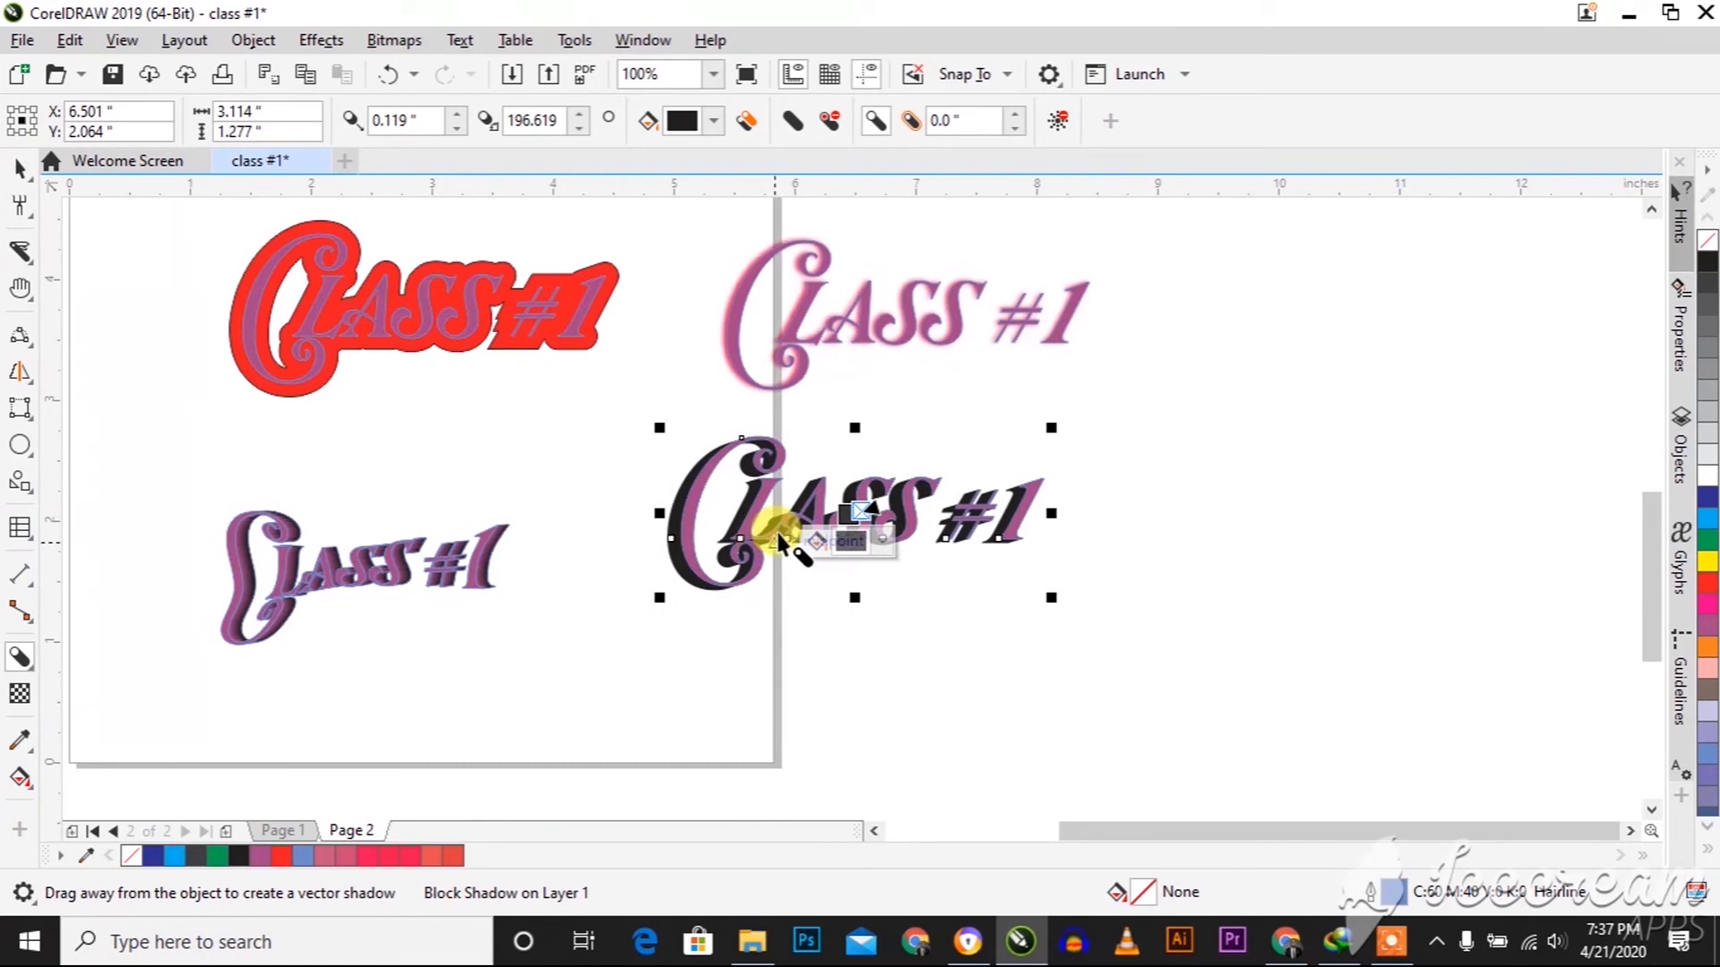
pyautogui.scroll(2, 779, 542)
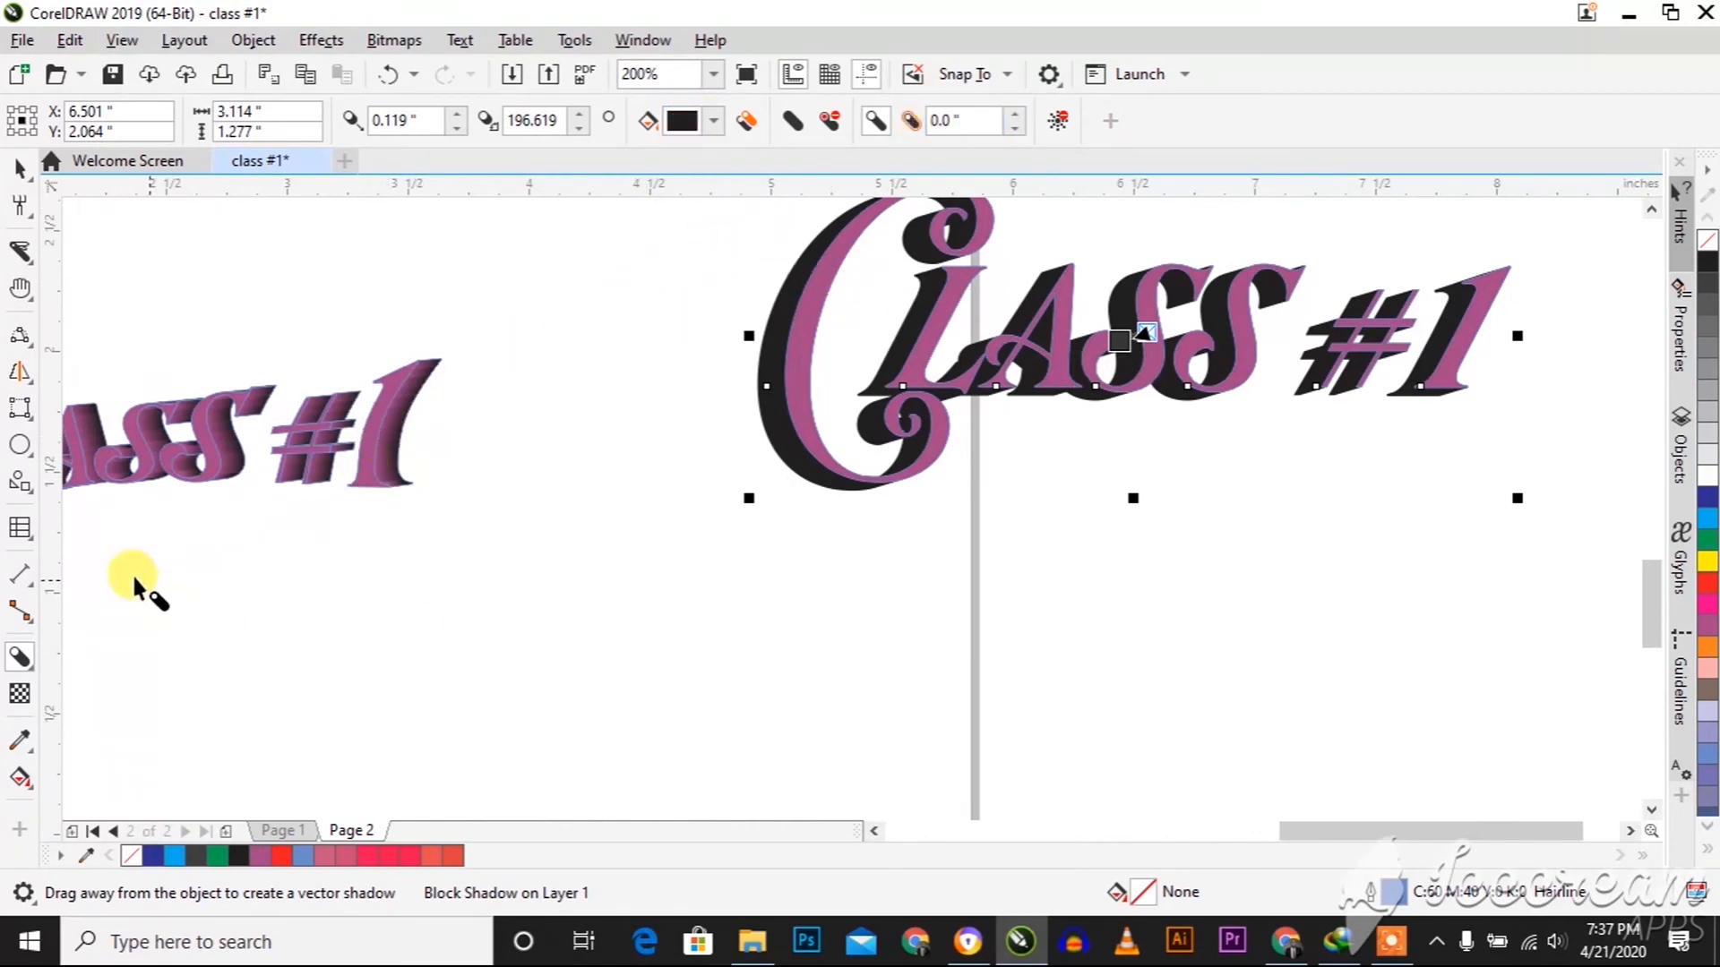
# Draw a rectangle about 3.25 by 2 inches across the page's left edge beside the extruded text and fill it red
pyautogui.click(20, 695)
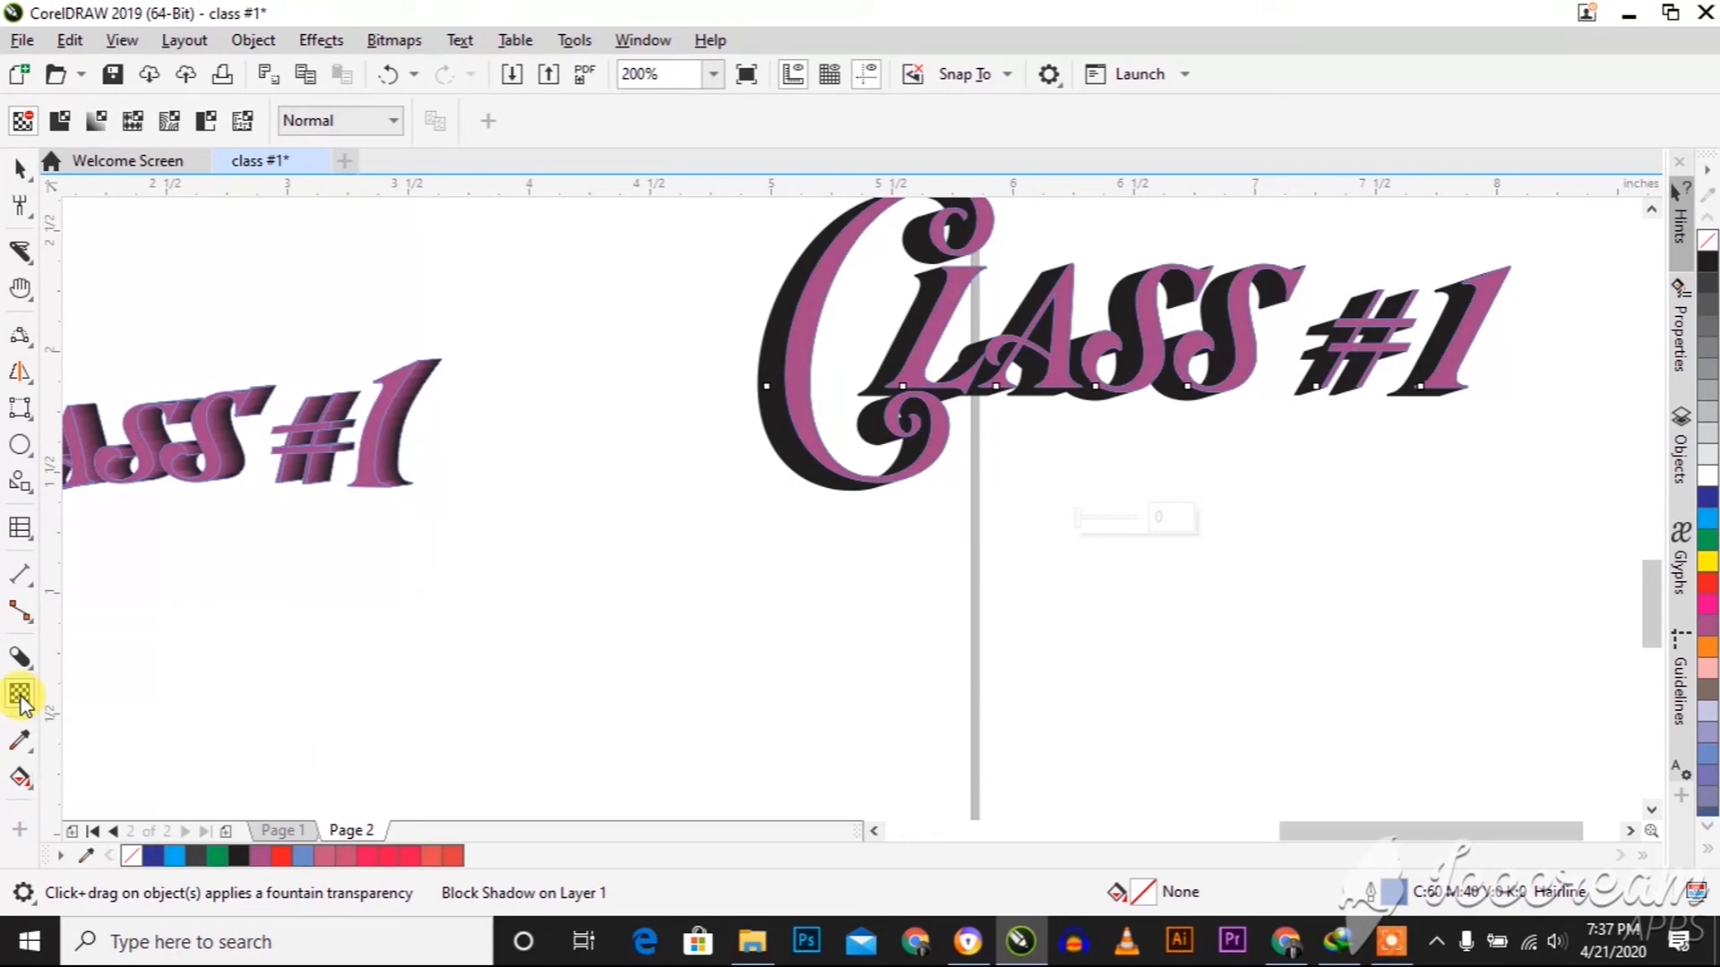
pyautogui.scroll(-3, 491, 598)
pyautogui.scroll(-2, 491, 598)
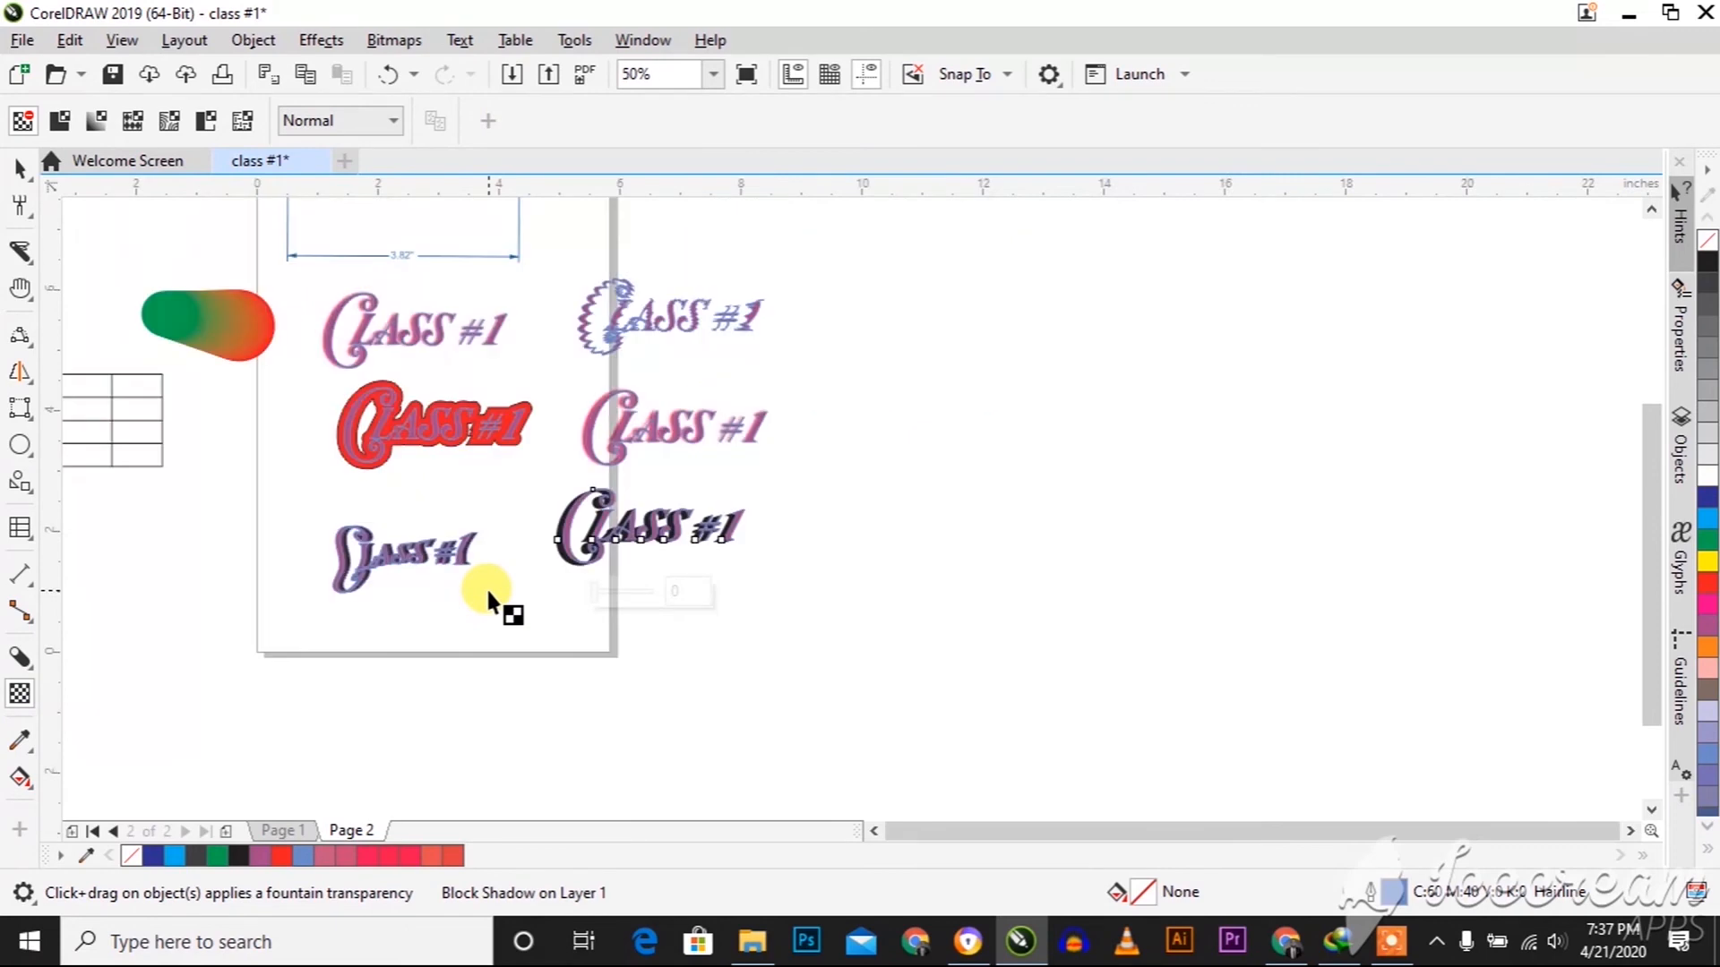
pyautogui.press('space')
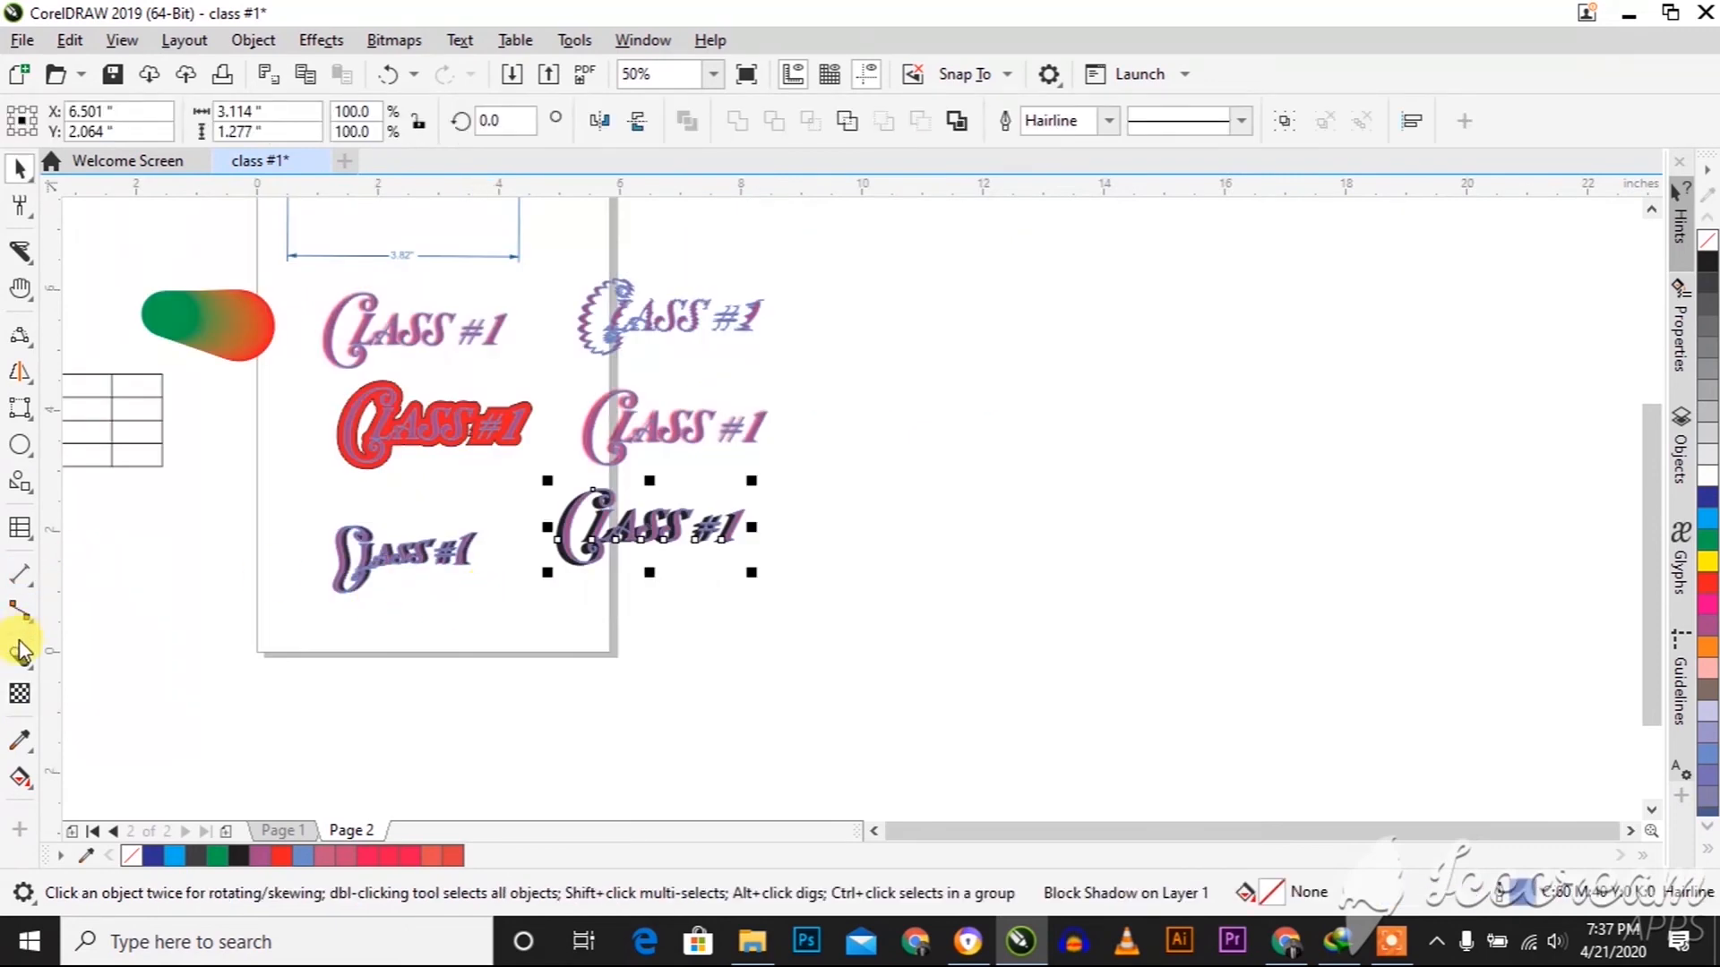
pyautogui.click(19, 443)
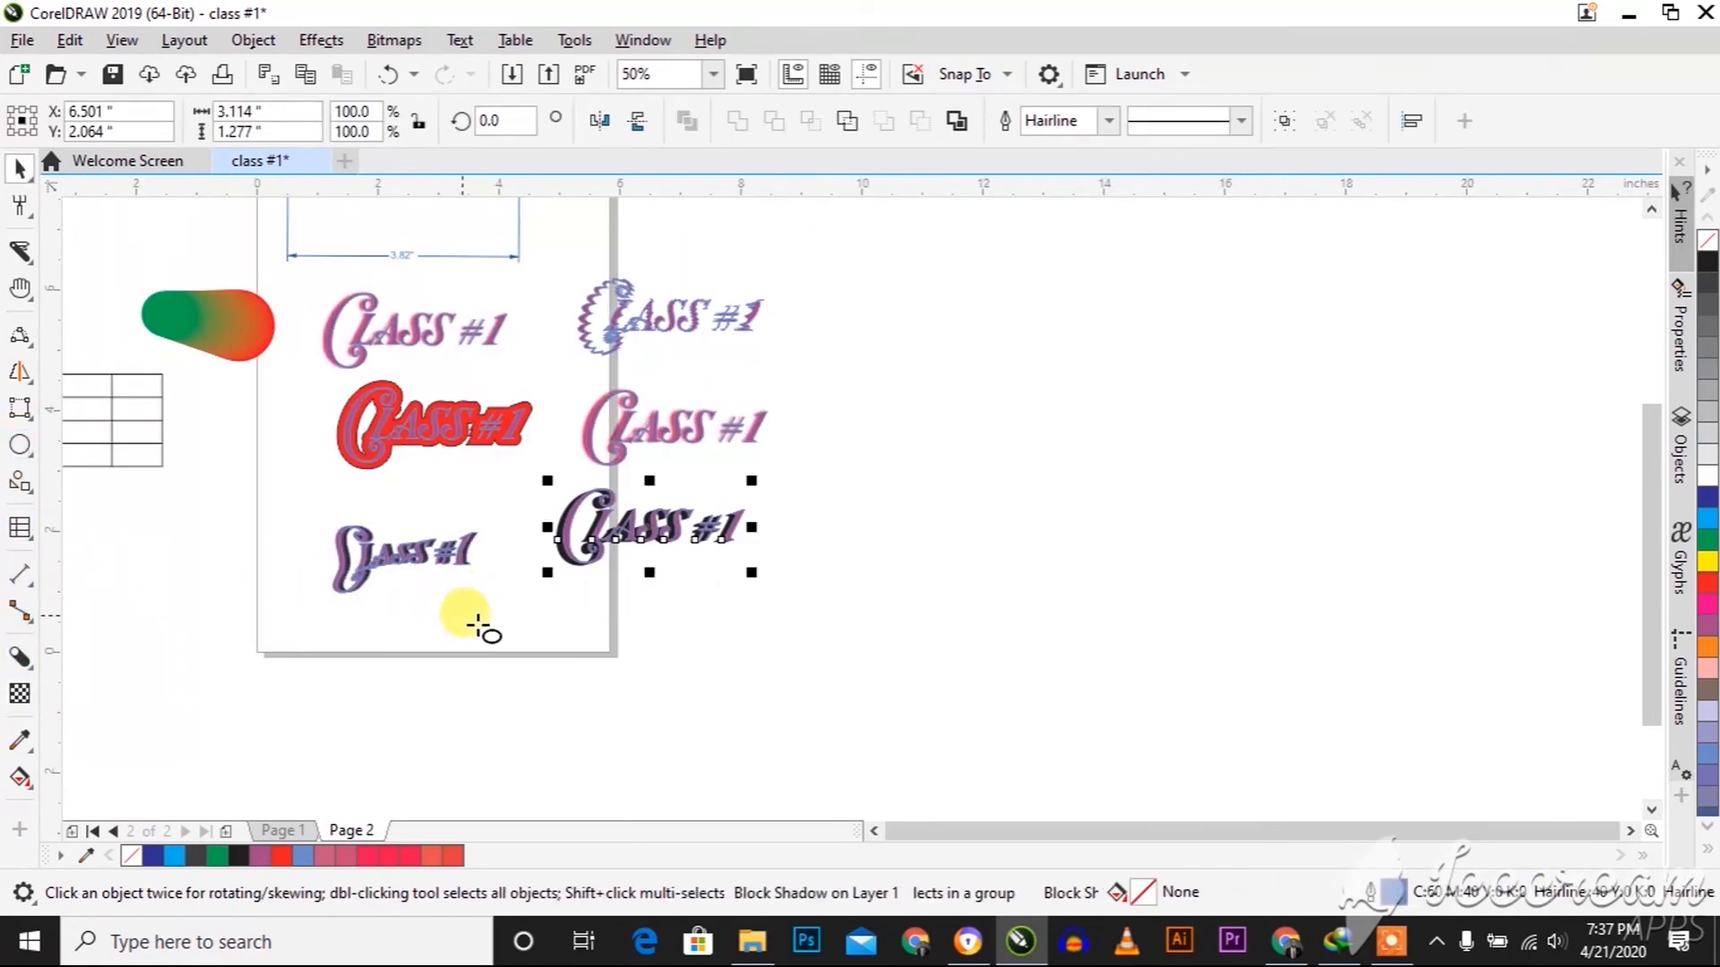
pyautogui.click(34, 423)
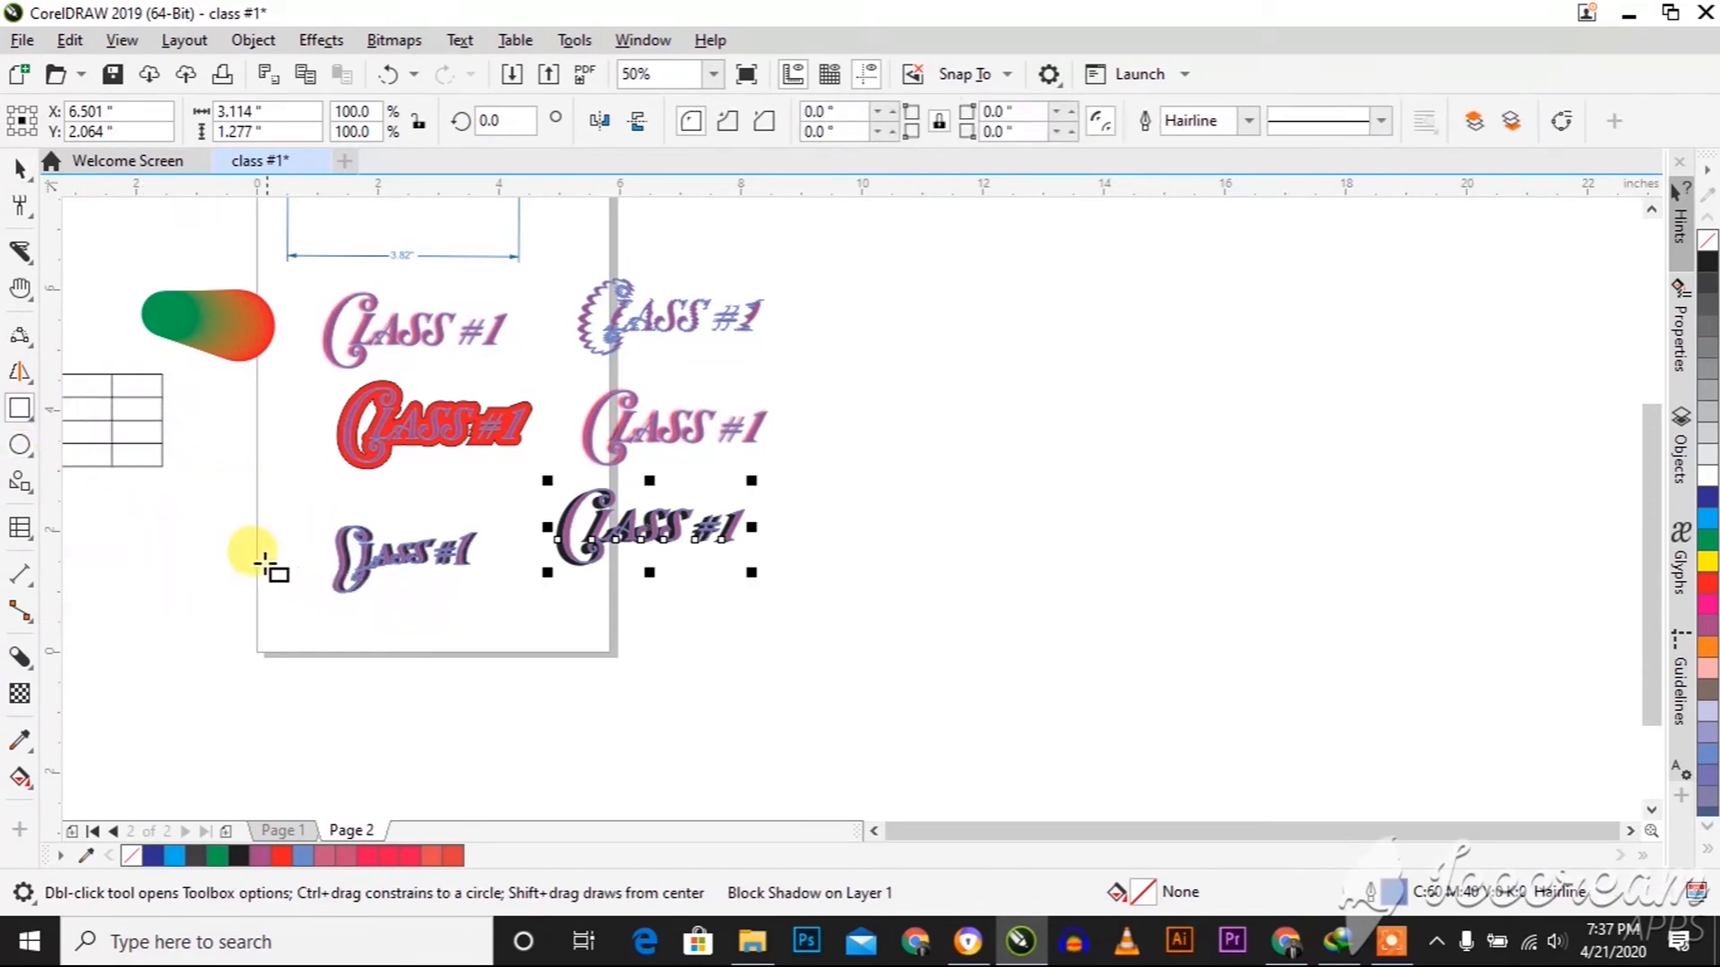
pyautogui.moveTo(122, 519); pyautogui.dragTo(309, 631)
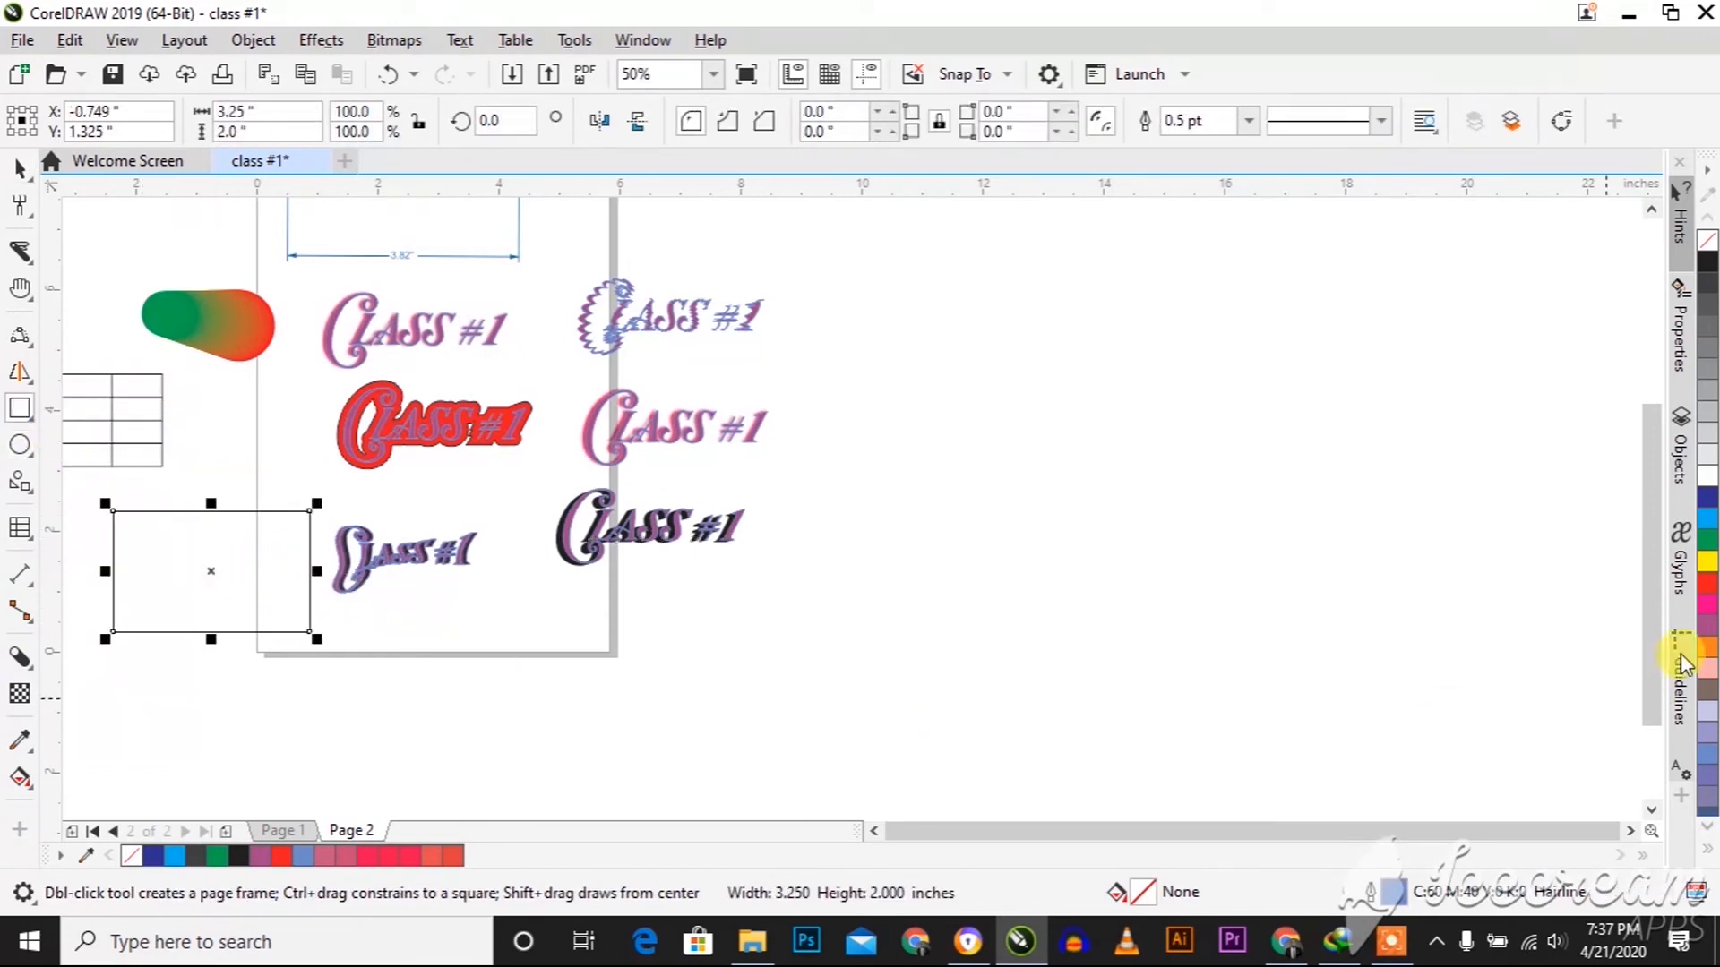
pyautogui.click(1709, 582)
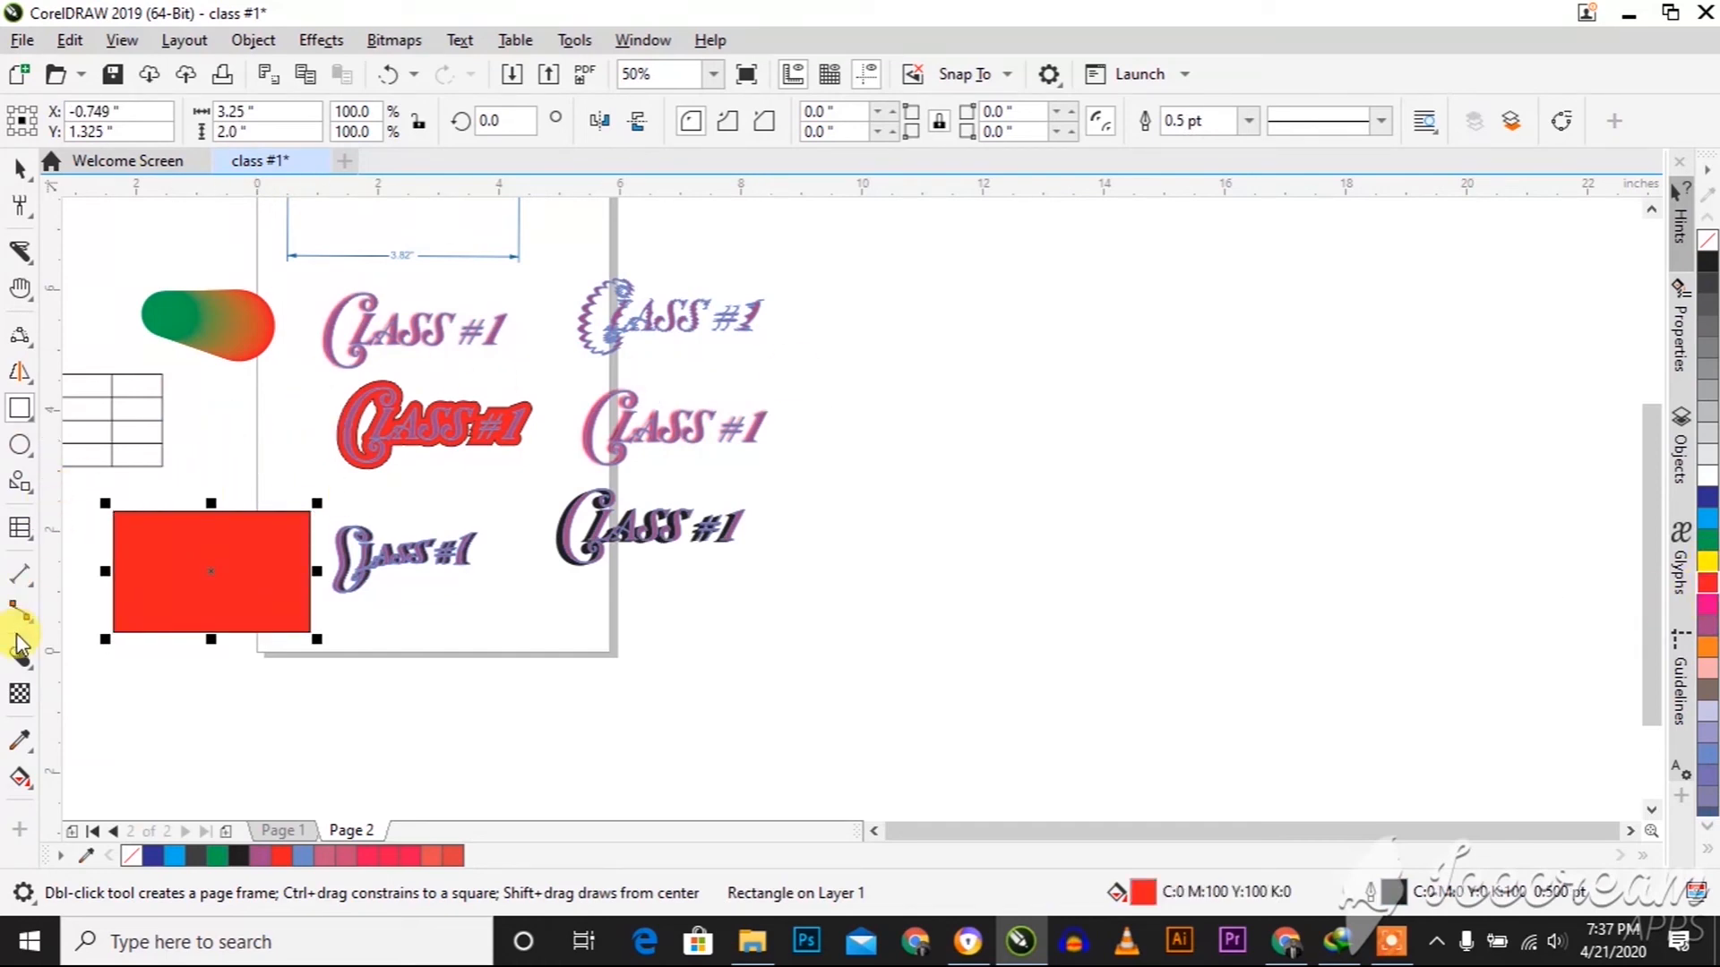
# Apply a fountain transparency to the red rectangle at about 90.6 degrees, fading from opaque at its base to transparent at its upper edge
pyautogui.click(20, 694)
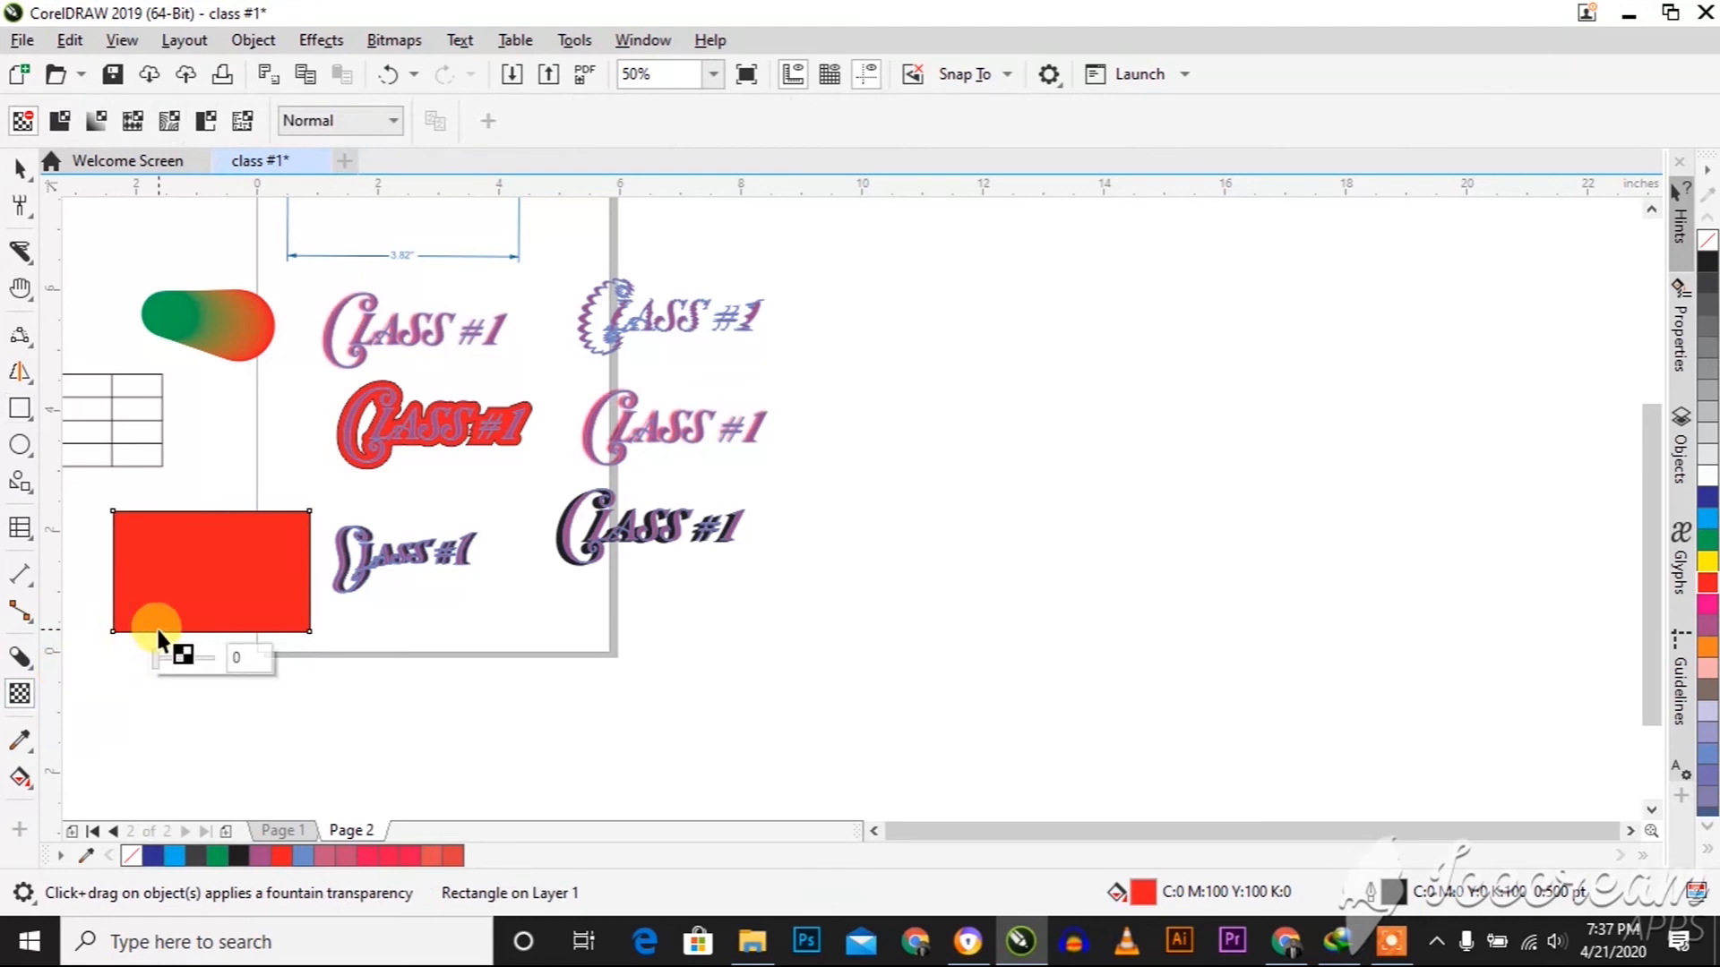
pyautogui.moveTo(213, 533); pyautogui.dragTo(200, 510)
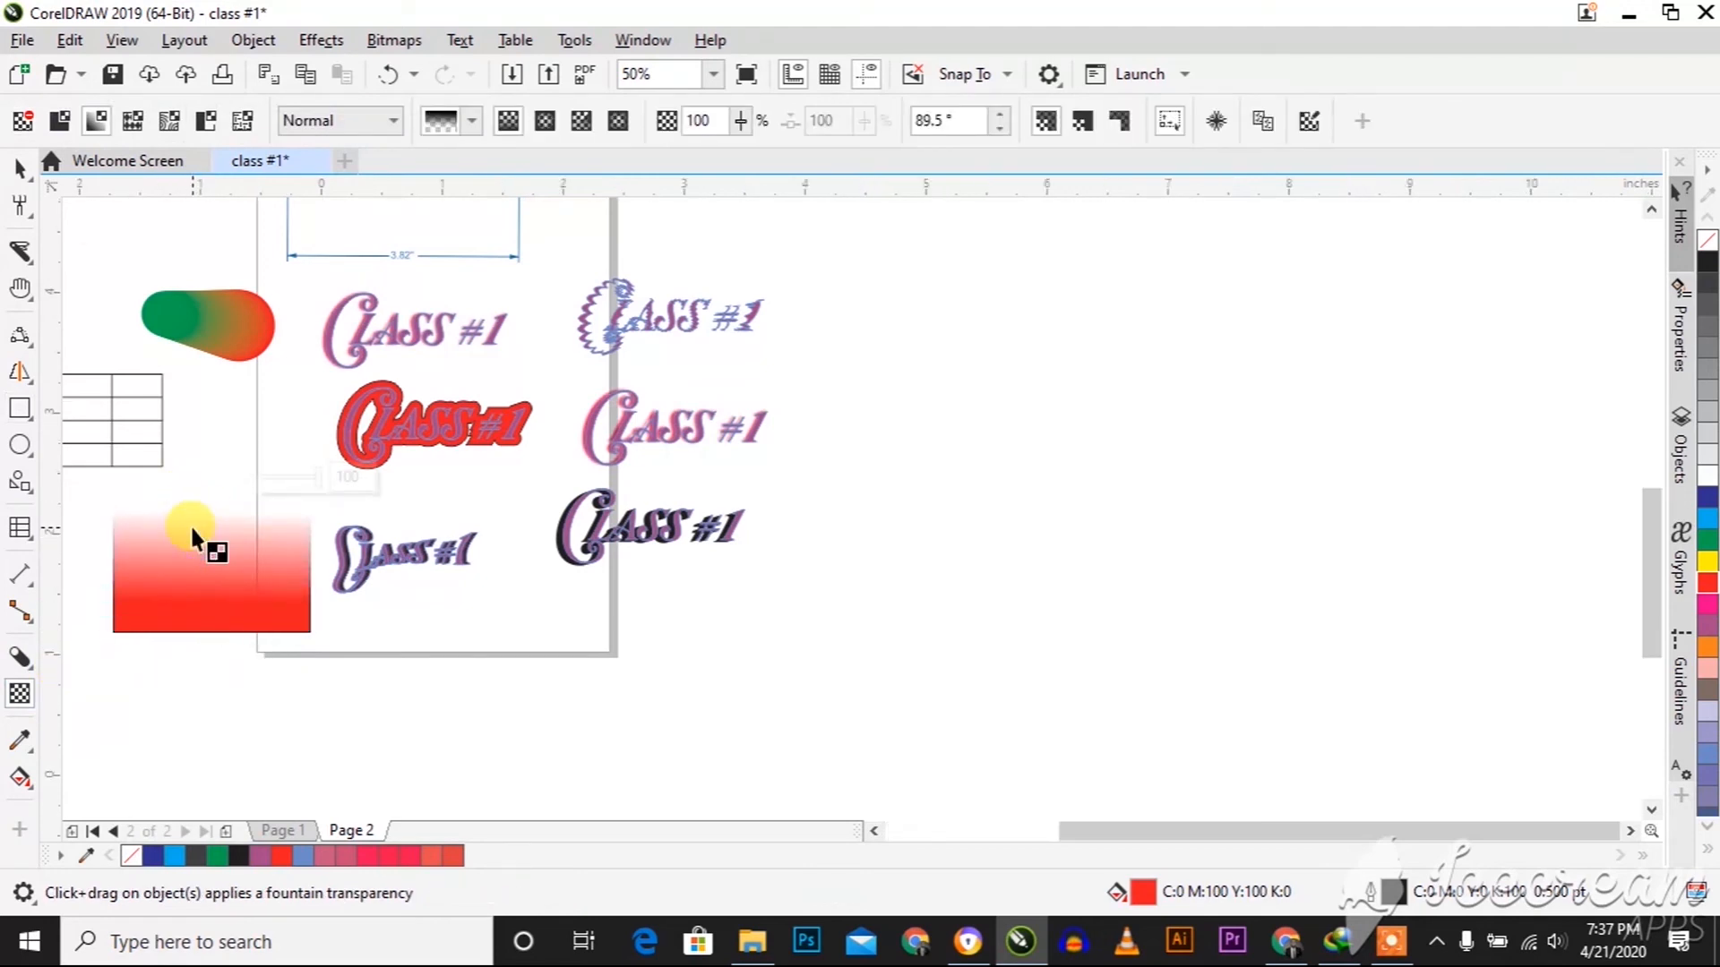
pyautogui.scroll(2, 191, 529)
pyautogui.moveTo(206, 507)
pyautogui.mouseDown()
pyautogui.moveTo(201, 489)
pyautogui.moveTo(200, 526)
pyautogui.mouseUp()
pyautogui.scroll(-2, 267, 672)
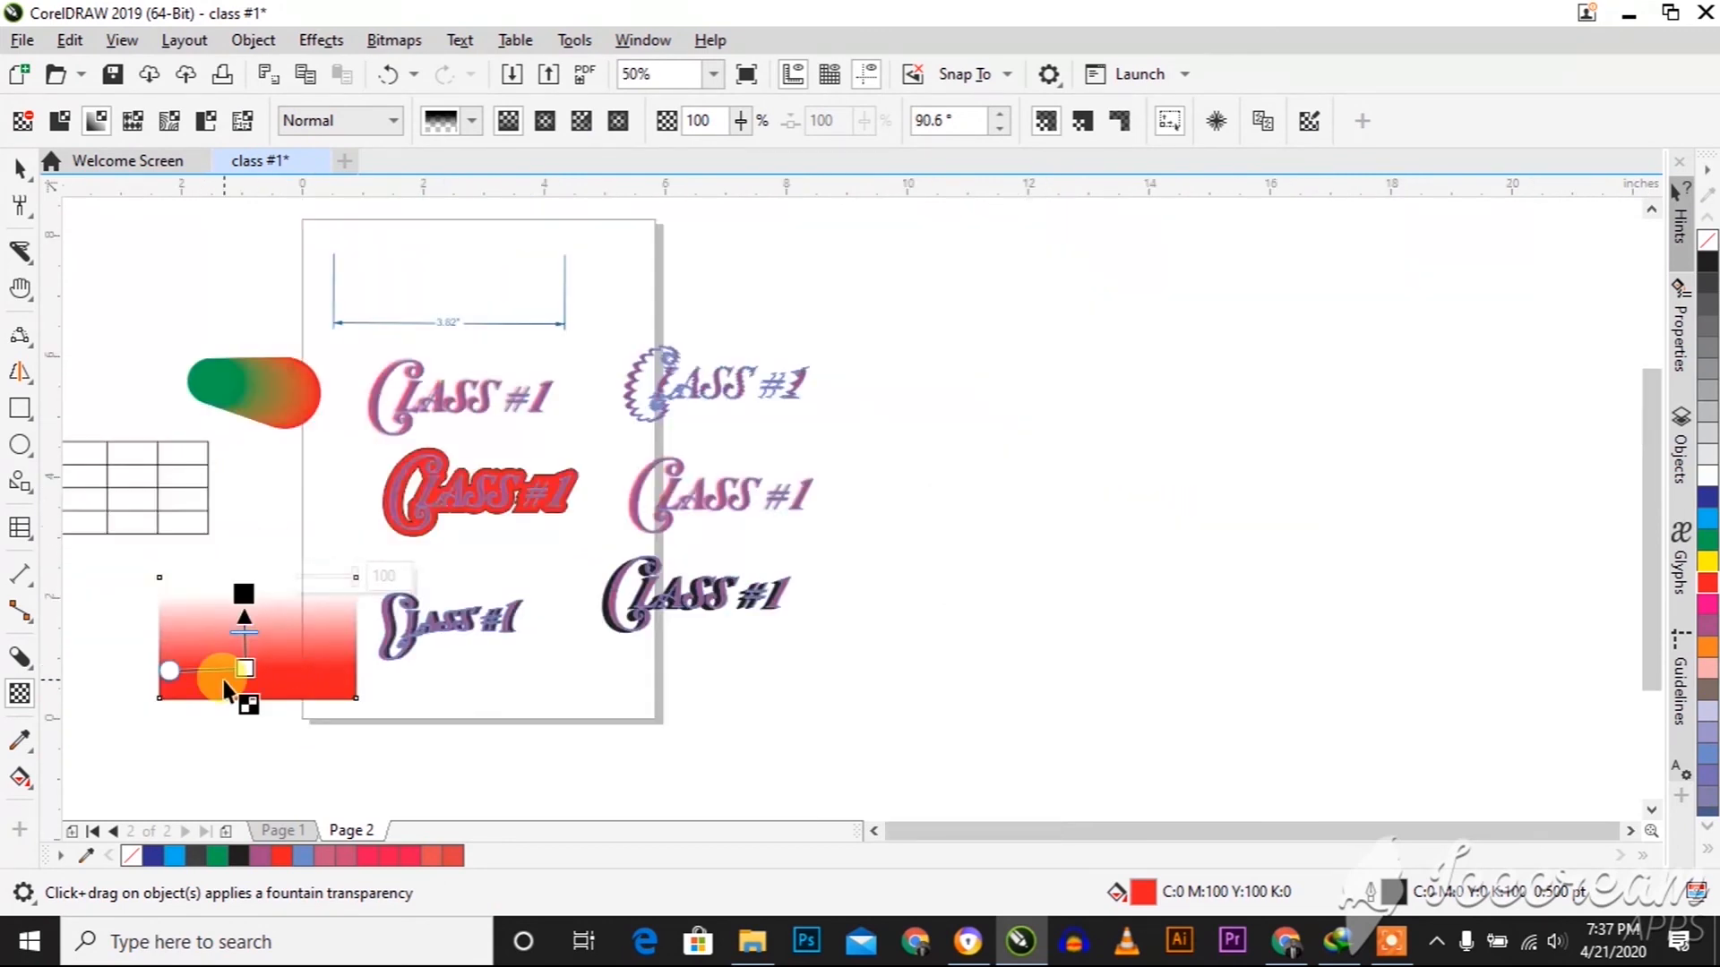
pyautogui.scroll(2, 236, 681)
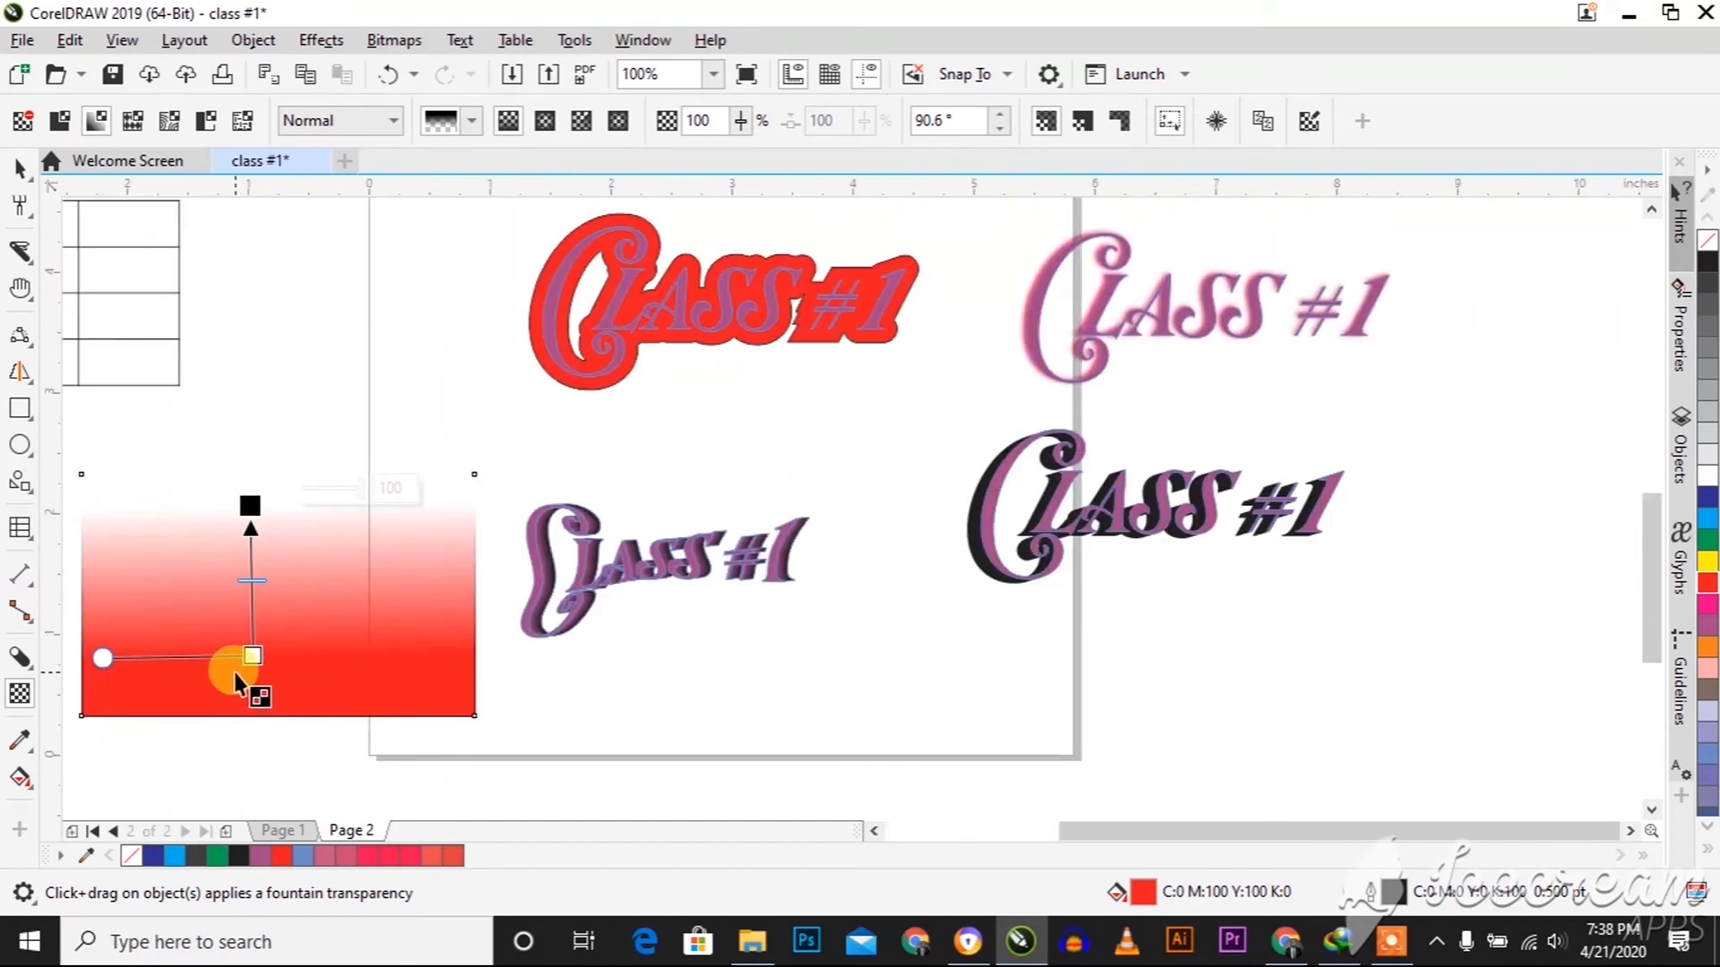
pyautogui.scroll(-2, 236, 678)
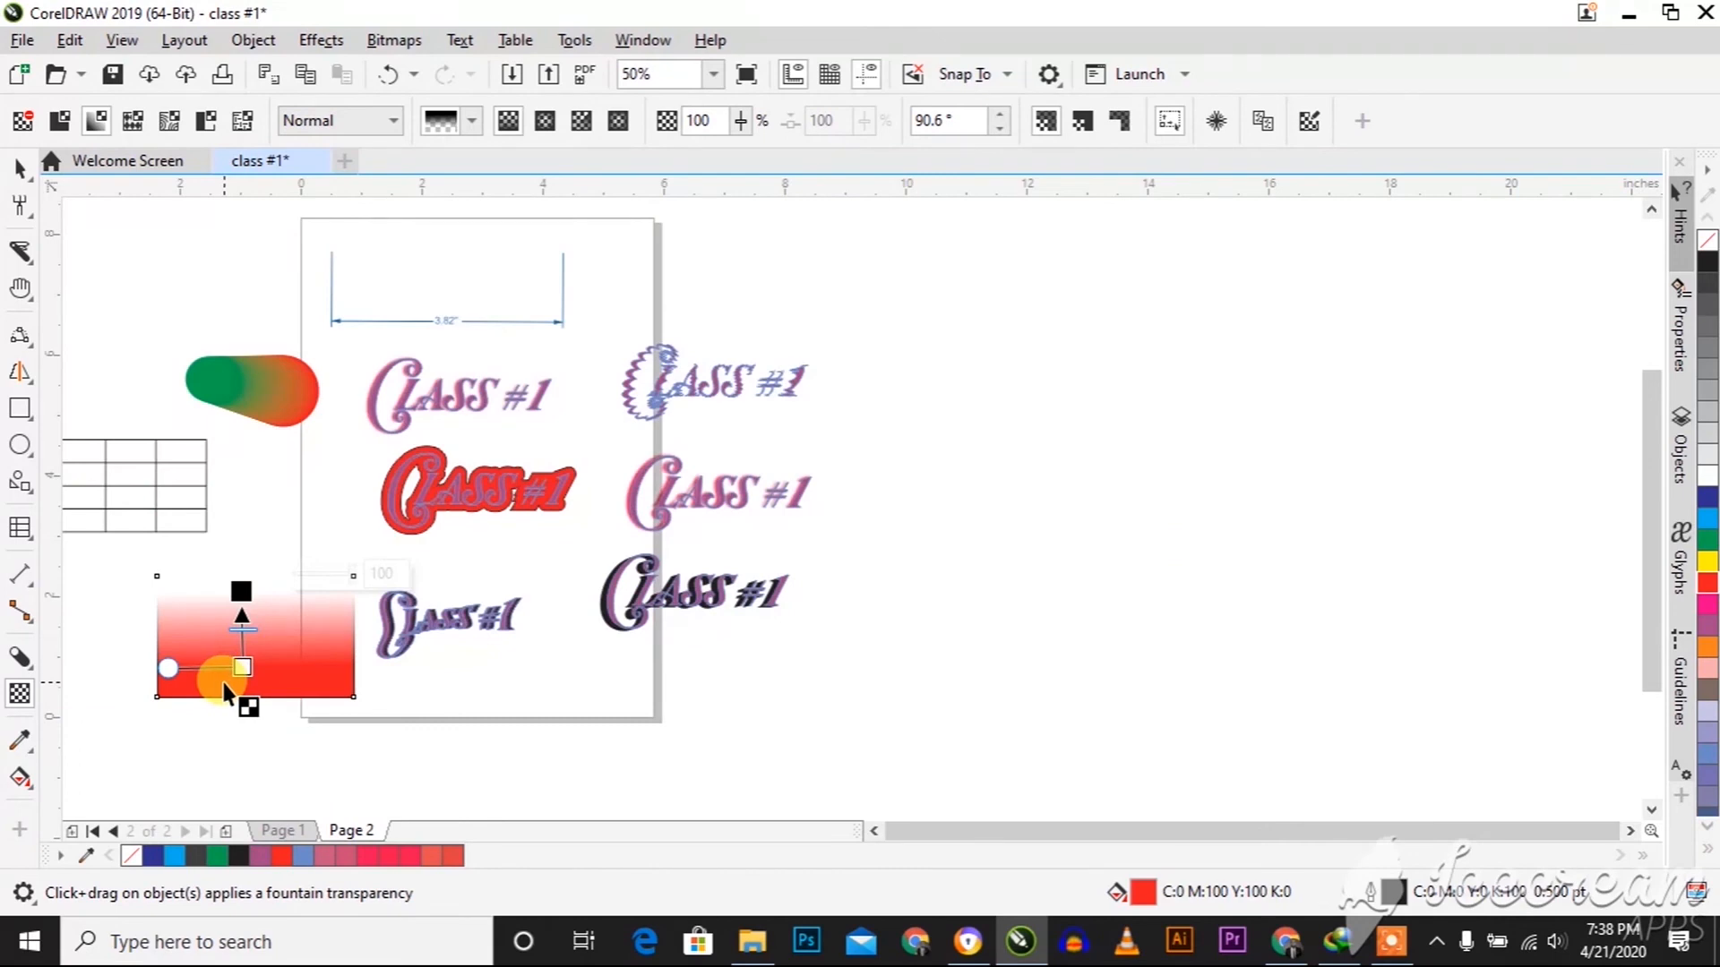
pyautogui.press('space')
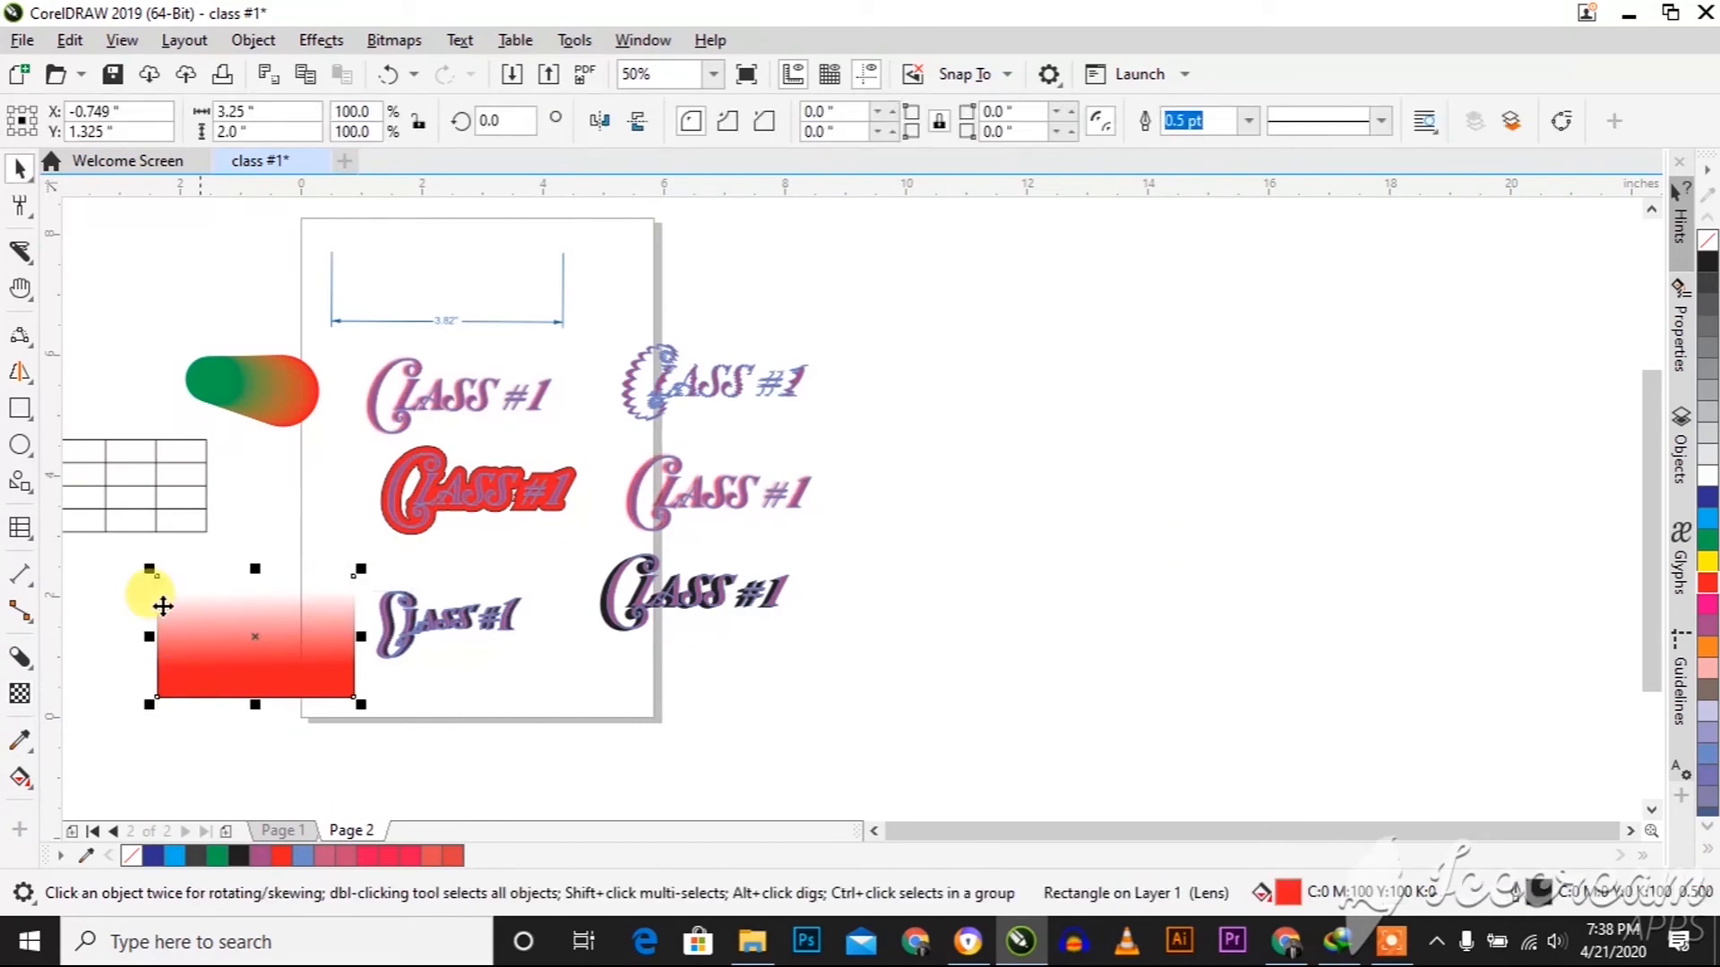
# Add a third page, draw a rectangle about 2.42 by 2.96 inches on it and fill it red
pyautogui.click(19, 411)
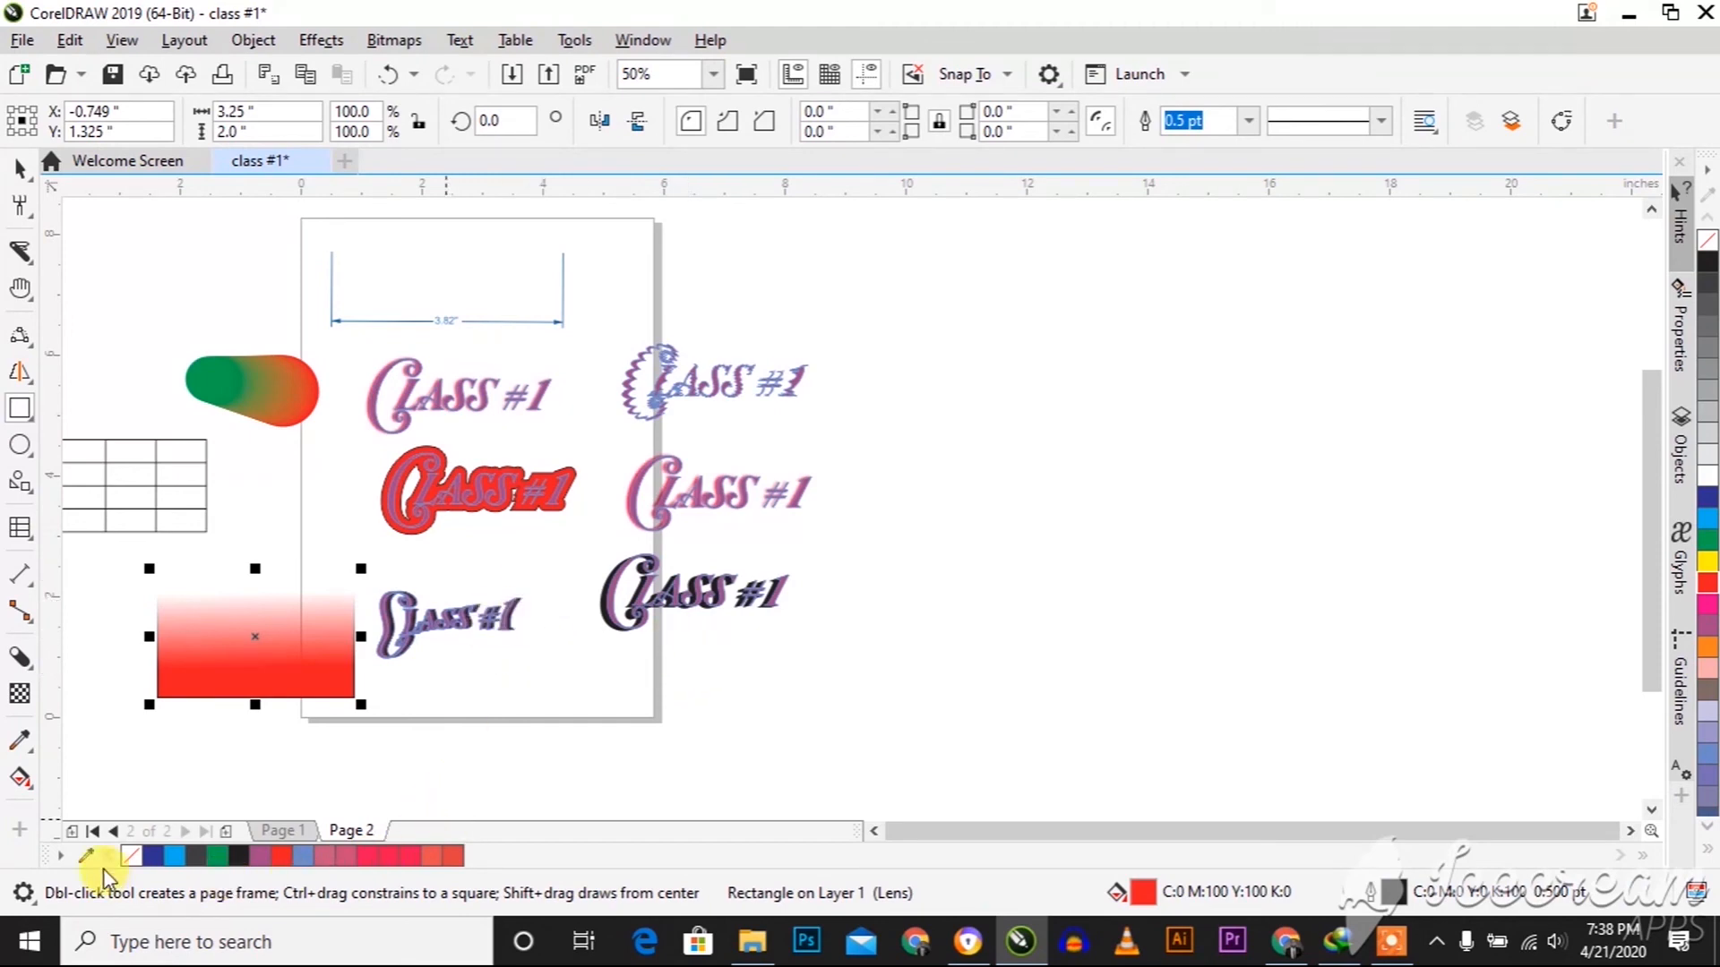
pyautogui.click(220, 833)
pyautogui.click(220, 836)
pyautogui.moveTo(390, 352); pyautogui.dragTo(537, 530)
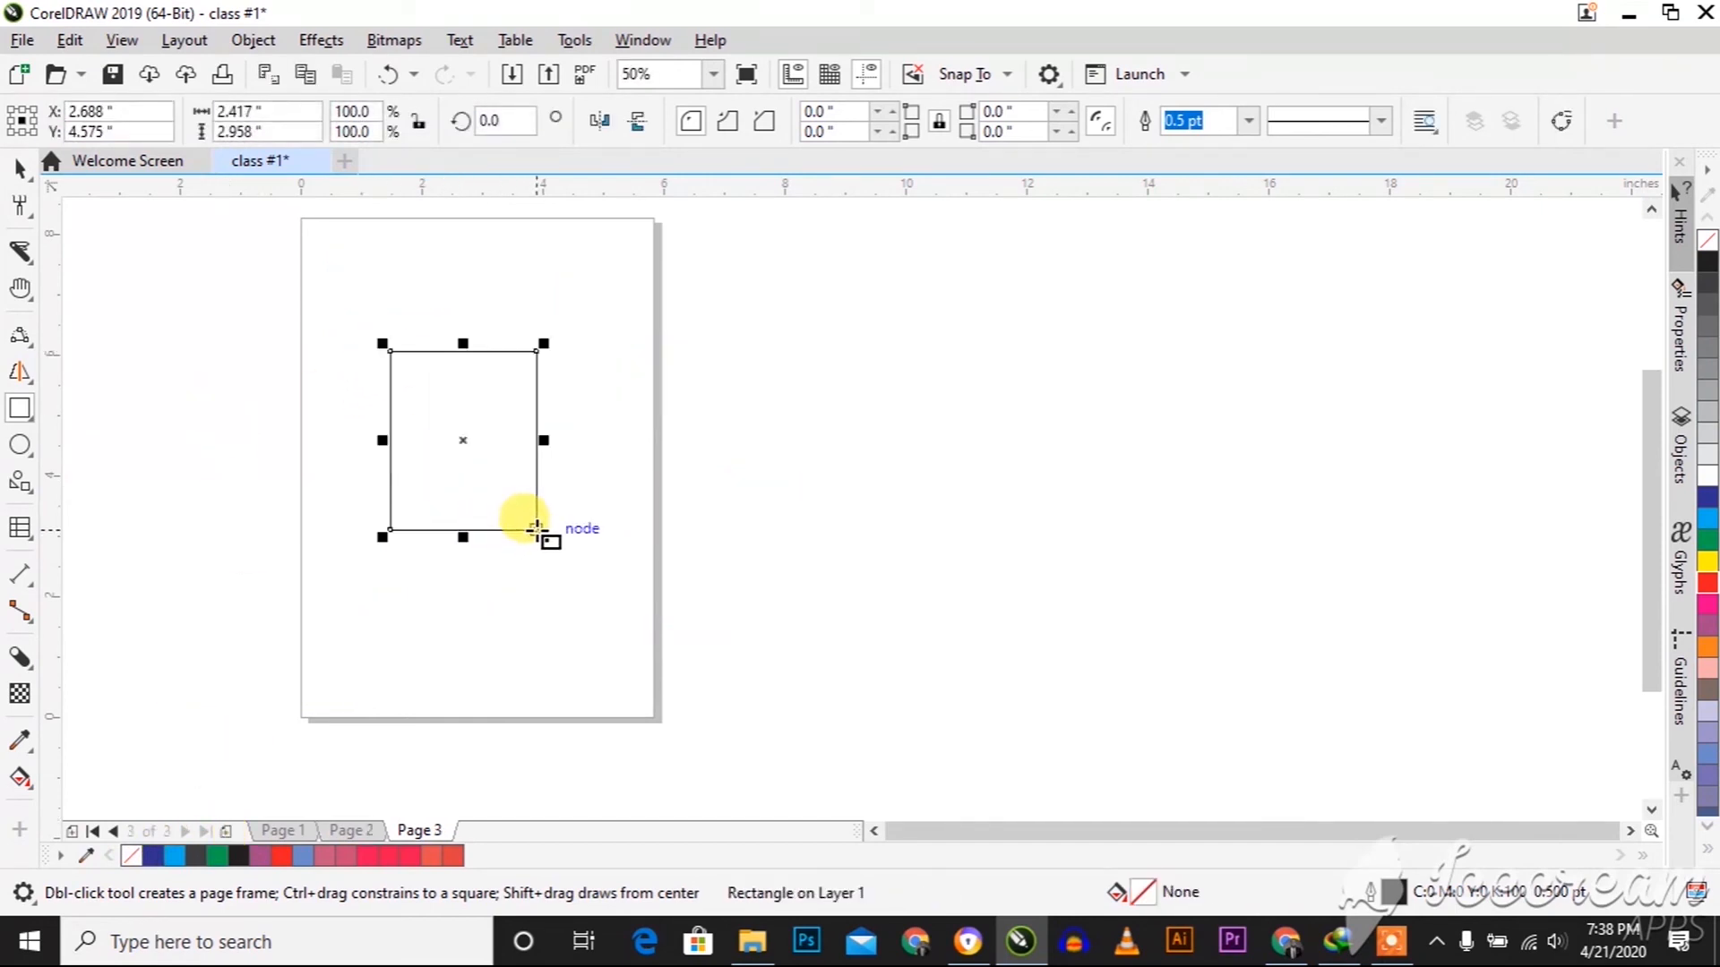
pyautogui.click(1708, 584)
pyautogui.scroll(1, 438, 392)
pyautogui.press('space')
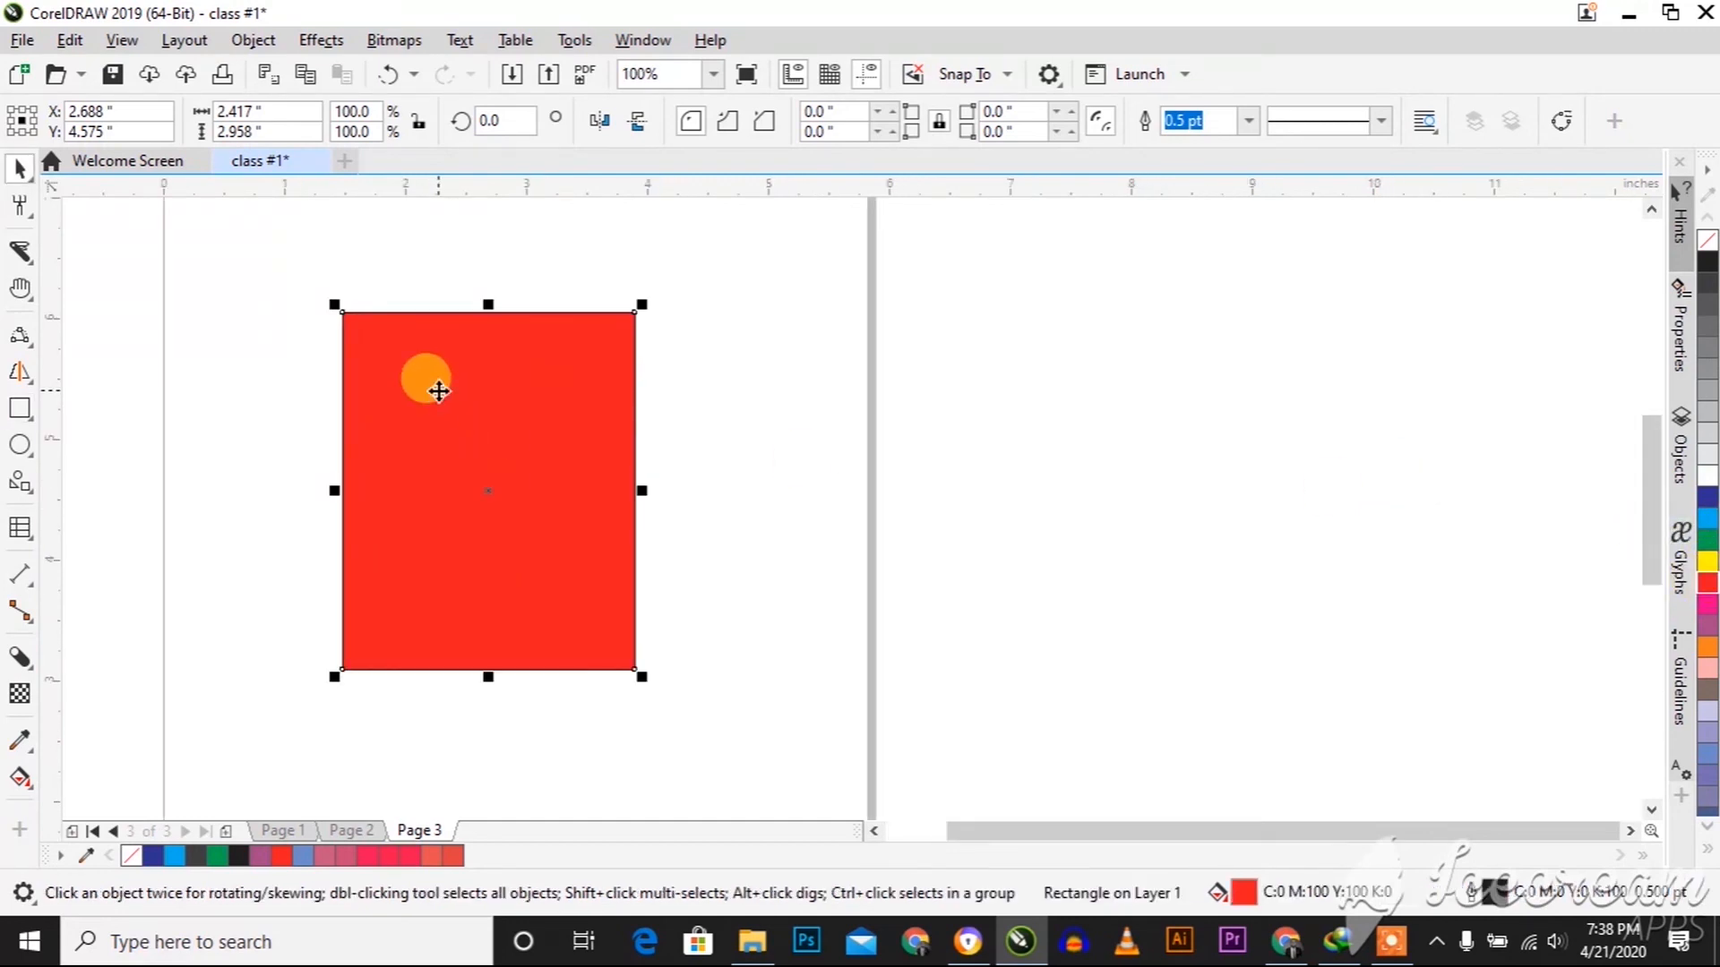
# Give the rectangle a linear fountain fill running upward from red to yellow with the Interactive Fill tool
pyautogui.click(32, 787)
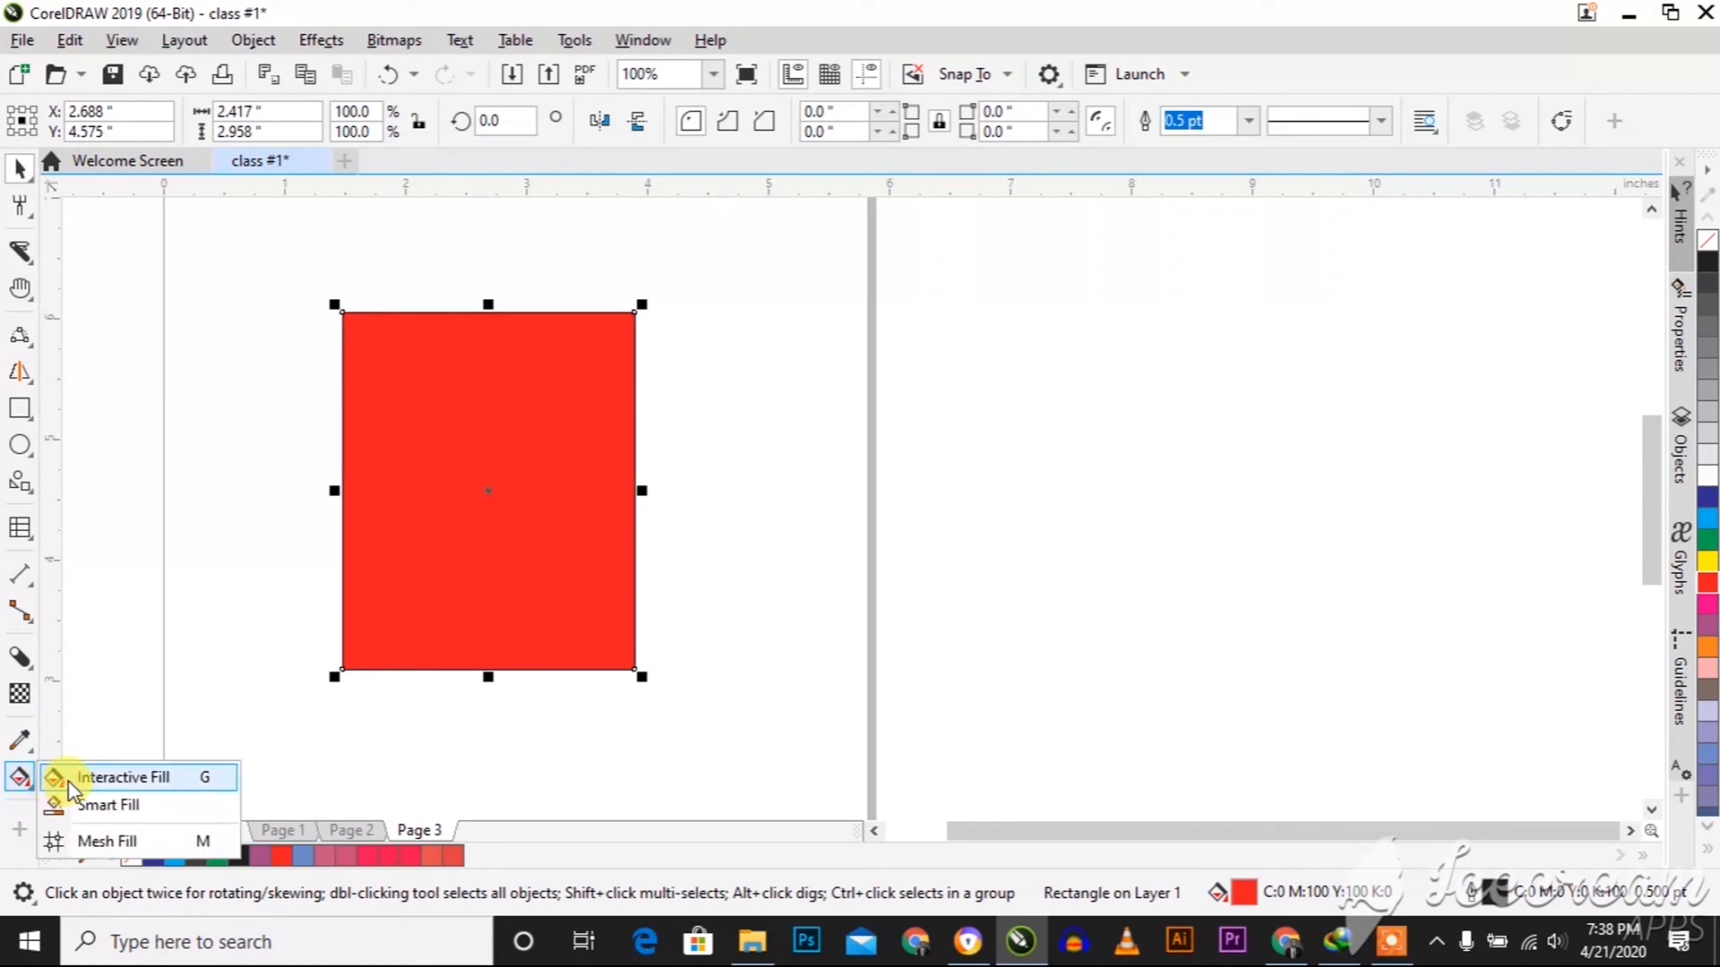
pyautogui.click(71, 777)
pyautogui.click(367, 656)
pyautogui.click(549, 556)
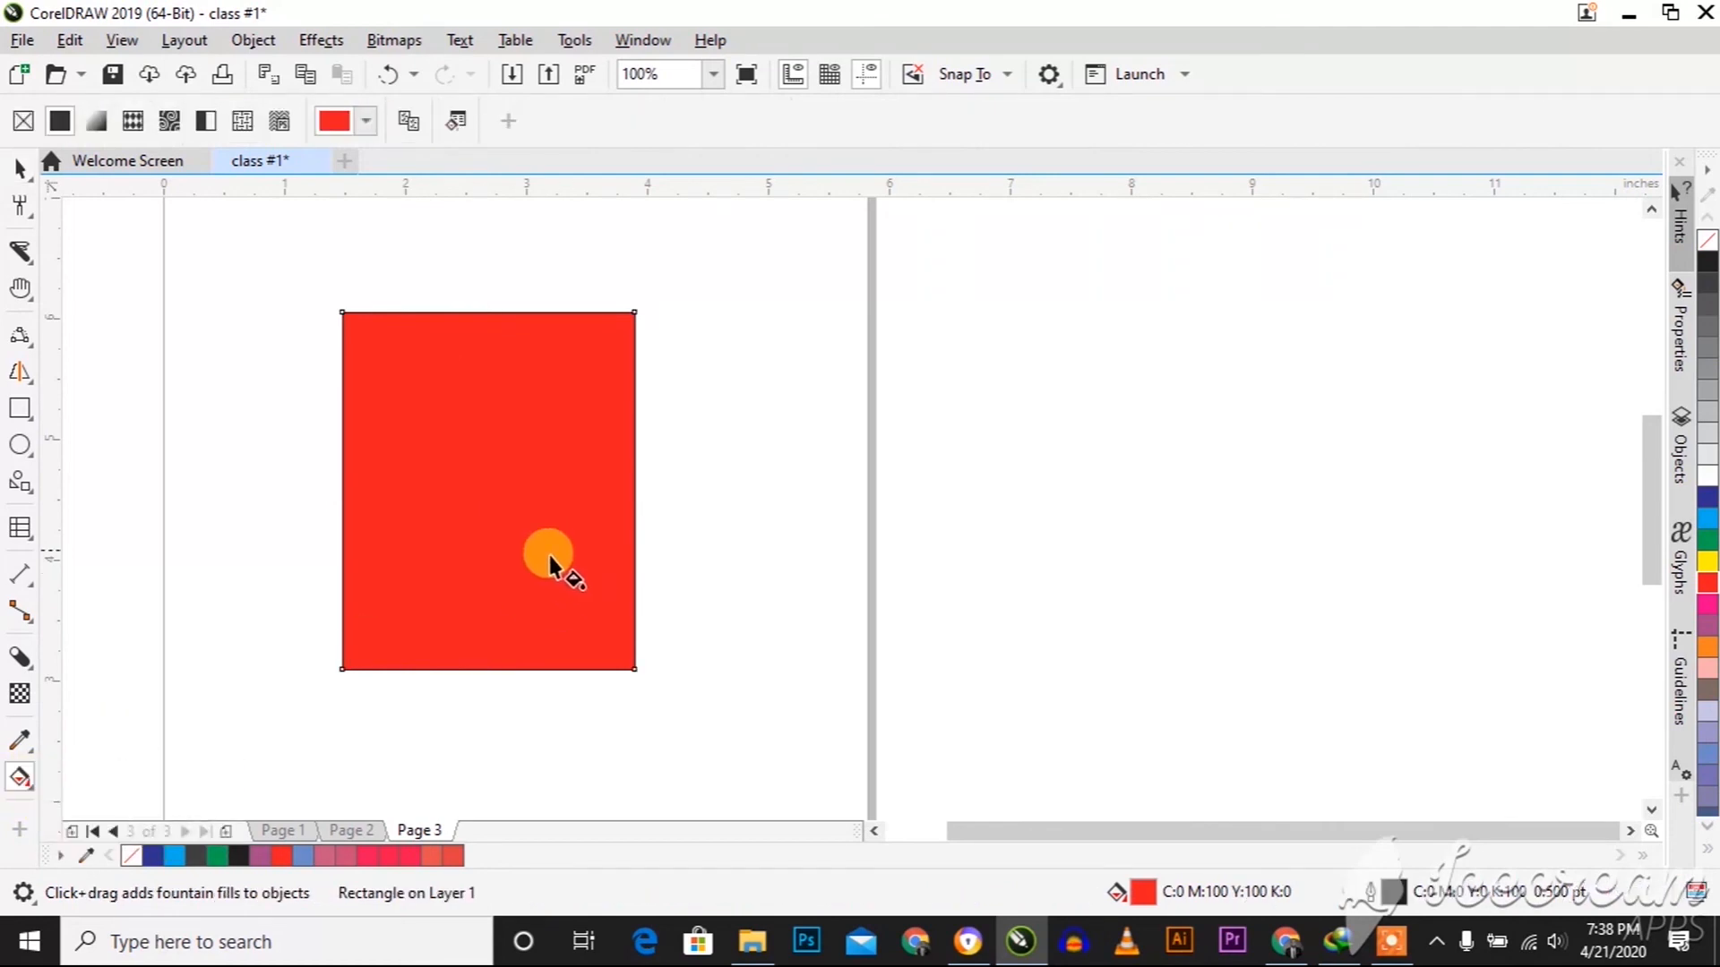
pyautogui.moveTo(517, 558); pyautogui.dragTo(491, 396)
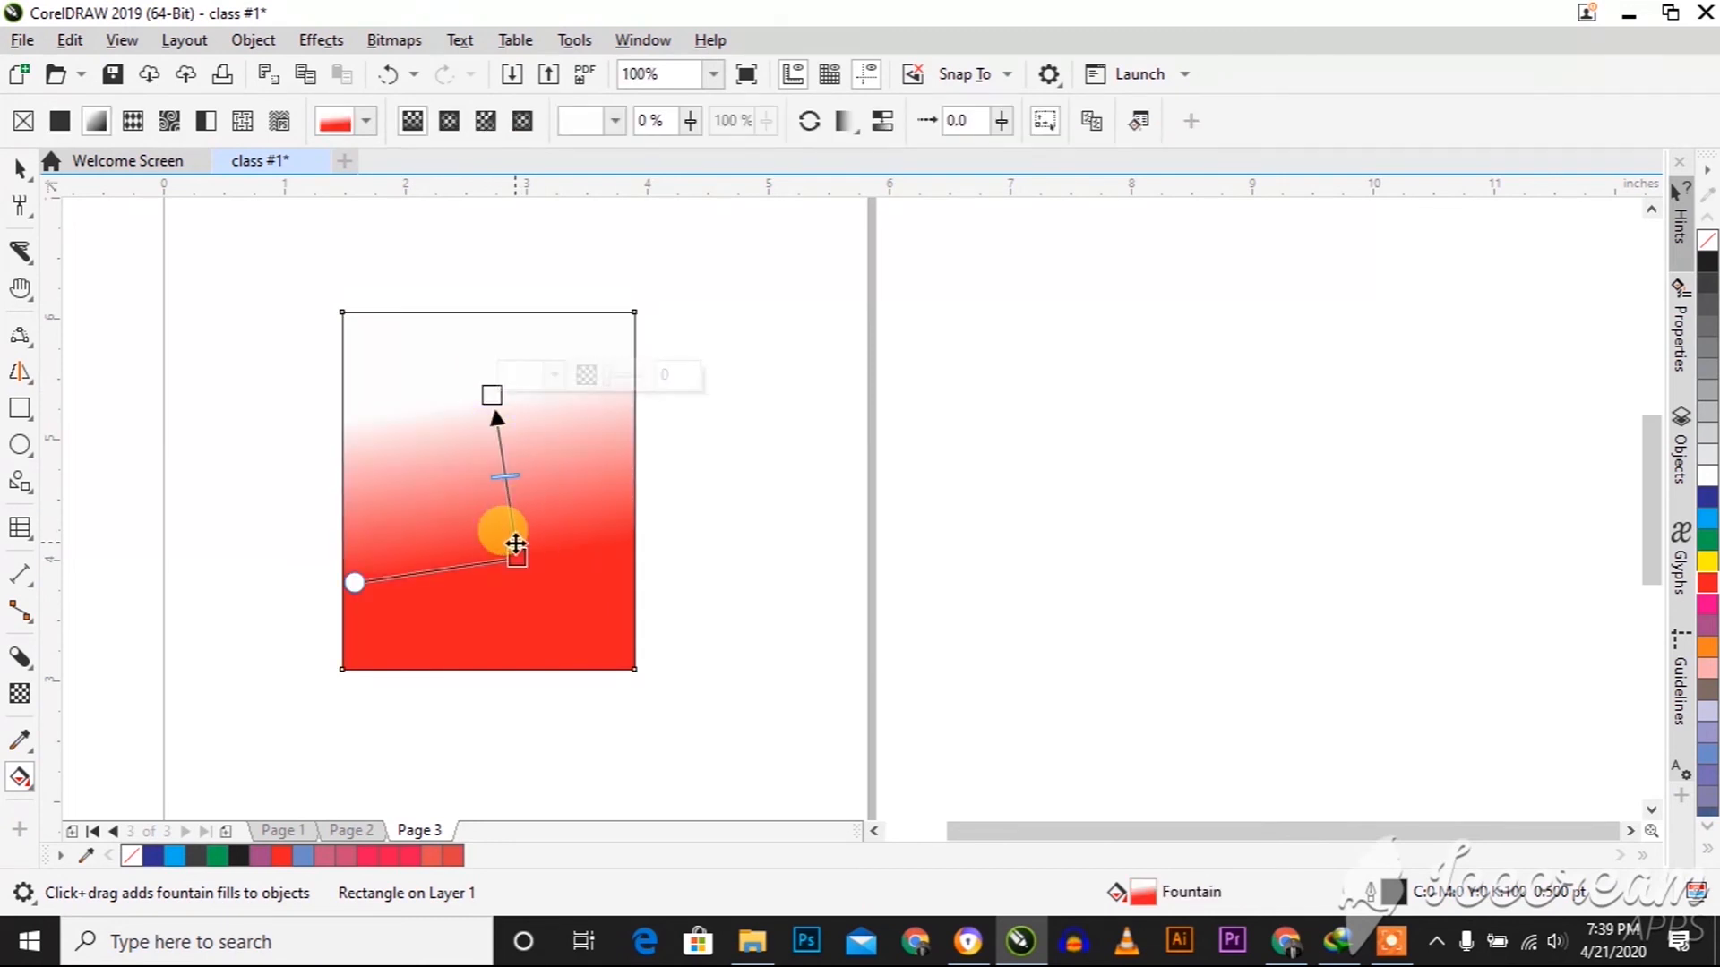
pyautogui.moveTo(490, 397); pyautogui.dragTo(488, 397)
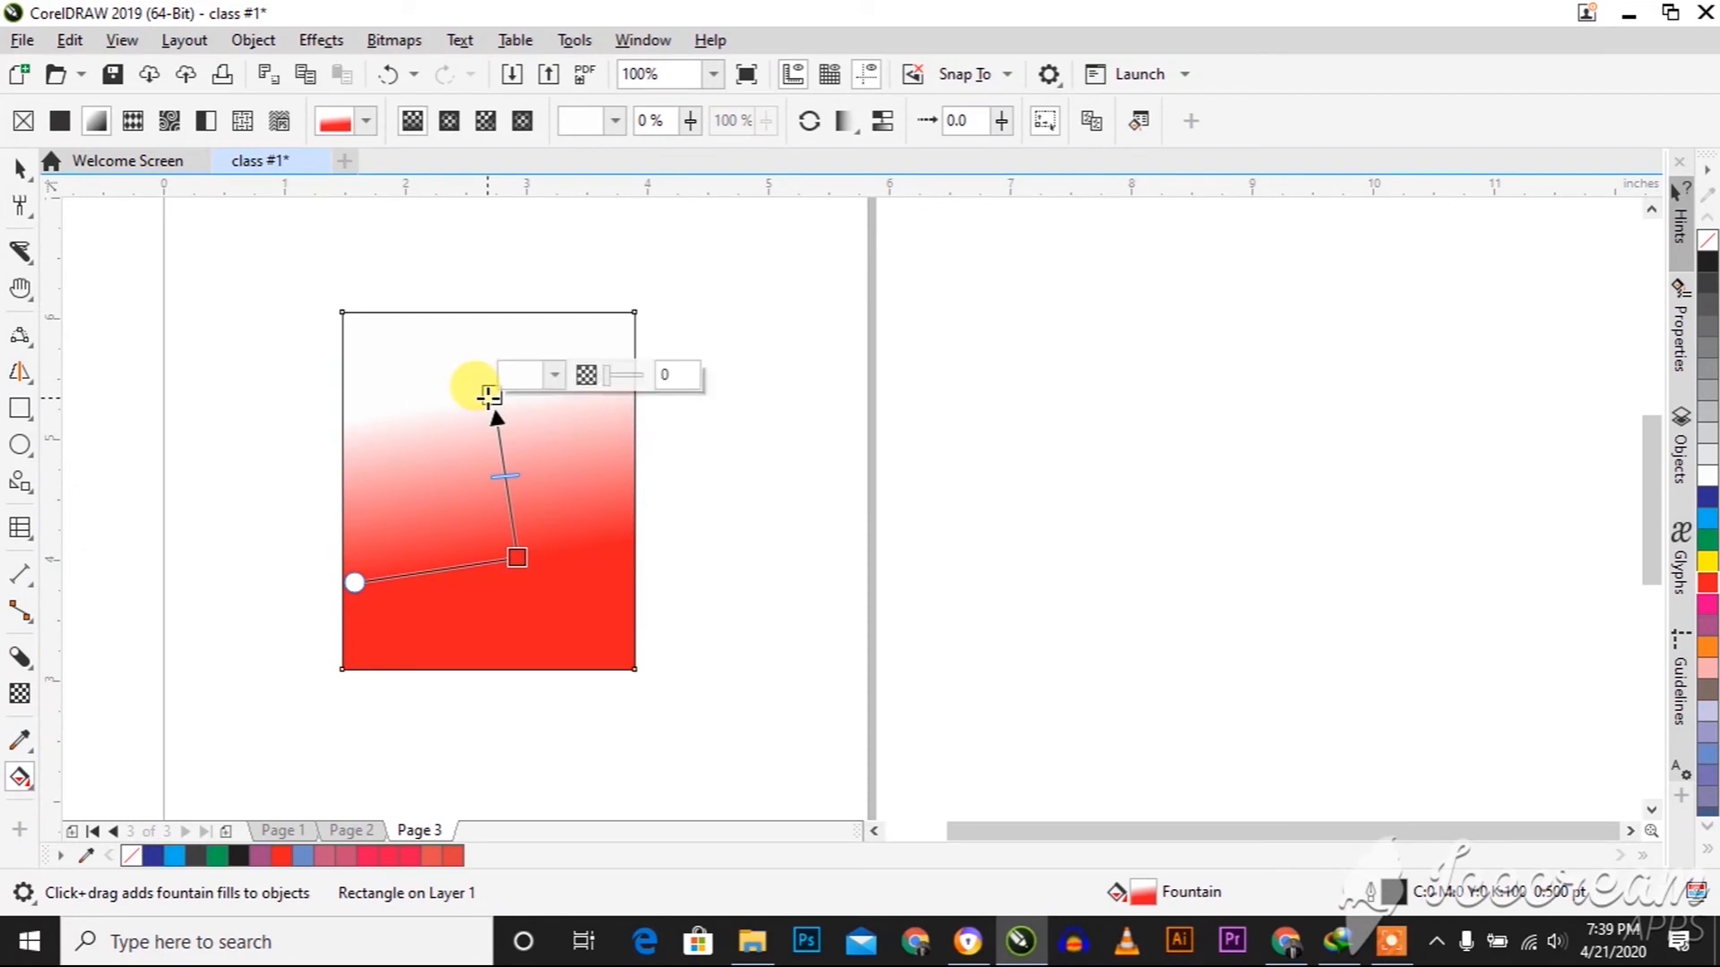
pyautogui.click(1707, 539)
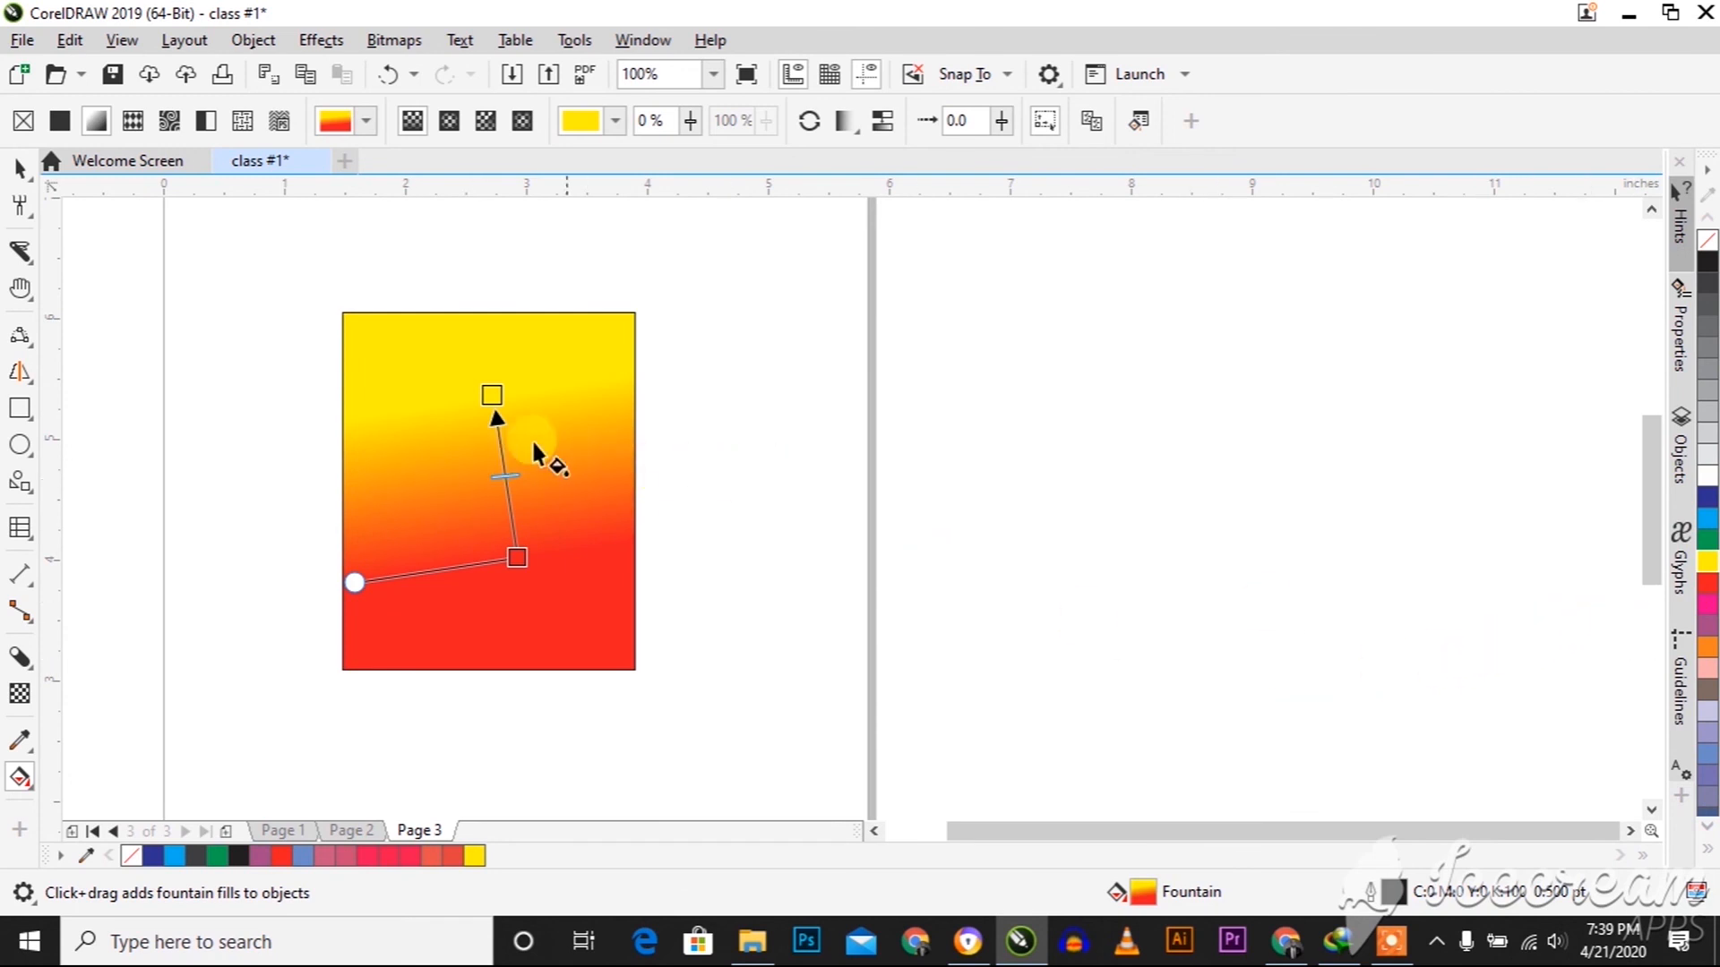
# Stretch the red-to-yellow gradient vertically over the rectangle's full height and remove the rectangle's outline
pyautogui.moveTo(529, 557); pyautogui.dragTo(485, 653)
pyautogui.moveTo(489, 394); pyautogui.dragTo(483, 285)
pyautogui.moveTo(479, 519); pyautogui.dragTo(488, 563)
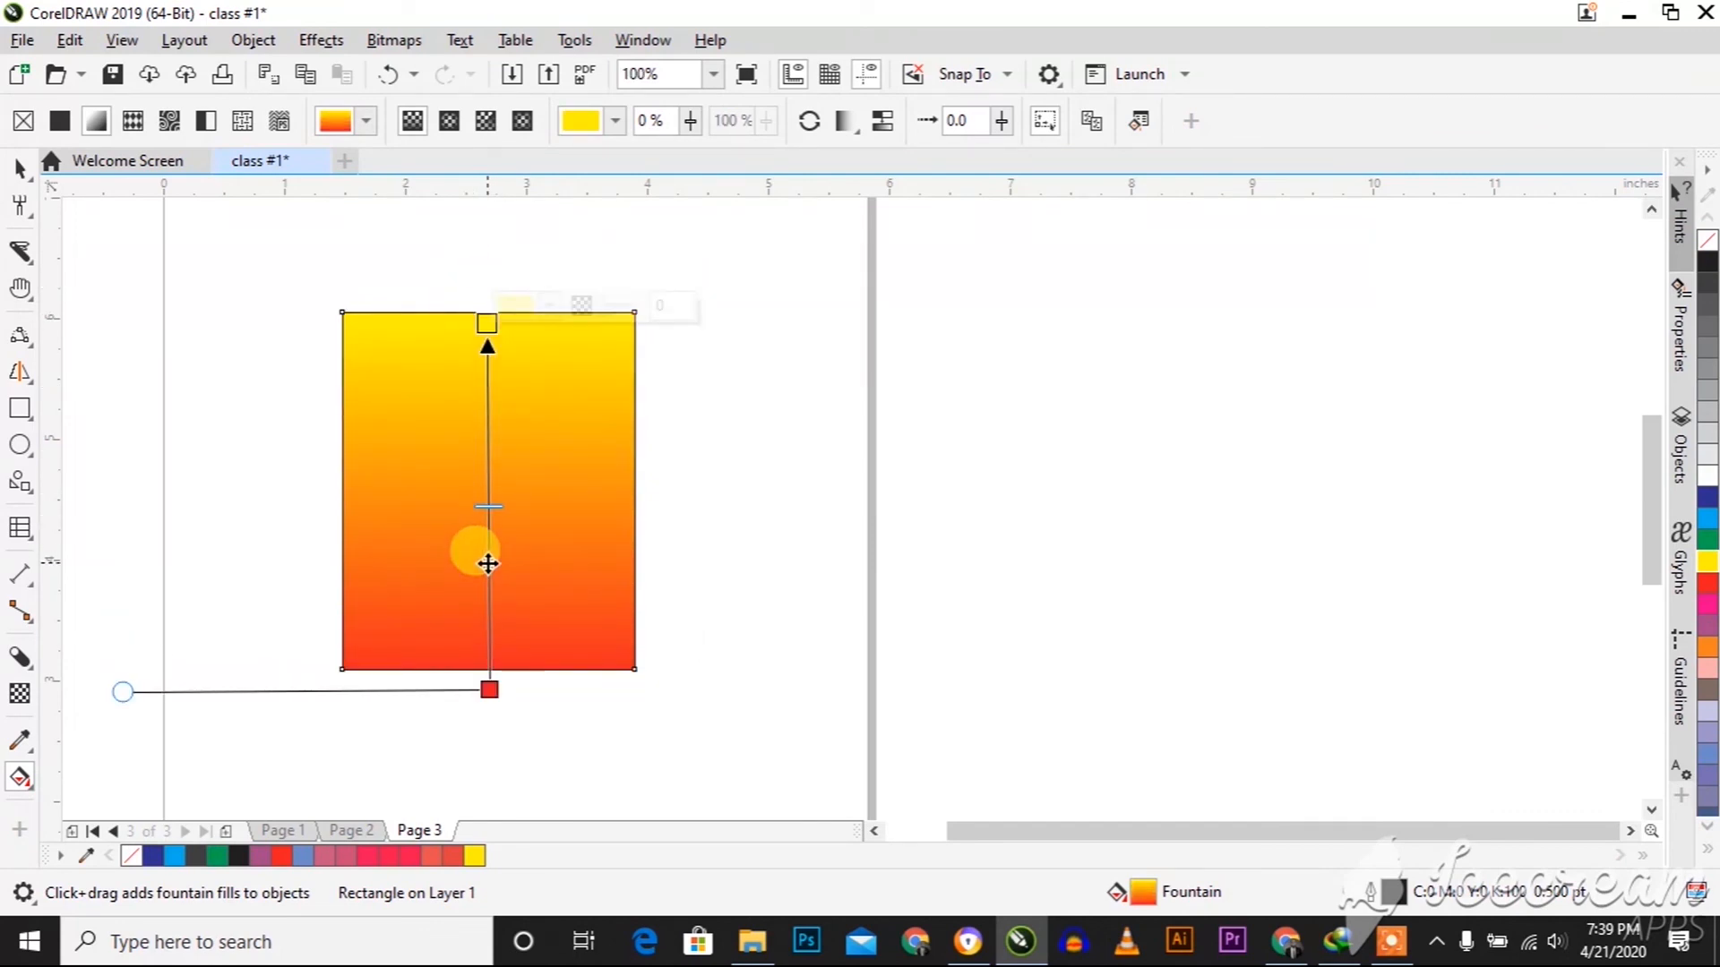
pyautogui.press('space')
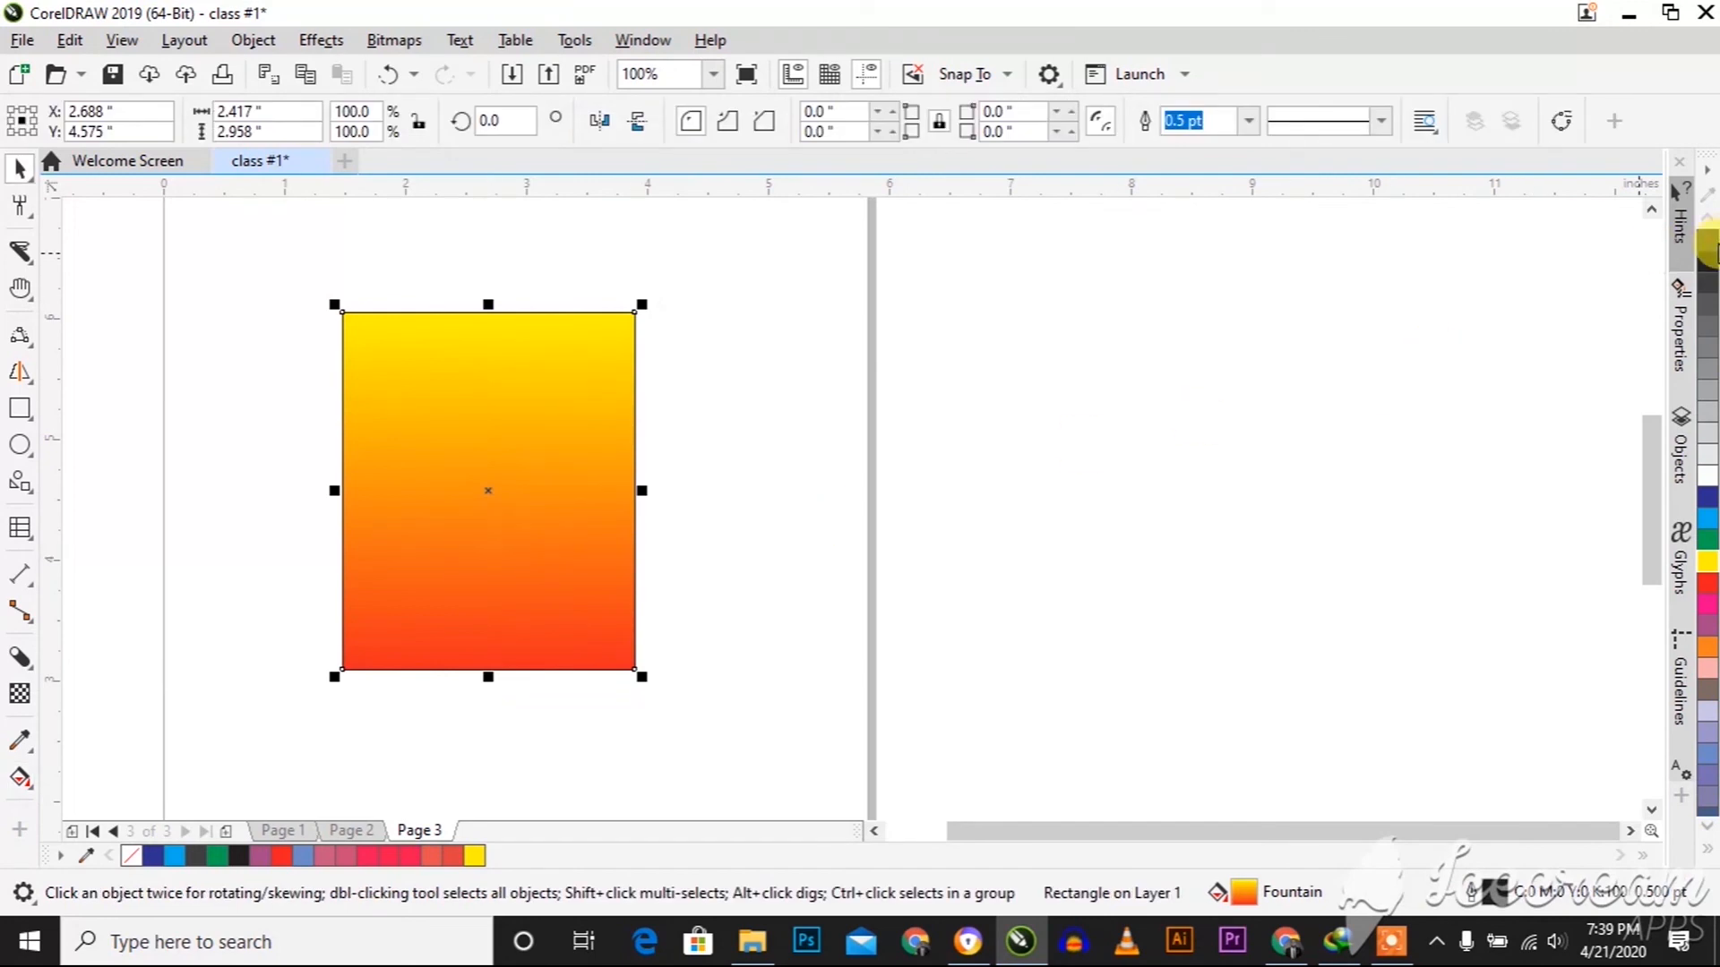
pyautogui.rightClick(1706, 241)
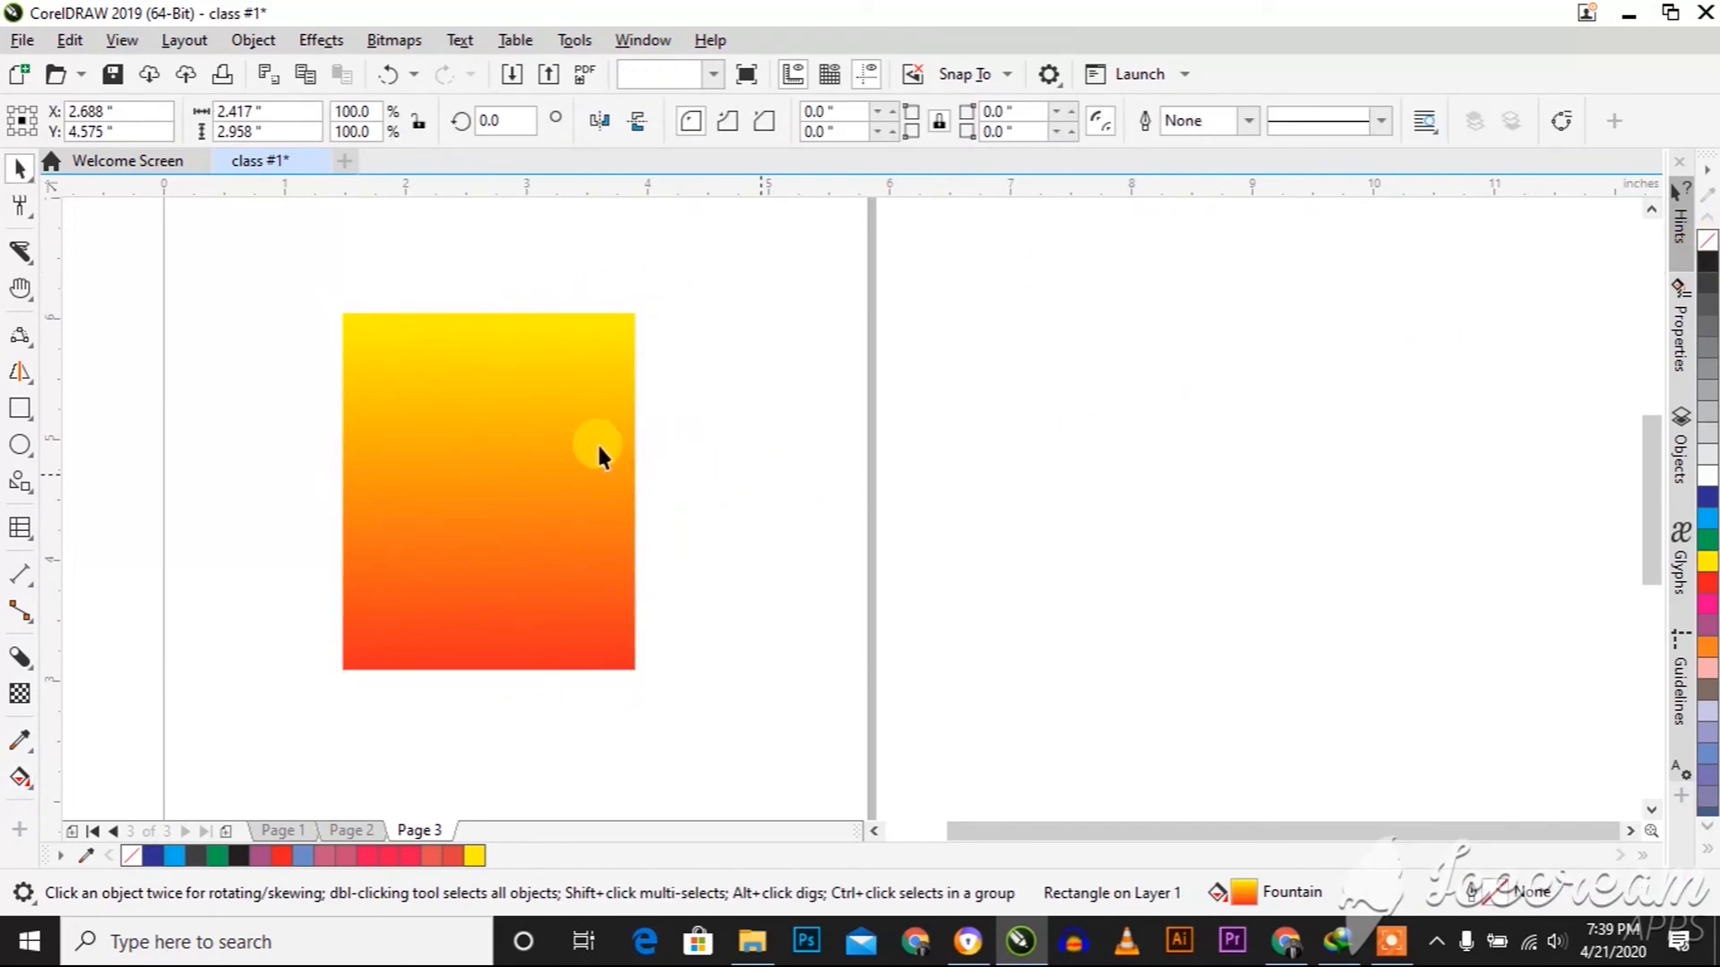
pyautogui.click(653, 448)
pyautogui.scroll(-2, 488, 434)
pyautogui.scroll(2, 471, 464)
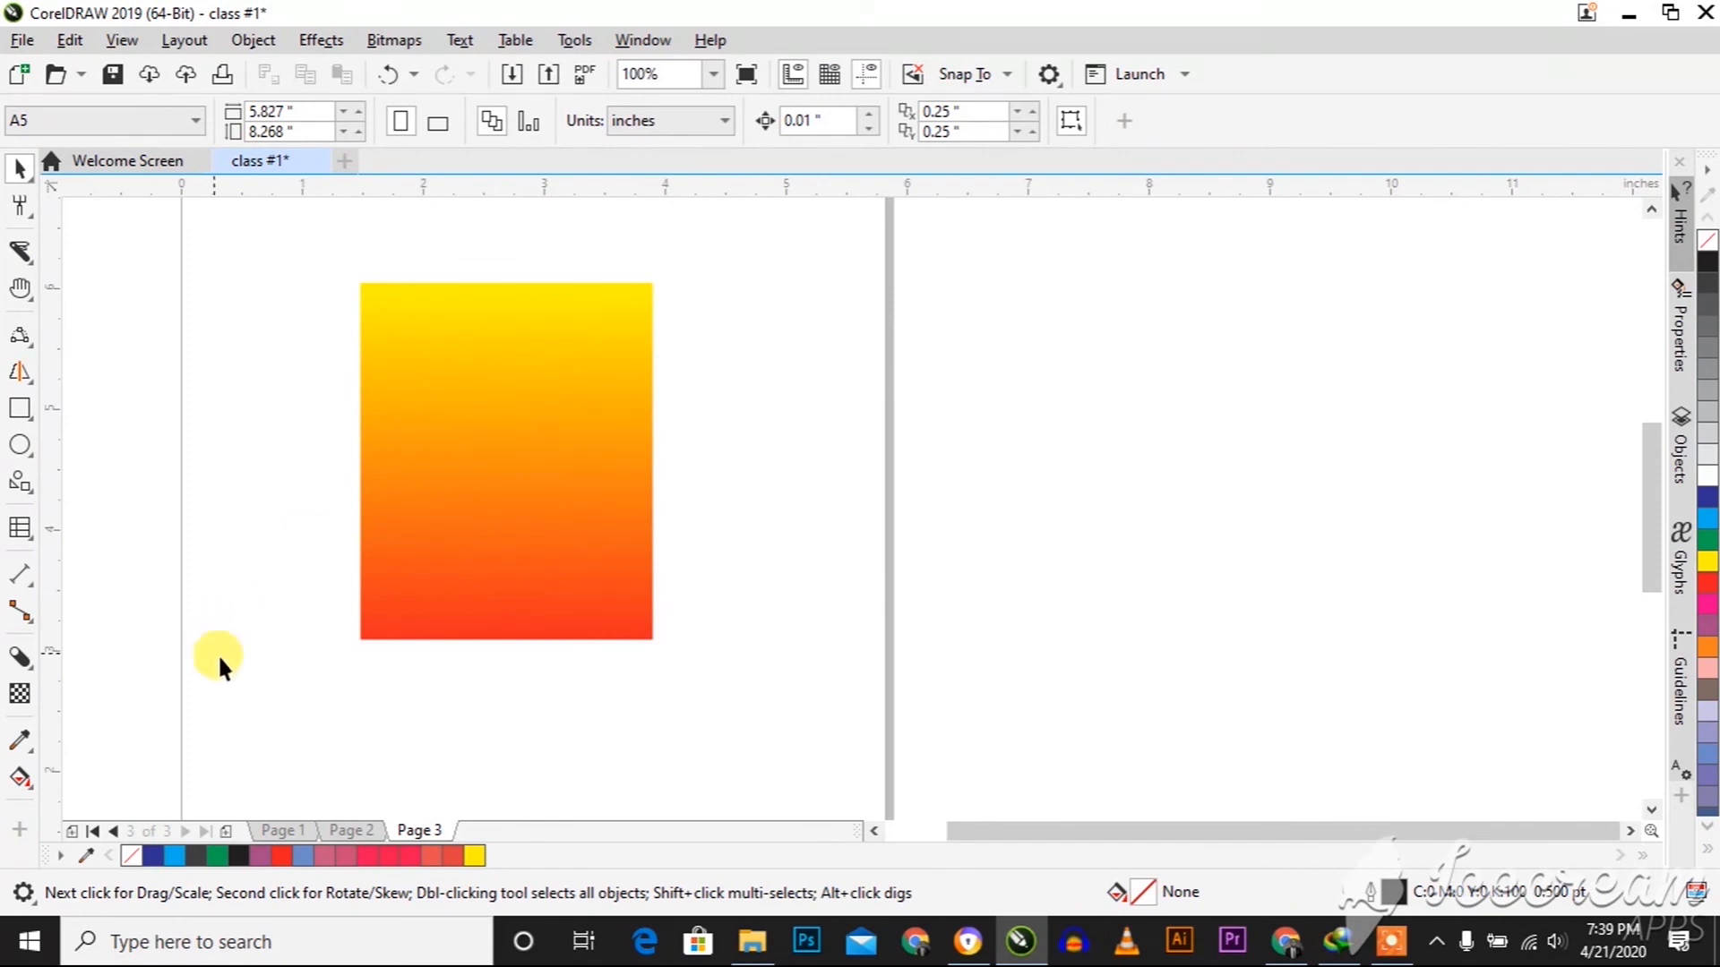
# Move the block-shadowed "Class #1" text from Page 2 onto the gradient rectangle on Page 3 and clear its outline
pyautogui.click(360, 835)
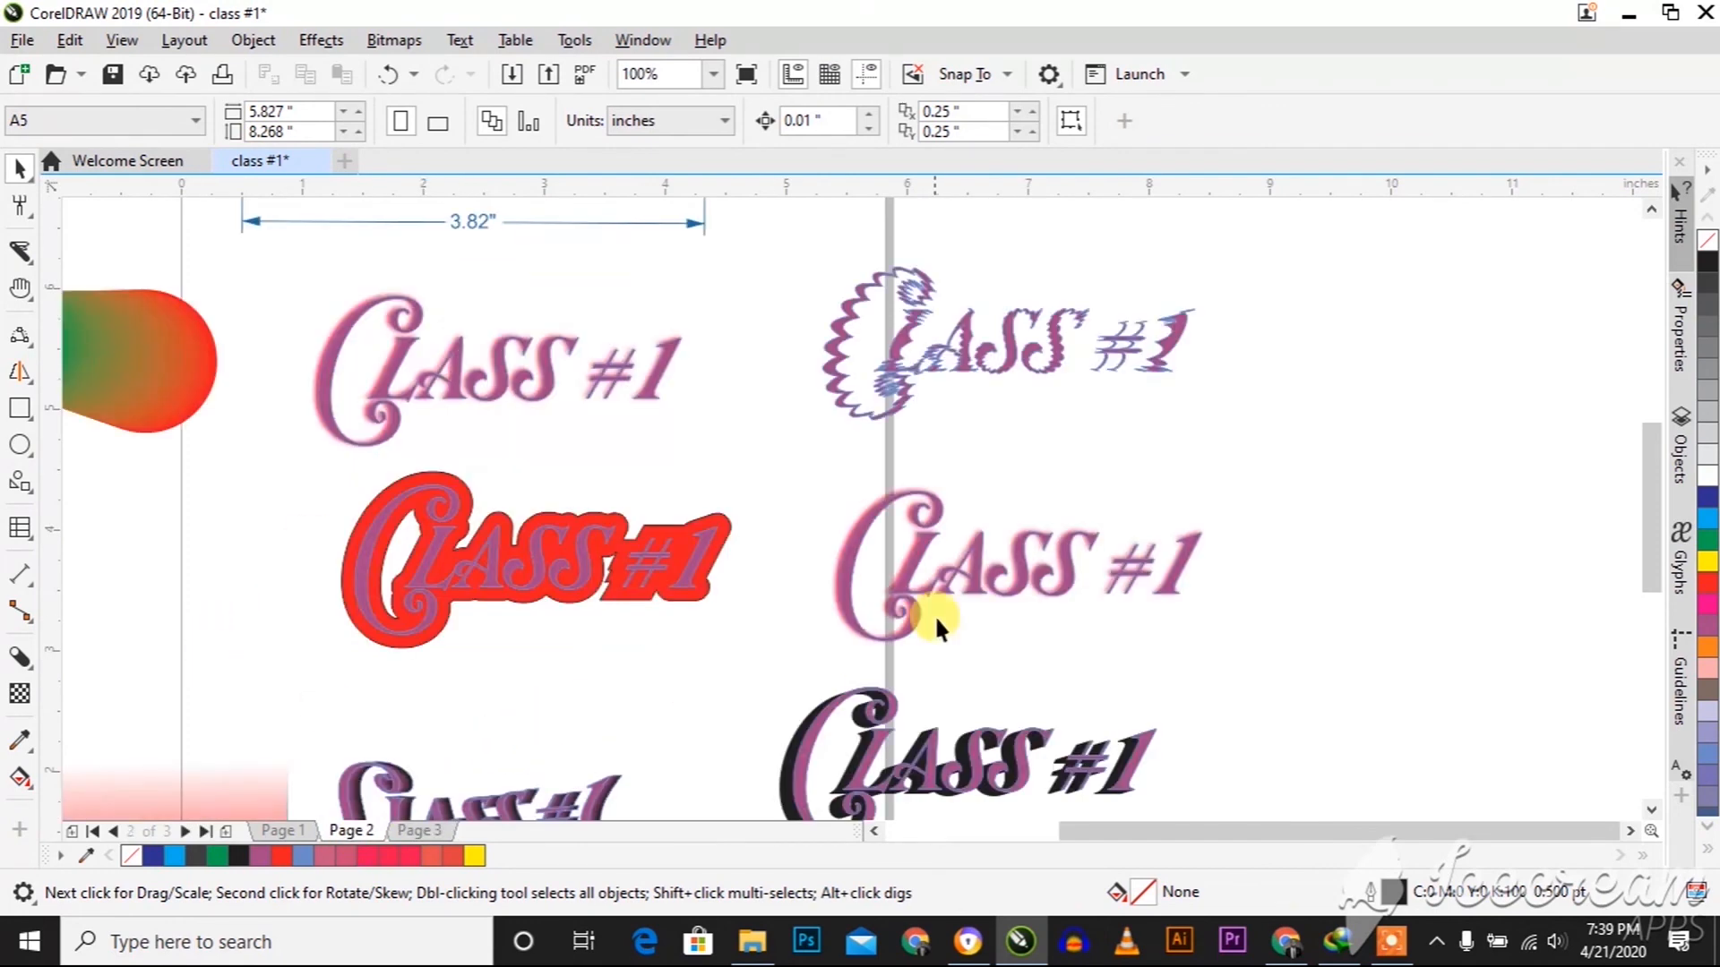
pyautogui.click(906, 757)
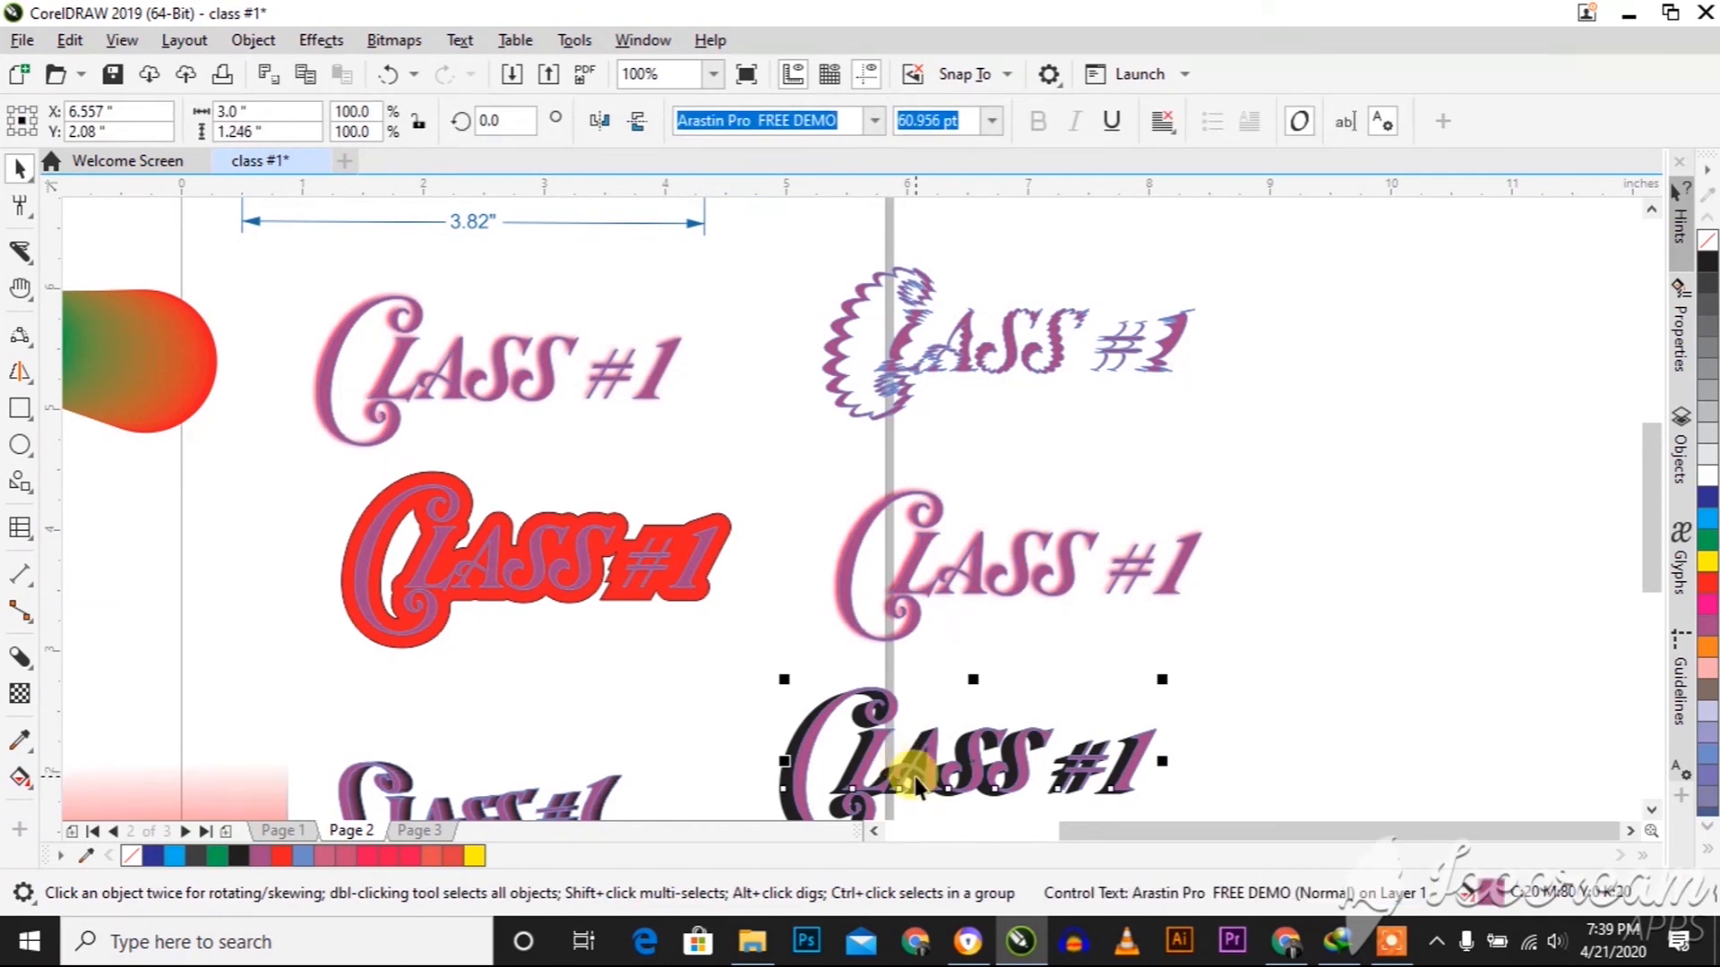
pyautogui.moveTo(910, 779); pyautogui.dragTo(695, 712)
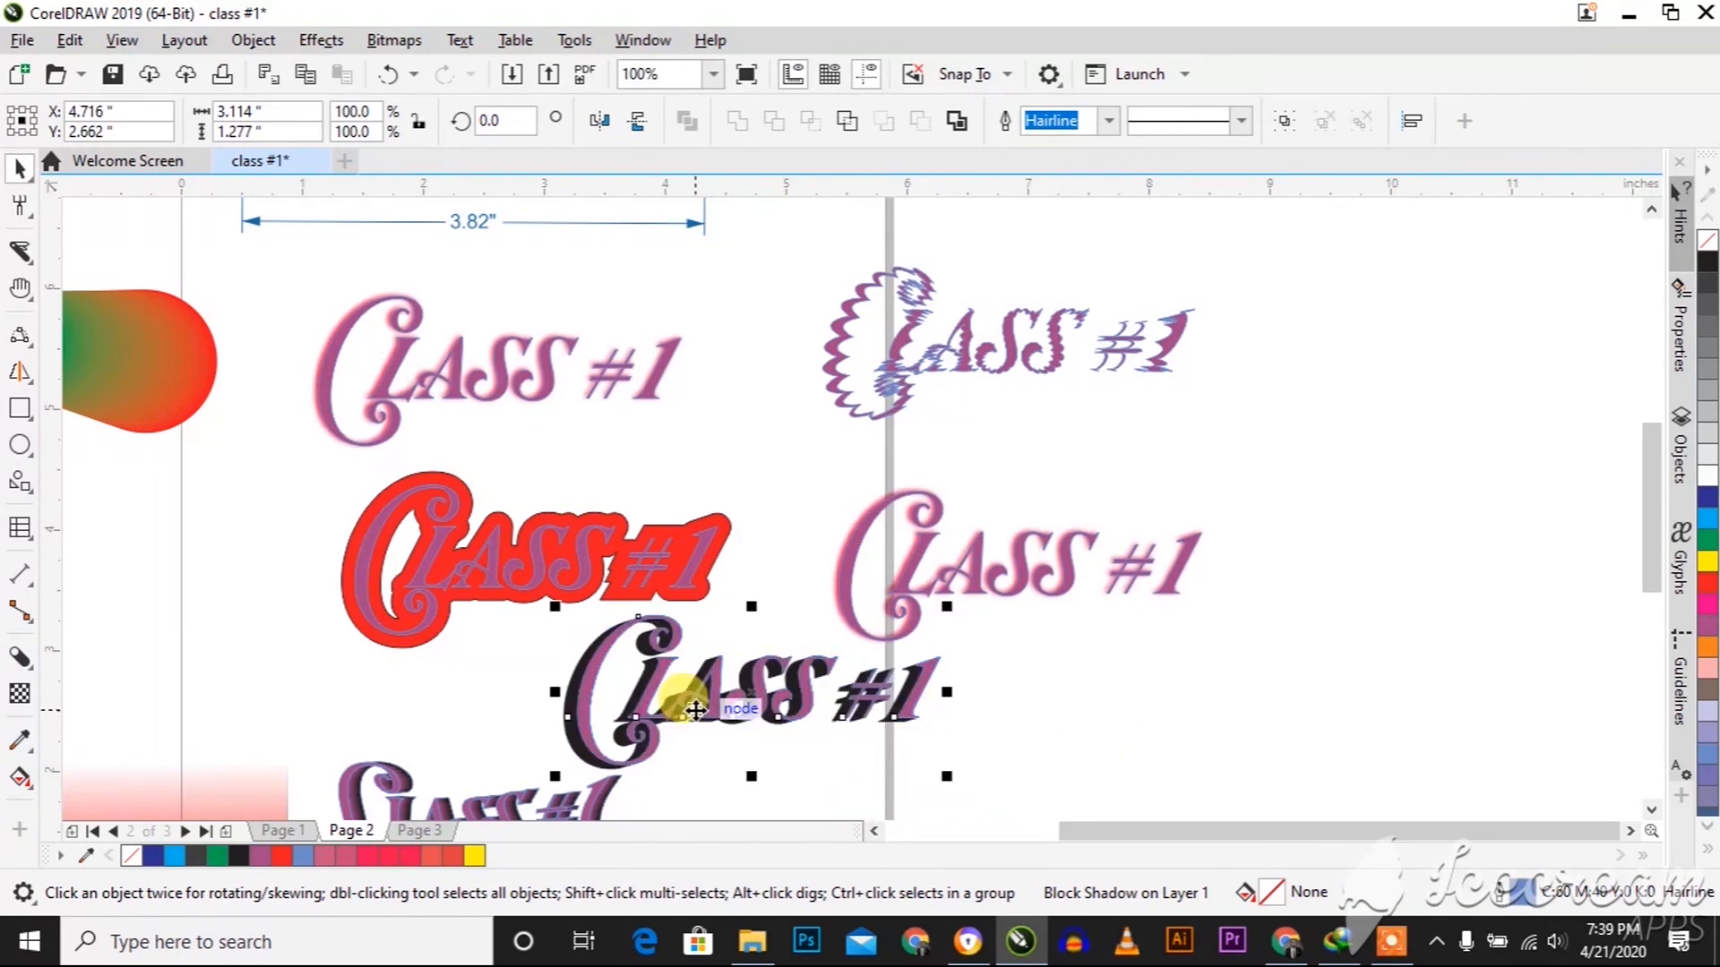
pyautogui.moveTo(467, 840); pyautogui.dragTo(413, 470)
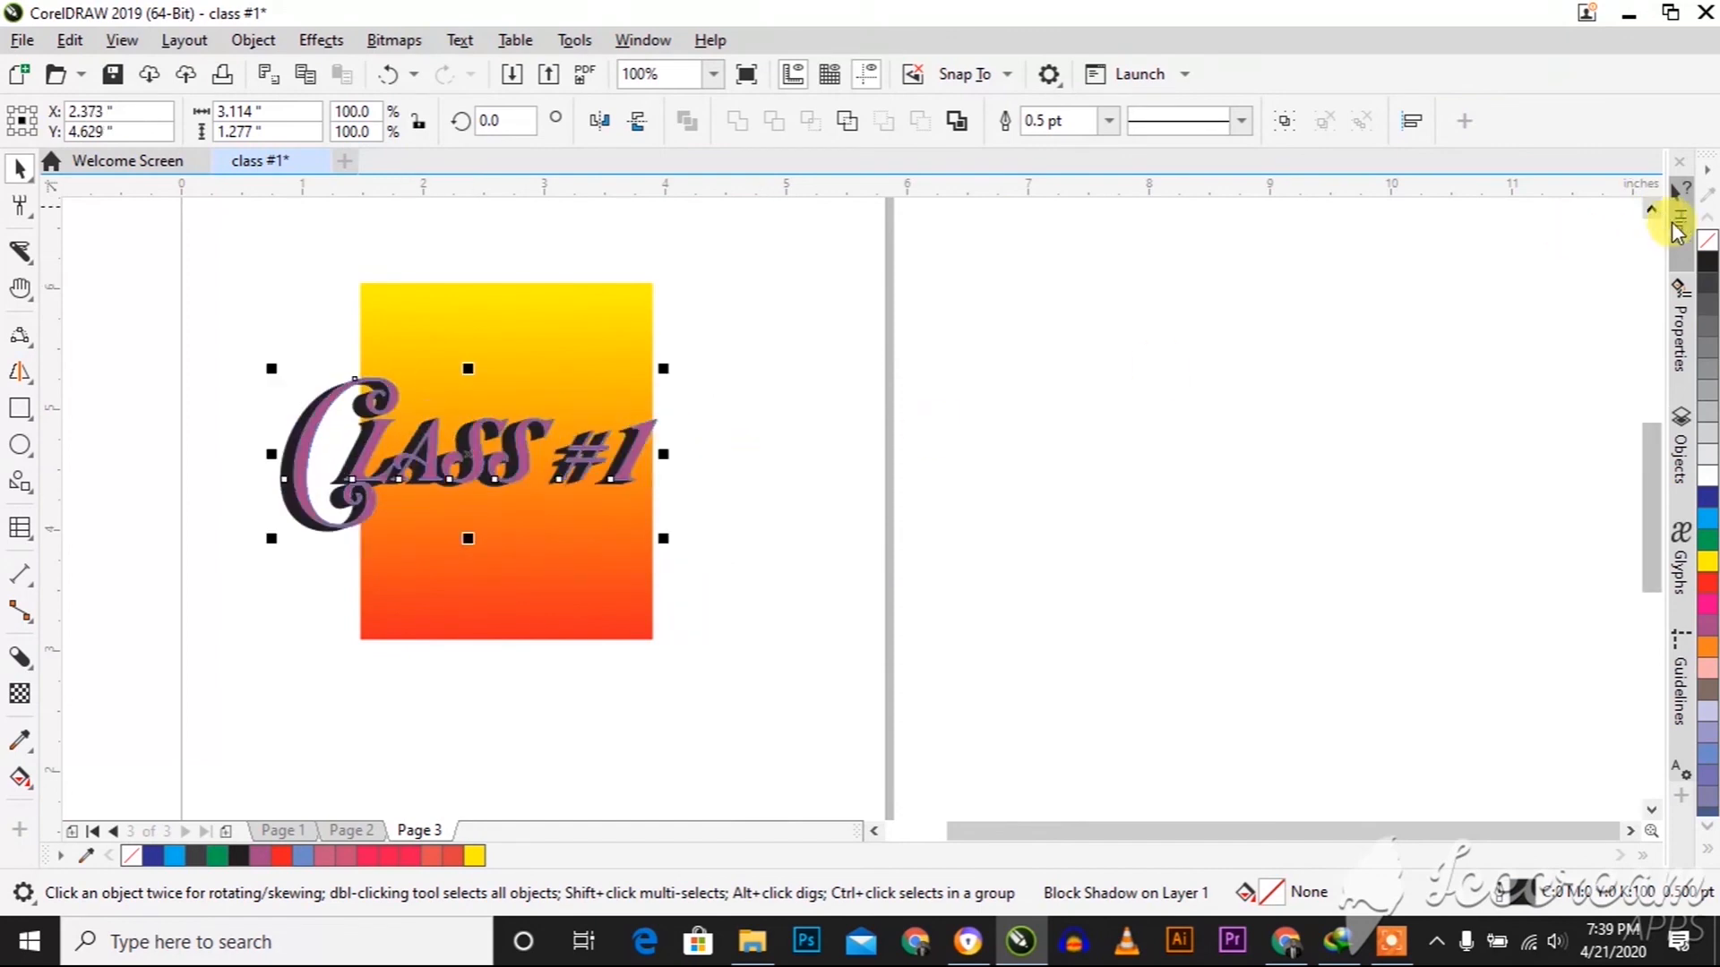
pyautogui.rightClick(1705, 237)
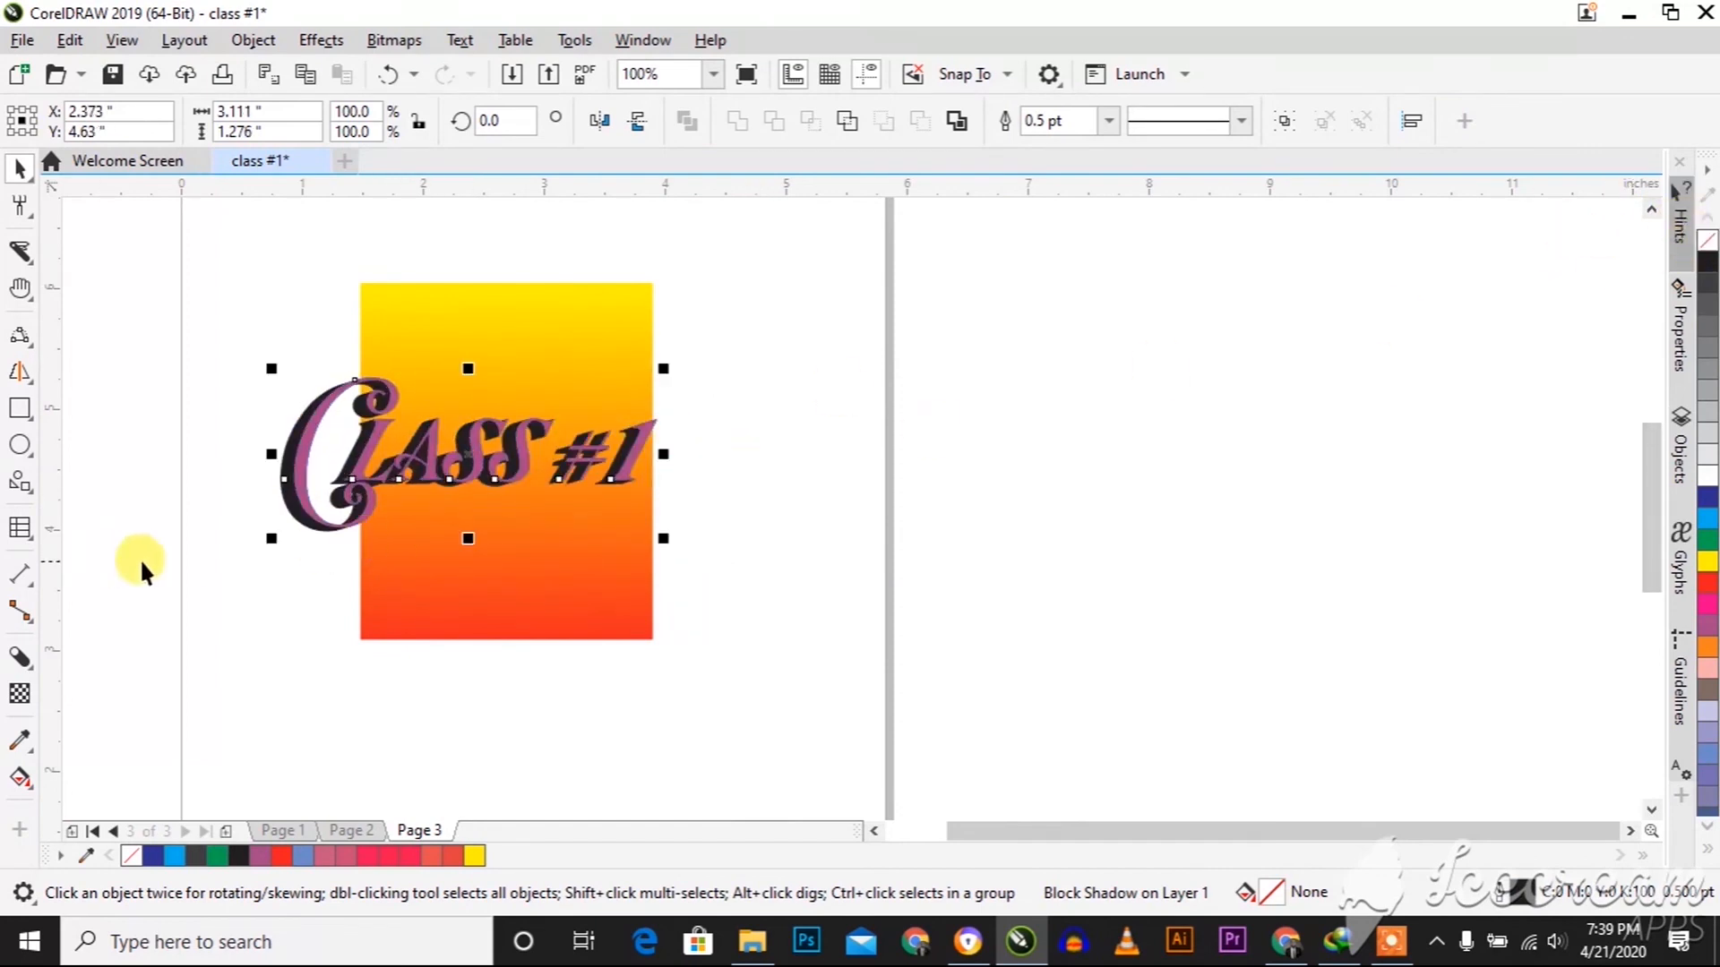
# Scale the block-shadowed text down to about 1.73 by 0.71 inches and centre it on the gradient rectangle
pyautogui.moveTo(274, 557); pyautogui.dragTo(569, 442)
pyautogui.moveTo(661, 366); pyautogui.dragTo(618, 407)
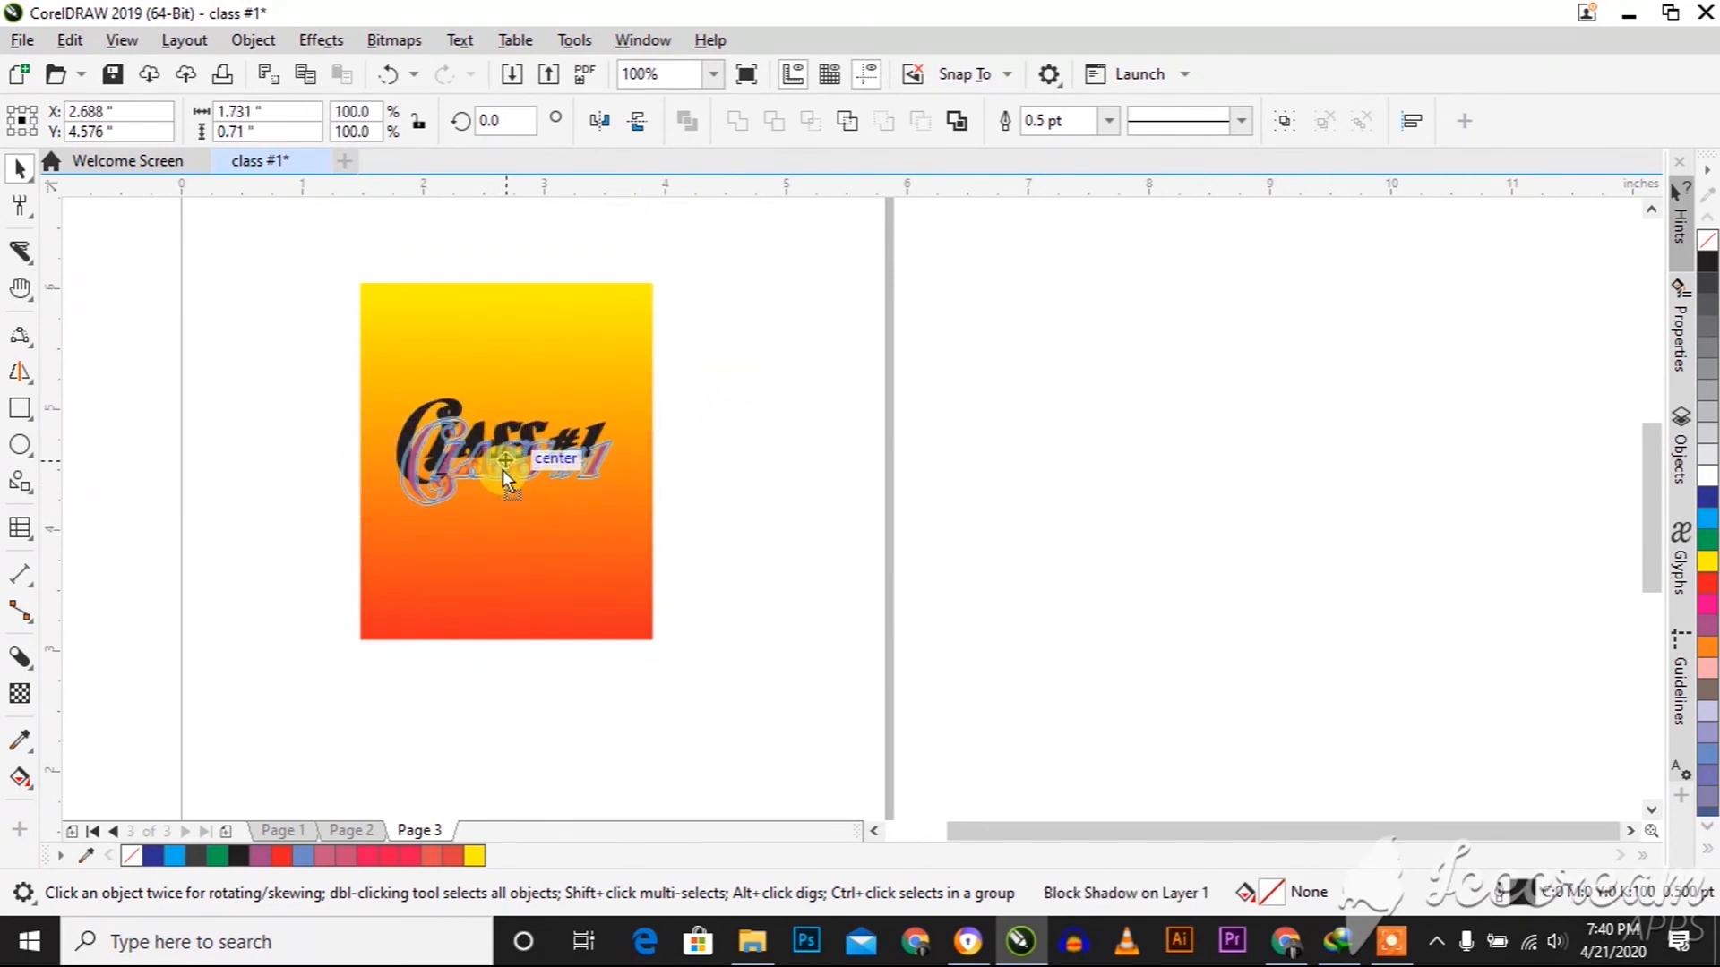
pyautogui.click(744, 406)
pyautogui.scroll(1, 420, 425)
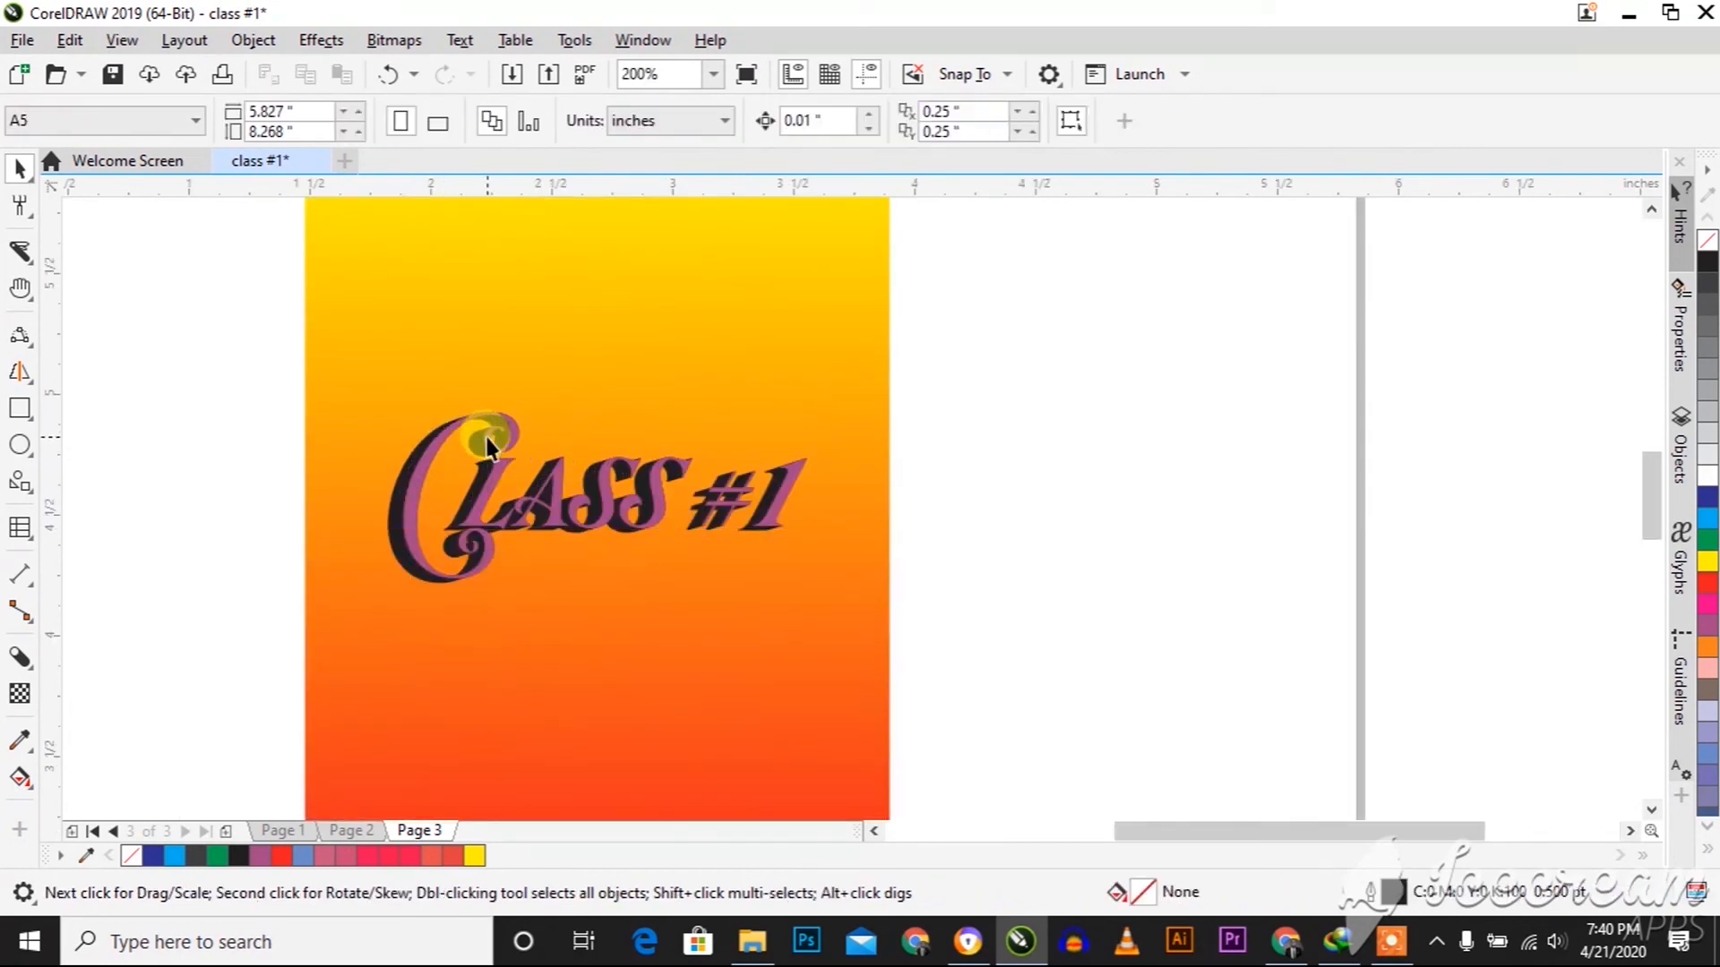
pyautogui.scroll(-1, 486, 446)
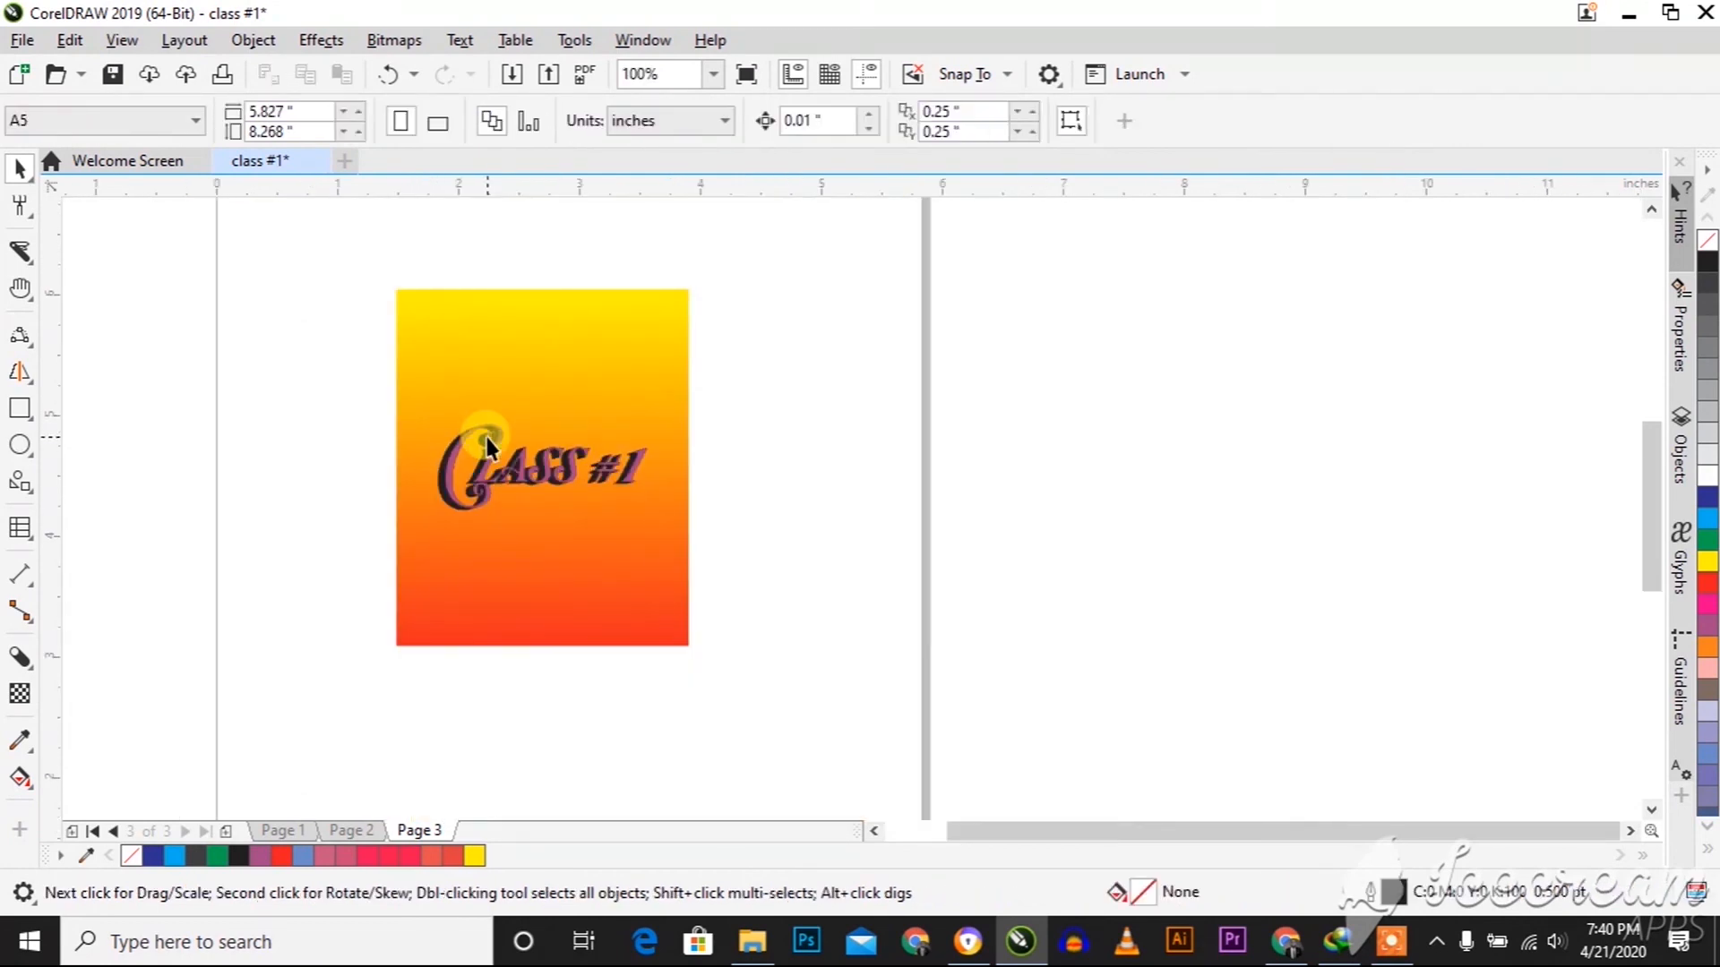
# Select the "Class #1" text on the gradient rectangle and choose the eyedropper tool
pyautogui.click(517, 473)
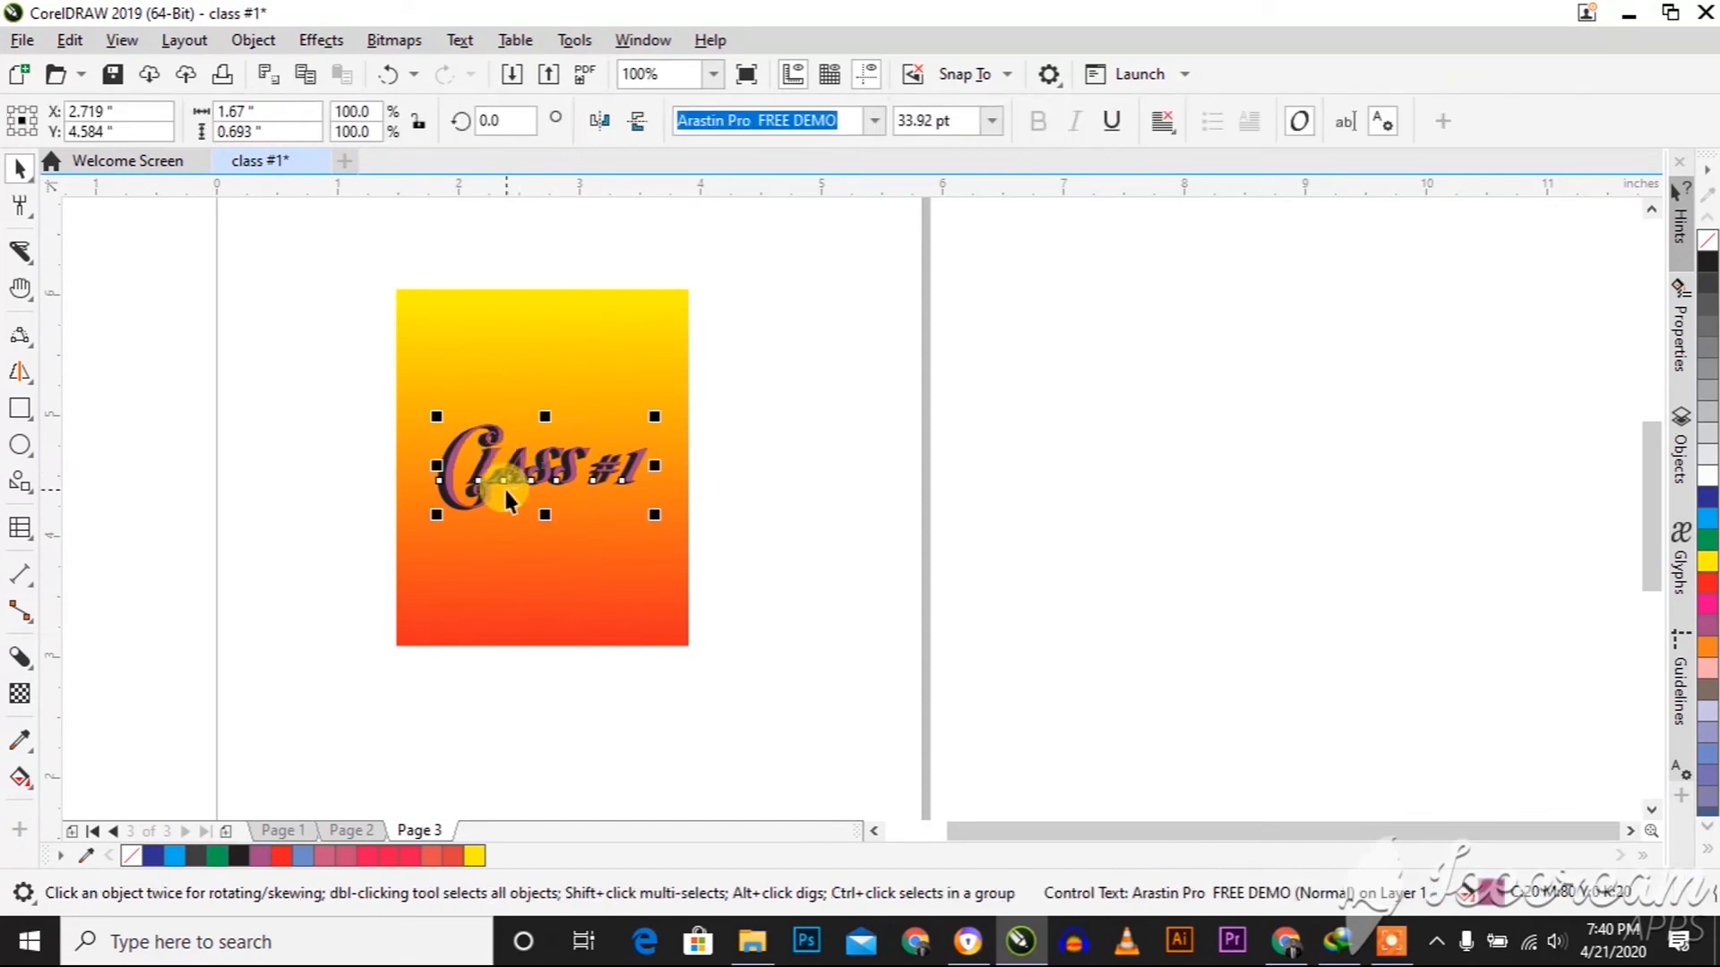
pyautogui.click(20, 740)
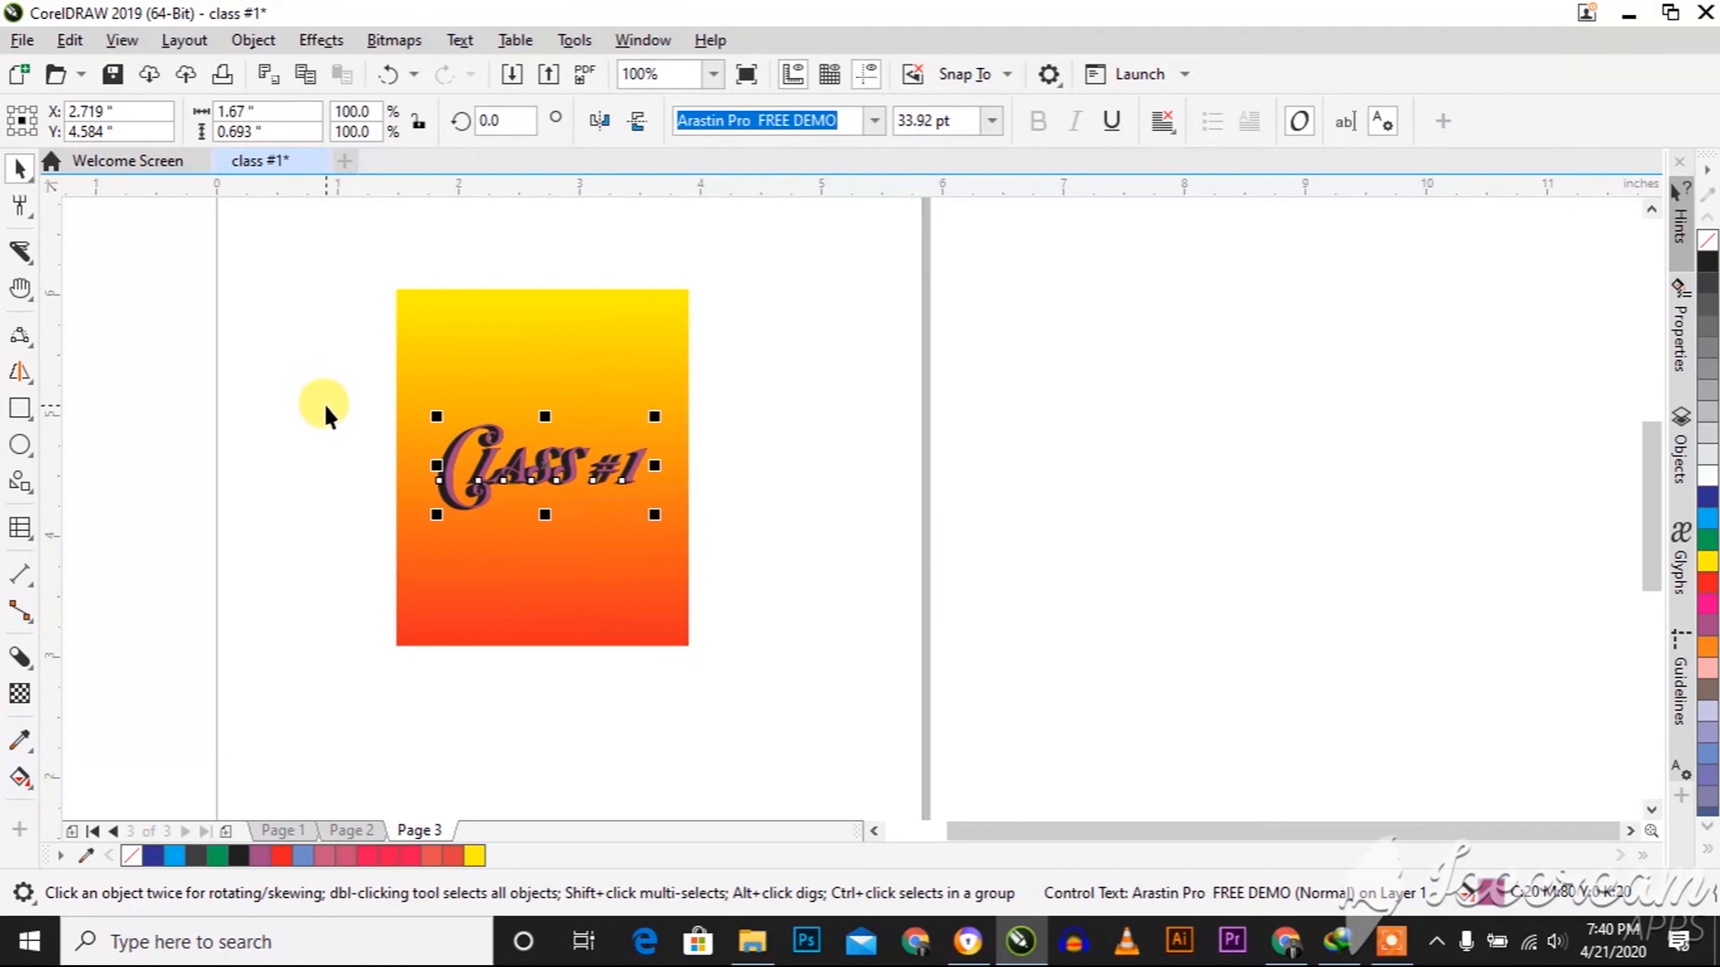